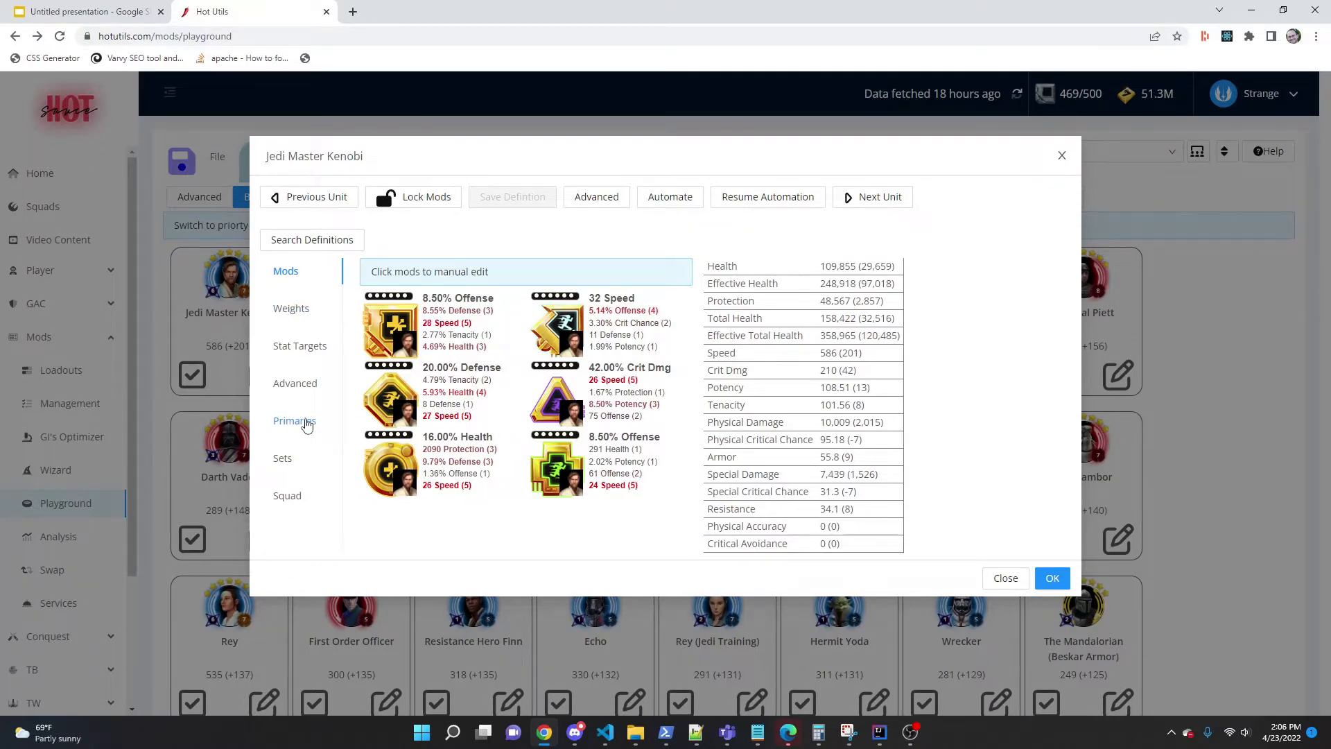
- Restrict Jedi Master Kenobi's primaries to Health for the circle and Speed or Offense for the arrow, and save
left_click(295, 421)
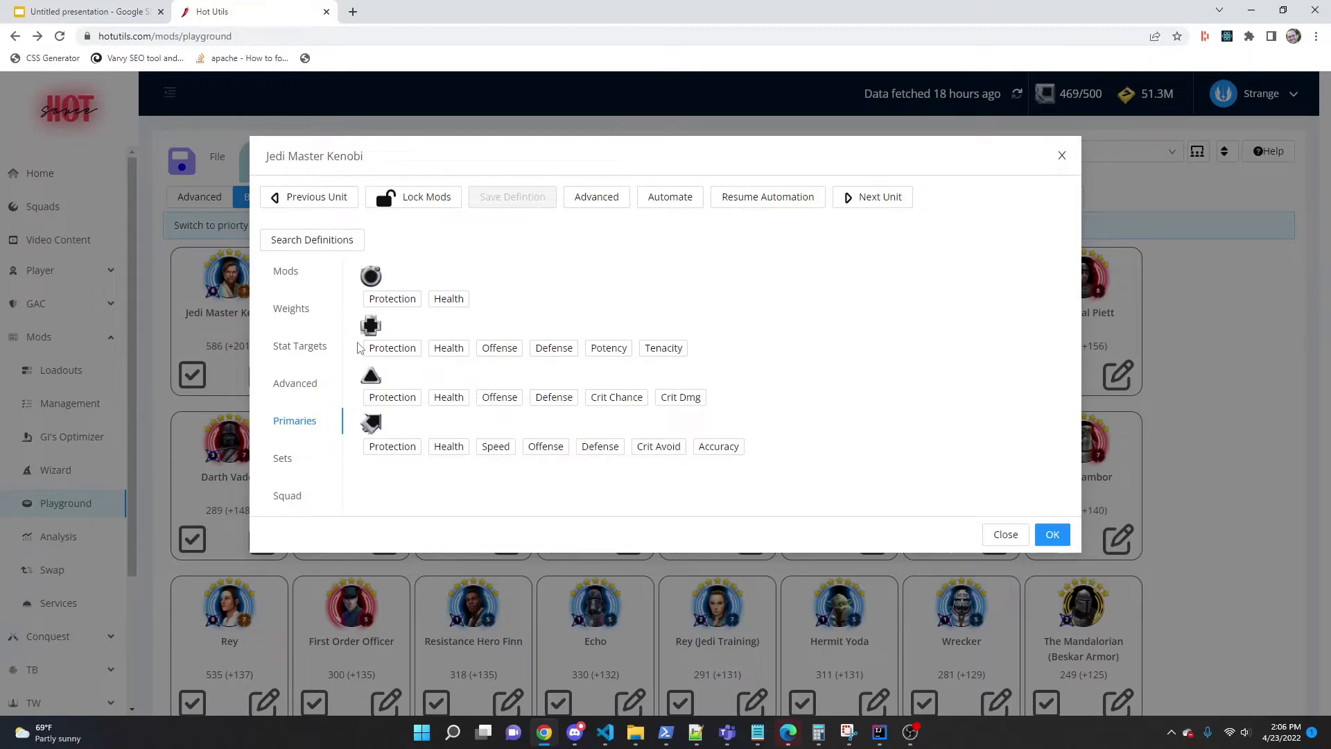
left_click(444, 303)
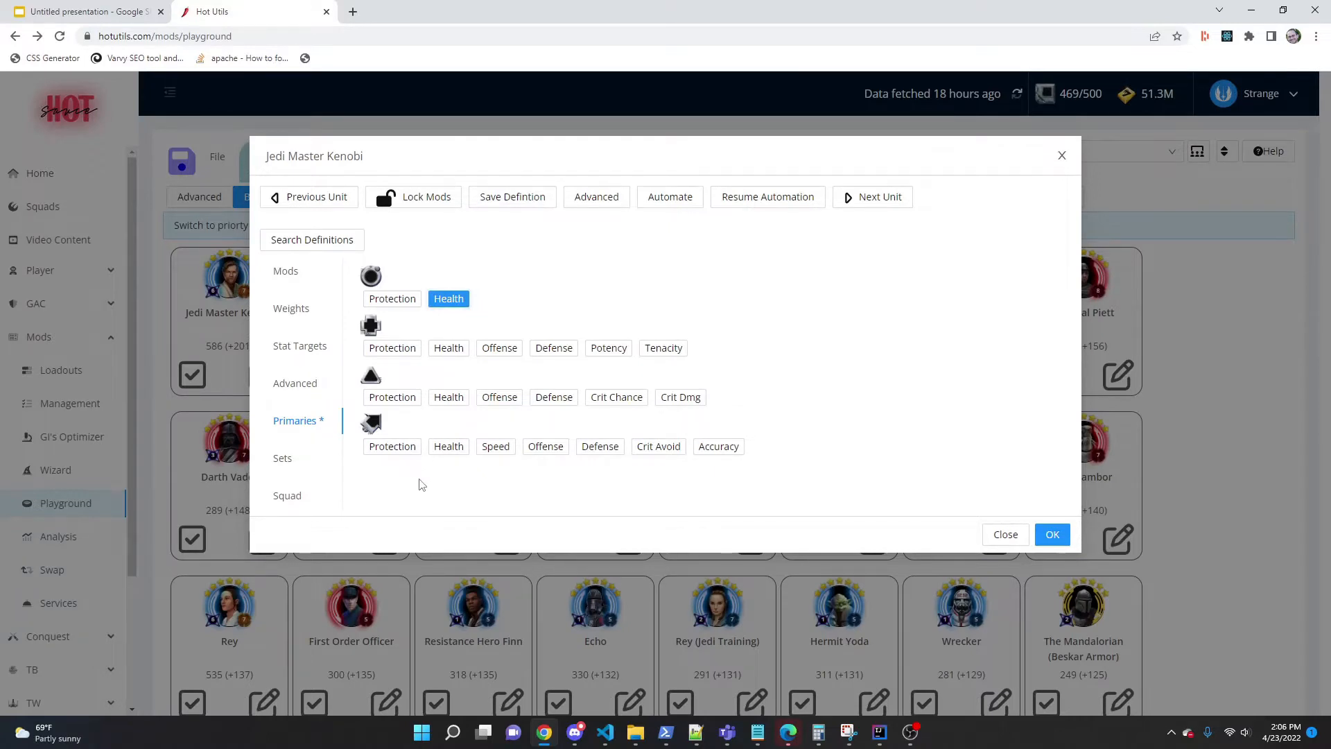
left_click(498, 449)
left_click(542, 447)
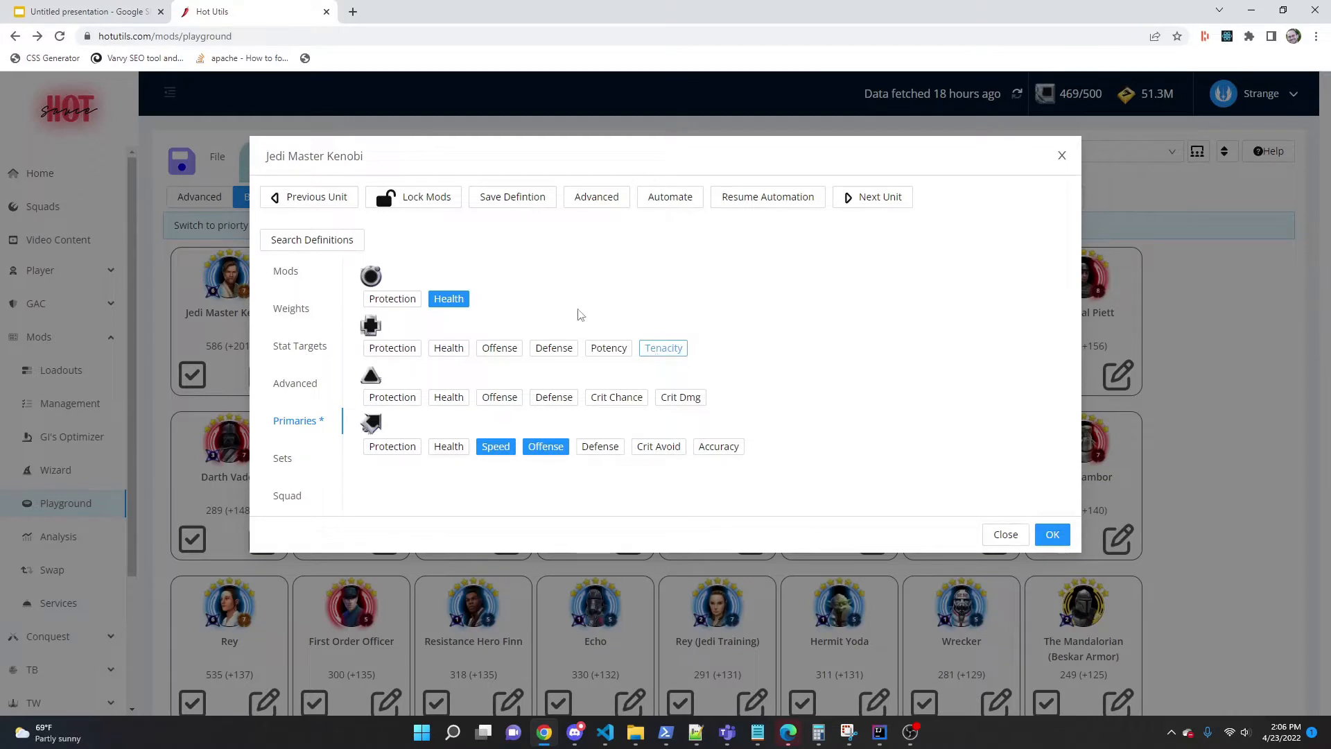
left_click(402, 299)
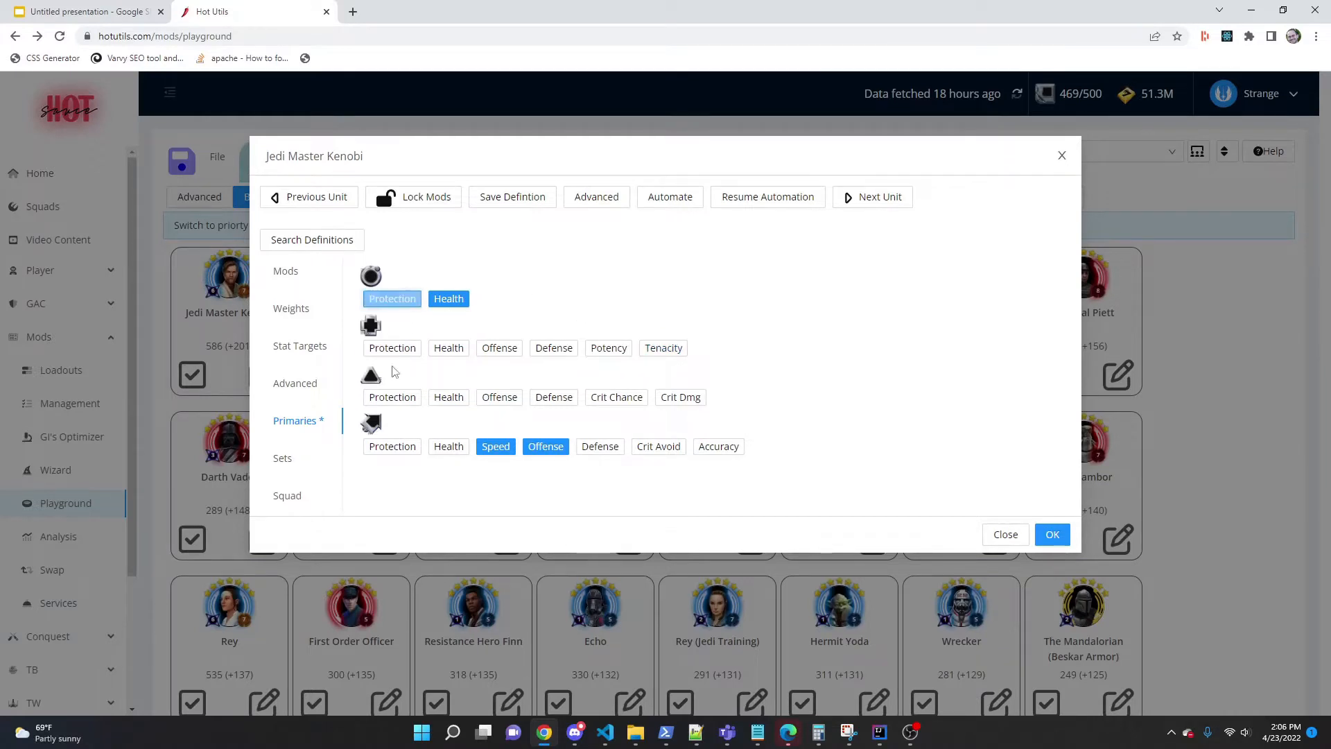
left_click(414, 305)
left_click(1053, 535)
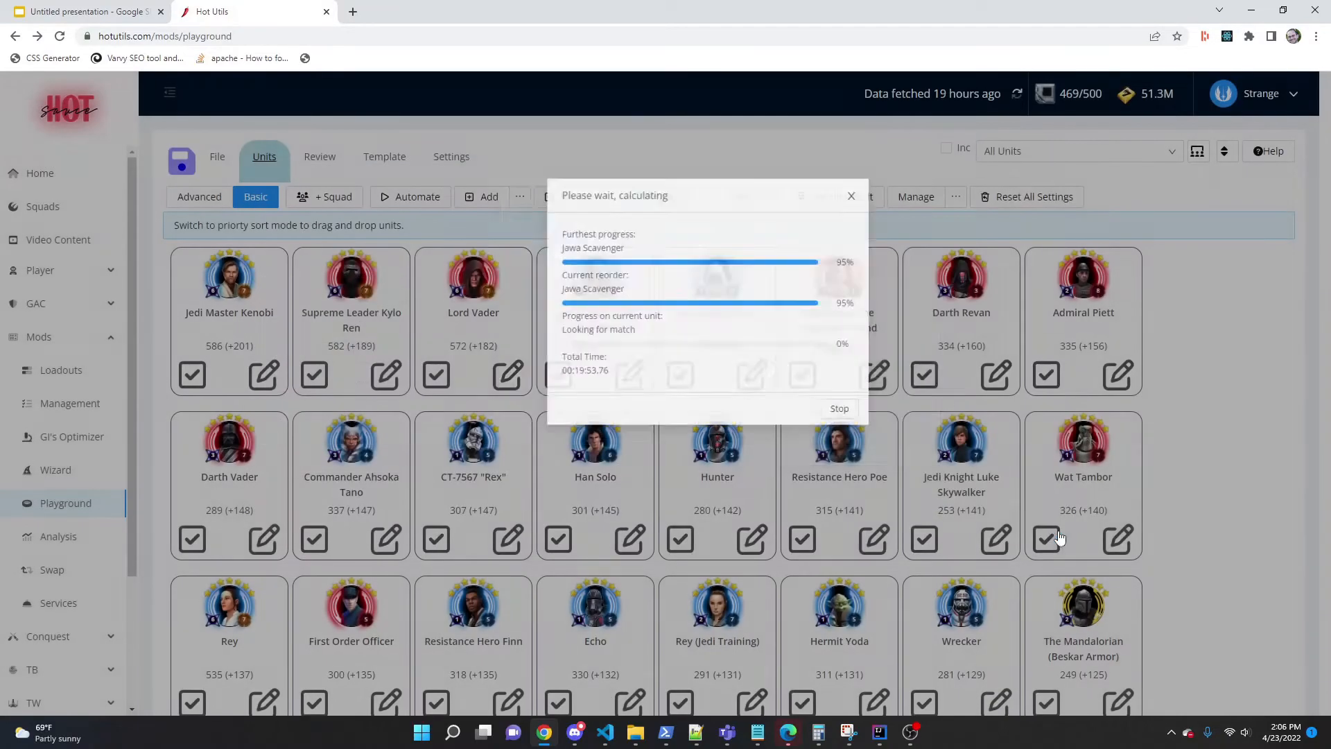
- Check Jedi Master Kenobi's assigned mods, add Offense as the allowed triangle primary, and save the settings
left_click(256, 372)
left_click(286, 271)
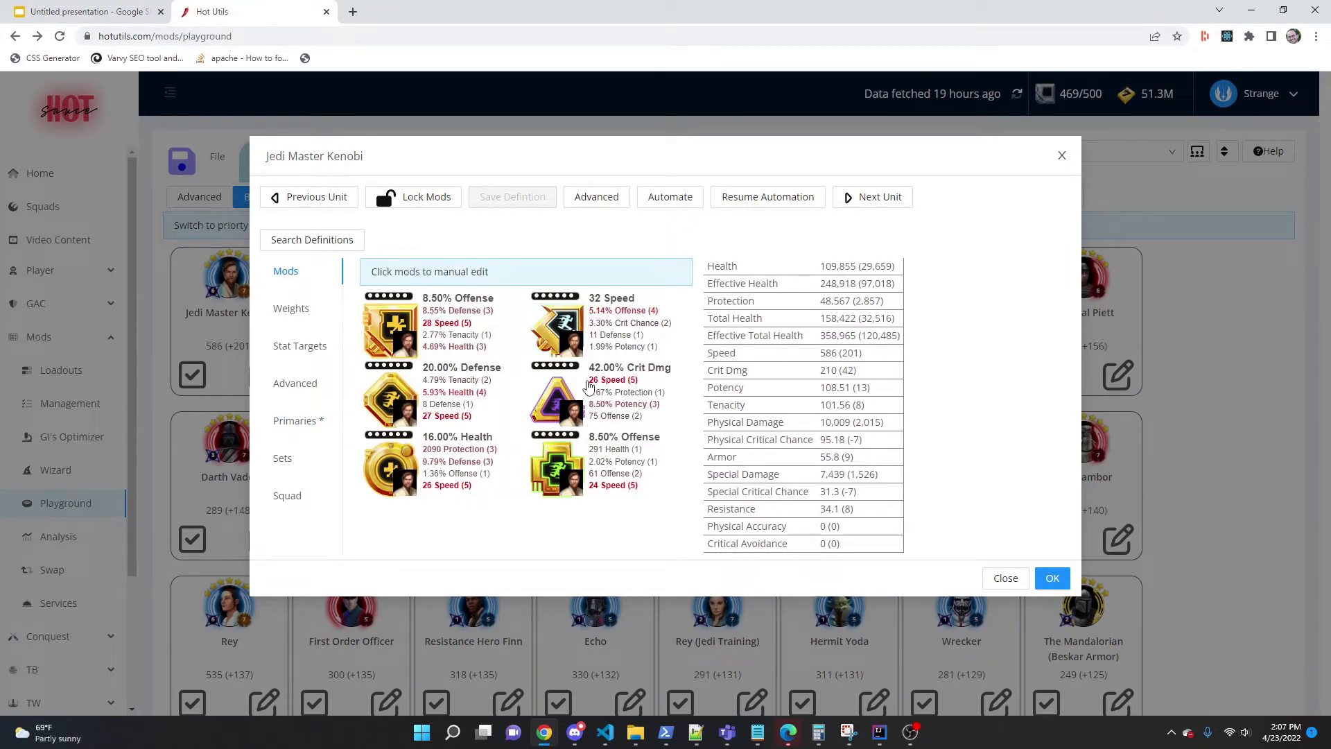
left_click(299, 424)
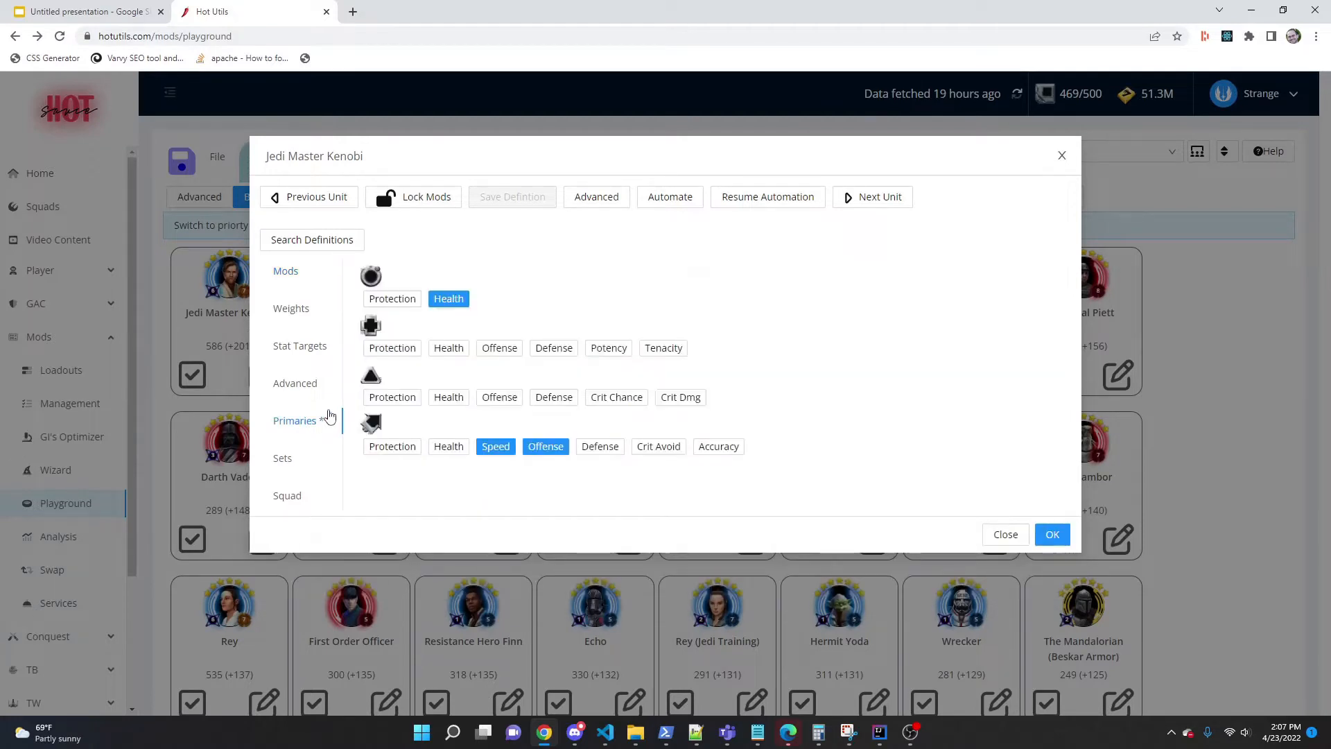
left_click(496, 406)
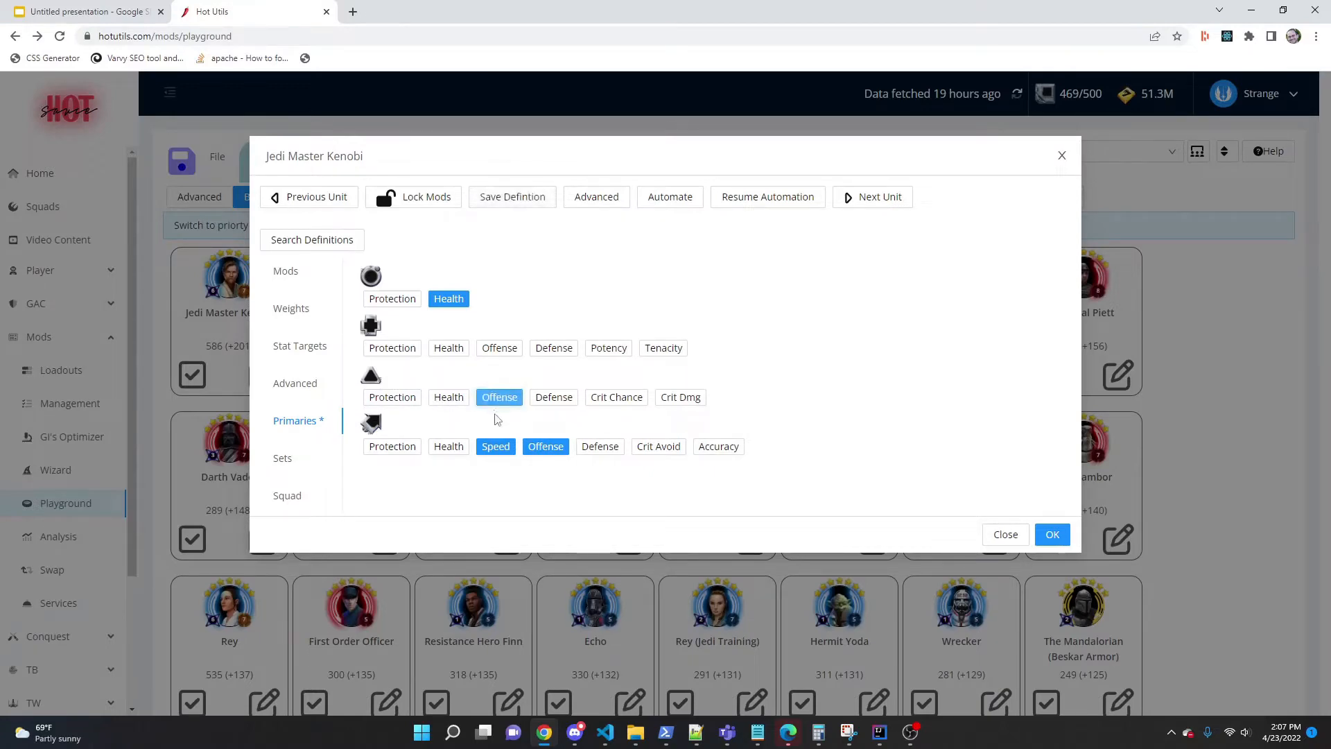
left_click(1052, 534)
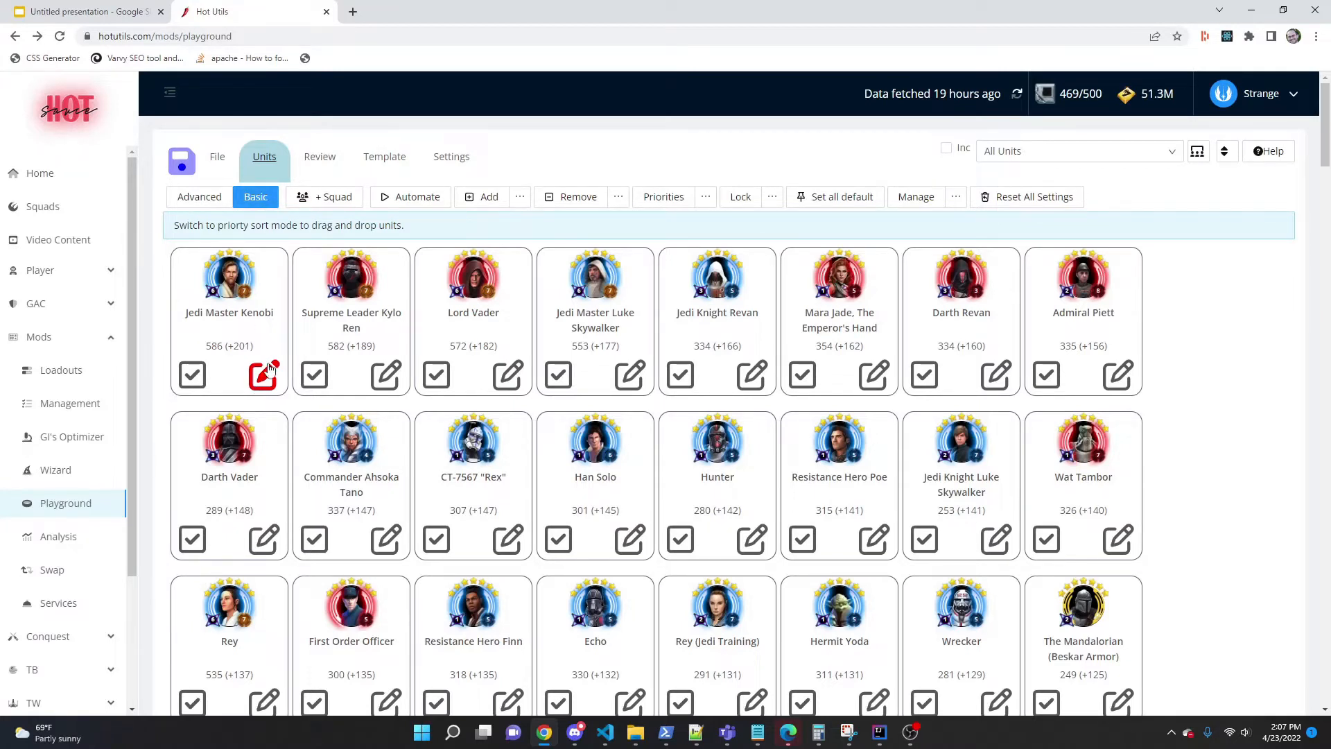
- Inspect Jedi Master Kenobi's mods in the advanced view, and filter the basic view to Failed Requirement units
left_click(207, 206)
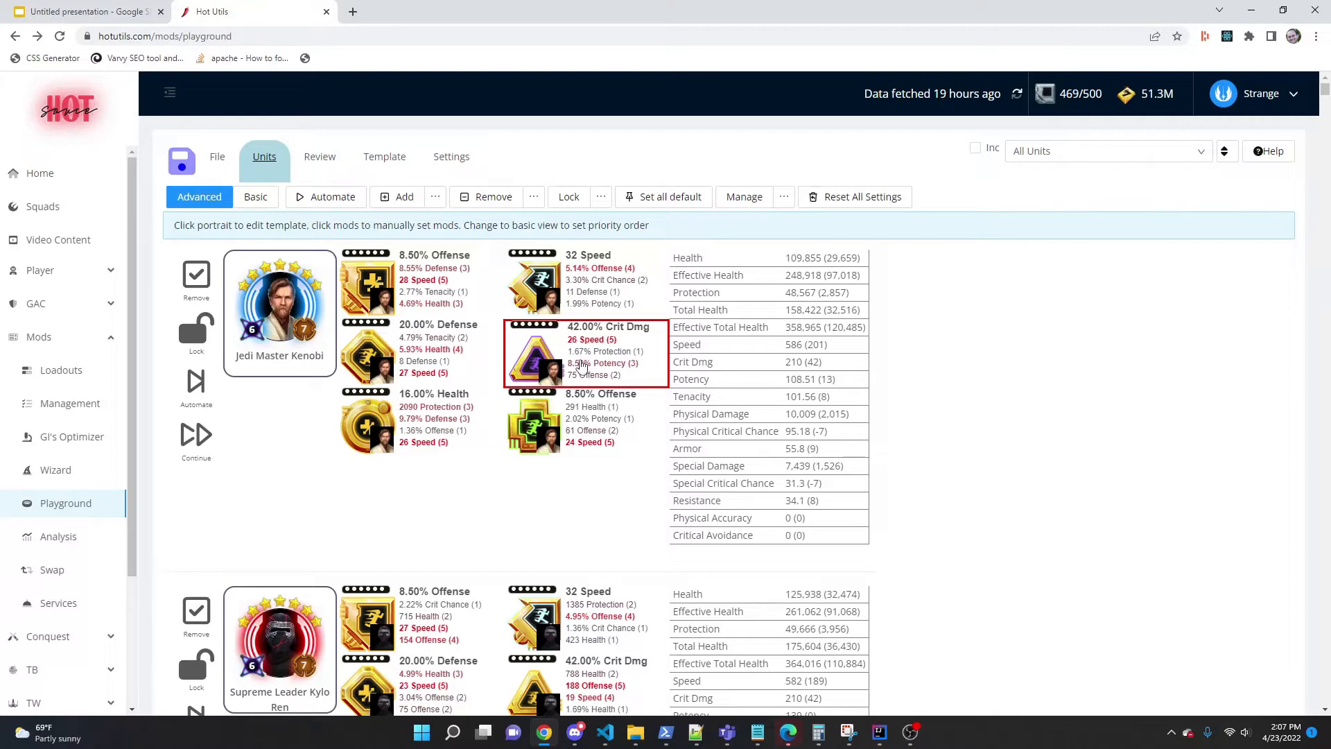
left_click(269, 199)
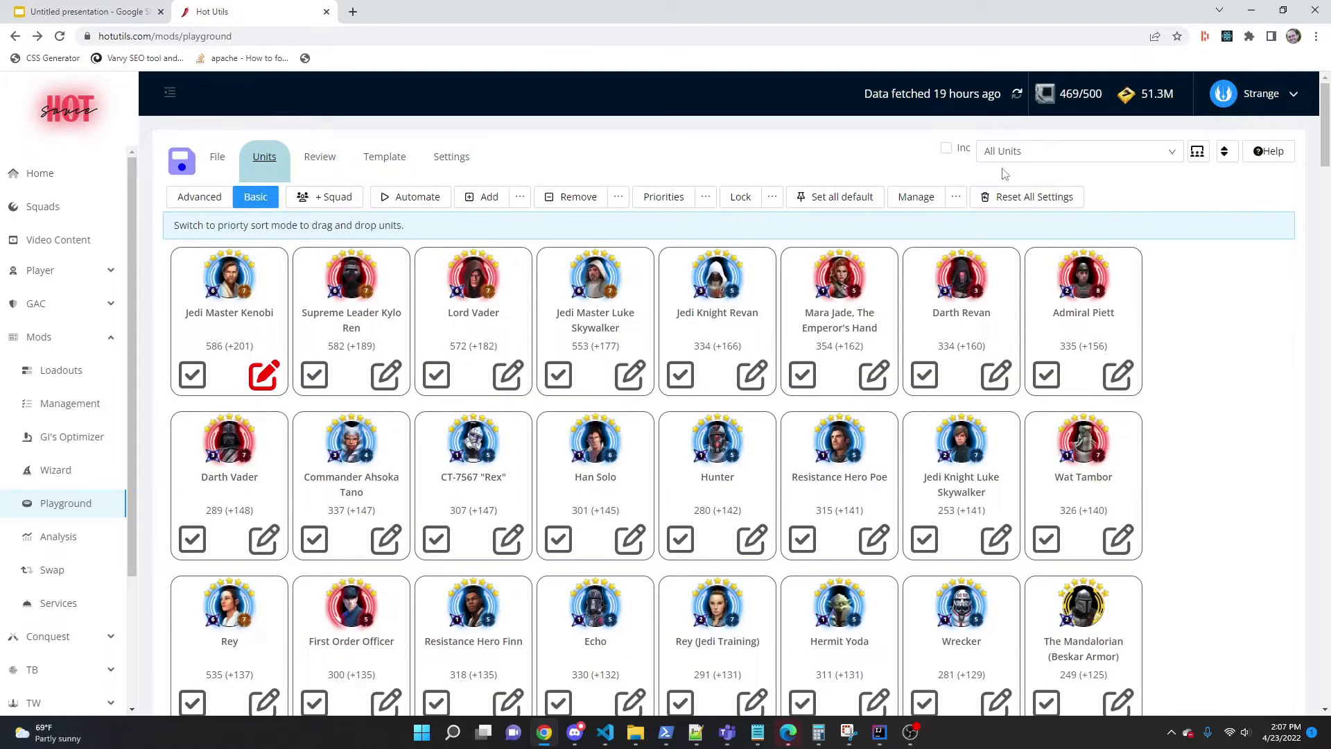
left_click(1065, 149)
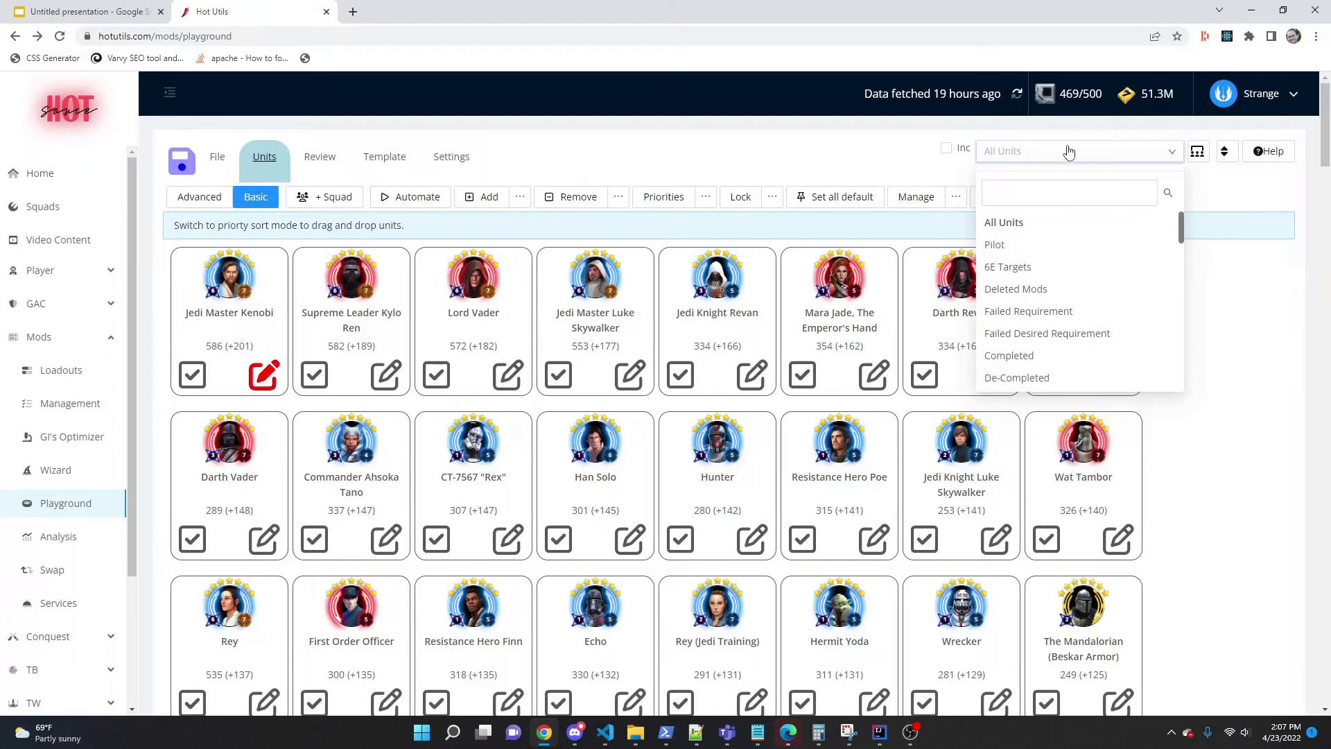
left_click(1050, 312)
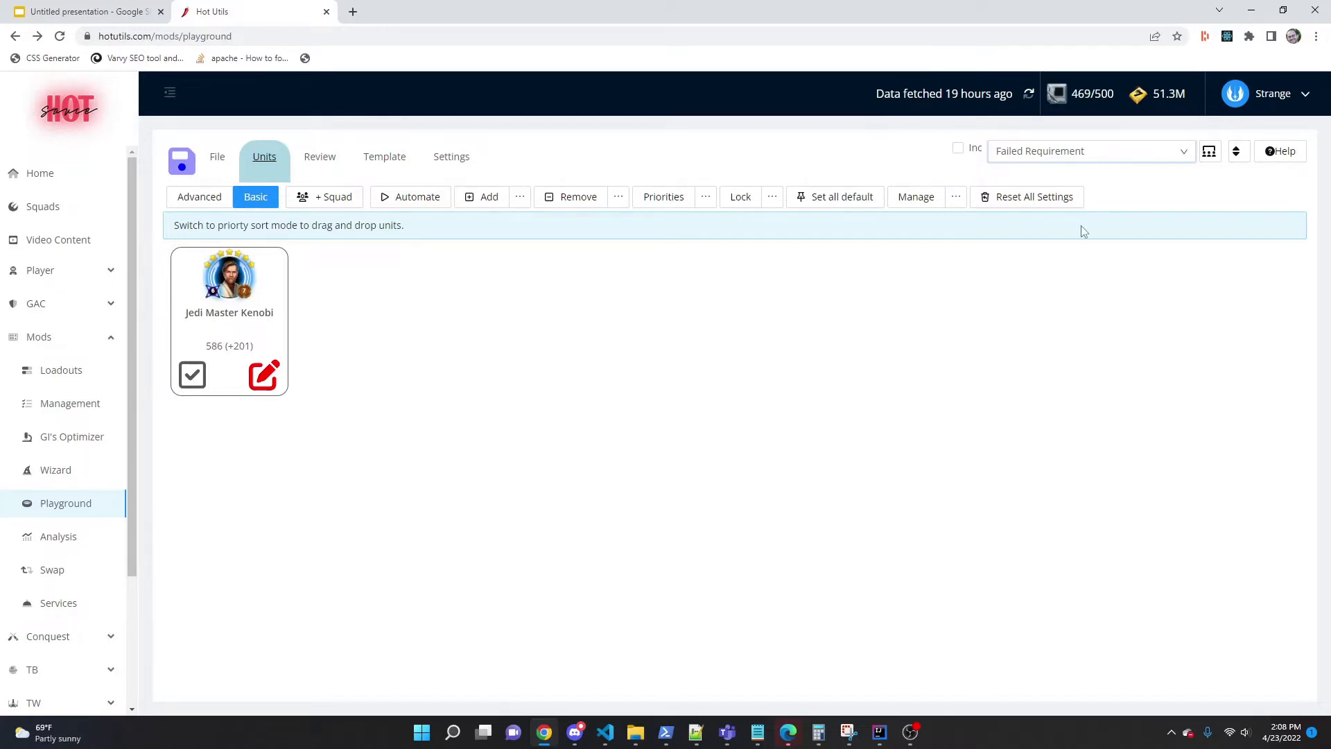
left_click(1076, 160)
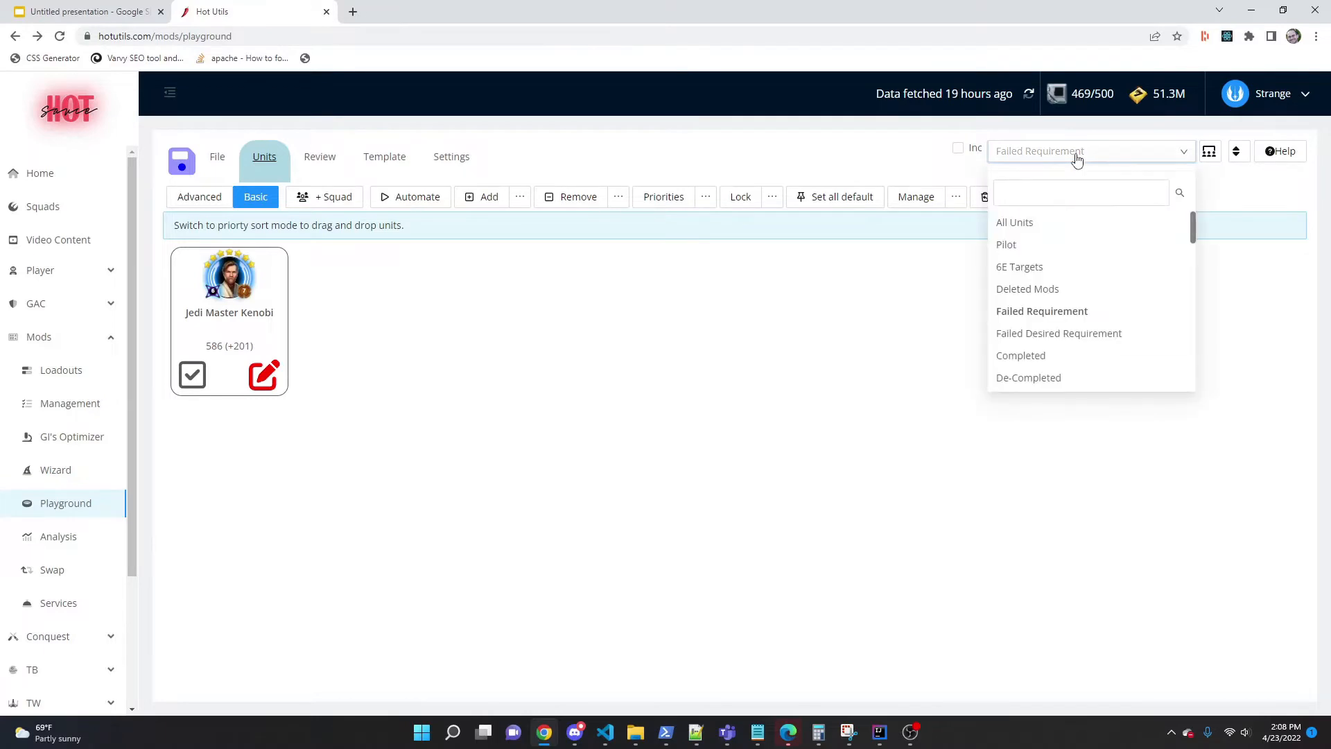
- Review Jedi Master Kenobi's primary restrictions and open the flagged triangle mod for manual editing
left_click(260, 378)
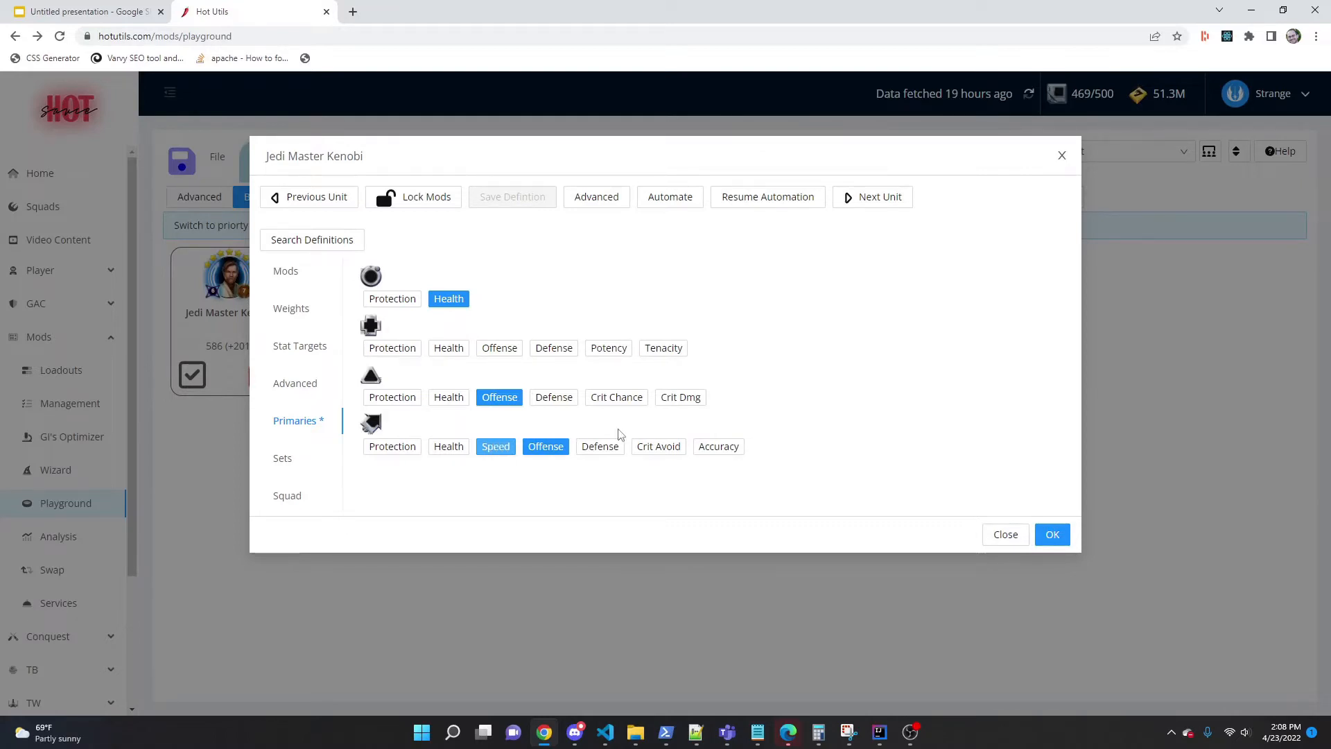
left_click(1052, 534)
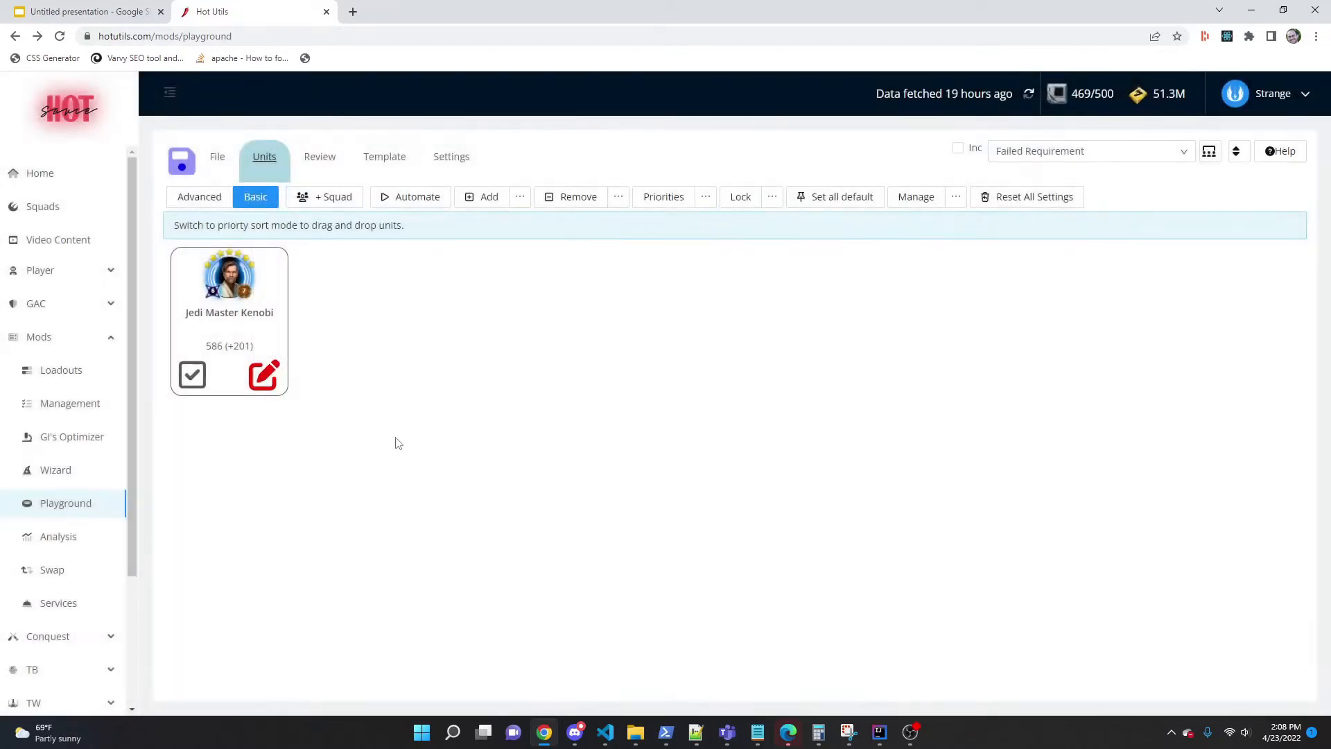
left_click(267, 378)
left_click(291, 272)
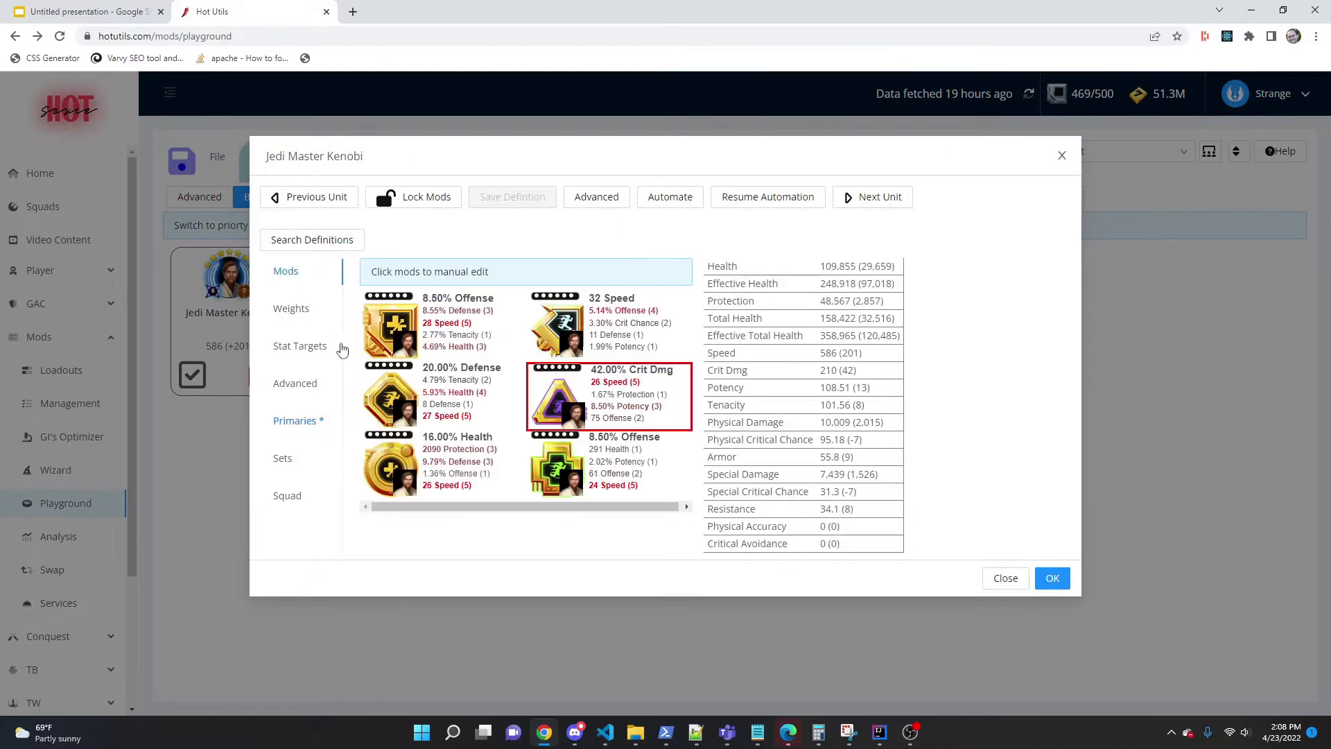
left_click(476, 362)
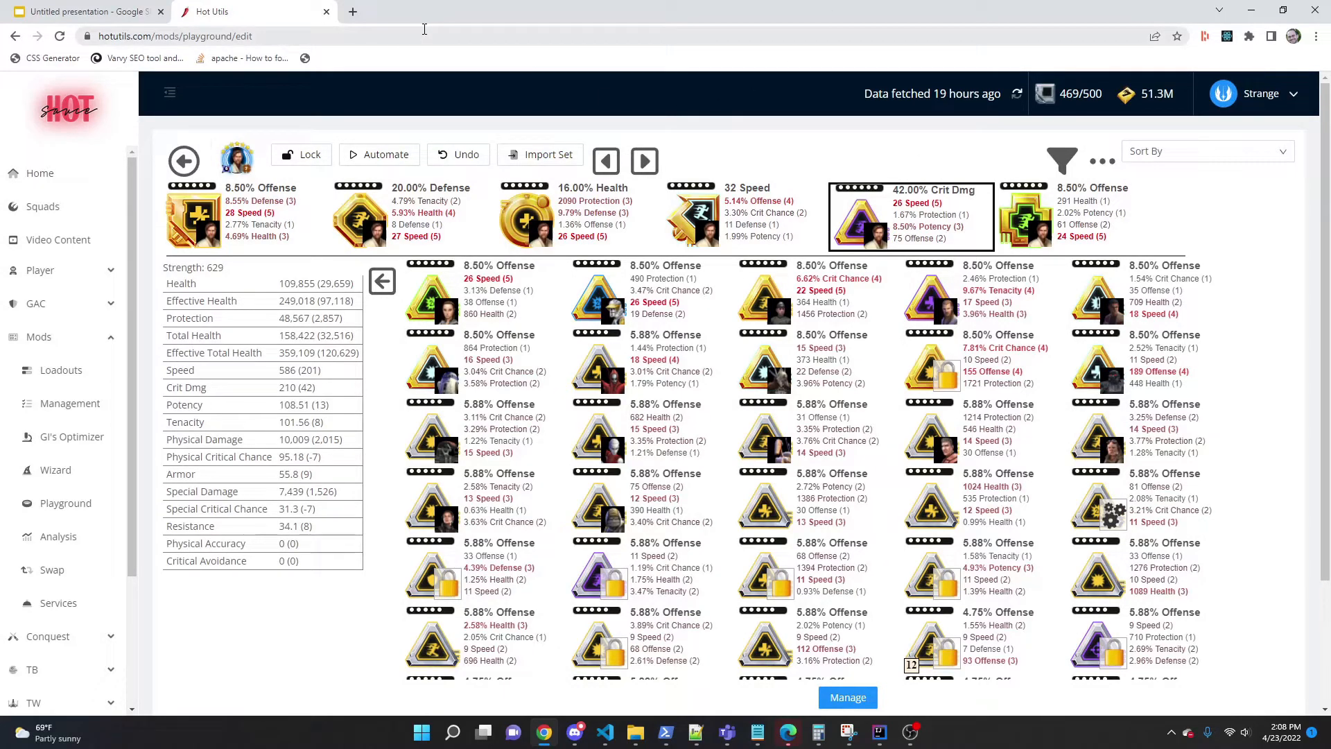
- Check the mod filter and replace the triangle with the 8.50% Offense mod that has 6.62% Crit Chance and 22 Speed
left_click(1064, 160)
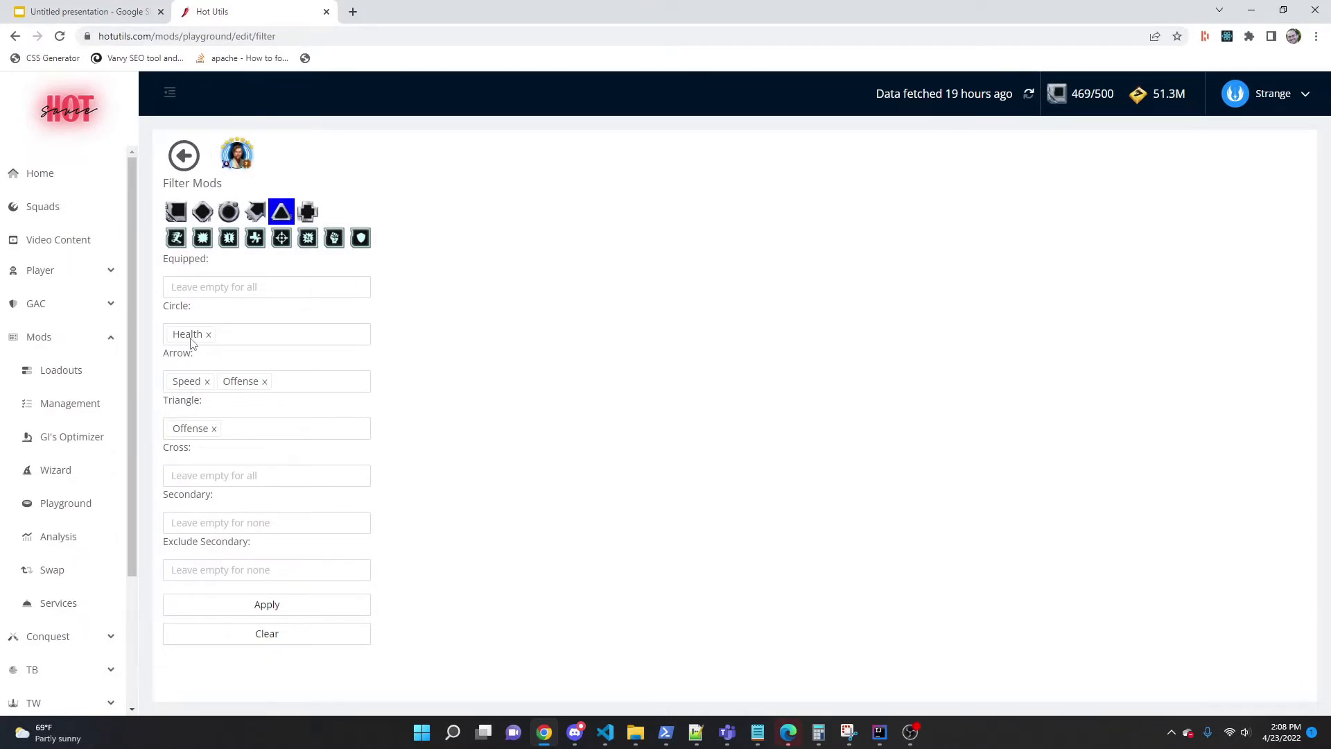
left_click(189, 158)
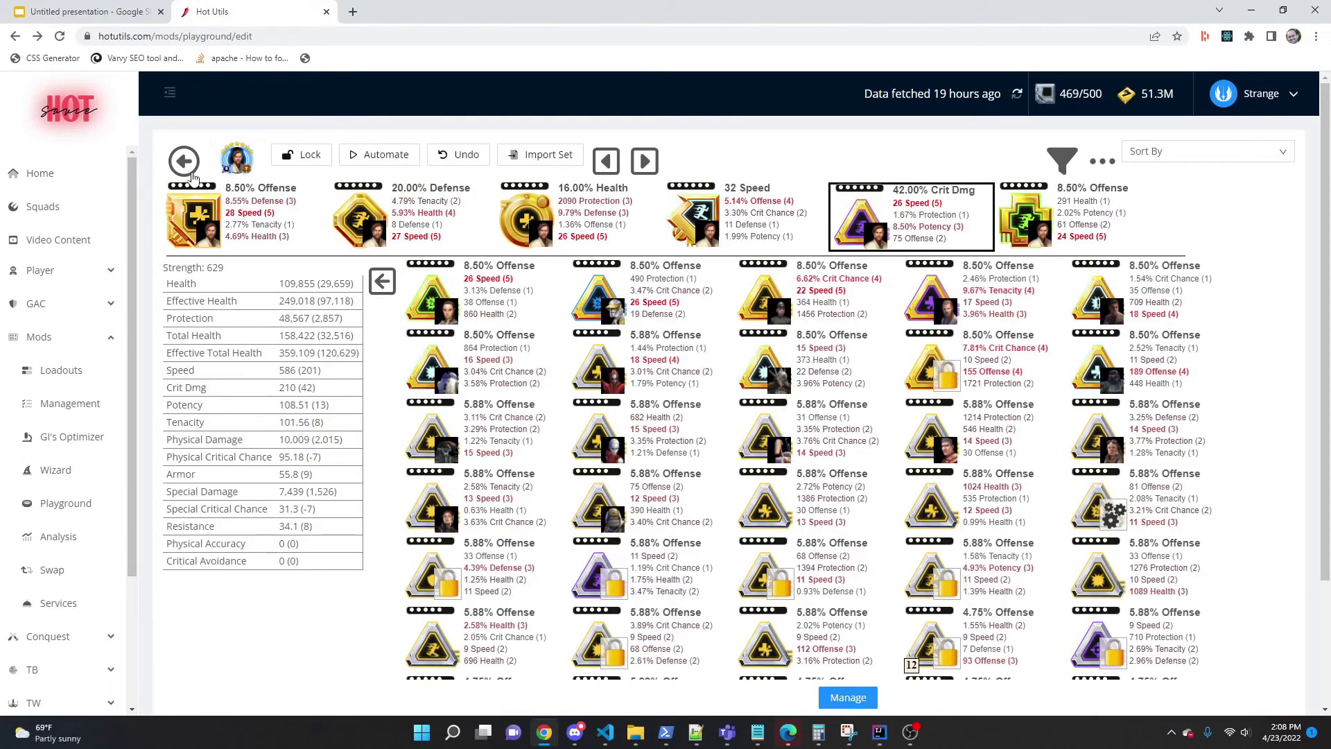
left_click(827, 286)
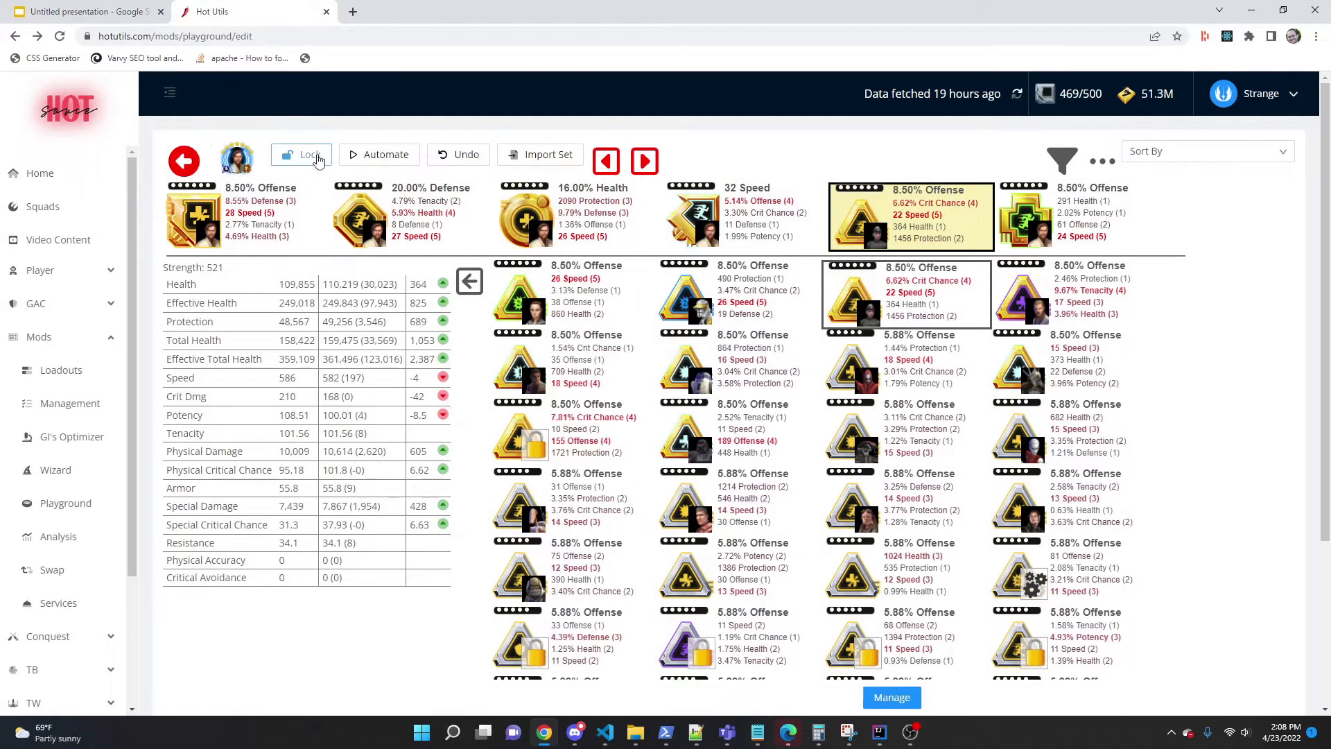
left_click(184, 164)
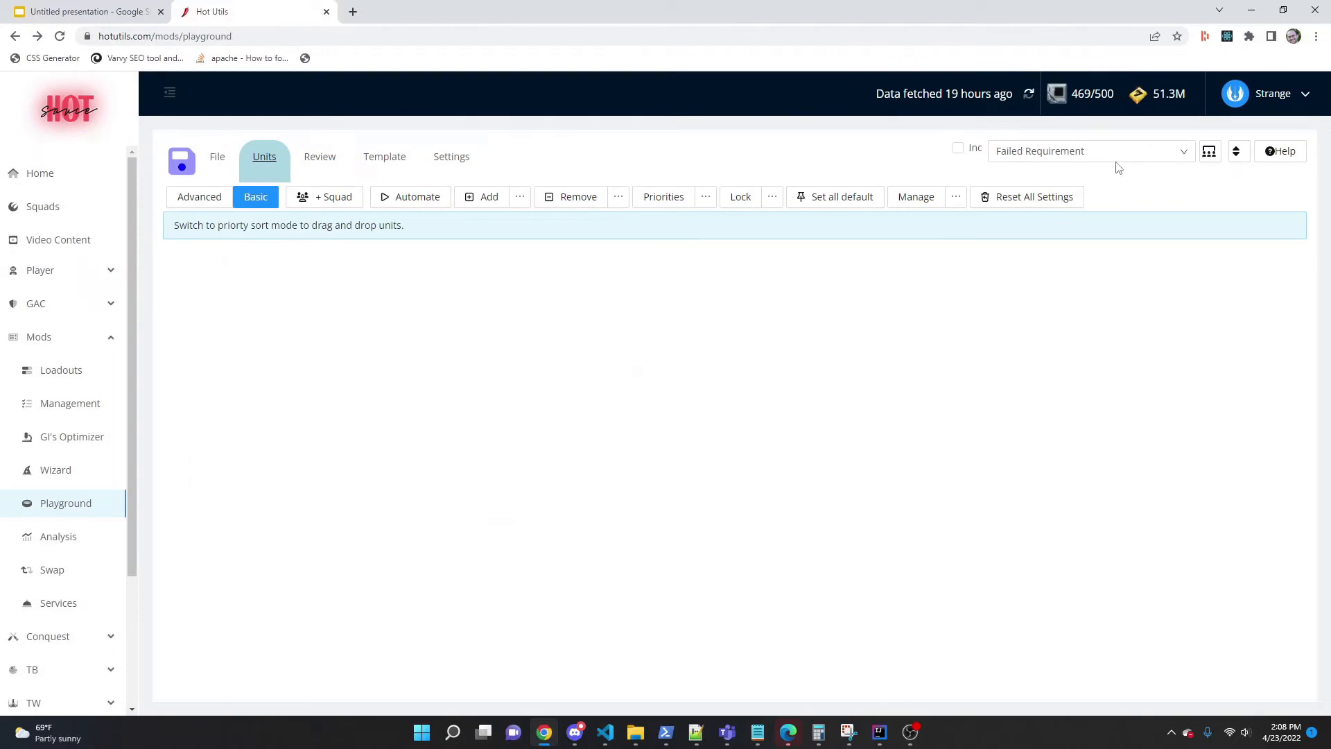
- Set the unit filter back to All Units
left_click(1018, 156)
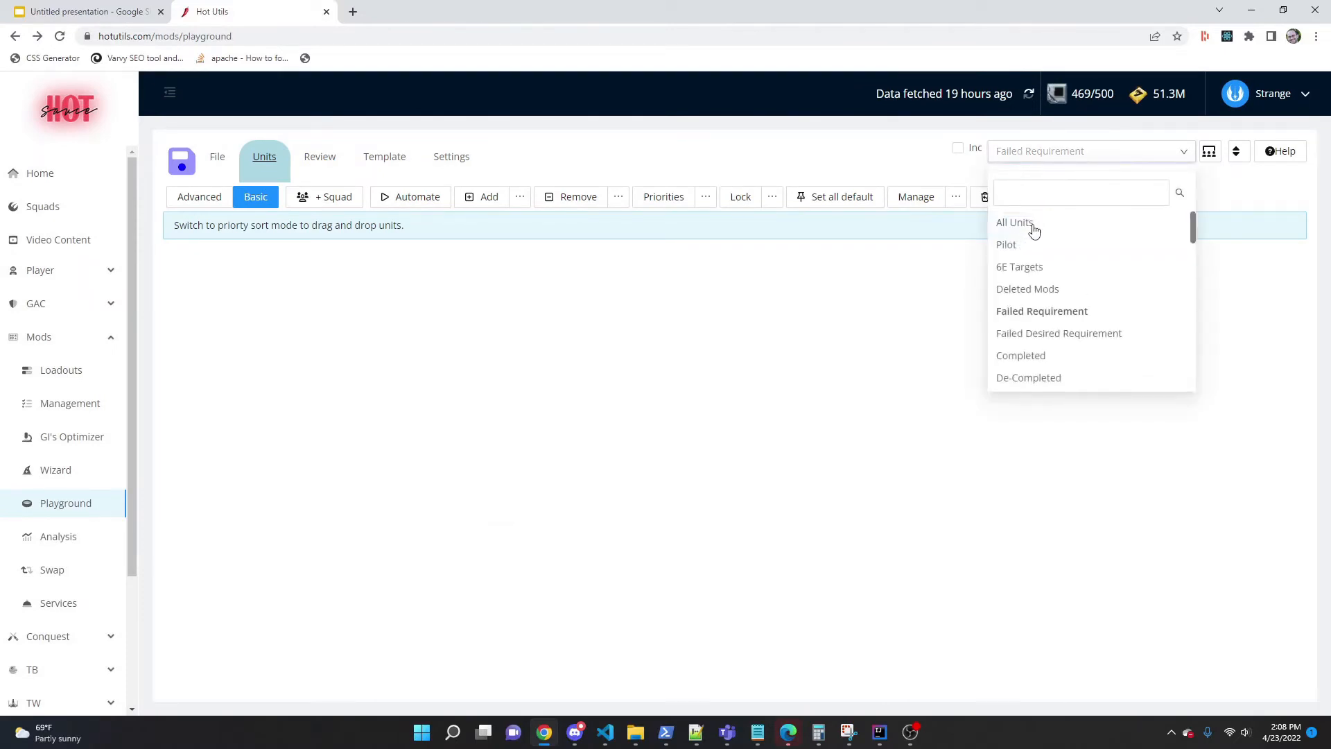
left_click(1033, 231)
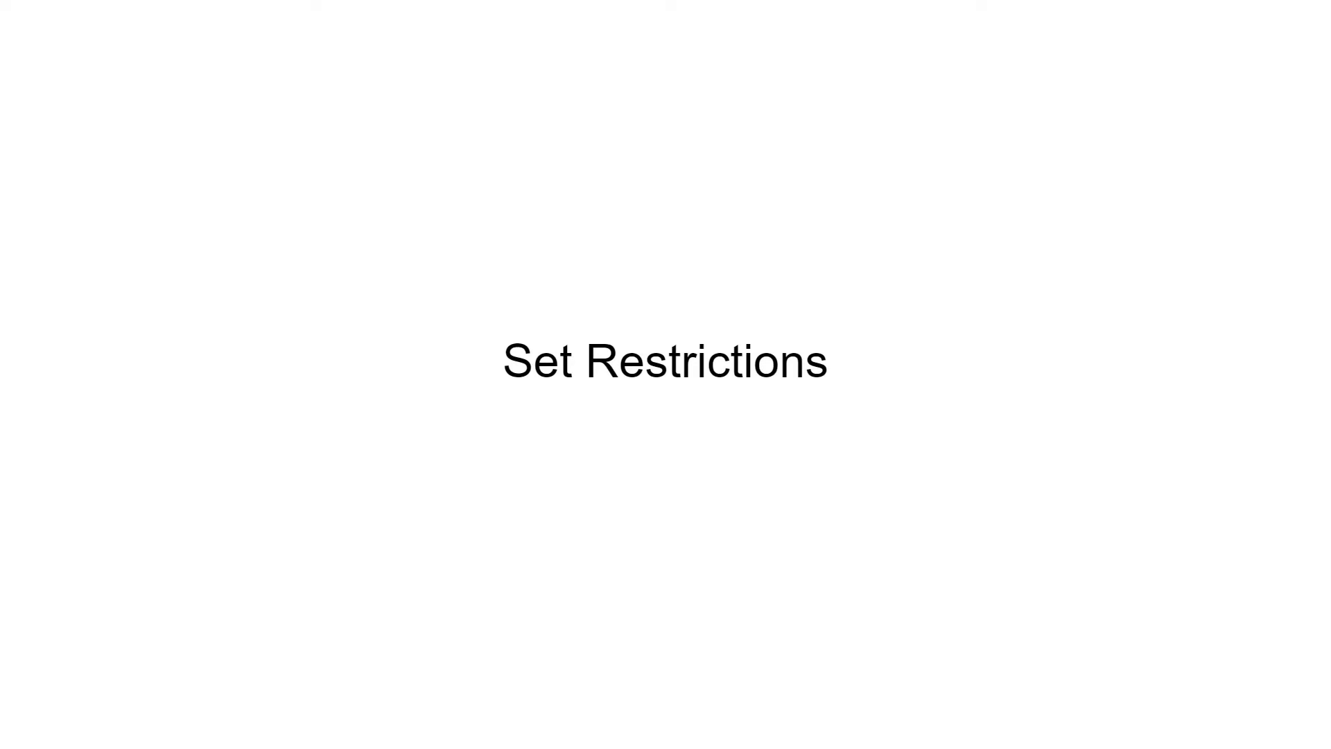
- Leave the slideshow, return to Hot Utils, and open the set restrictions of Jedi Master Kenobi
key("Escape")
left_click(273, 9)
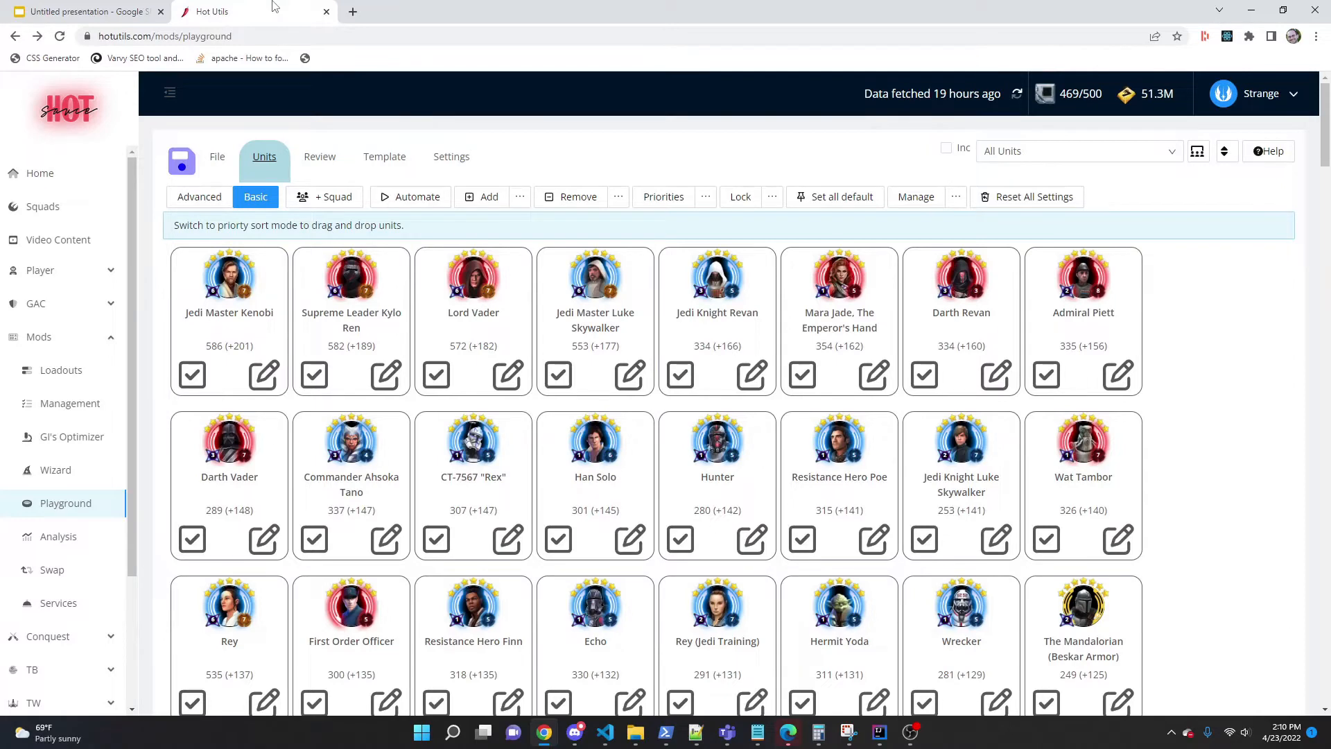
left_click(264, 375)
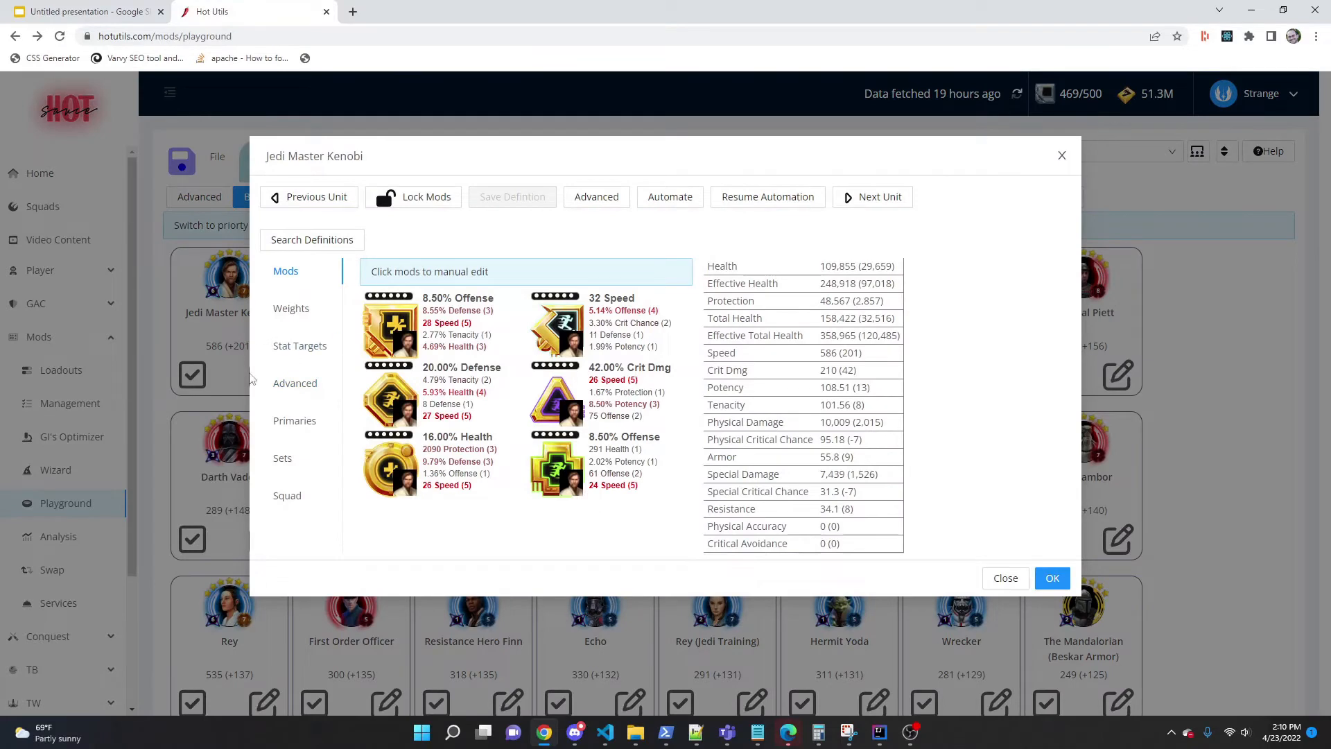
left_click(295, 463)
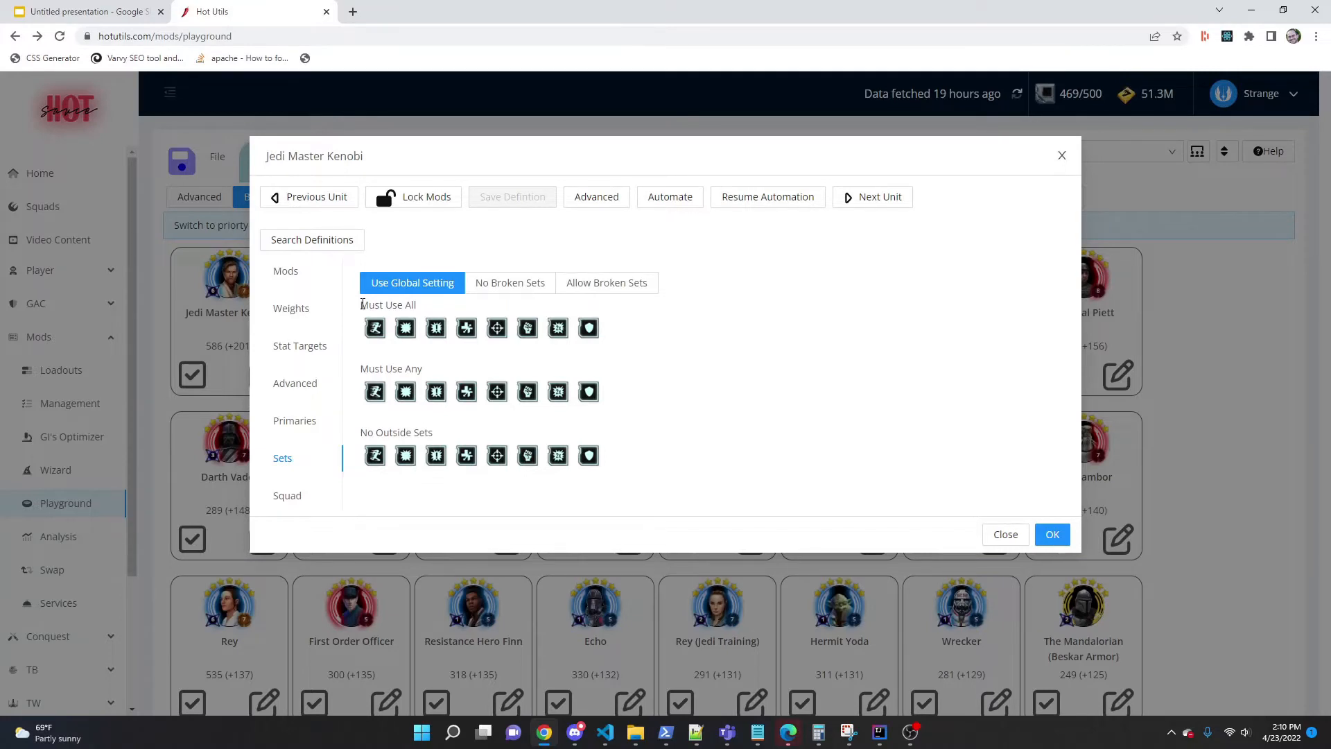
- Require the Speed set and one of the seventh-listed set under Must Use All, and save
left_click(374, 328)
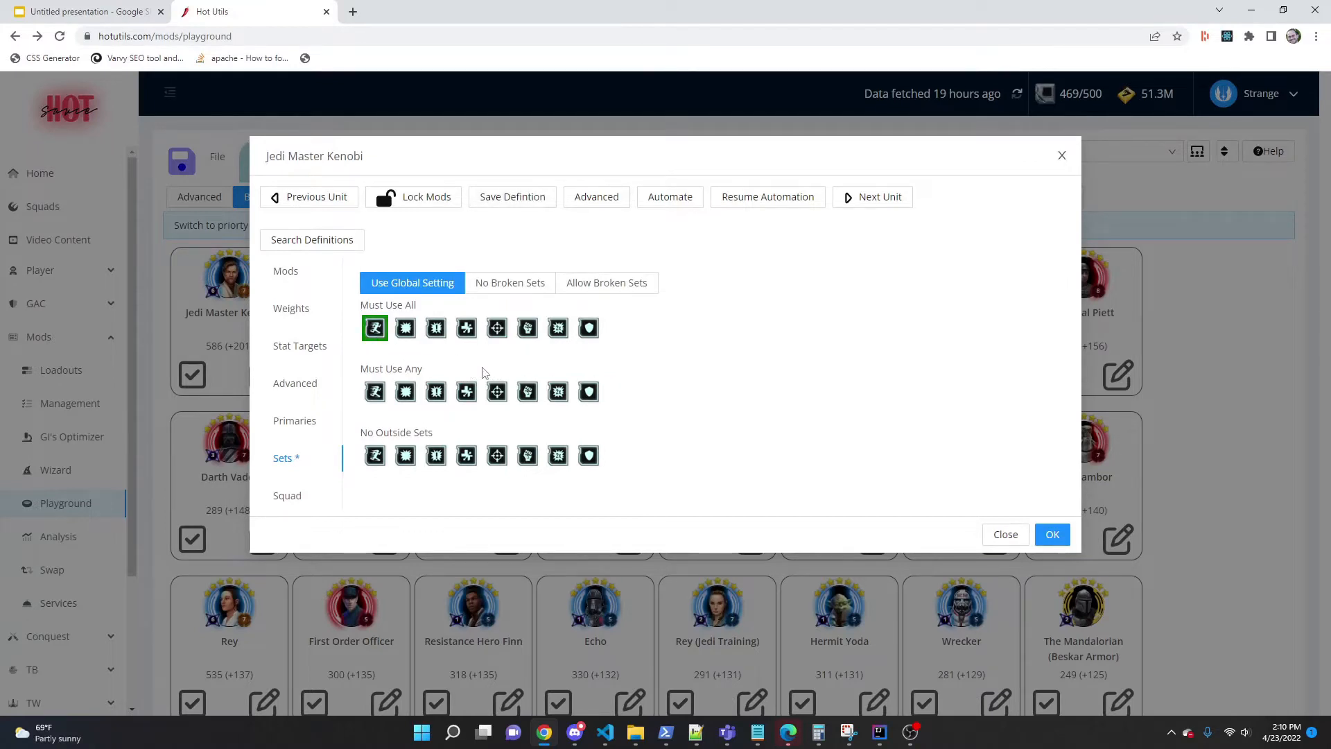
left_click(557, 331)
left_click(1053, 534)
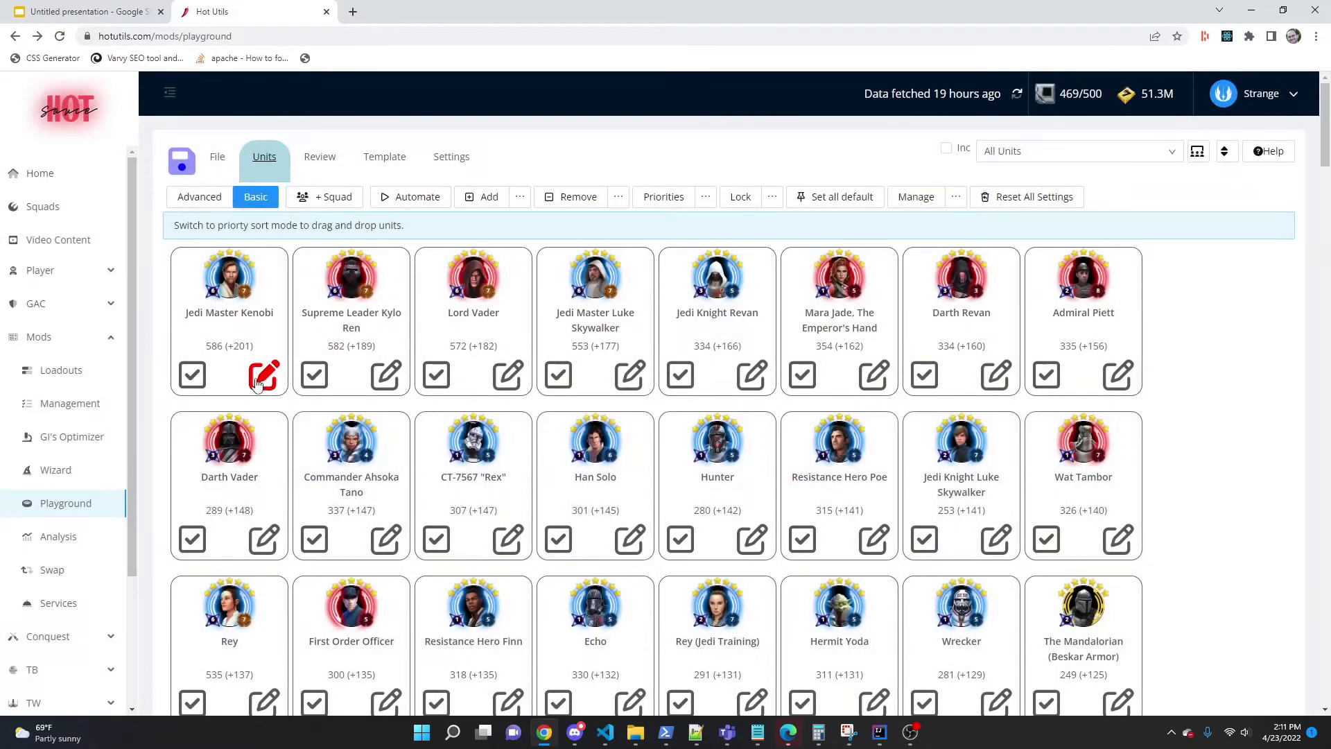
- Check Jedi Master Kenobi's assigned mods against the required sets
left_click(255, 381)
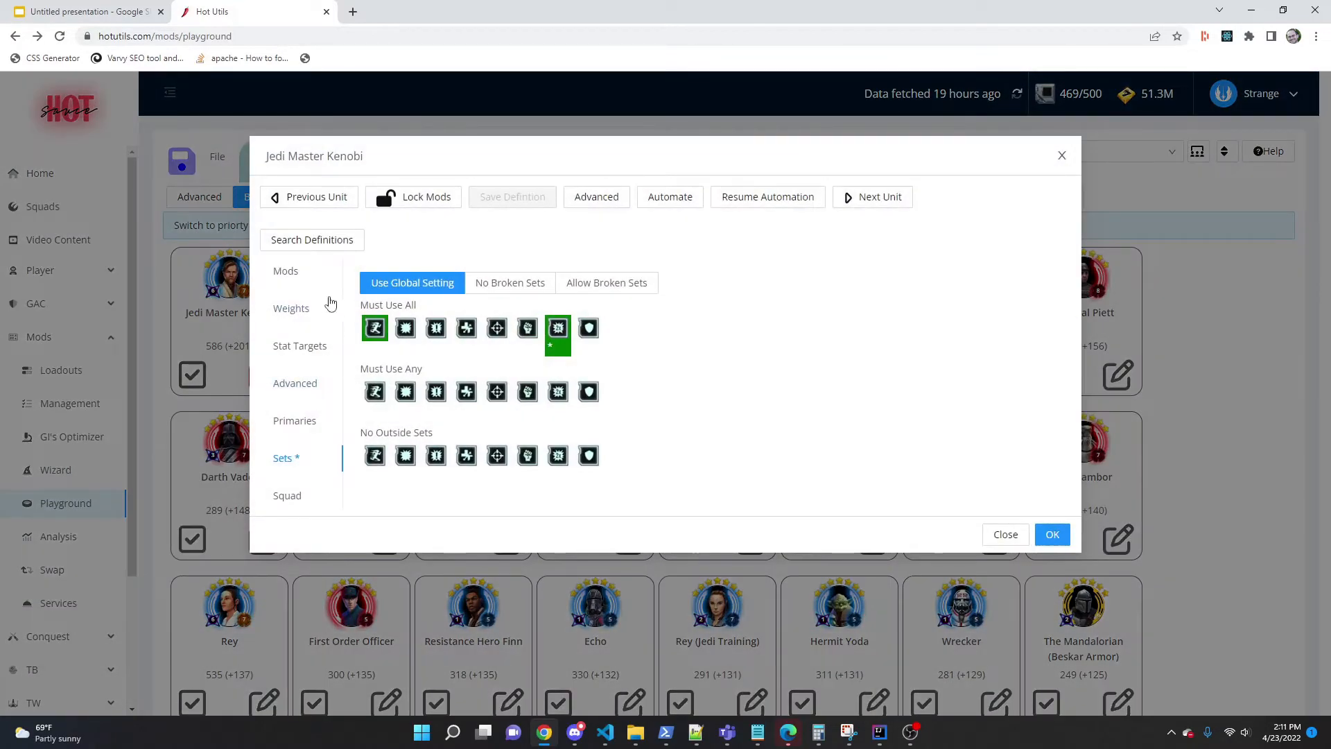
left_click(287, 274)
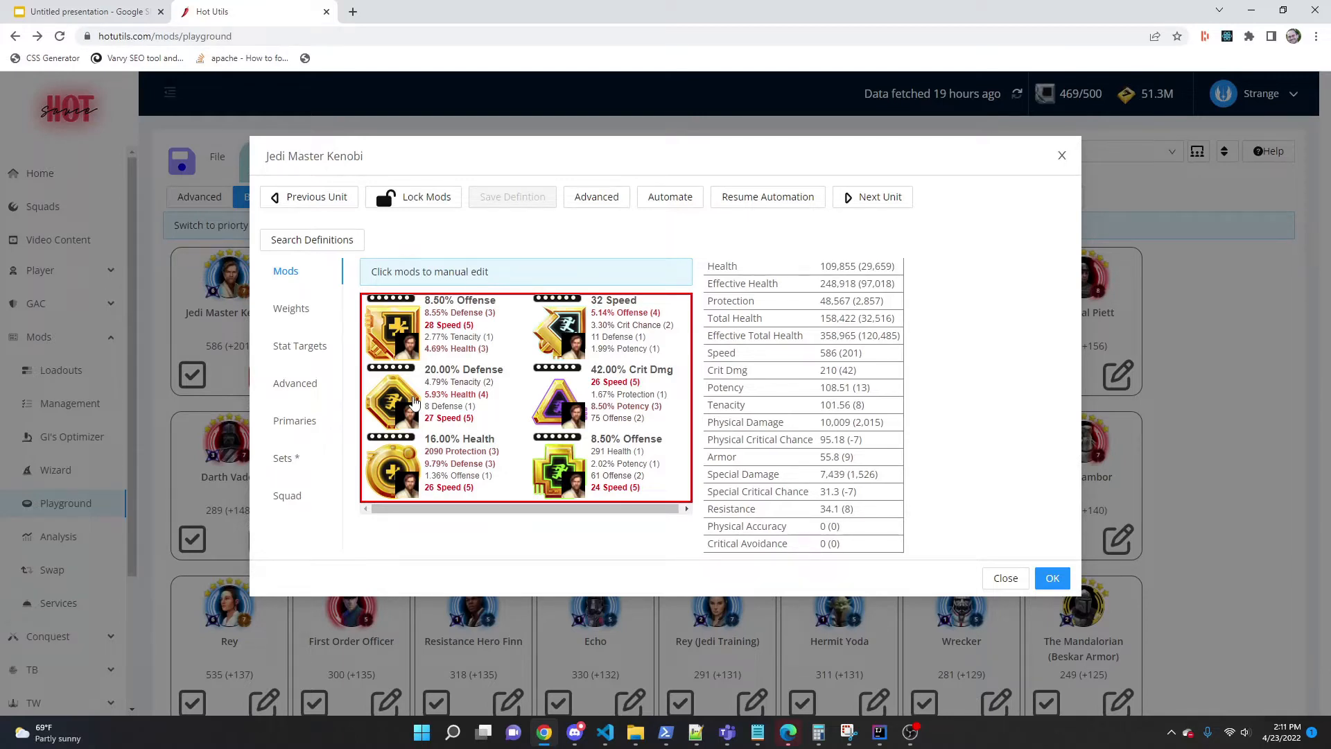
- Remove the Speed set and the seventh-listed set from Jedi Master Kenobi's Must Use All restrictions
left_click(313, 458)
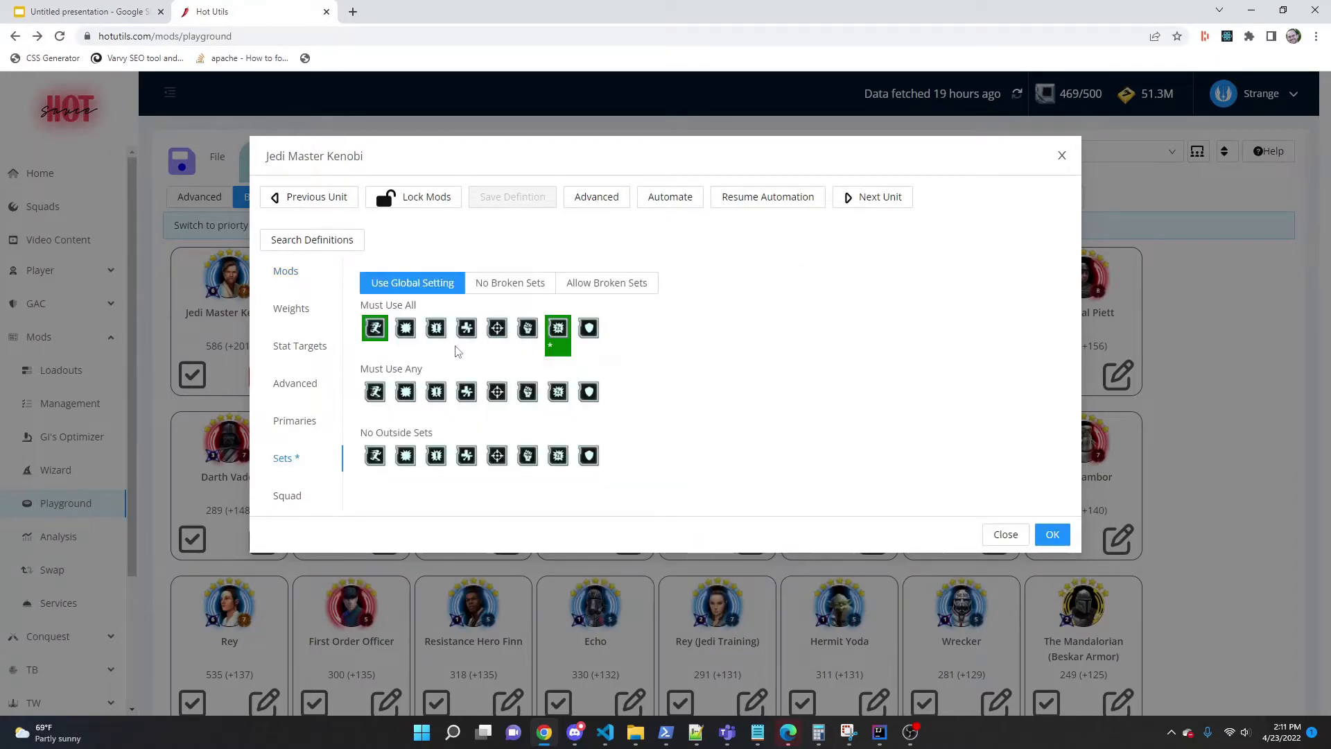
left_click(380, 338)
left_click(559, 336)
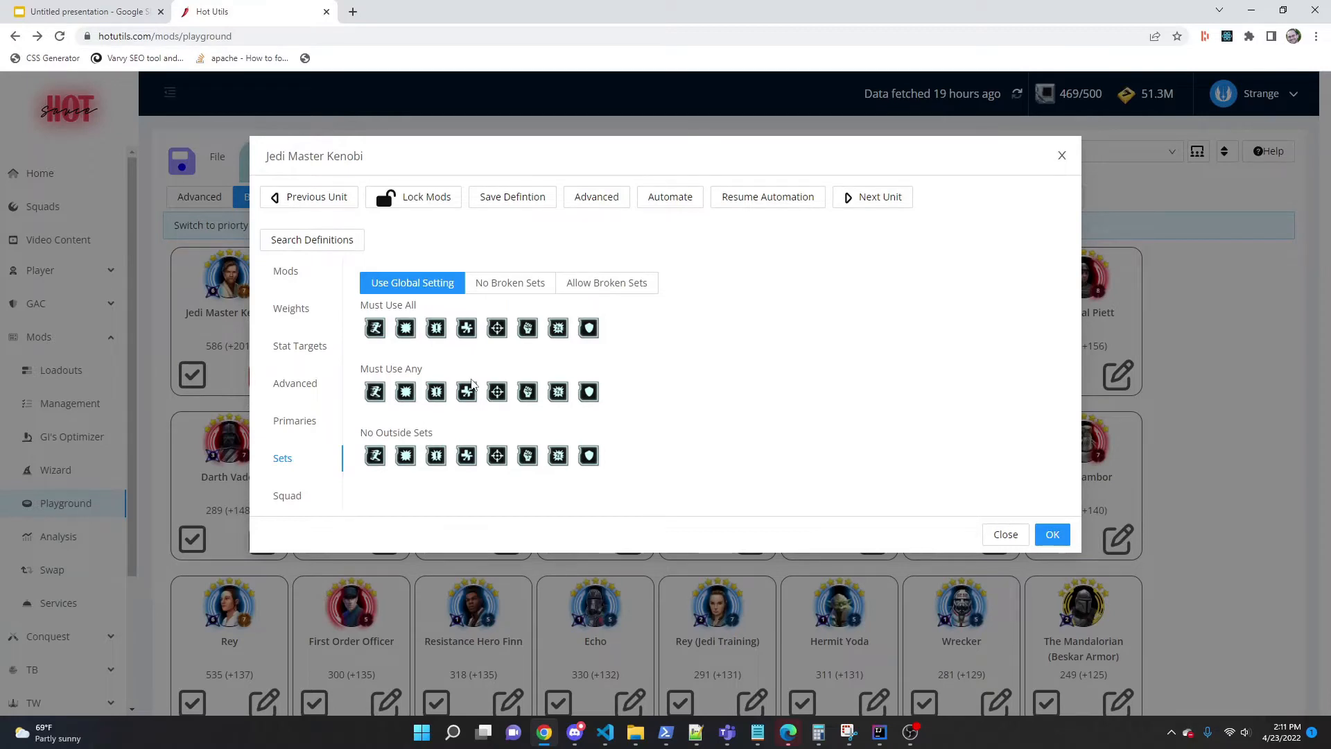
- Try requiring one fourth-listed set and three shield sets under Must Use All, and clear both requirements
left_click(468, 333)
left_click(588, 332)
left_click(588, 333)
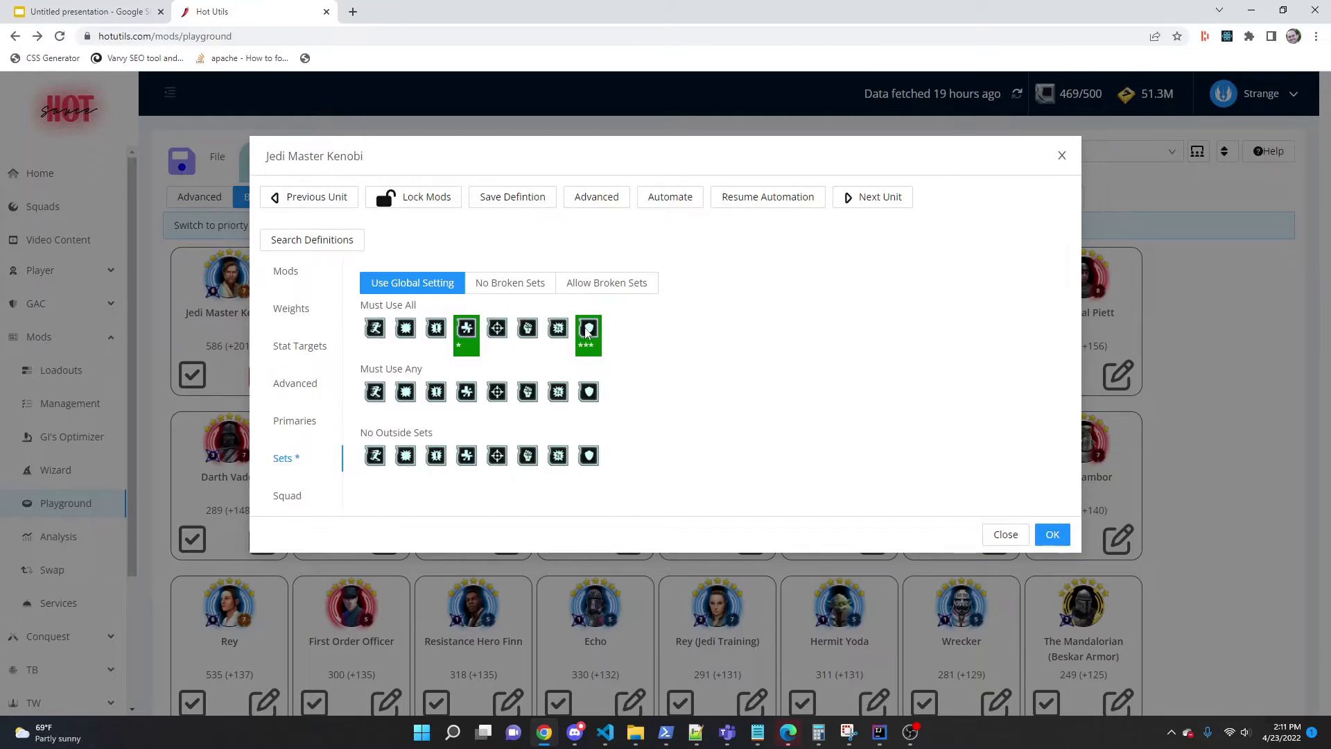
left_click(586, 332)
left_click(470, 328)
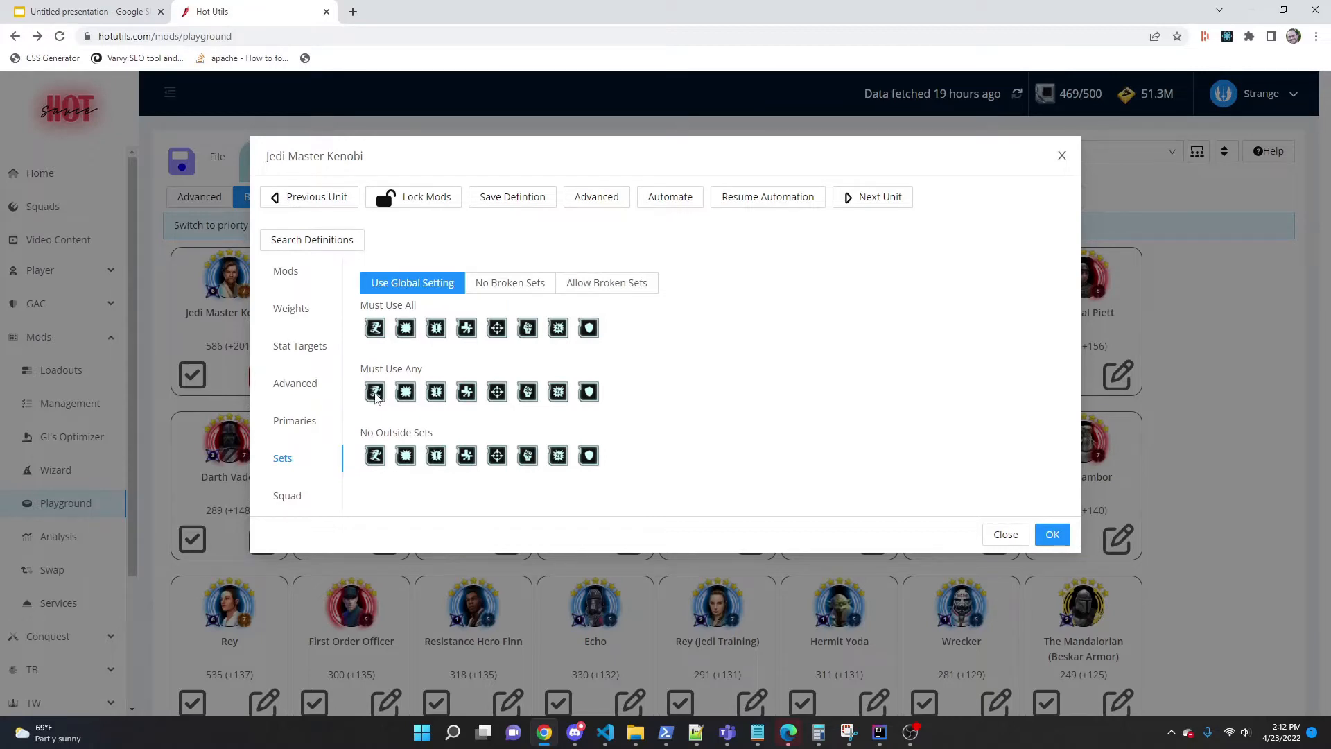
- Set the second- and third-listed sets under Must Use Any, save, and check Jedi Master Kenobi's assigned mods against them
left_click(405, 395)
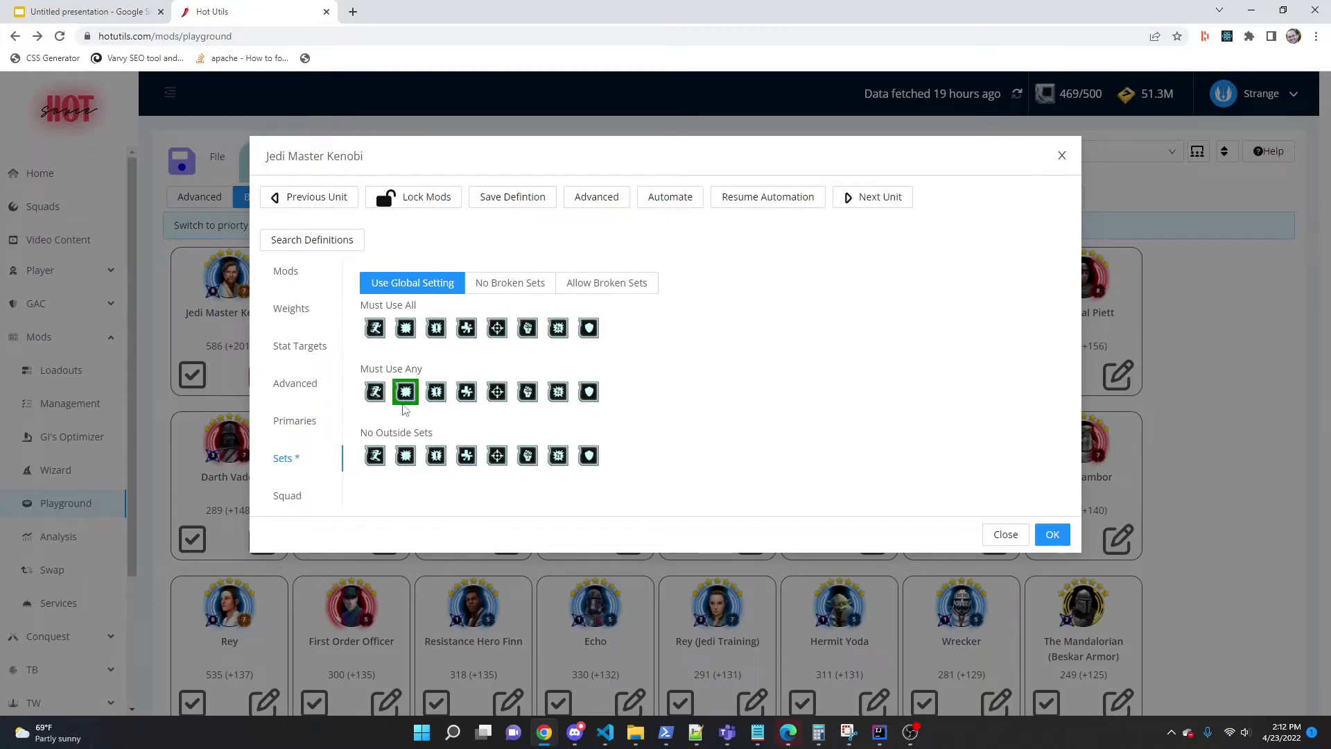
left_click(436, 395)
left_click(1052, 534)
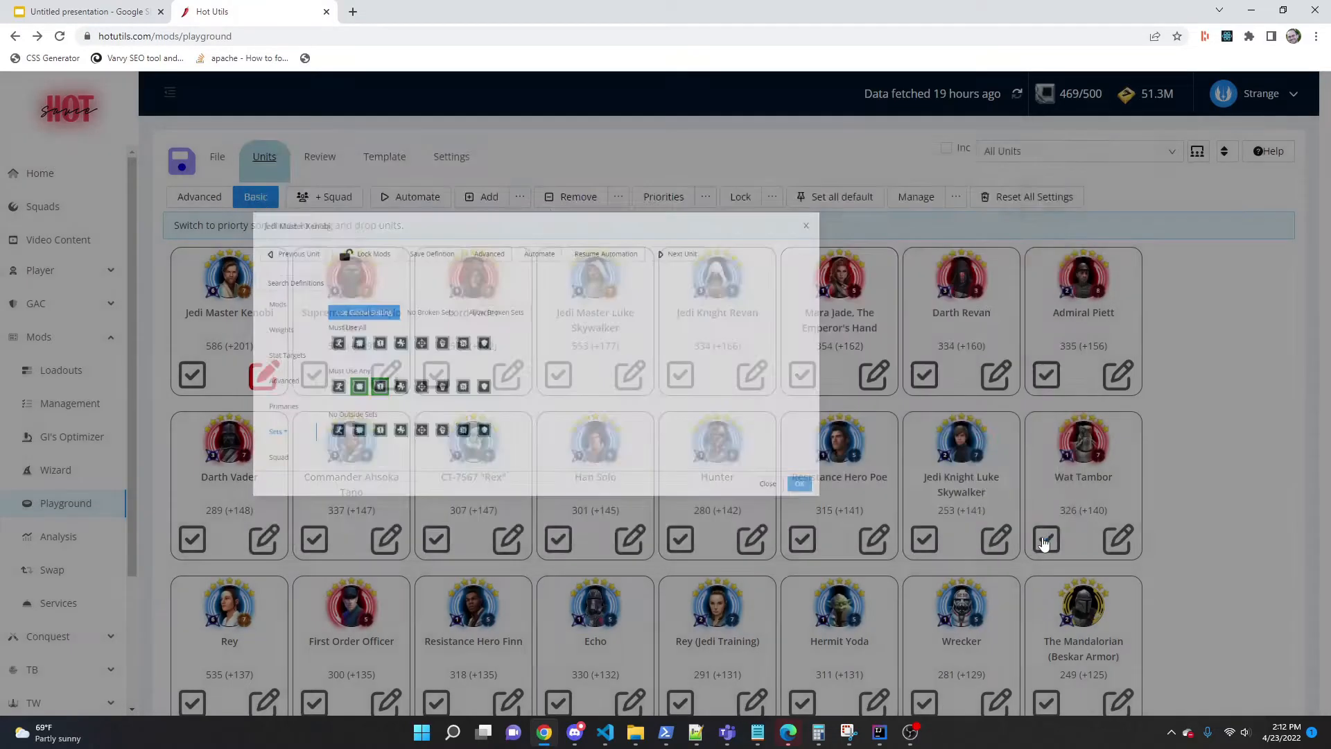
left_click(258, 379)
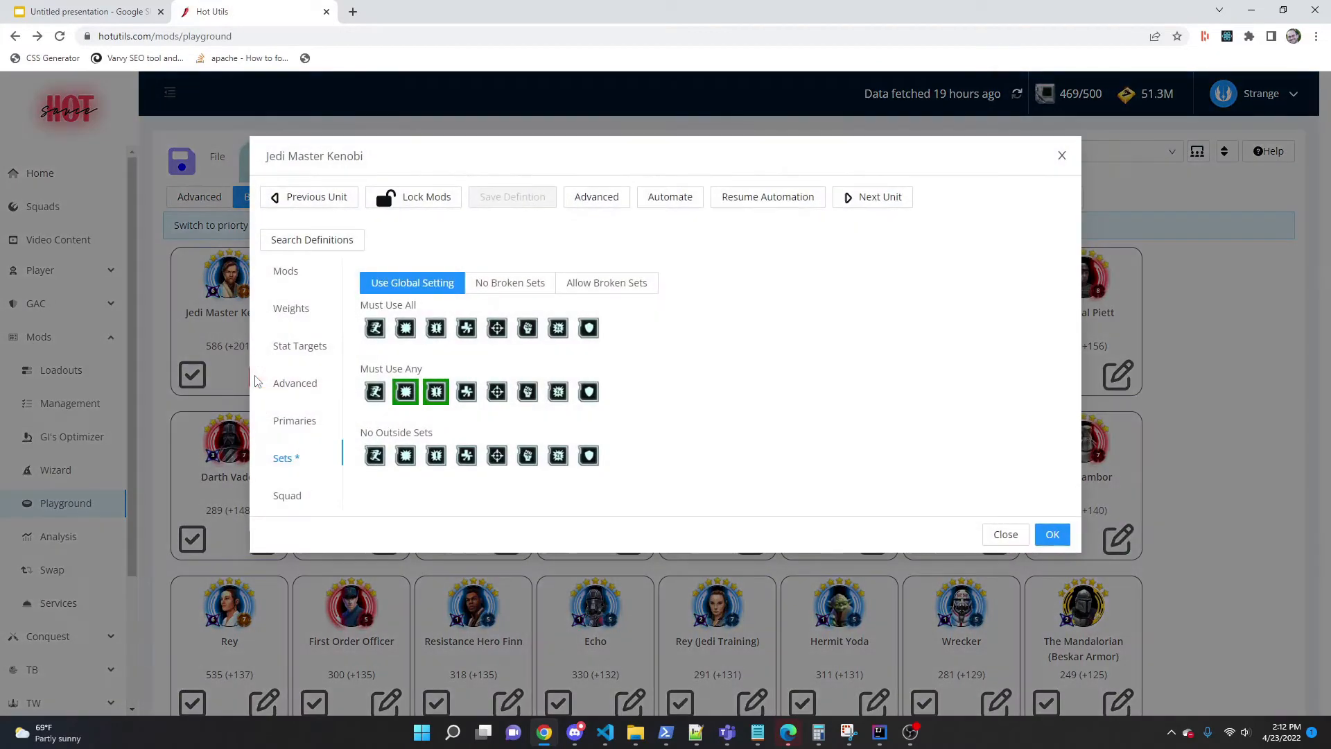
left_click(297, 281)
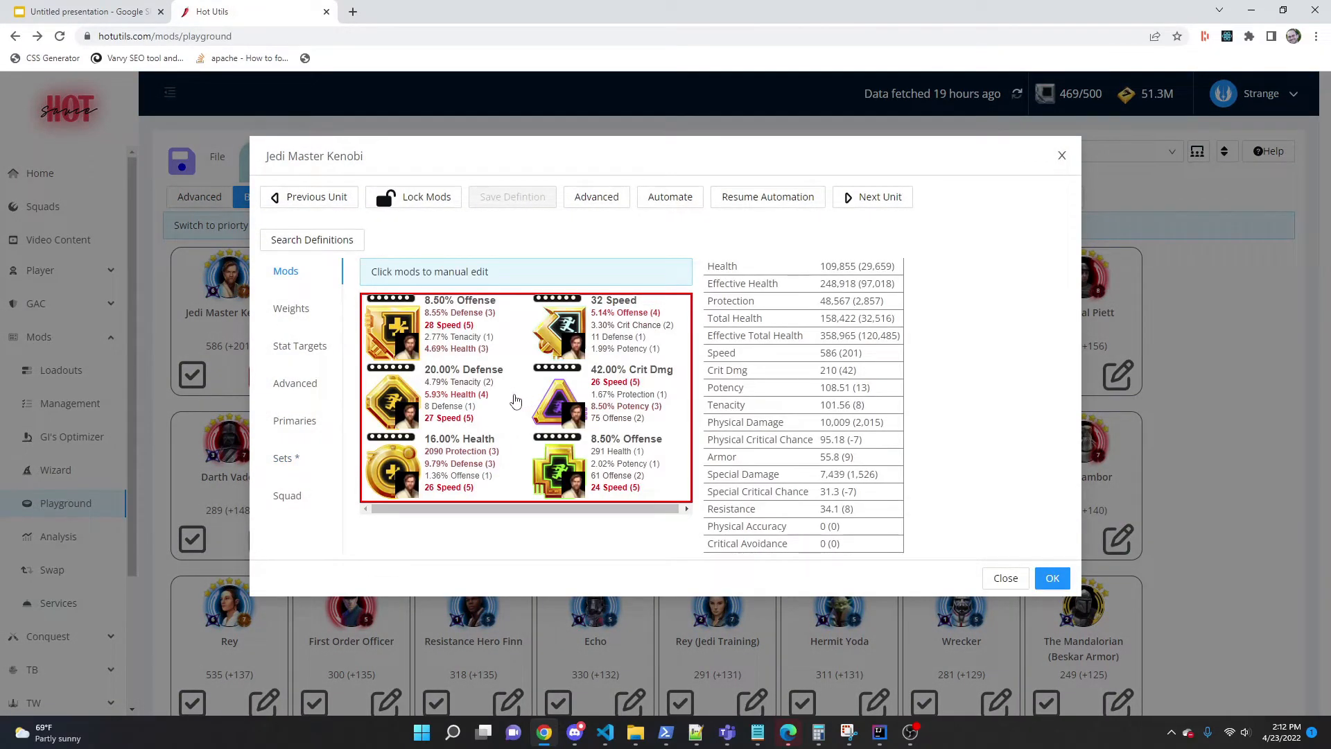
- Remove the second- and third-listed sets from Jedi Master Kenobi's Must Use Any restrictions
left_click(303, 461)
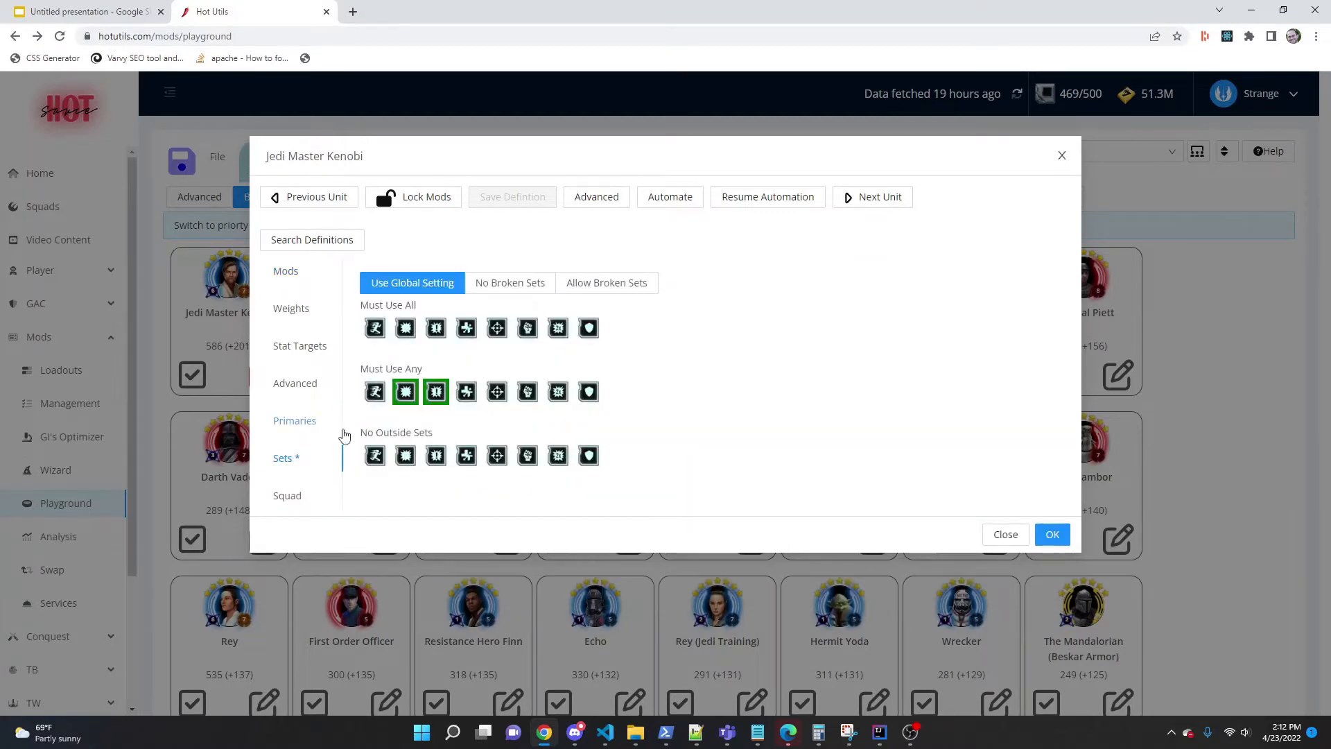
left_click(405, 392)
left_click(436, 391)
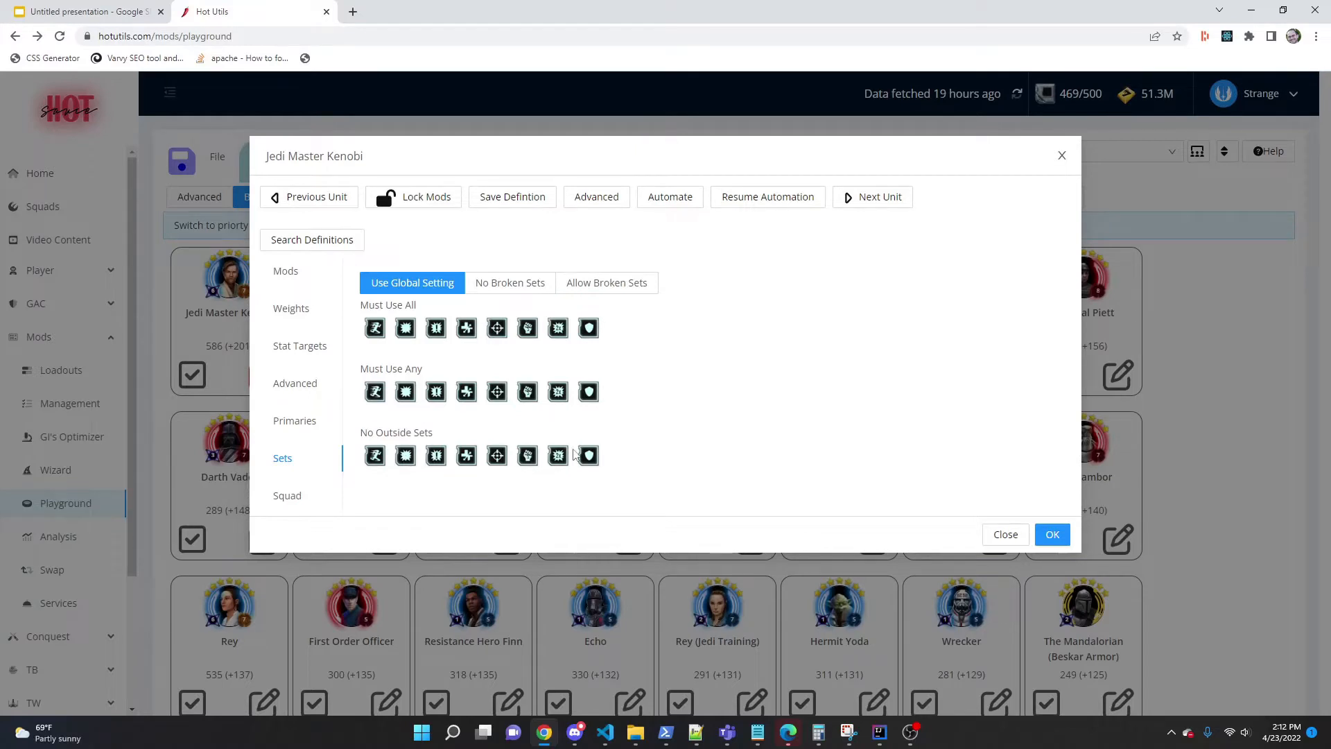
- Select every set except the fourth-listed one under No Outside Sets, save, and check Jedi Master Kenobi's mods against the restriction
left_click(378, 456)
left_click(412, 463)
left_click(437, 460)
left_click(466, 461)
left_click(530, 466)
left_click(555, 461)
left_click(586, 462)
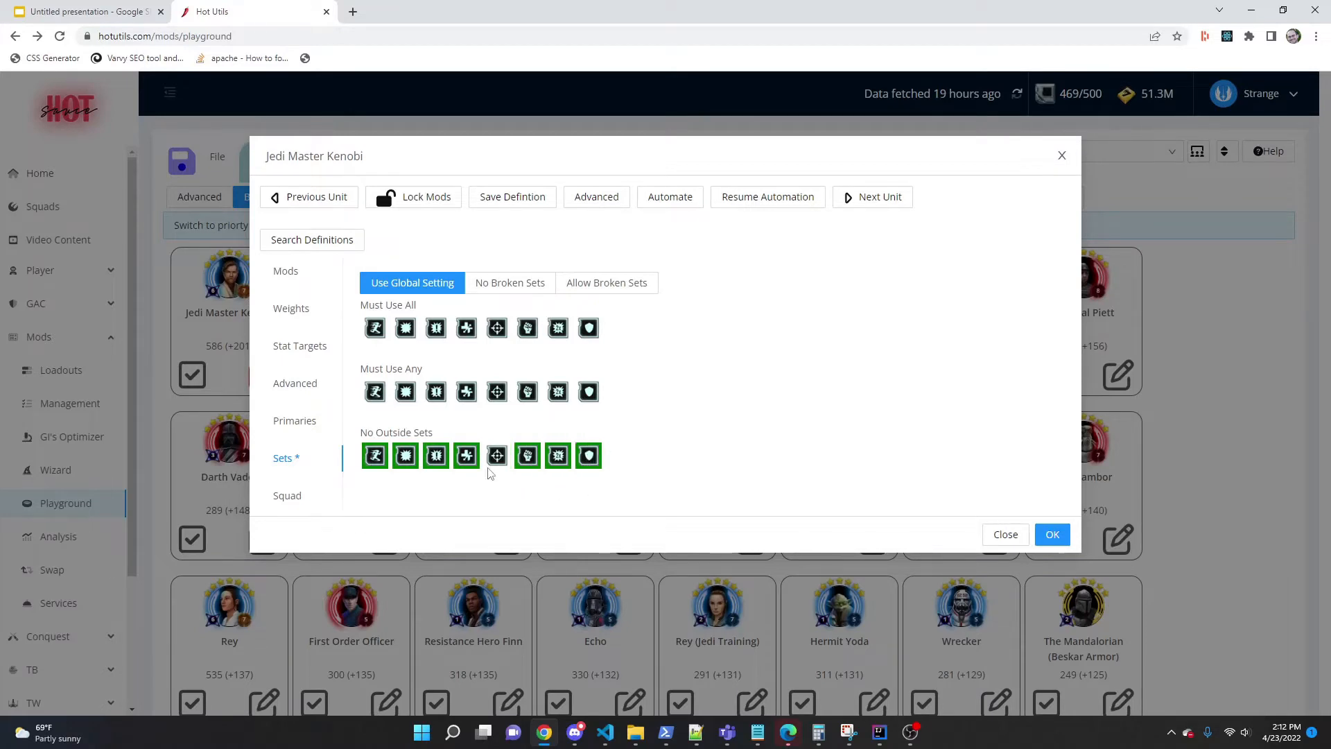
left_click(466, 457)
left_click(496, 456)
left_click(1005, 534)
left_click(264, 375)
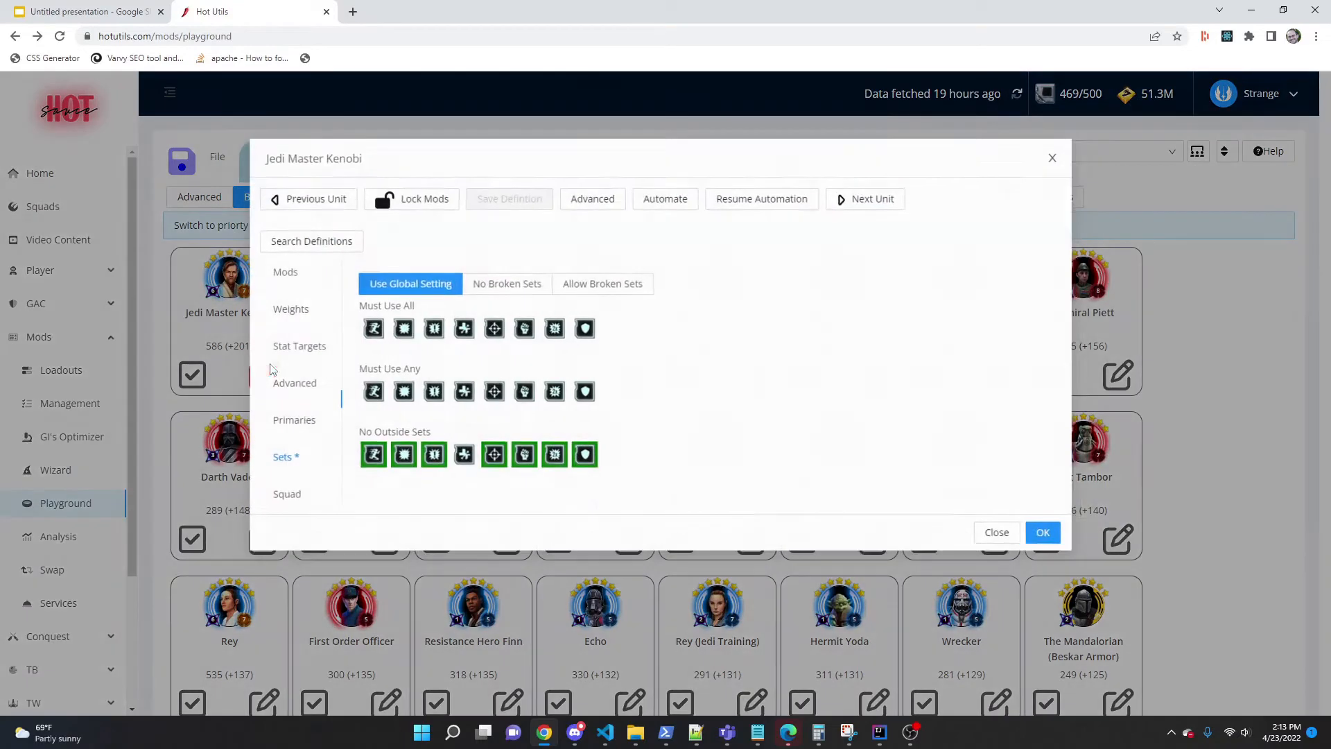
left_click(292, 276)
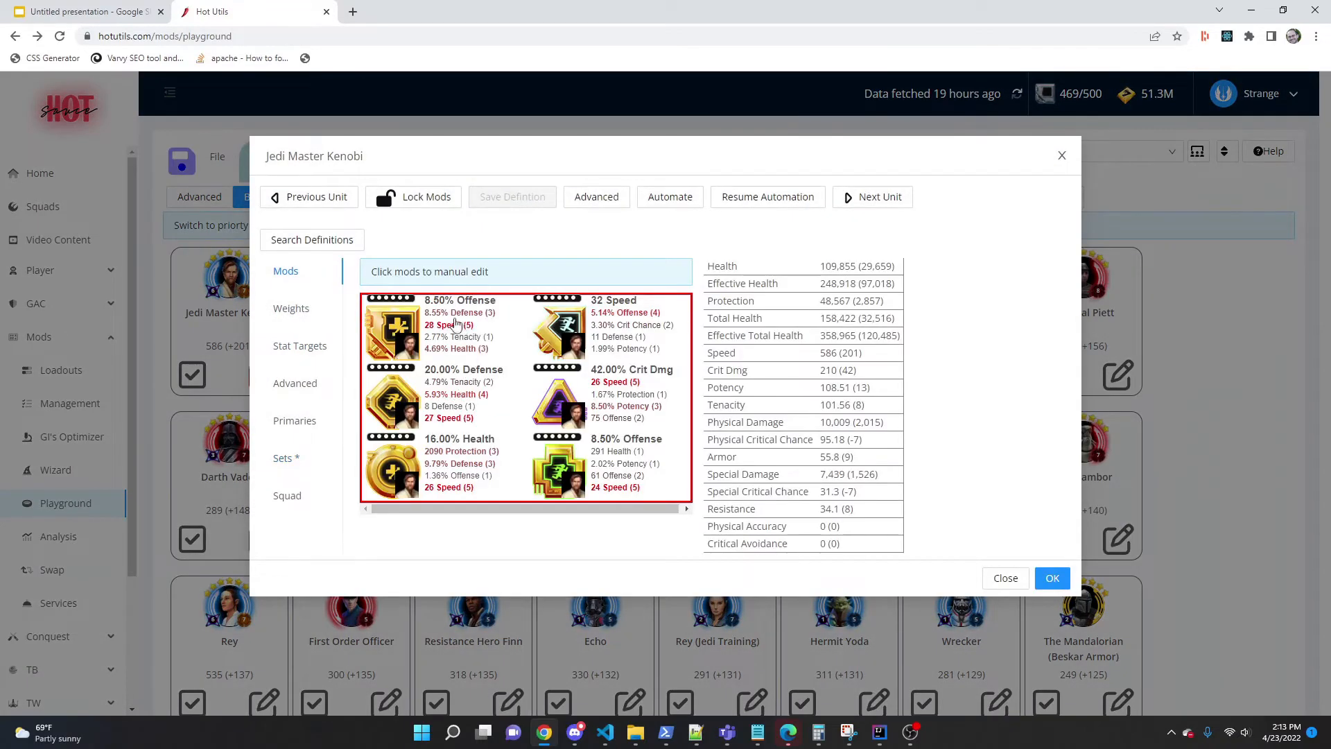
- Clear all seven selected sets from Jedi Master Kenobi's No Outside Sets restriction
left_click(296, 459)
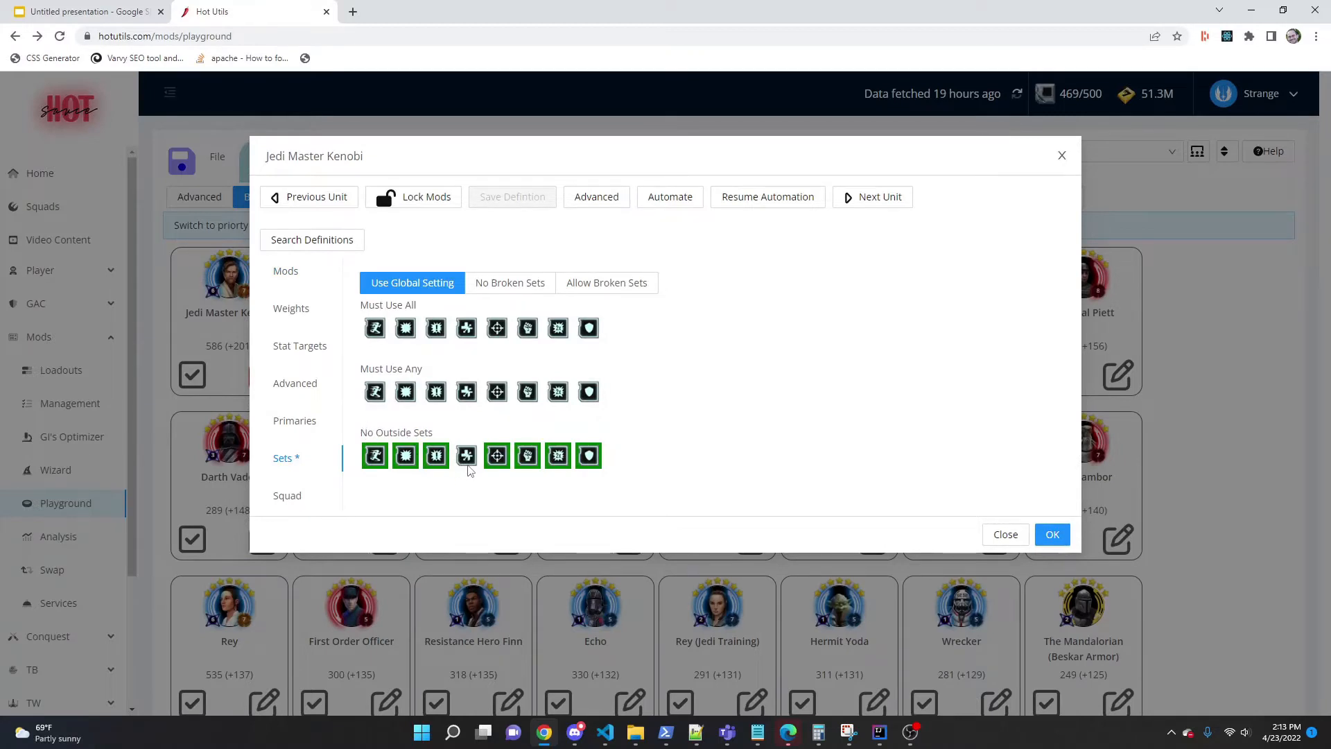
left_click(378, 460)
left_click(405, 463)
left_click(435, 465)
left_click(497, 463)
left_click(527, 463)
left_click(558, 463)
left_click(587, 463)
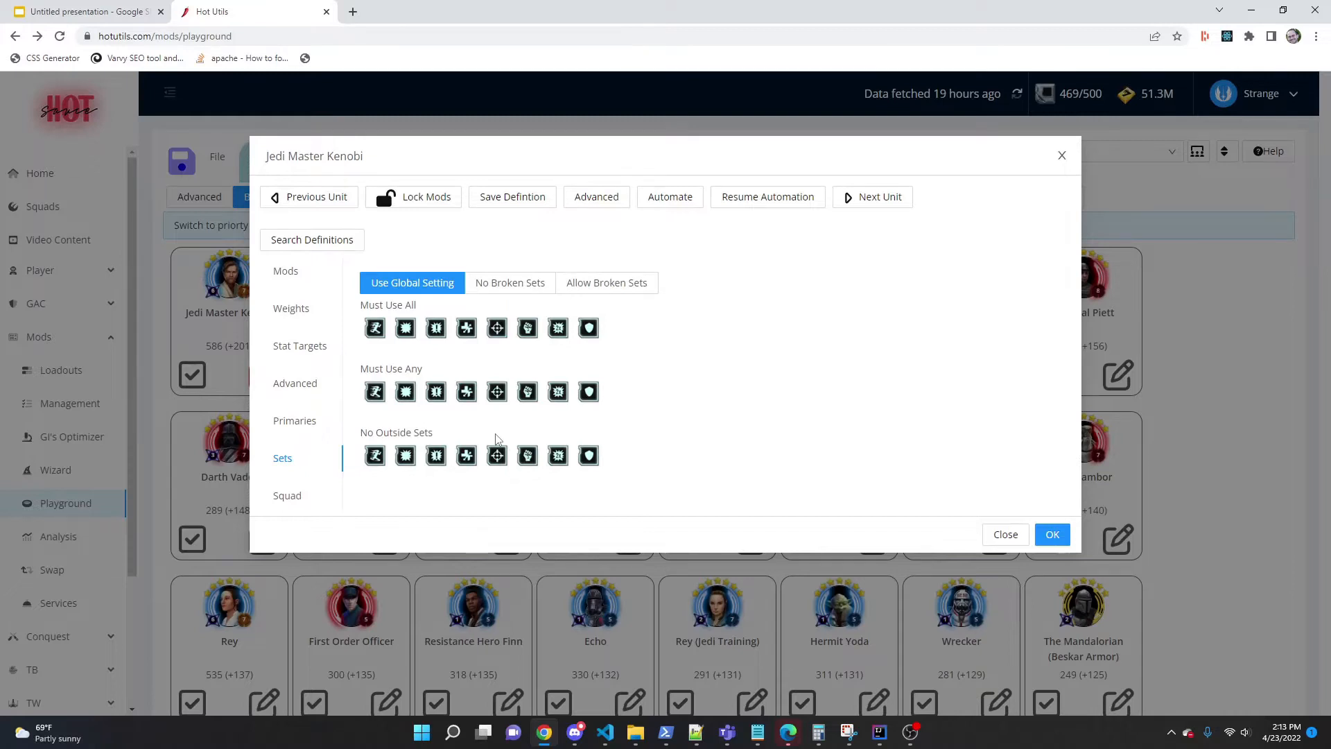
- Try combining the Speed set under Must Use All with the fourth- and seventh-listed sets under Must Use Any, and clear all three
left_click(375, 328)
left_click(467, 393)
left_click(557, 393)
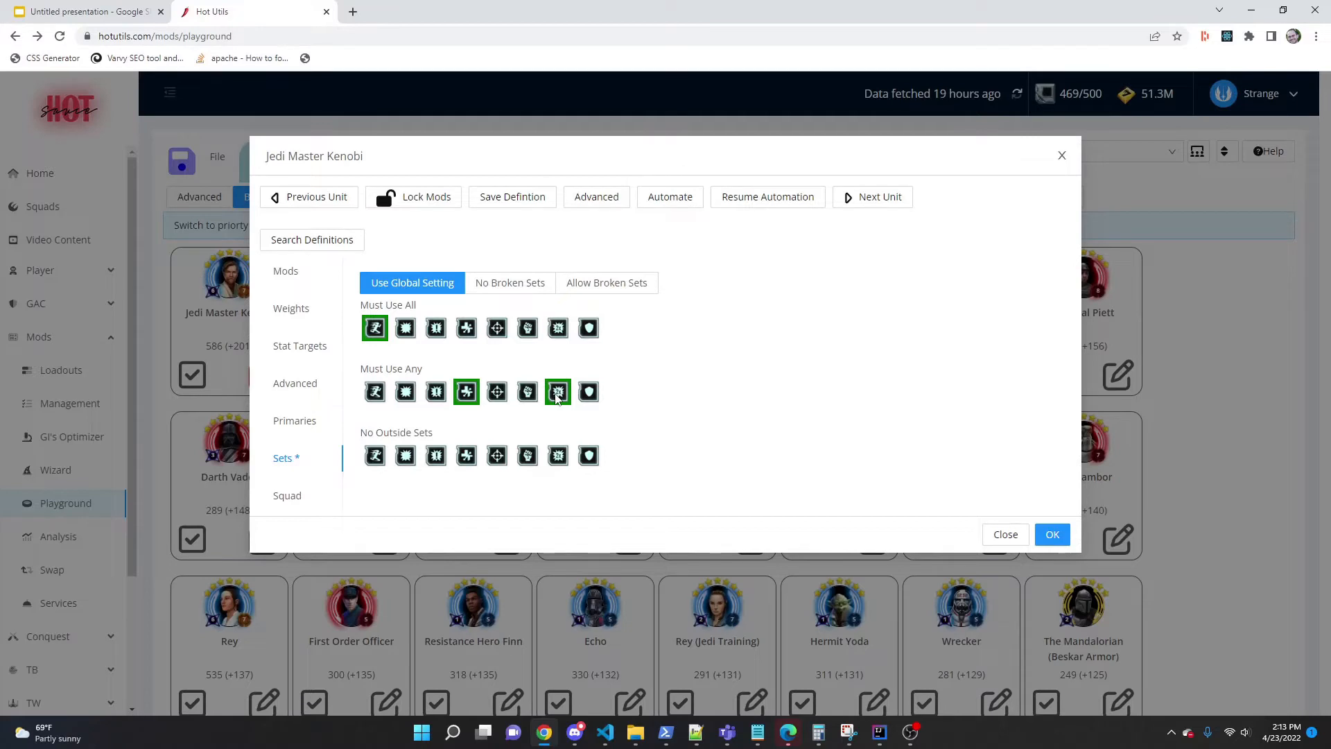
left_click(468, 393)
left_click(556, 396)
left_click(384, 329)
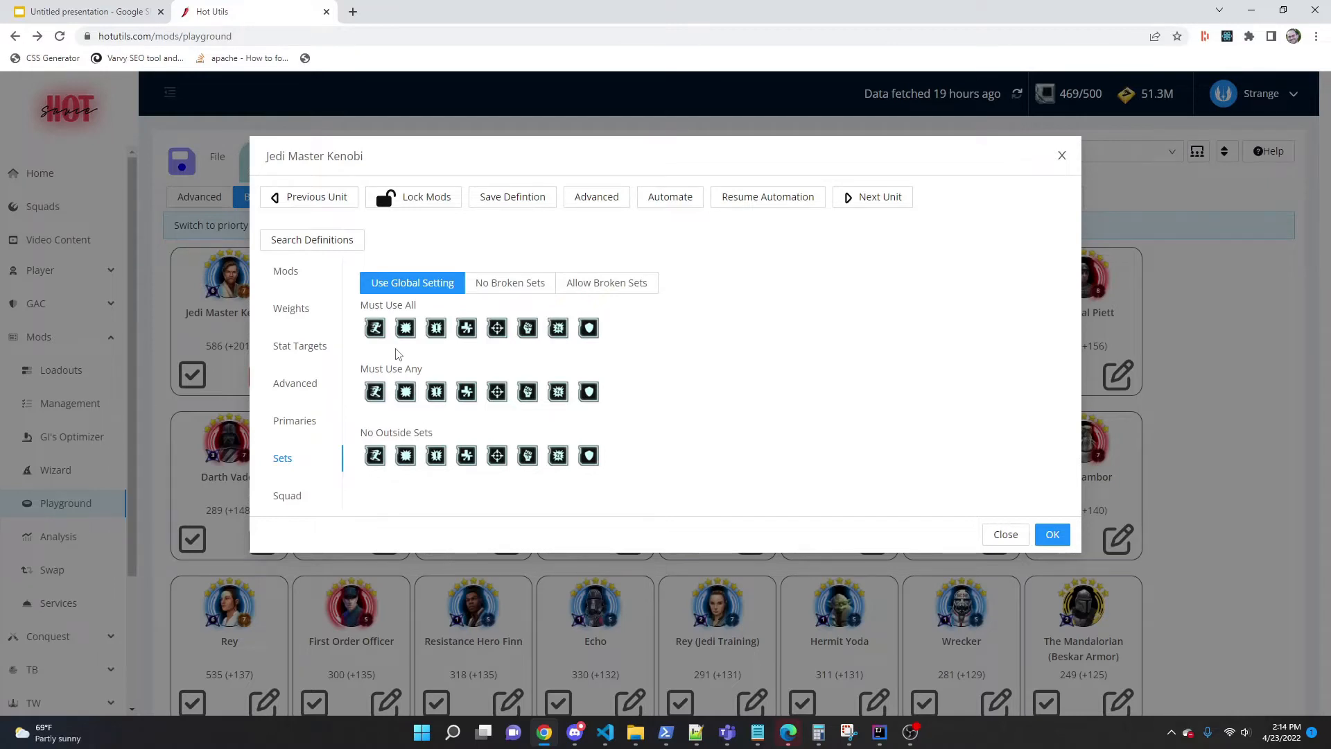
- Try requiring the second- and third-listed sets under Must Use All, and clear both
left_click(406, 330)
left_click(437, 331)
left_click(407, 331)
left_click(433, 332)
- Select the second- and third-listed sets under Must Use Any, and the second, third, fifth and seventh under No Outside Sets
left_click(405, 394)
left_click(436, 395)
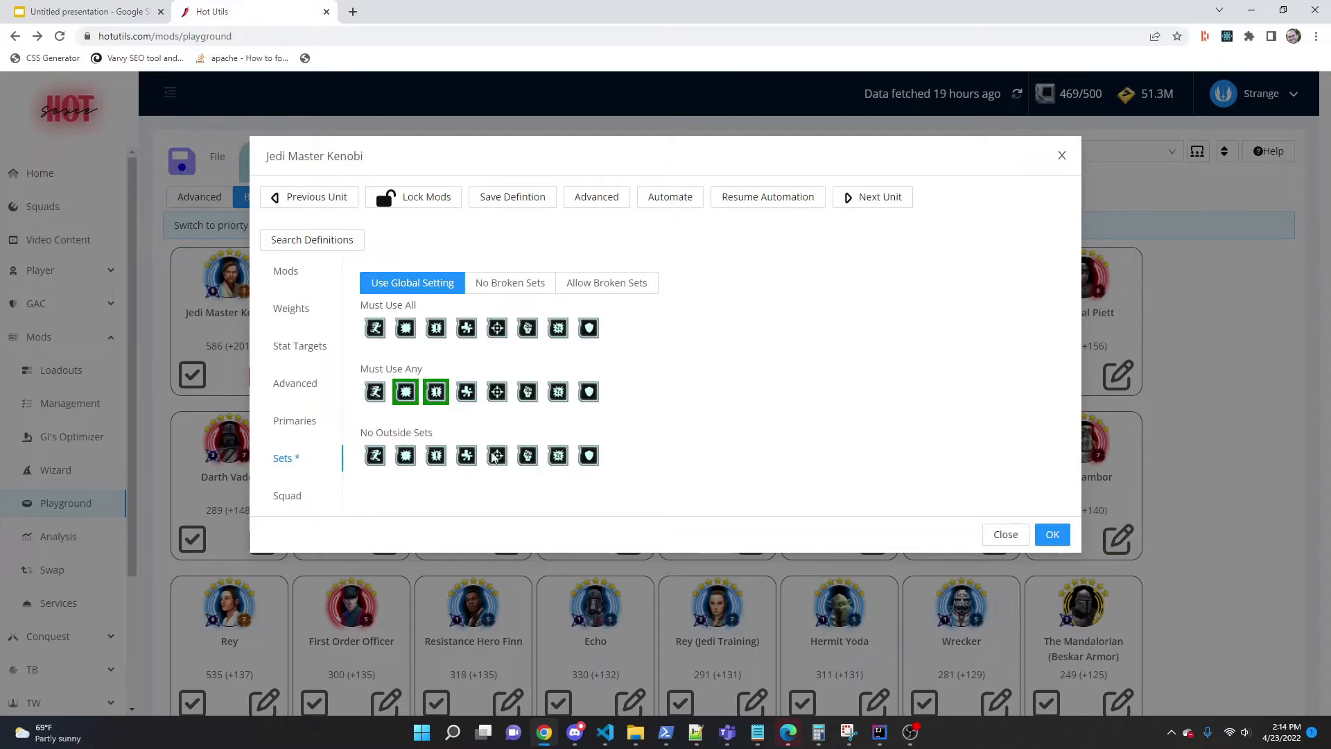
left_click(559, 457)
left_click(492, 460)
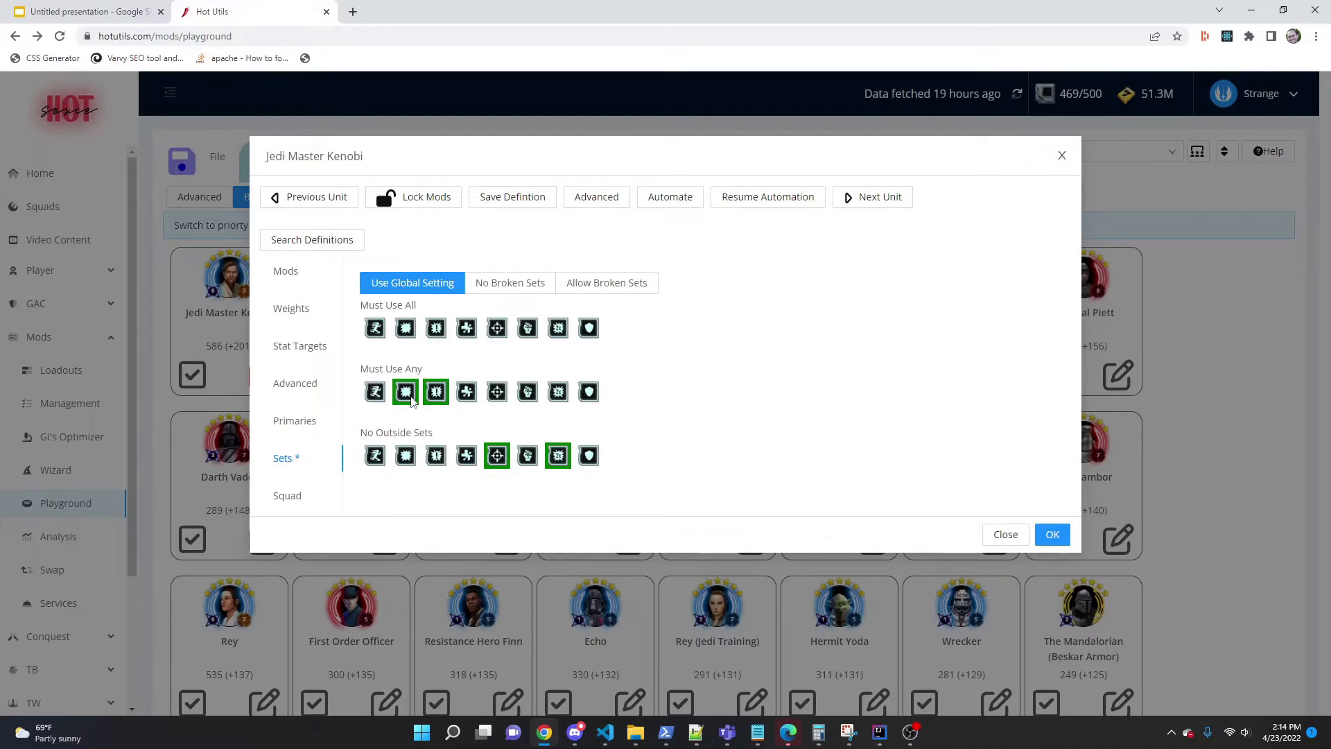
left_click(418, 459)
left_click(435, 460)
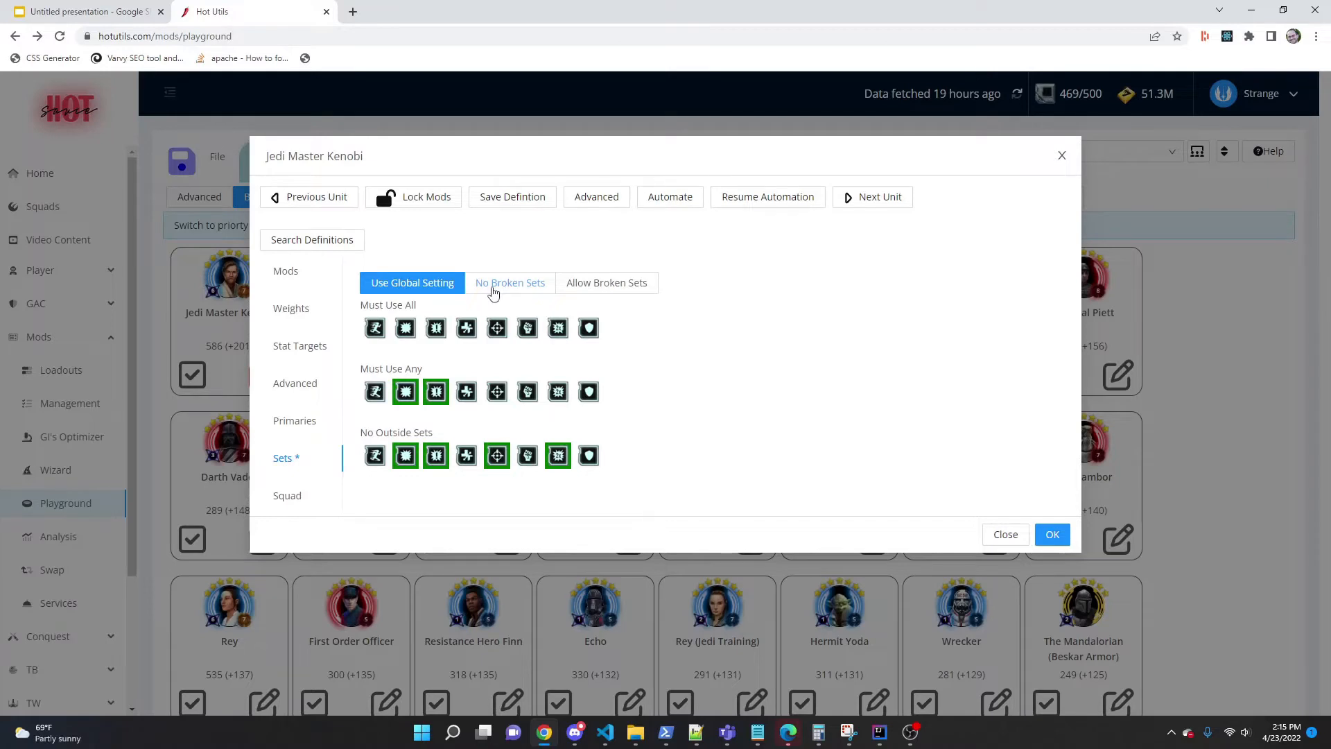
- Set Jedi Master Kenobi's broken-set rule to No Broken Sets and save the restrictions
left_click(574, 291)
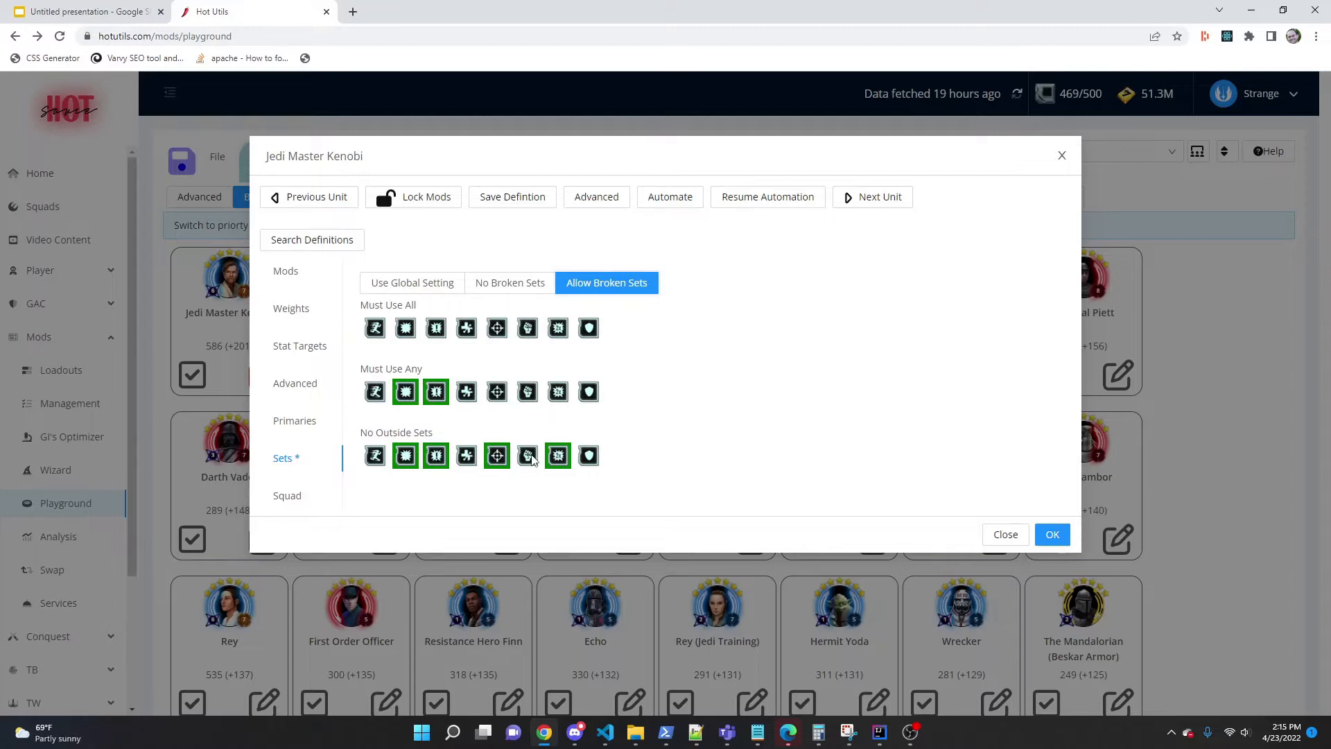
left_click(510, 284)
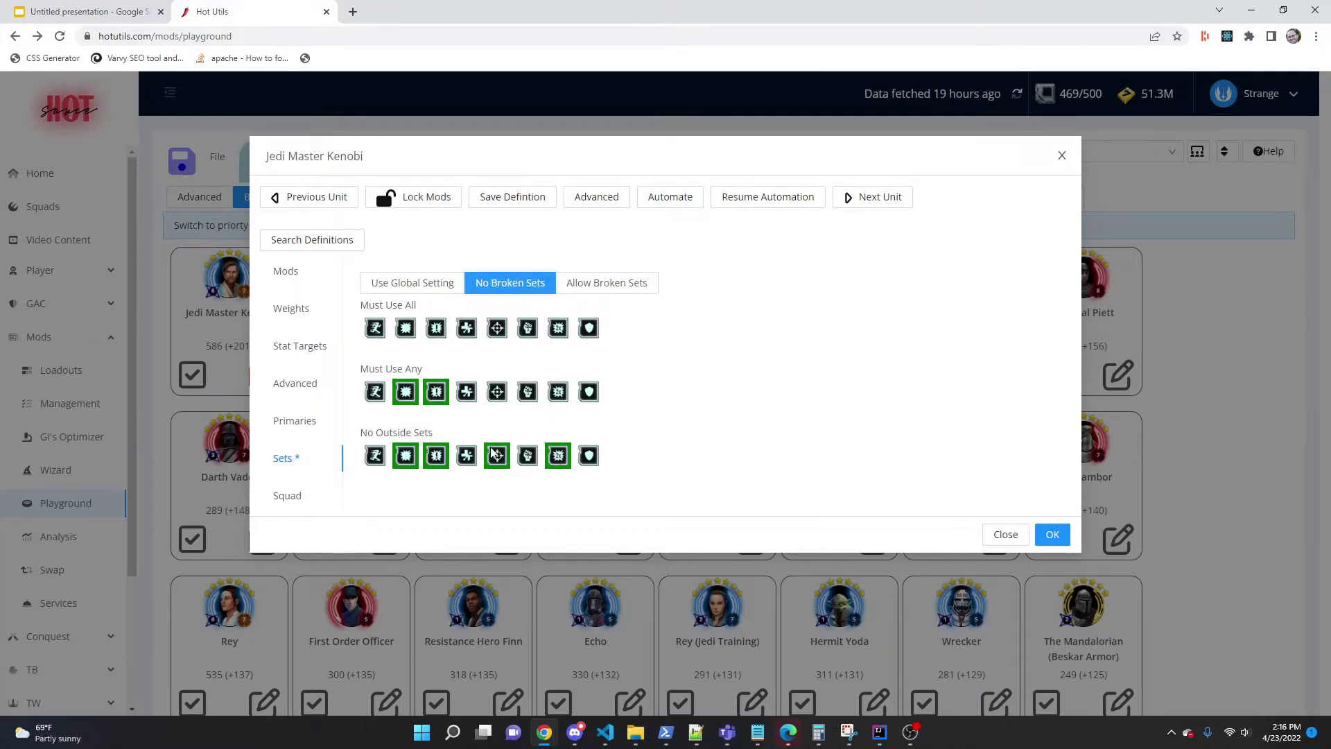
left_click(1052, 535)
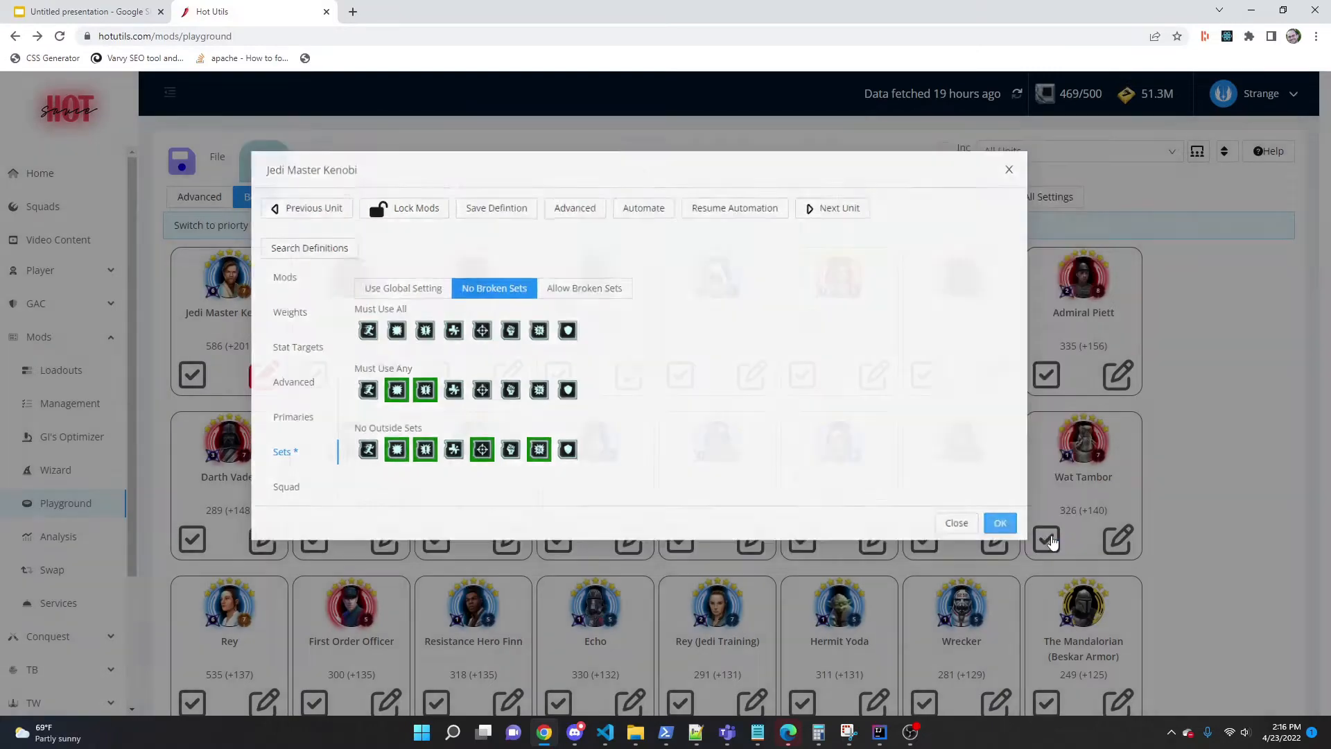
- Open Jedi Master Kenobi's mods for manual editing and replace the square mod with the 8.50% Offense one with 18 Speed and 972 Health
left_click(273, 383)
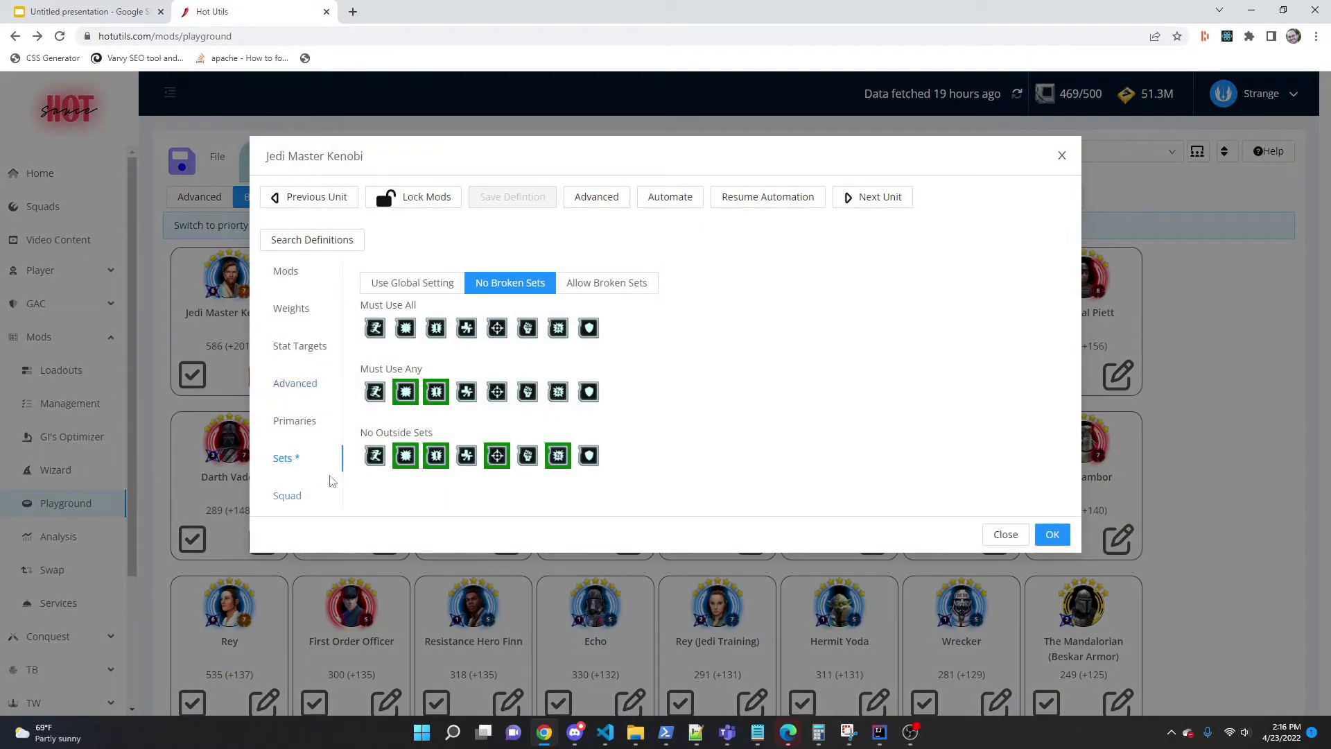
left_click(288, 276)
left_click(452, 404)
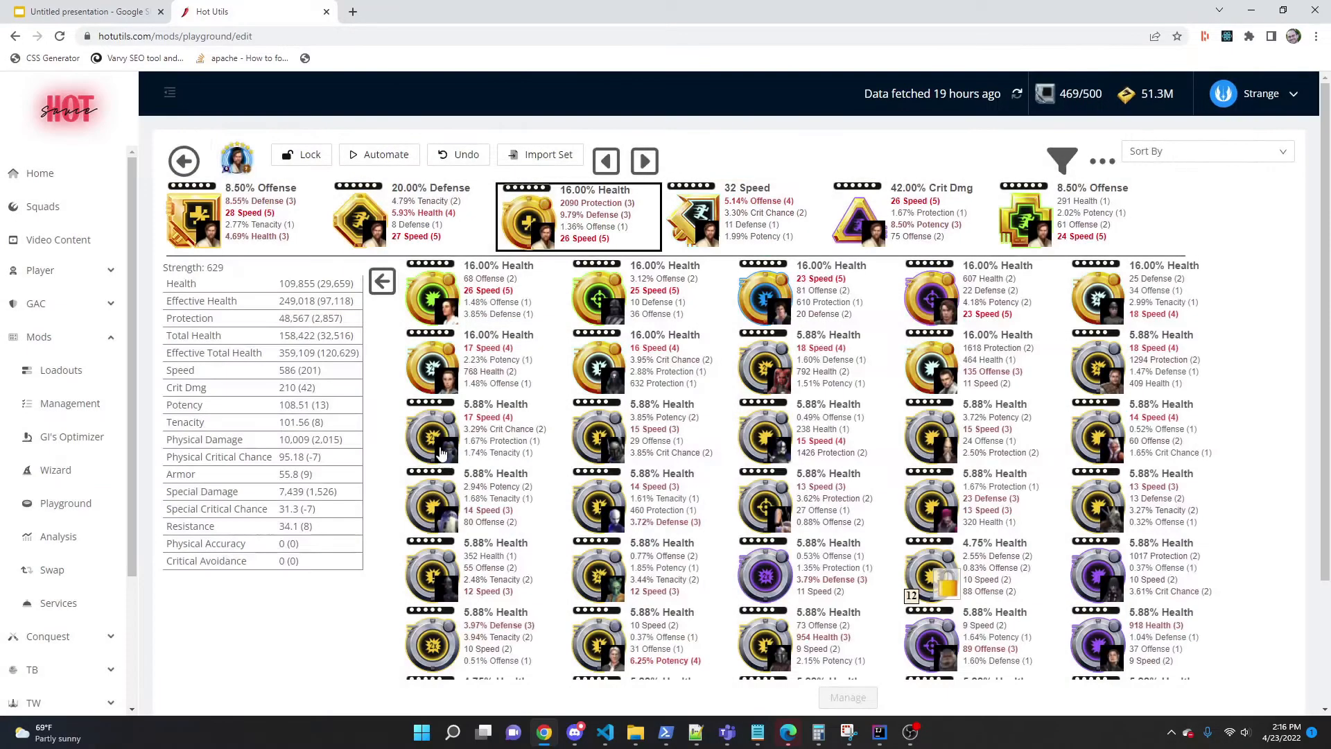
left_click(249, 230)
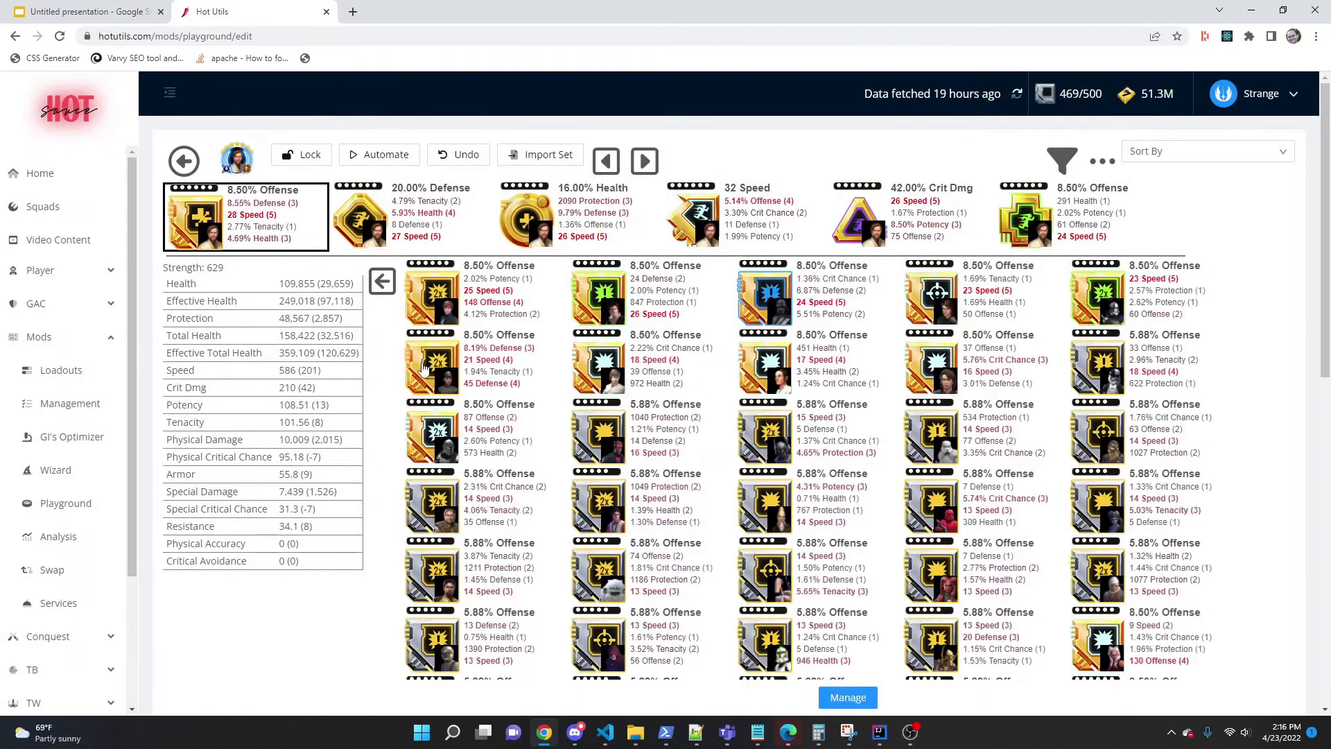
- Replace the diamond mod with the 28 Speed one, the circle with the 26 Speed one and the arrow with the 837 Health one, and lock the mods
left_click(402, 239)
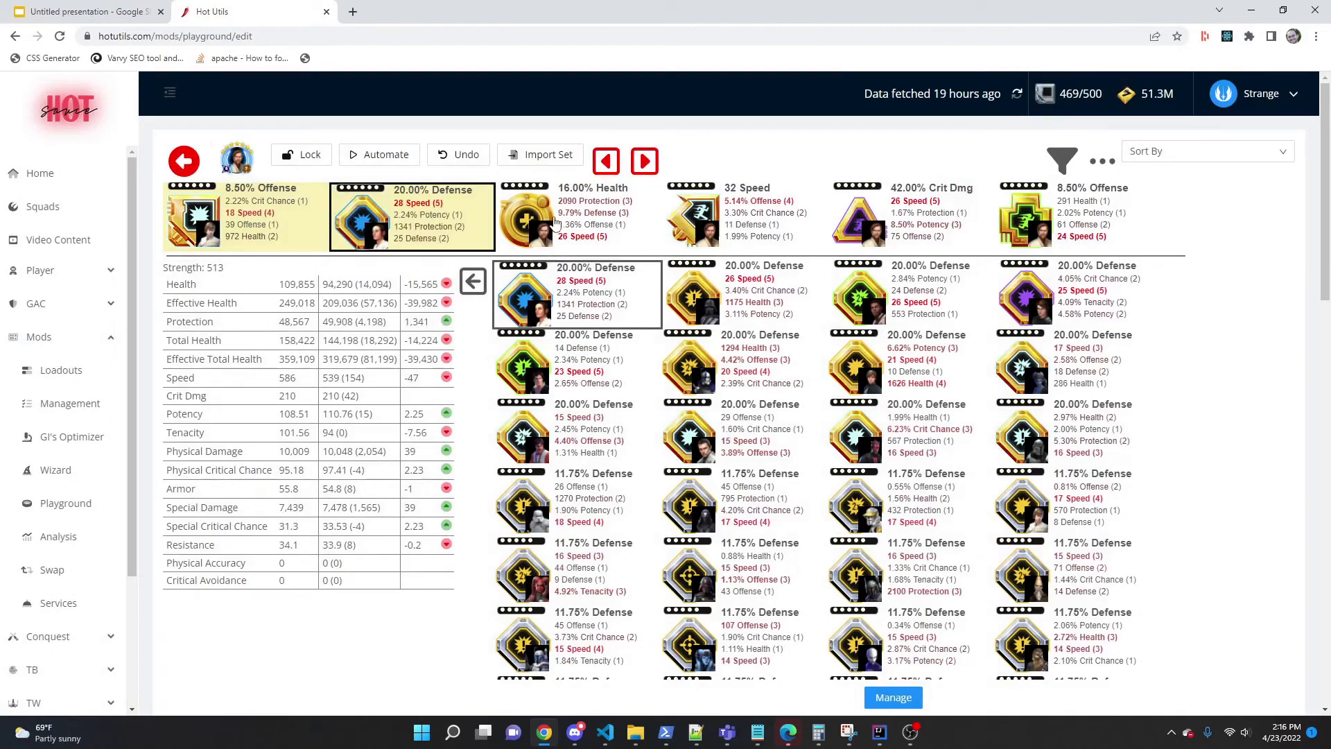
left_click(554, 220)
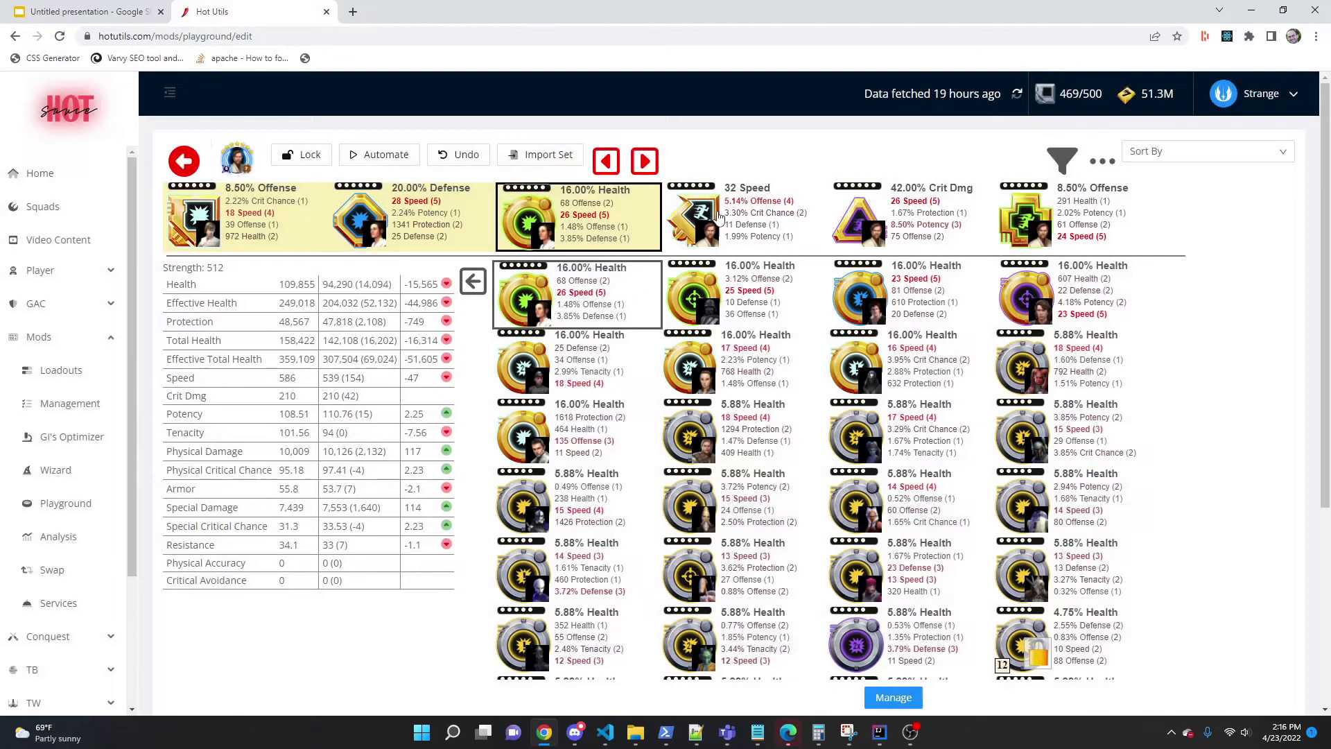
left_click(719, 217)
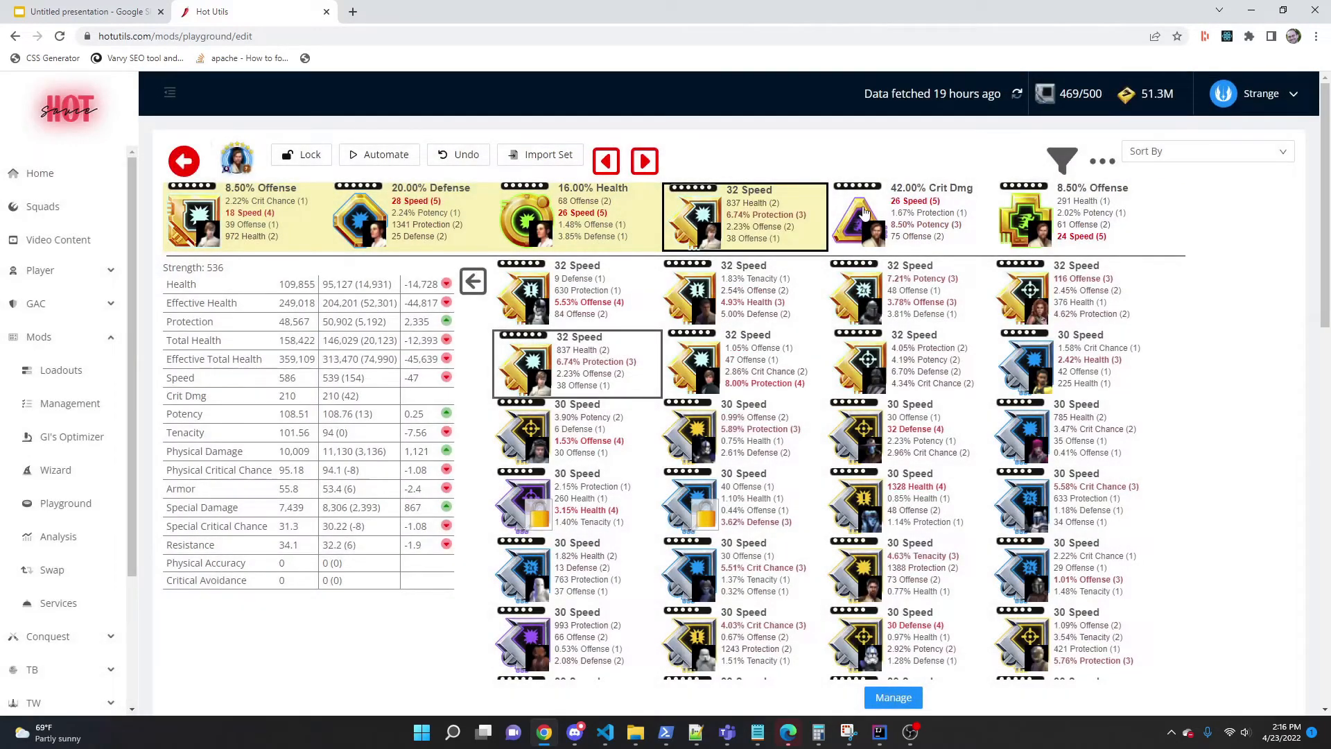
left_click(864, 213)
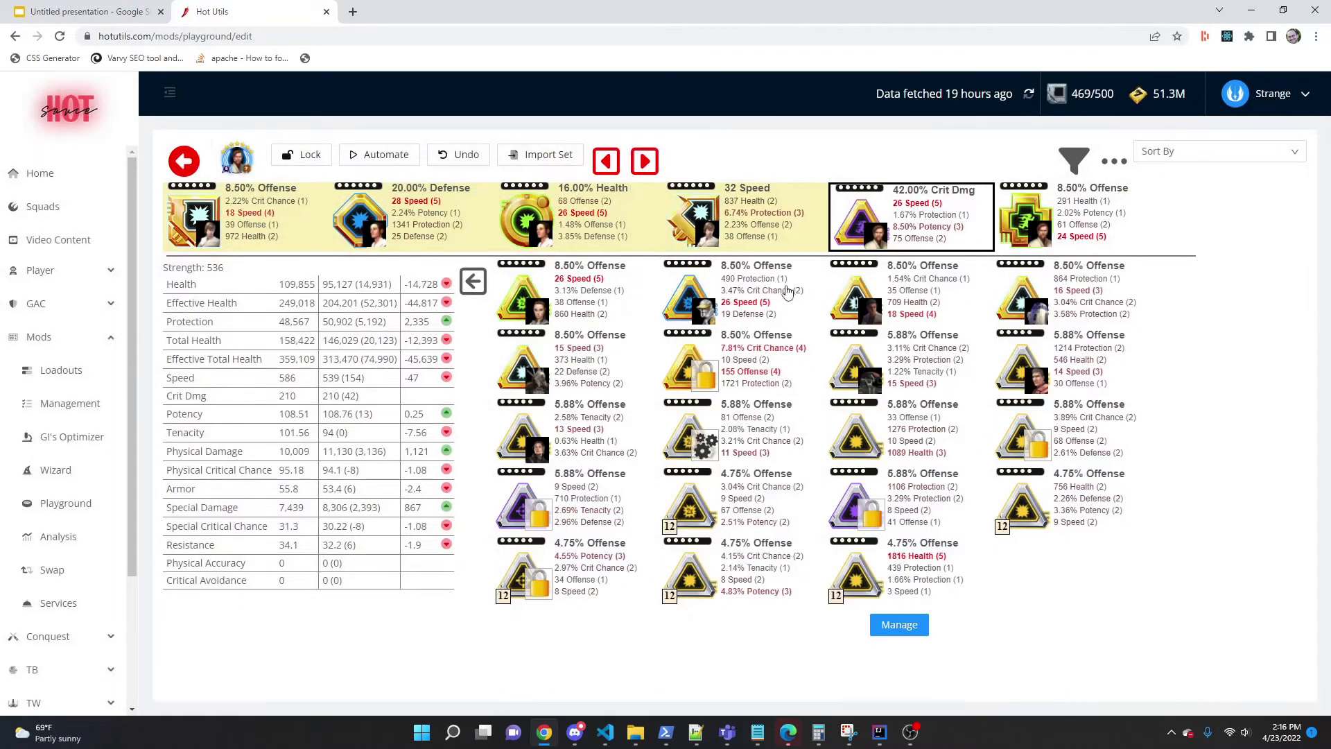
left_click(306, 154)
left_click(185, 161)
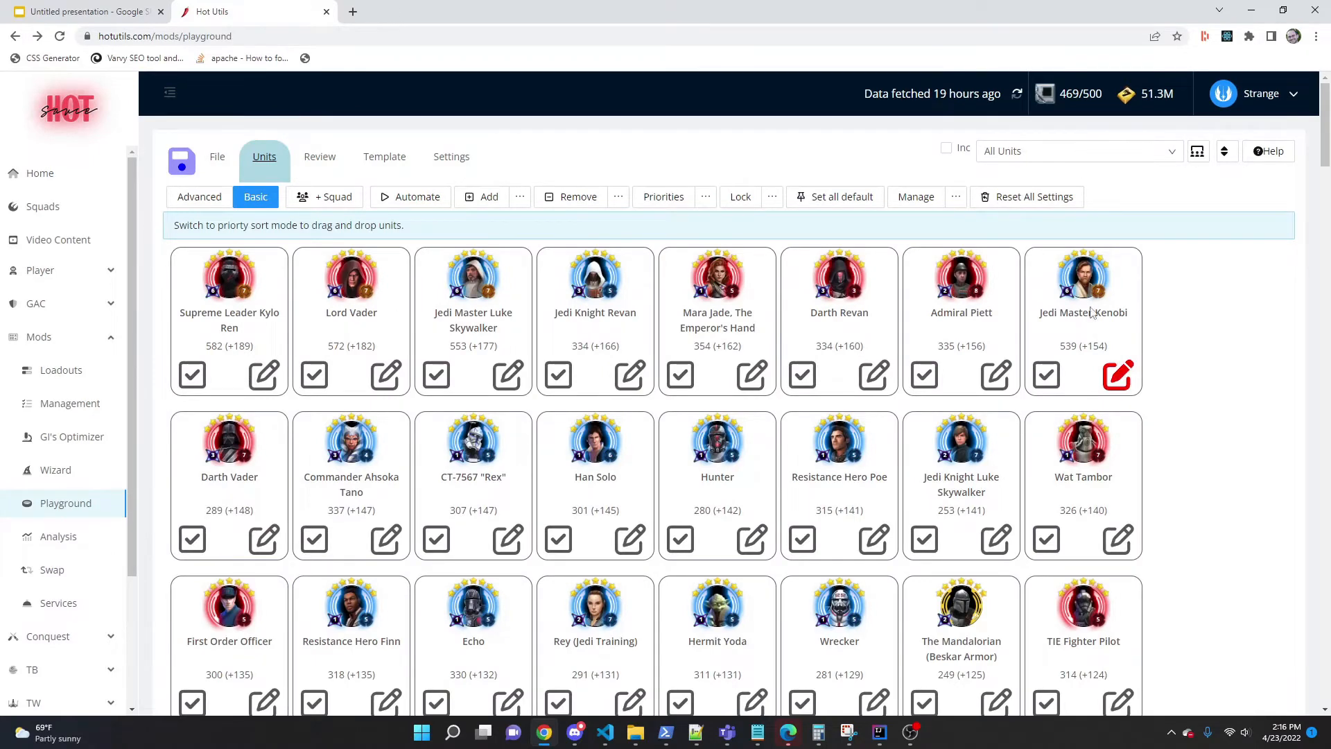
- Replace Kenobi's triangle mod with the 26 Speed, 860 Health one and the cross with the 24 Speed, 4.96% Tenacity one, and lock the mods
left_click(1114, 382)
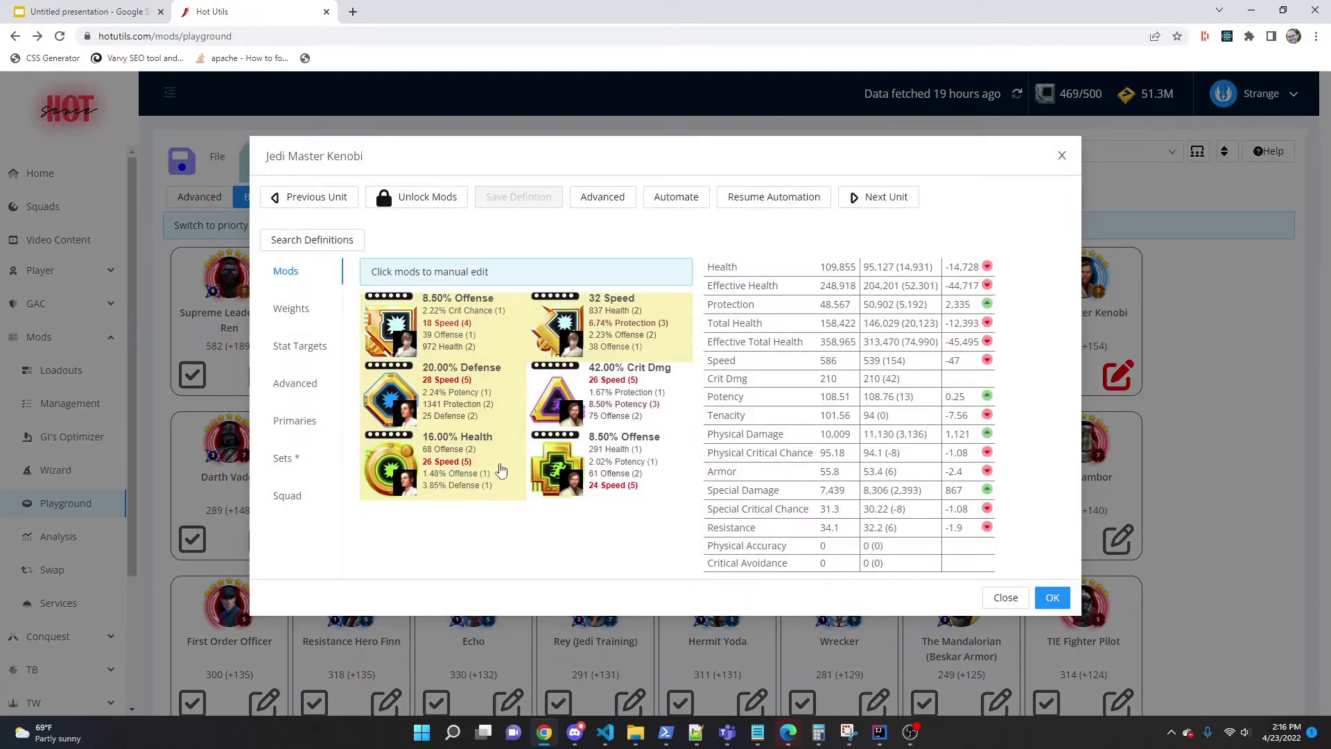
left_click(502, 426)
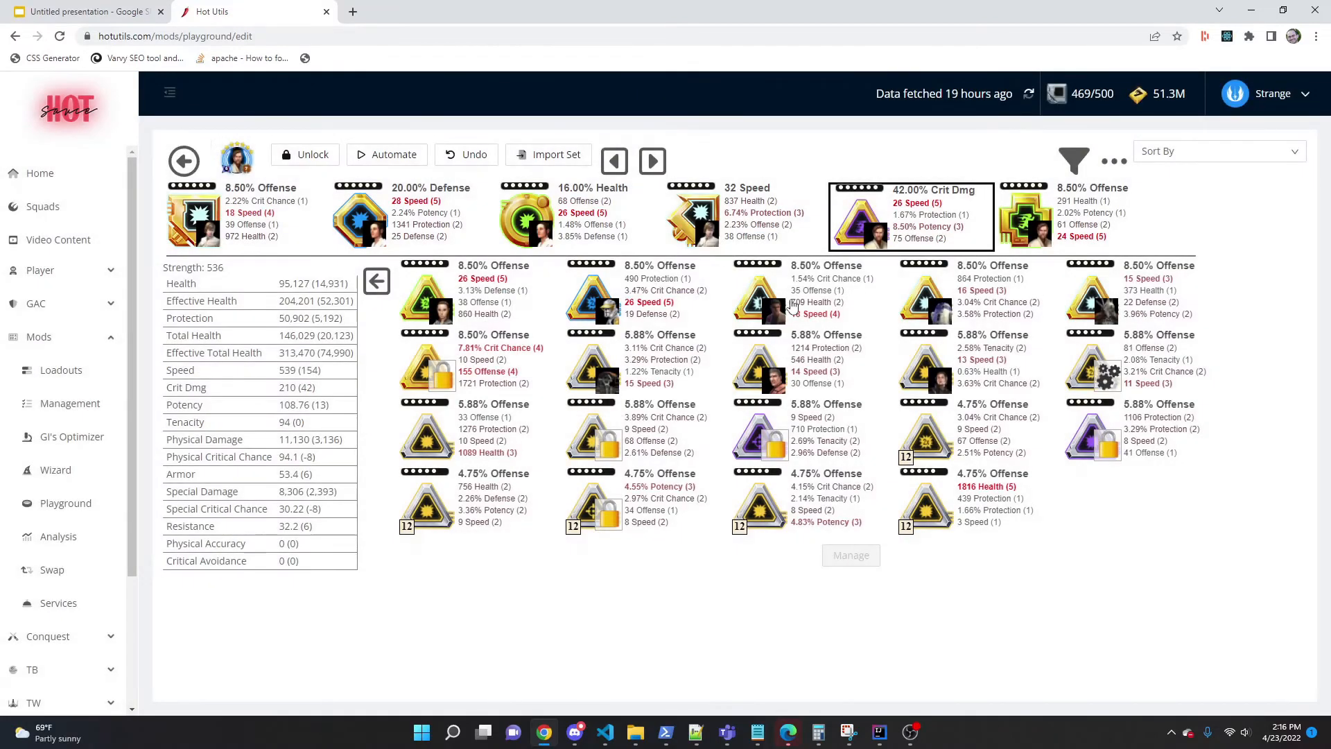
left_click(463, 296)
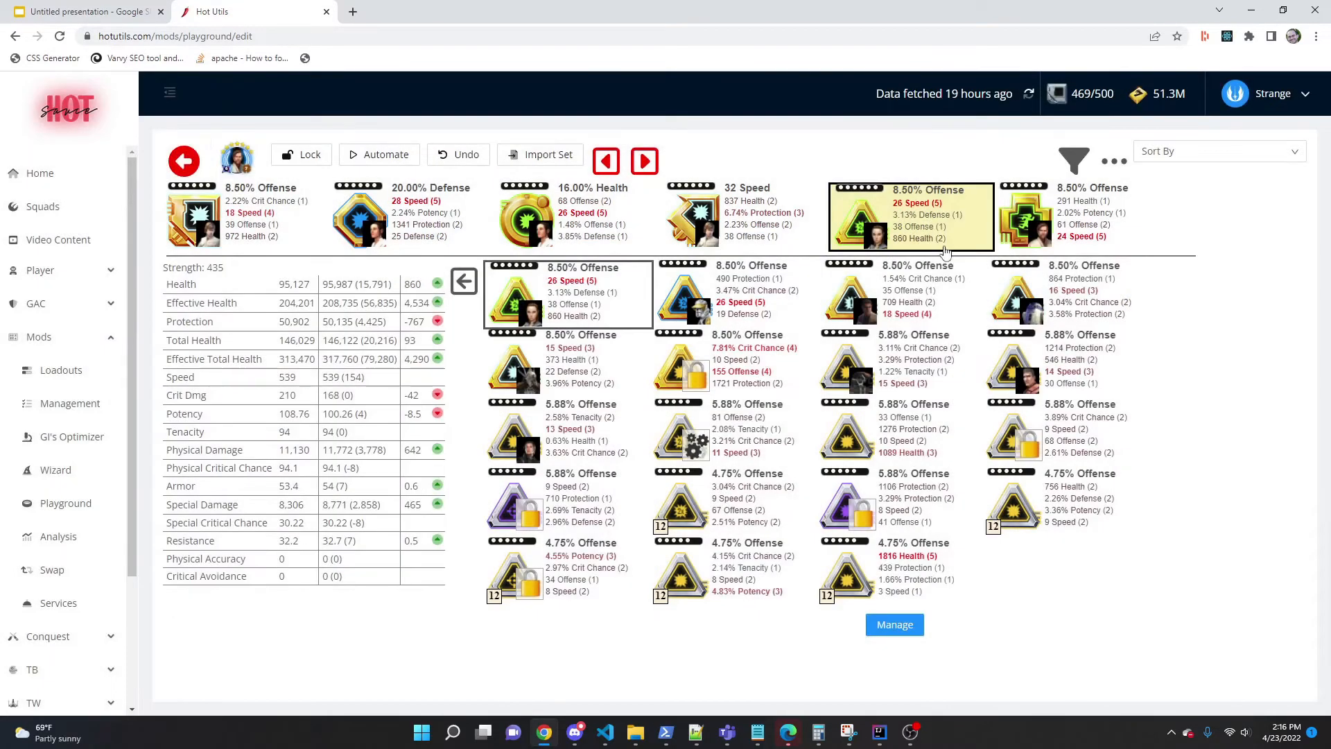
left_click(1018, 224)
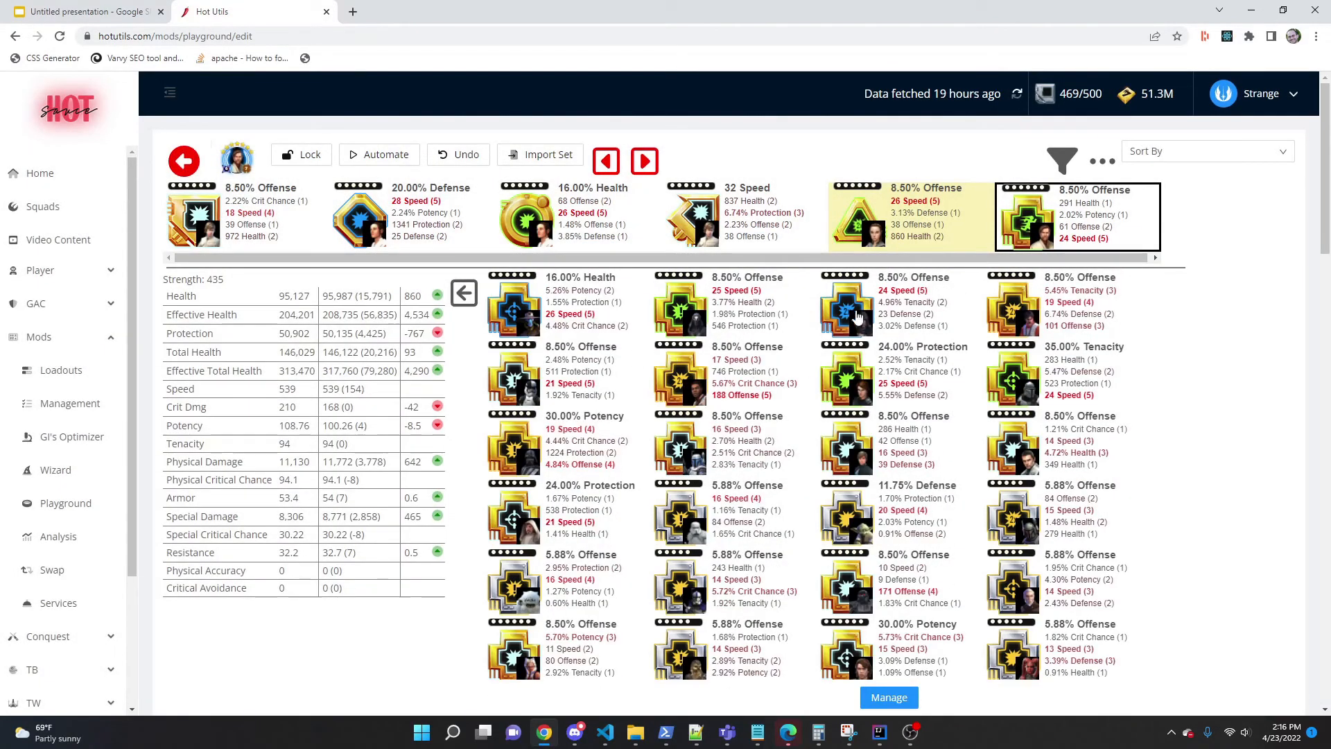
left_click(857, 316)
left_click(313, 160)
left_click(184, 161)
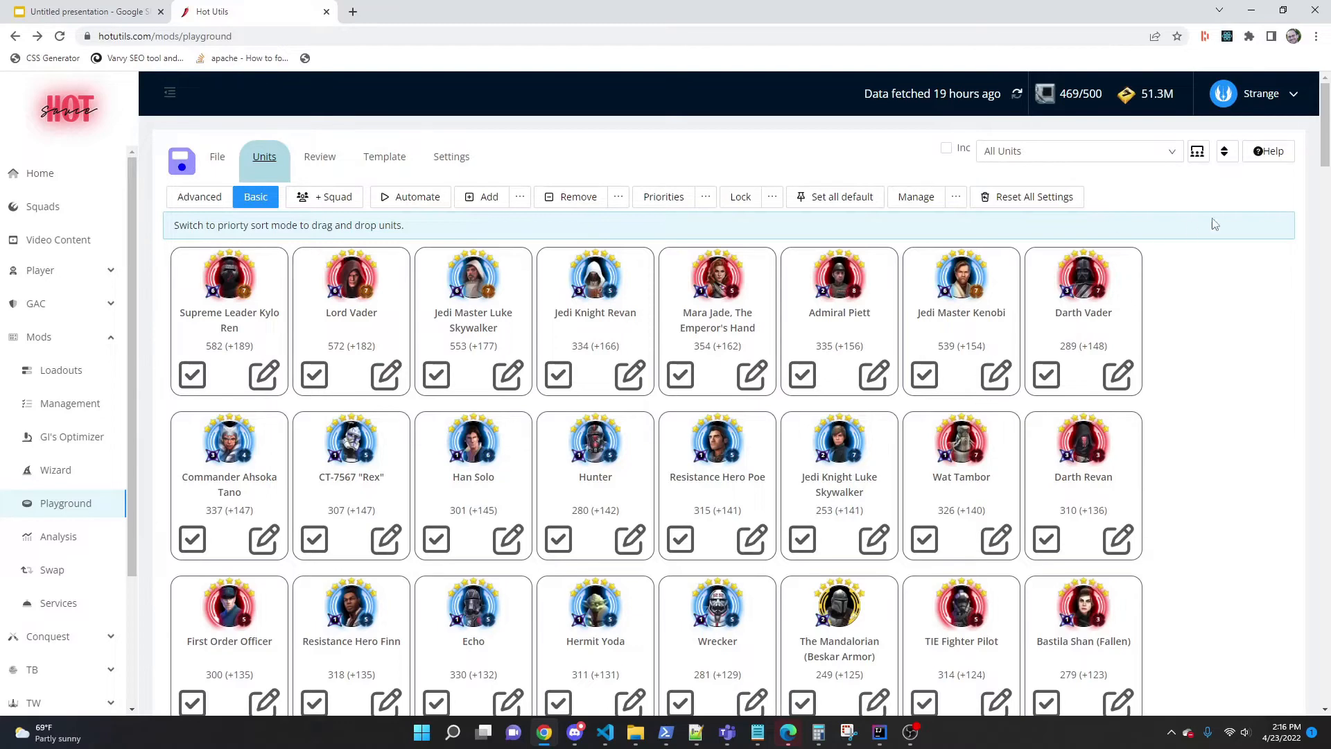
- Switch the playground's unit list to priority sort mode
left_click(1224, 151)
left_click(508, 198)
left_click(817, 324)
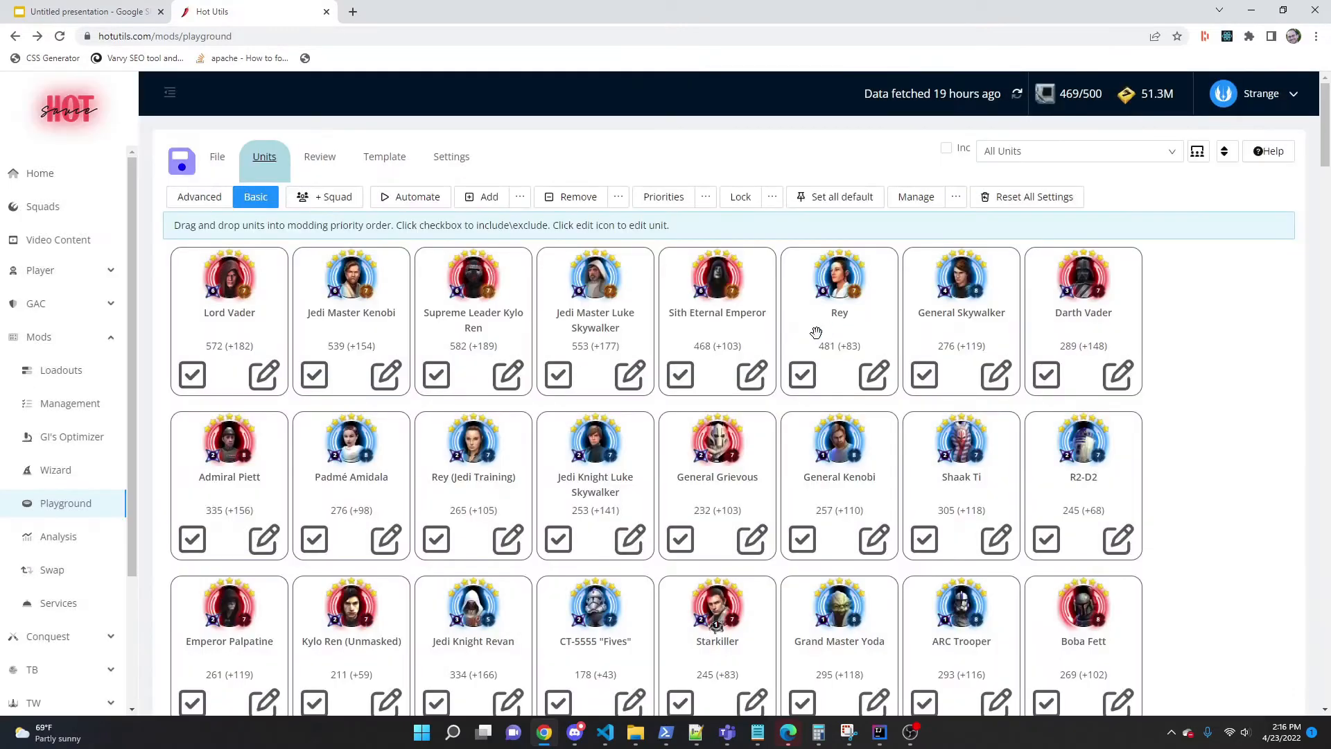
- Review Jedi Master Kenobi's manually chosen mods against the saved set restrictions
left_click(381, 386)
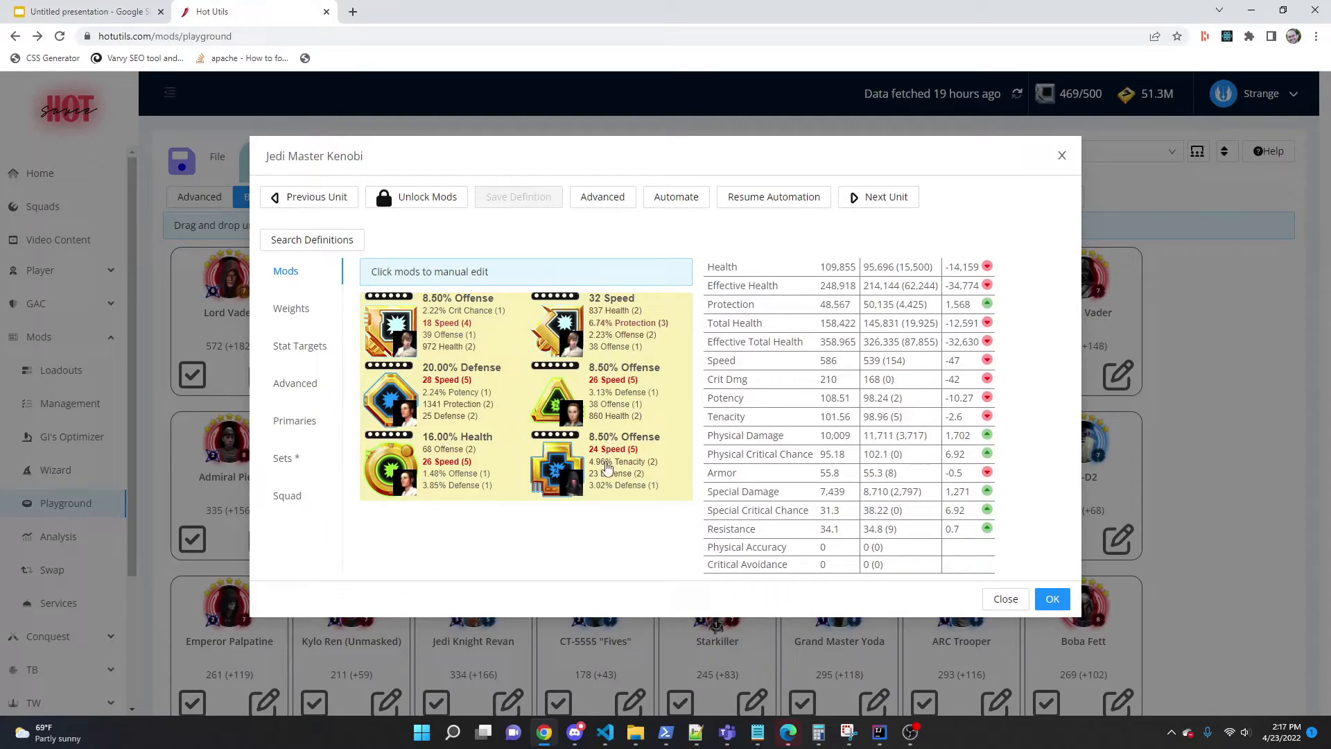
left_click(287, 458)
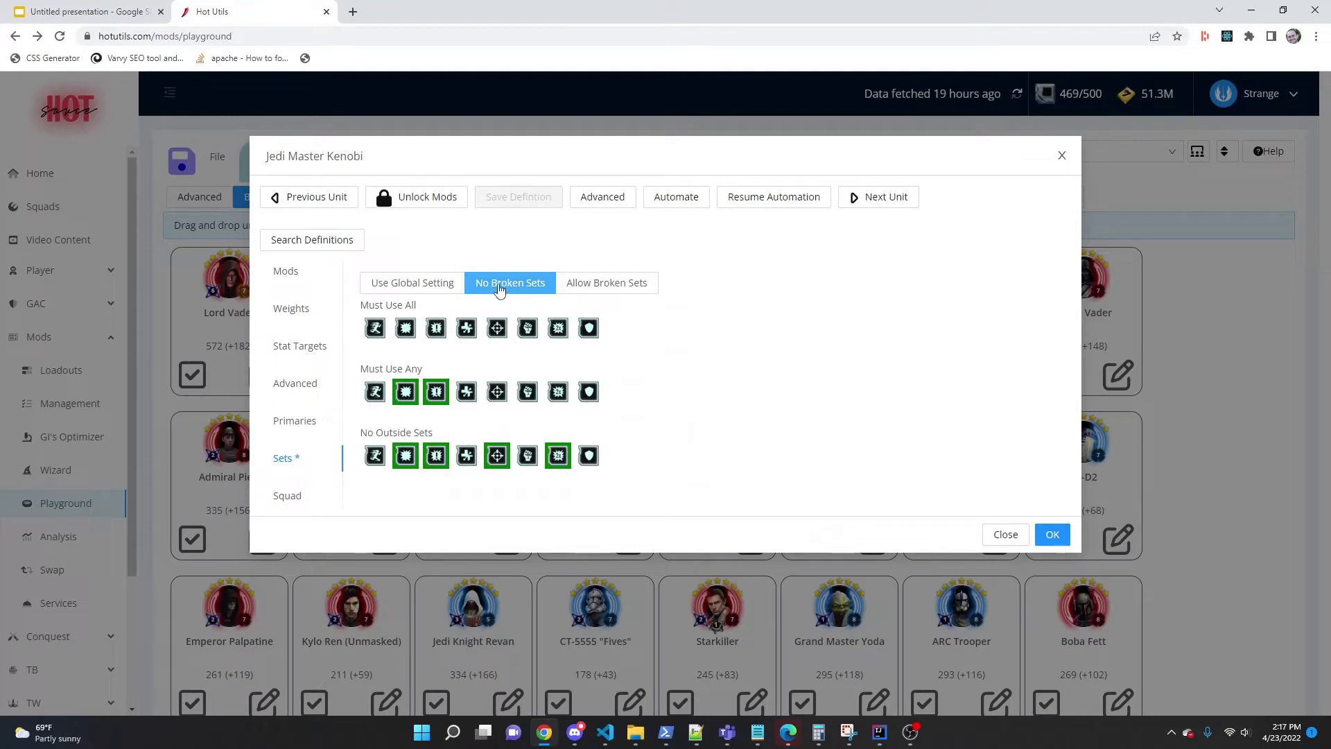
- Choose to allow broken sets for Kenobi, and replace his triangle mod with the 9 Speed, 710 Protection one, locking the mods
left_click(610, 290)
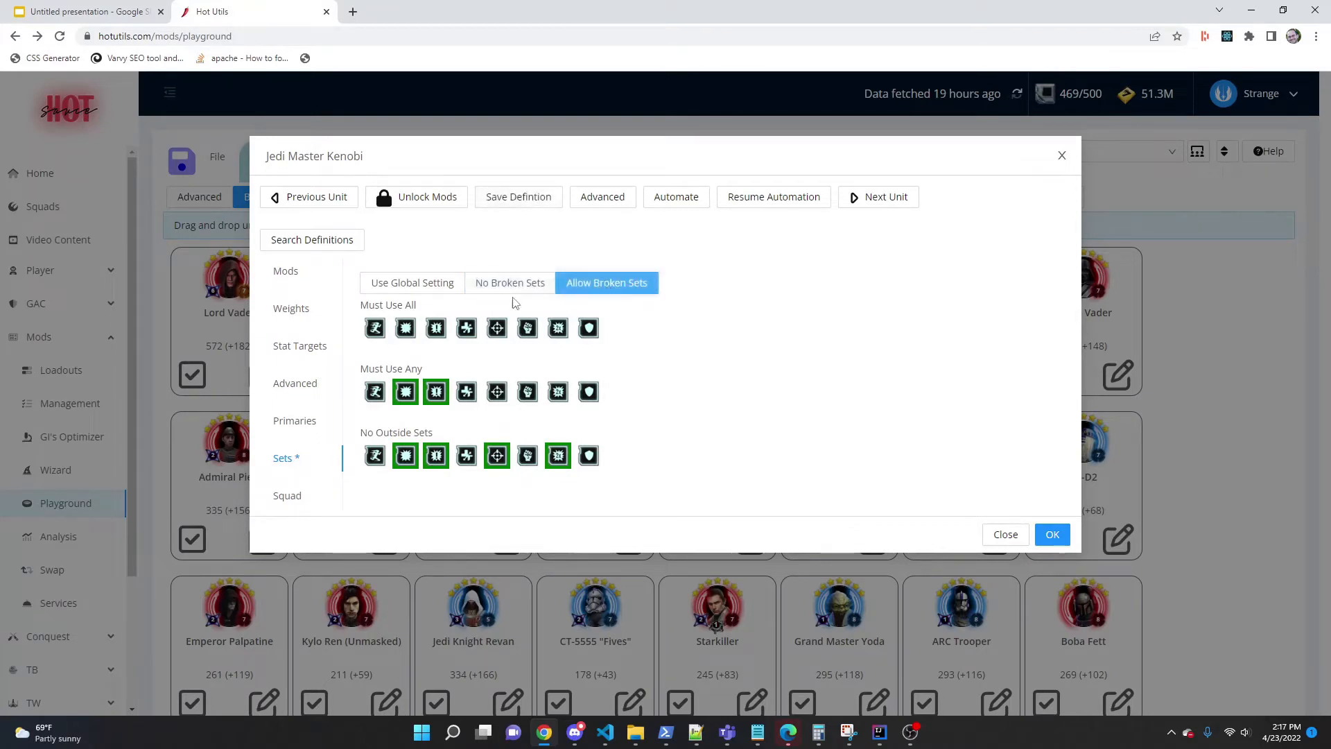
left_click(293, 278)
left_click(519, 383)
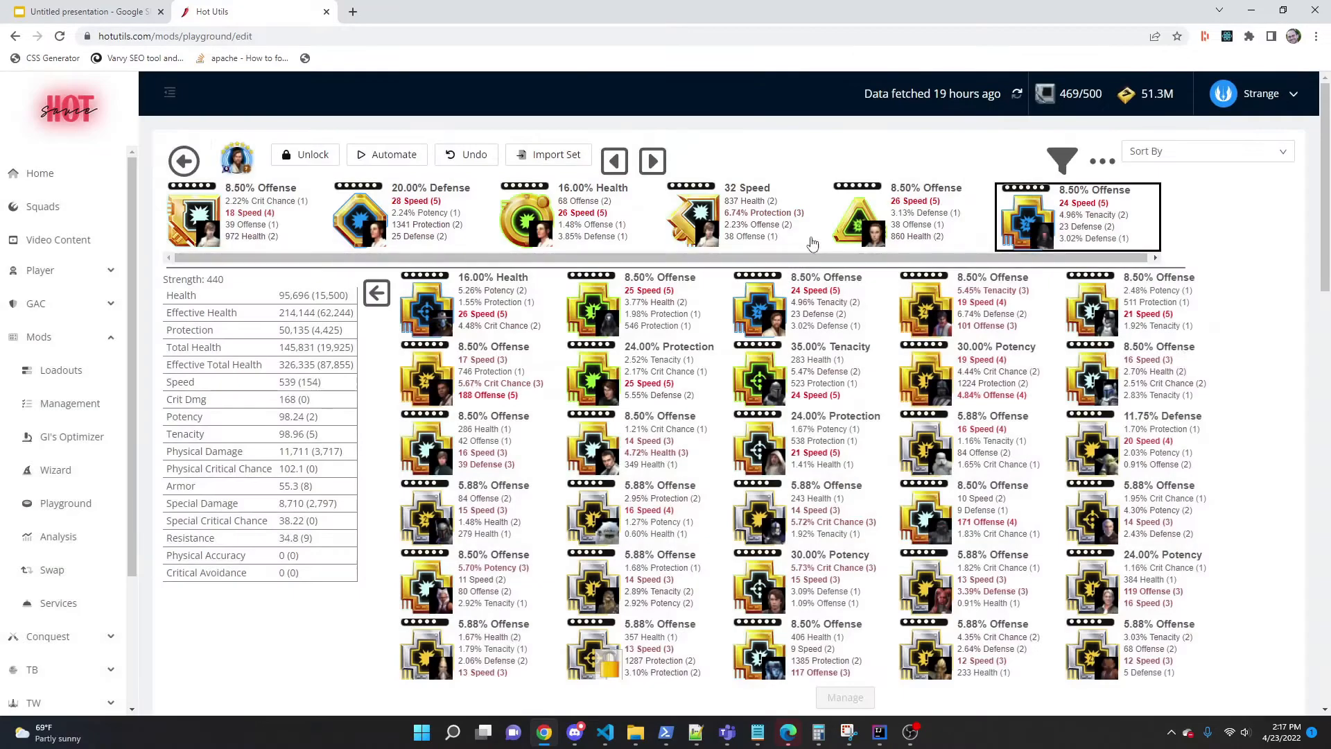
left_click(847, 223)
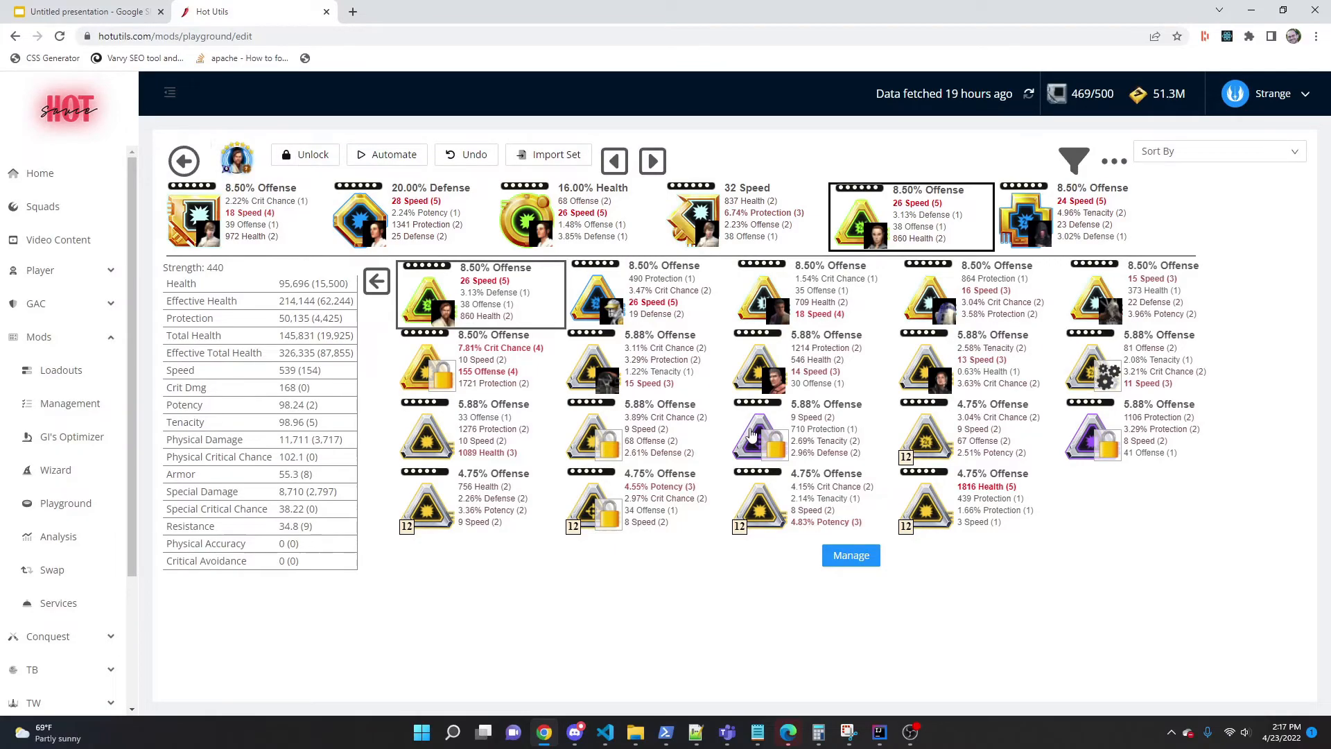
left_click(752, 435)
left_click(297, 156)
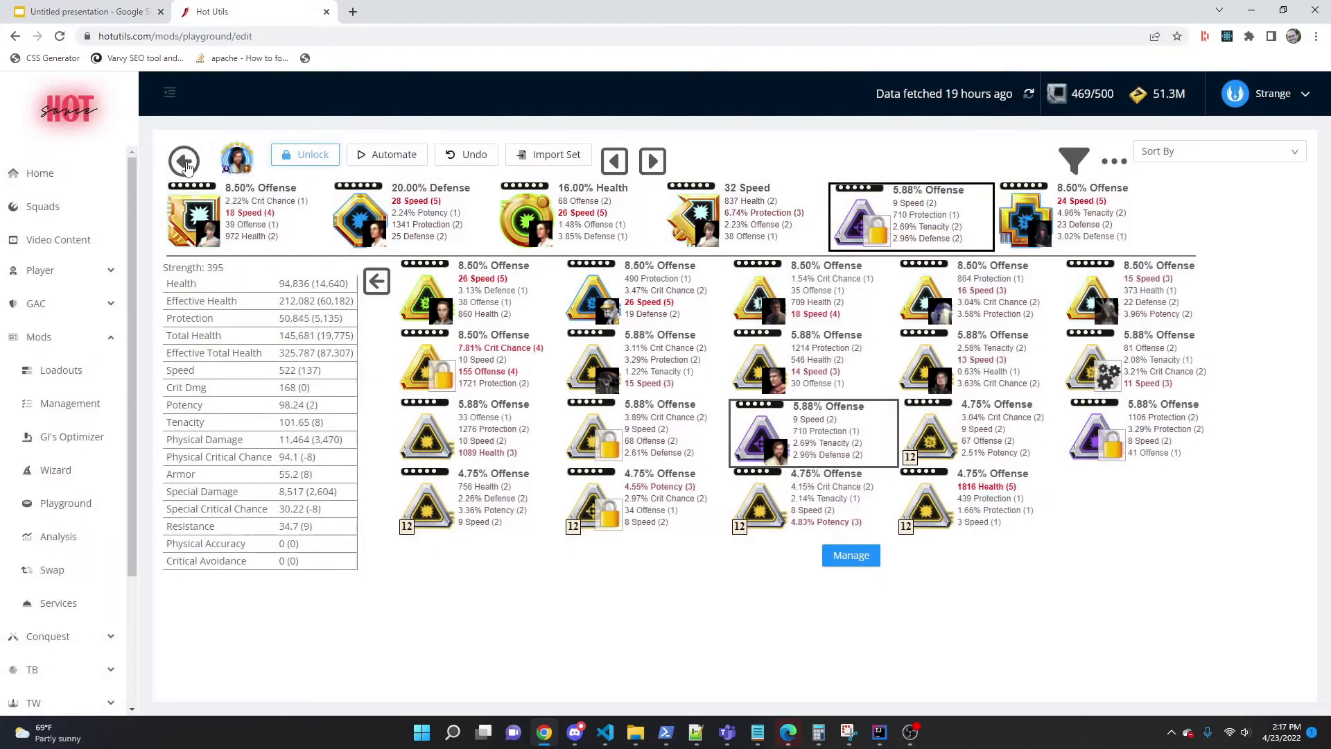
left_click(184, 161)
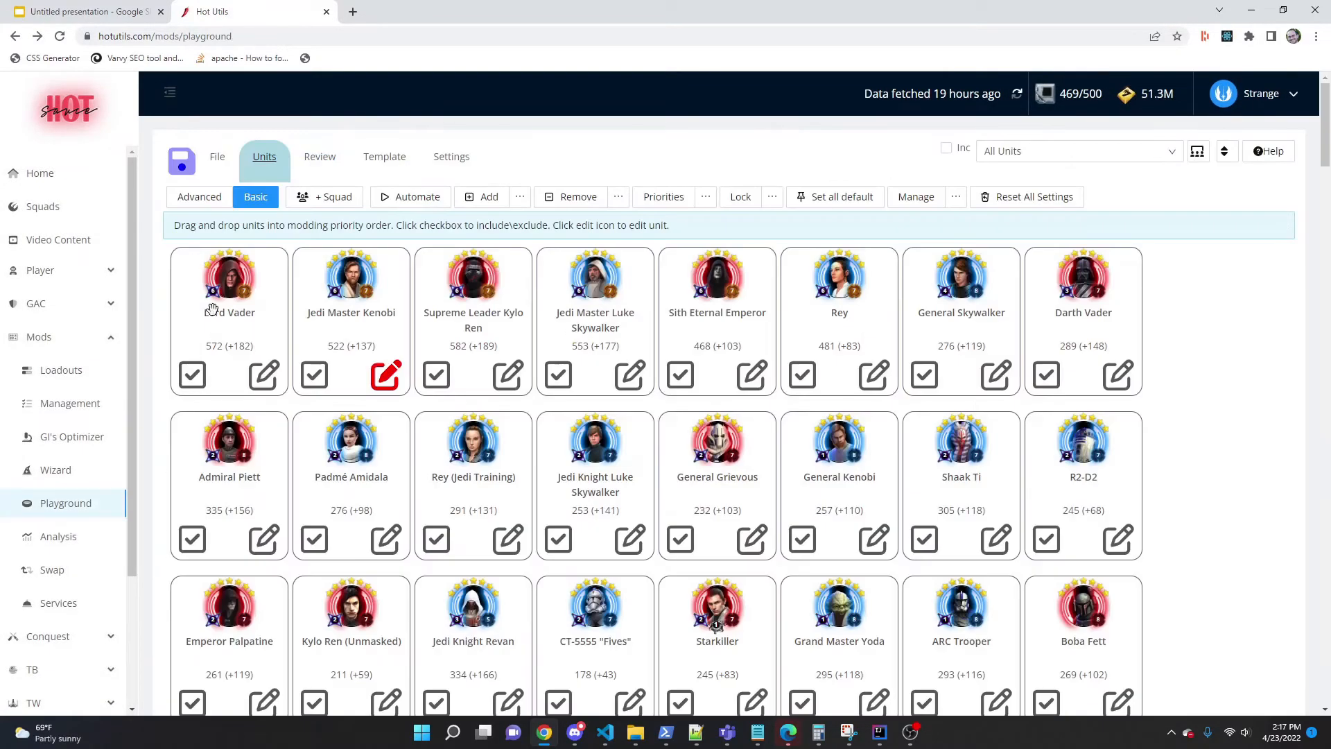
- Set Jedi Master Kenobi's set rule to Allow Broken Sets, save it, and reopen his set restrictions to review Must Use Any
left_click(385, 375)
left_click(290, 461)
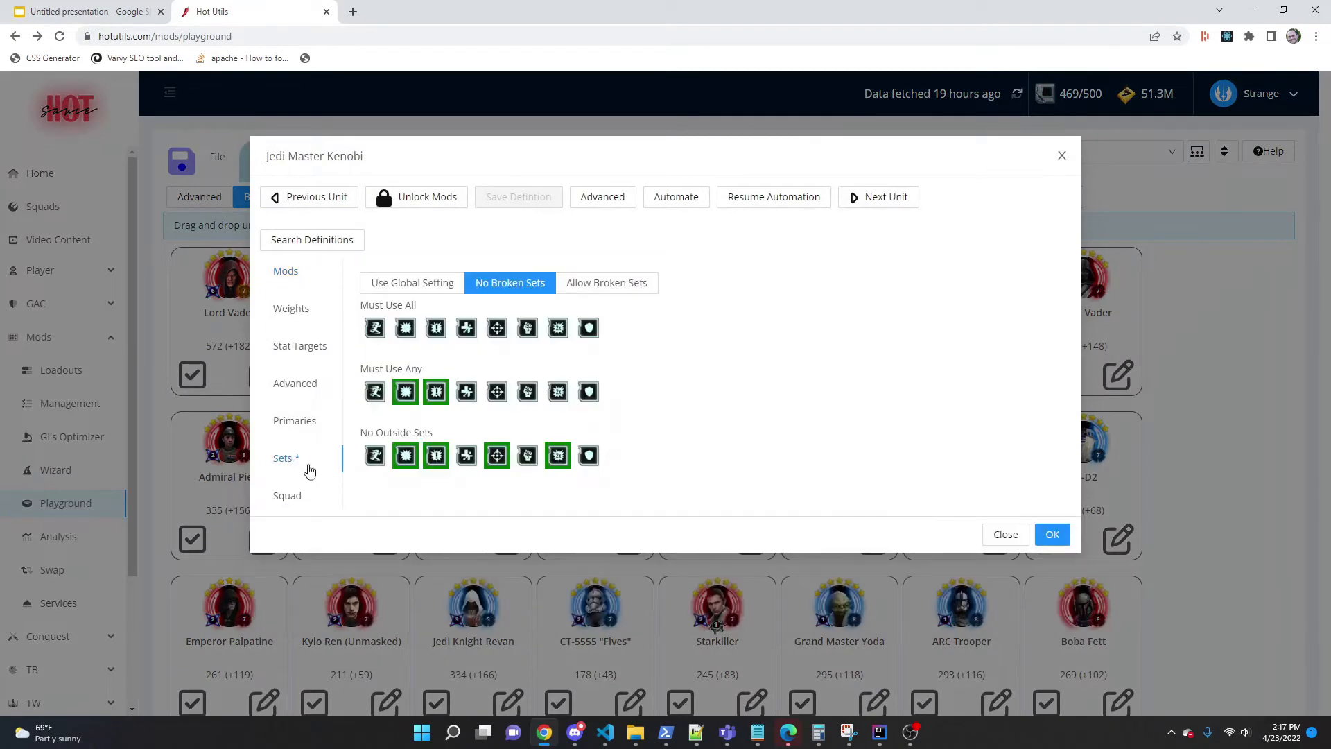
left_click(613, 285)
left_click(1059, 535)
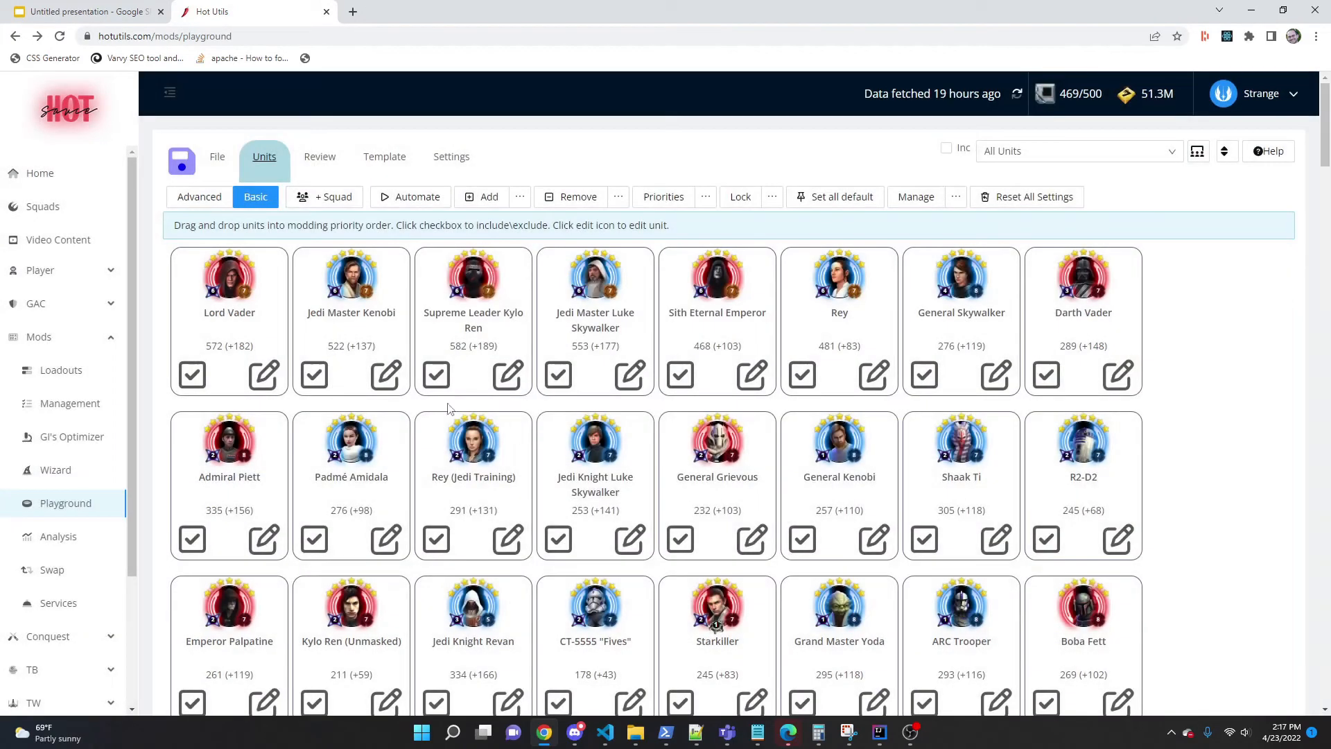
left_click(397, 380)
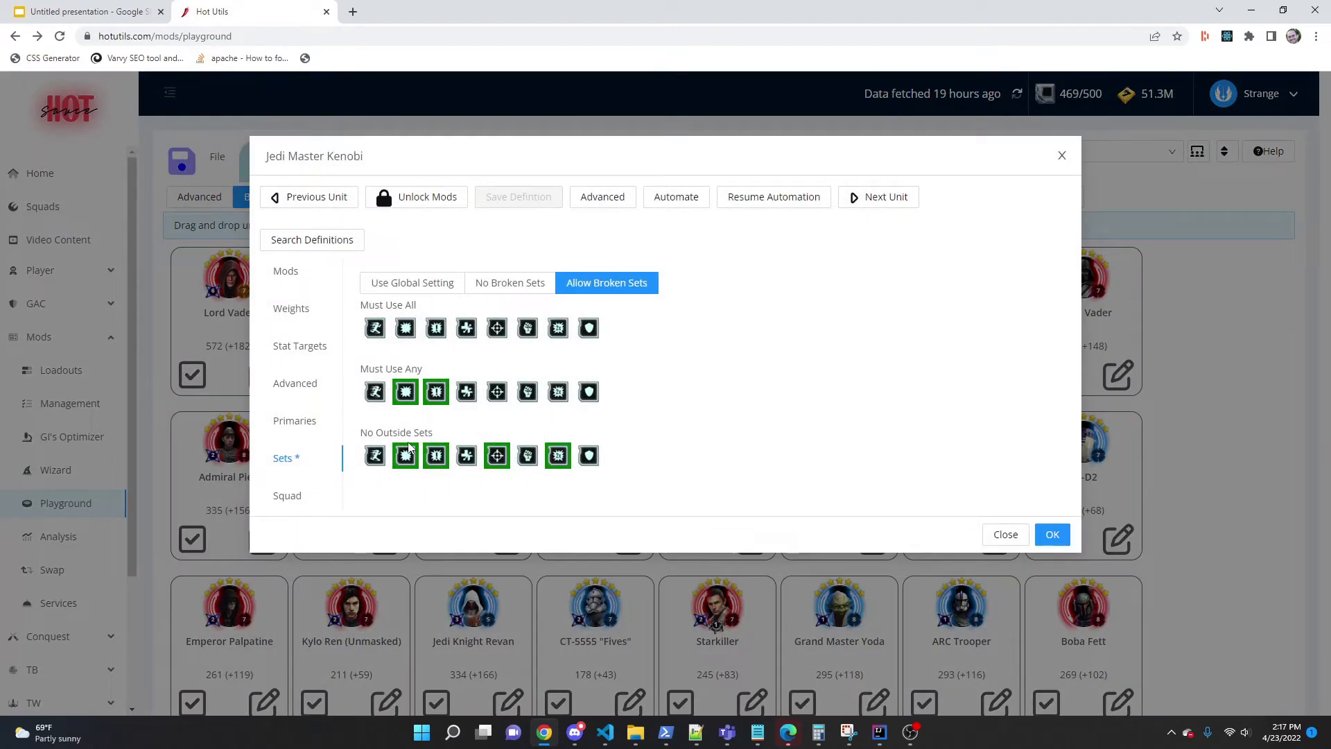
left_click_drag(359, 379, 425, 378)
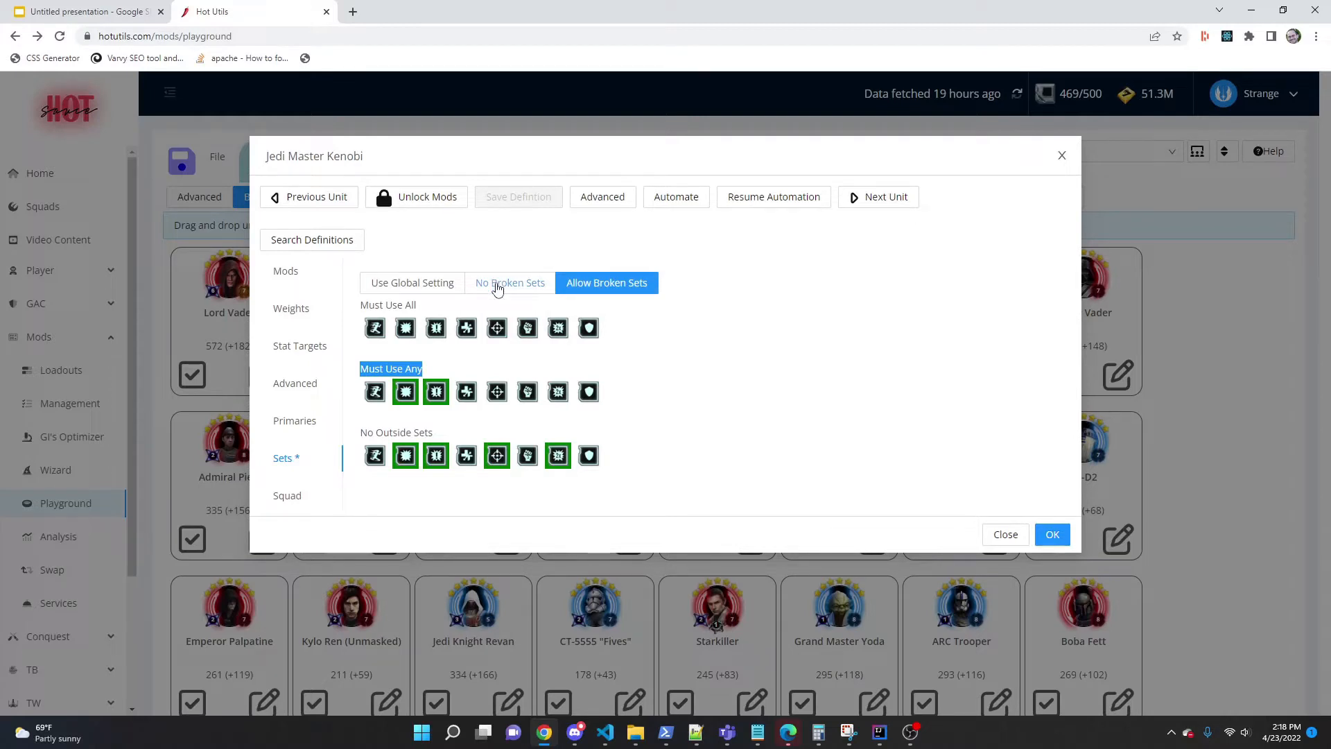
- Replace Kenobi's square mod with the 26 Speed, 847 Protection one, the diamond with the 1175 Health one and the circle with the 23 Speed, 610 Protection one
left_click(299, 274)
left_click(432, 402)
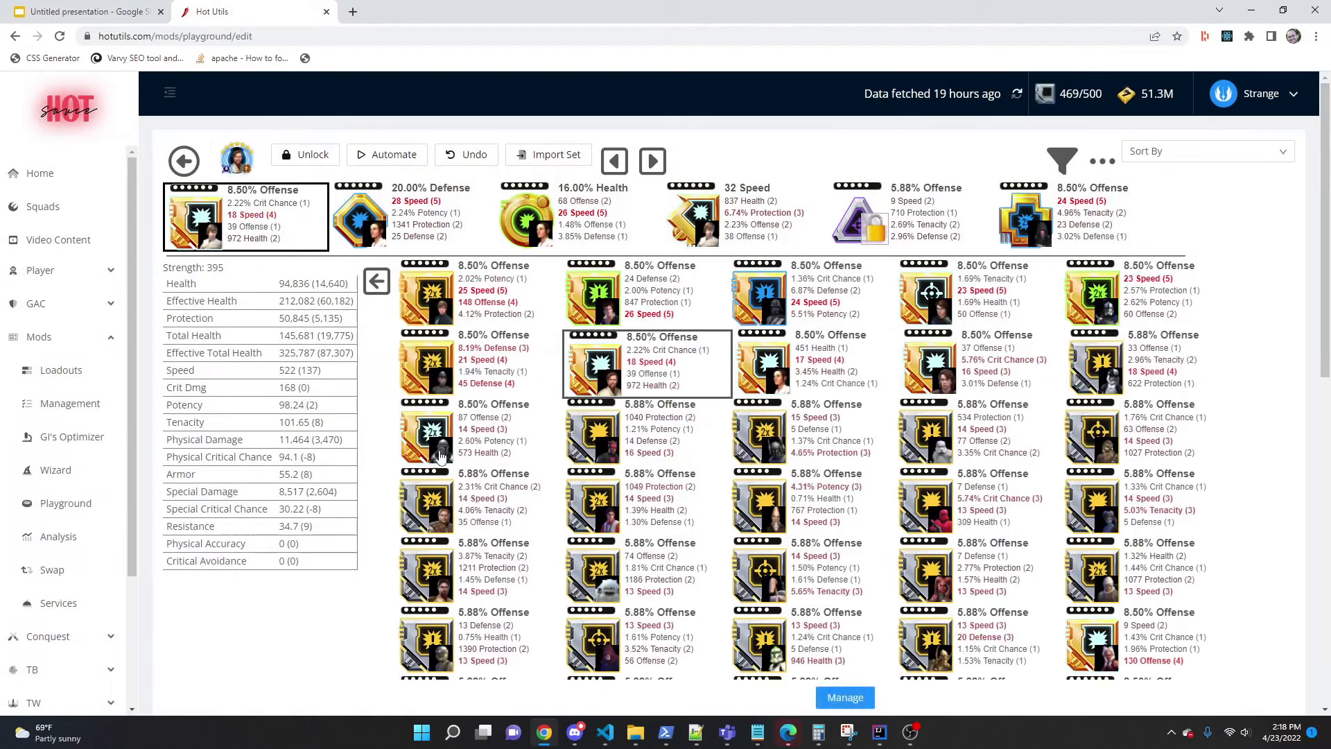
left_click(603, 317)
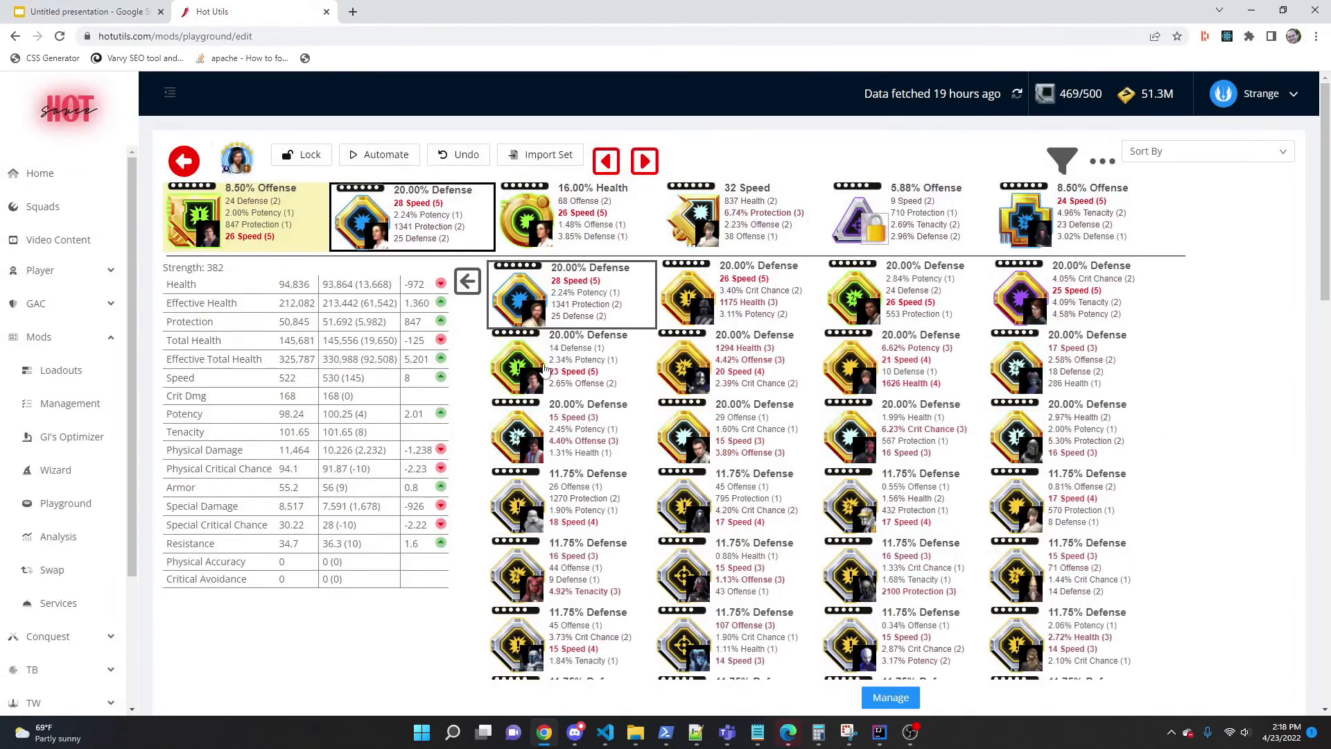
left_click(707, 308)
left_click(548, 235)
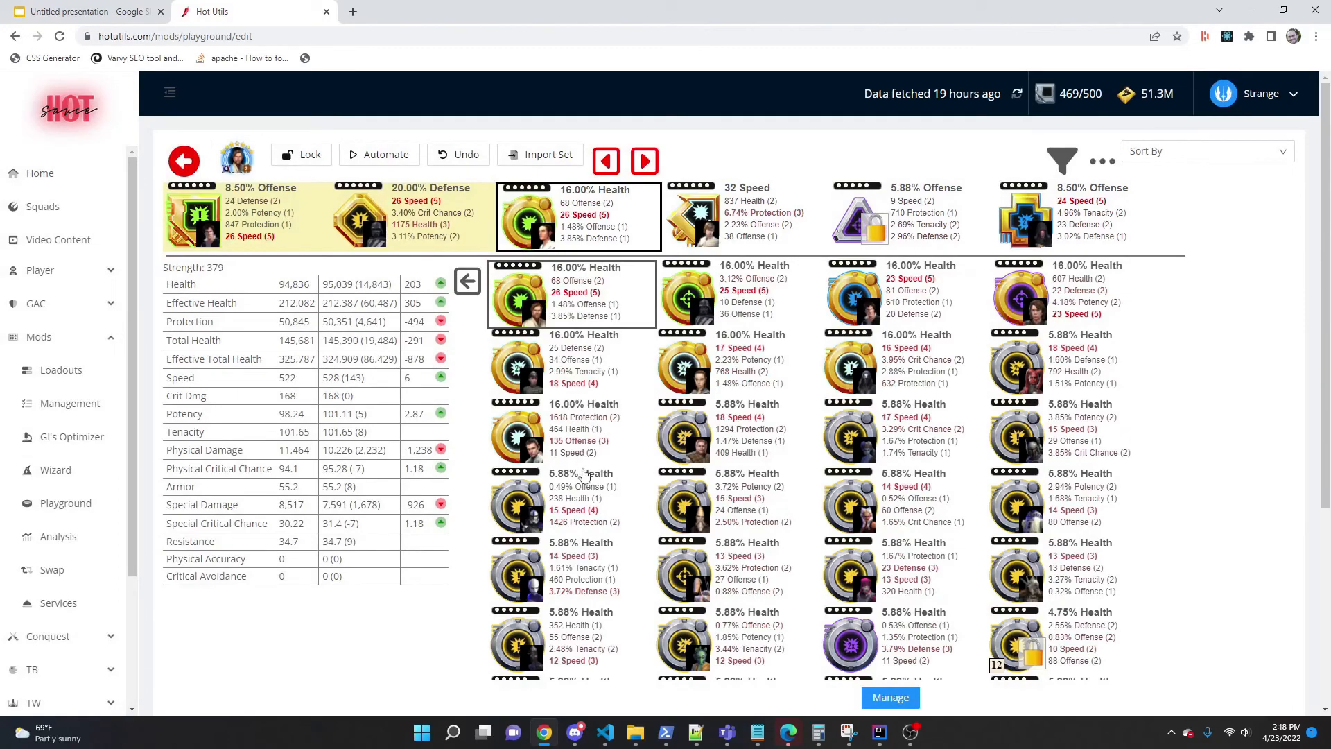
left_click(866, 309)
- Replace the arrow mod with the 5.53% Offense, 630 Protection one and the triangle with the 26 Speed, 490 Protection one, and lock the mods
left_click(612, 355)
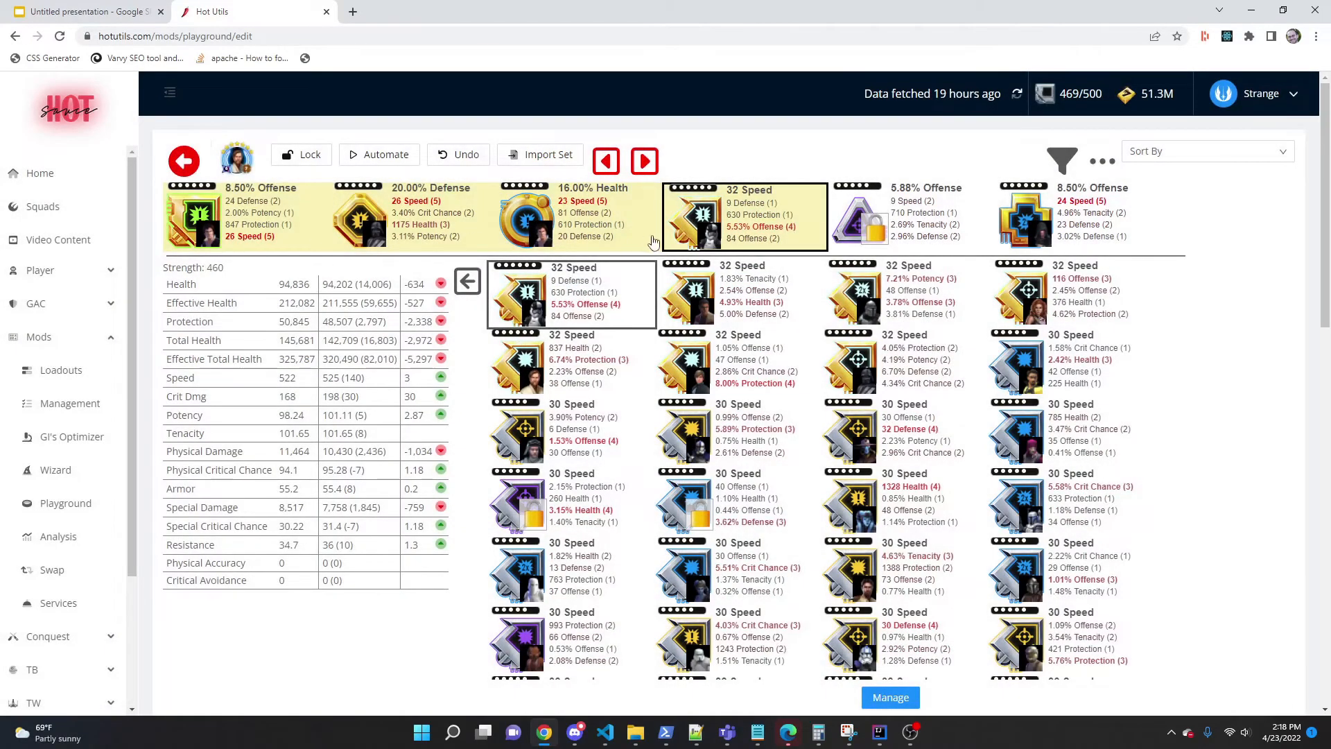
left_click(894, 223)
left_click(698, 307)
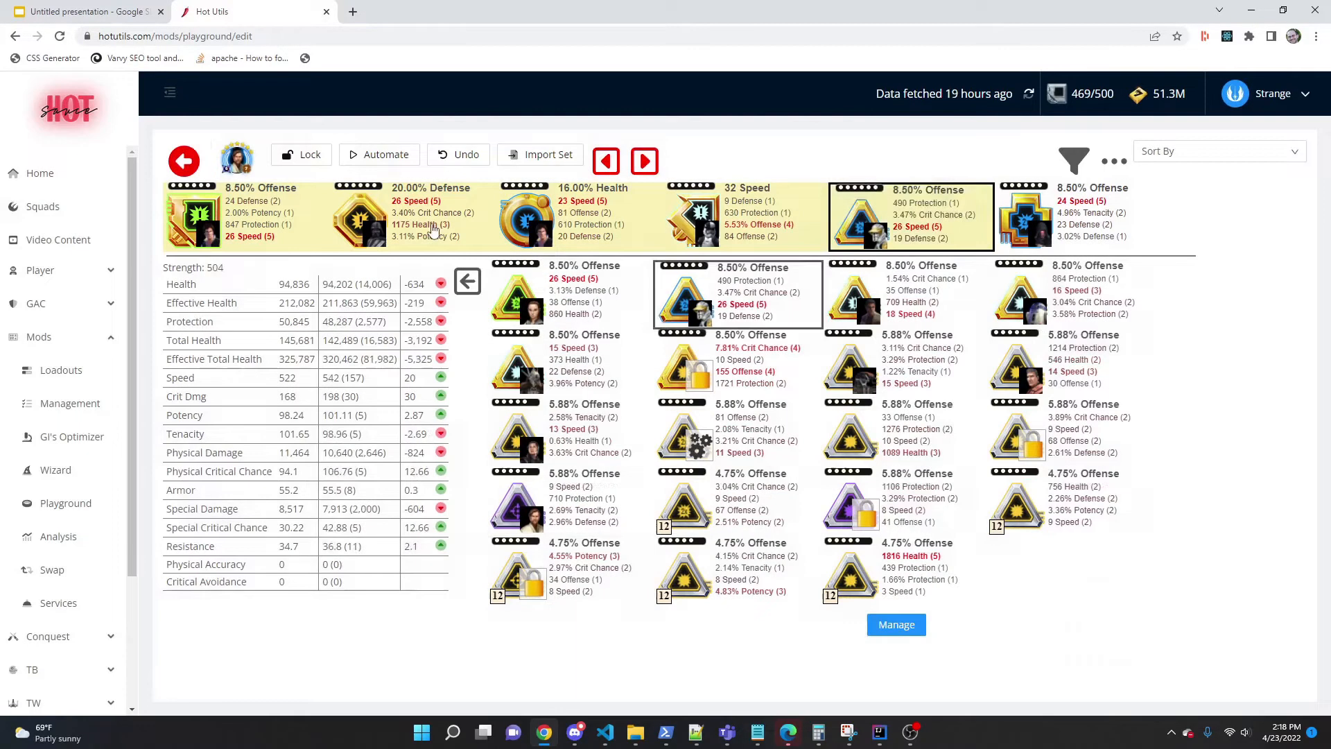
left_click(298, 154)
left_click(186, 161)
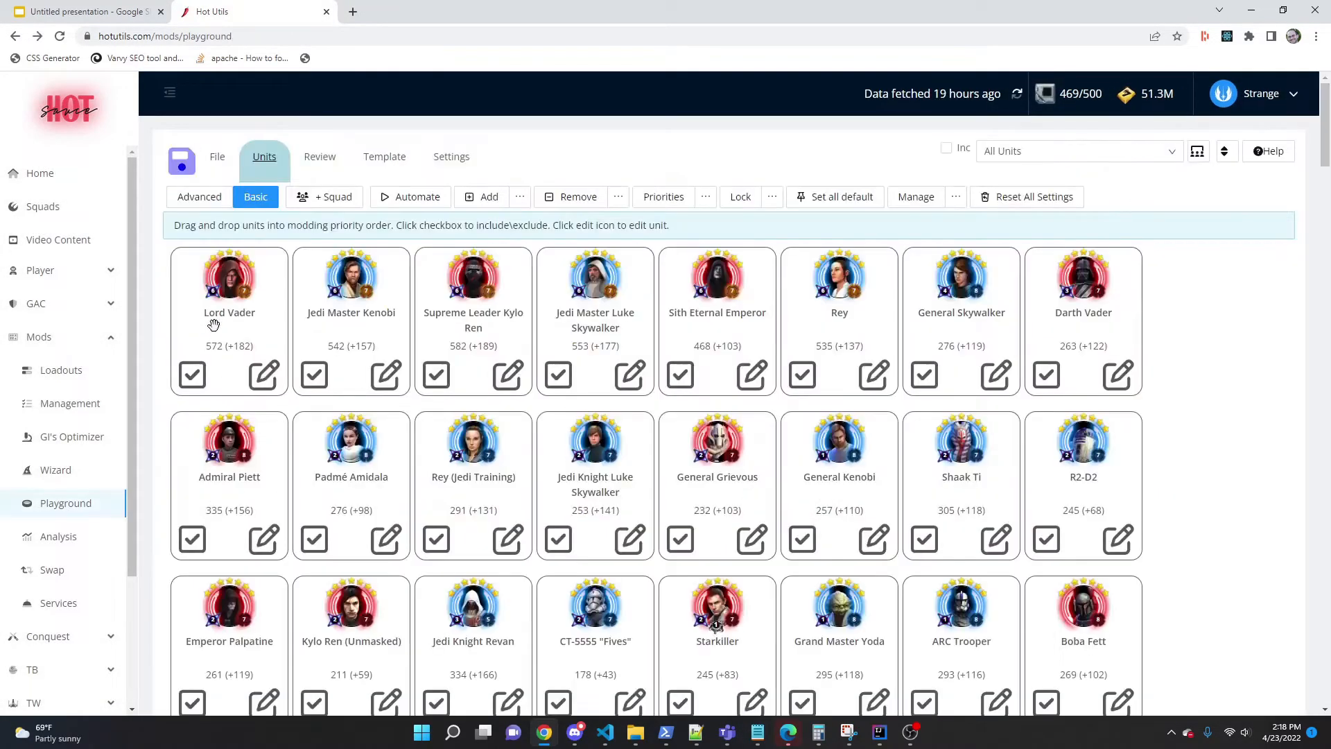
- Clear every set chosen for Kenobi under Must Use Any and No Outside Sets, and switch the rule to No Broken Sets
left_click(392, 375)
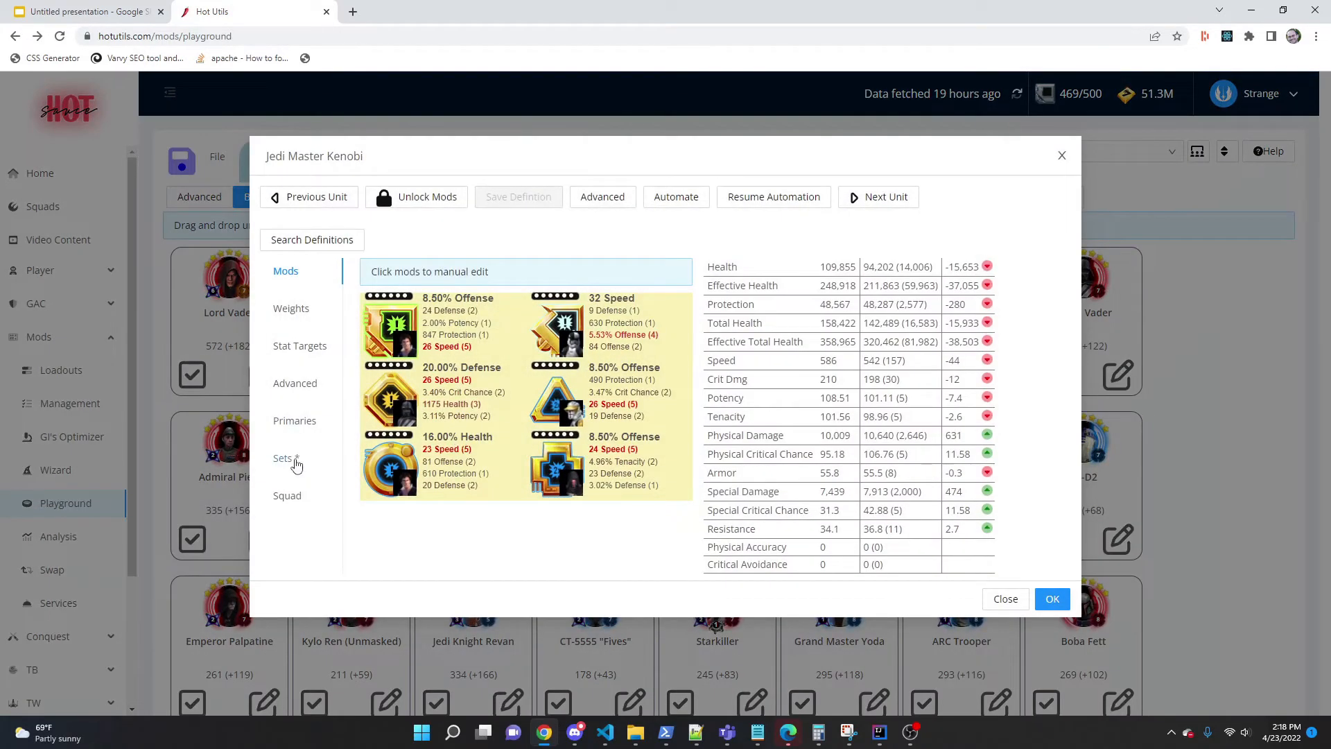
left_click(295, 463)
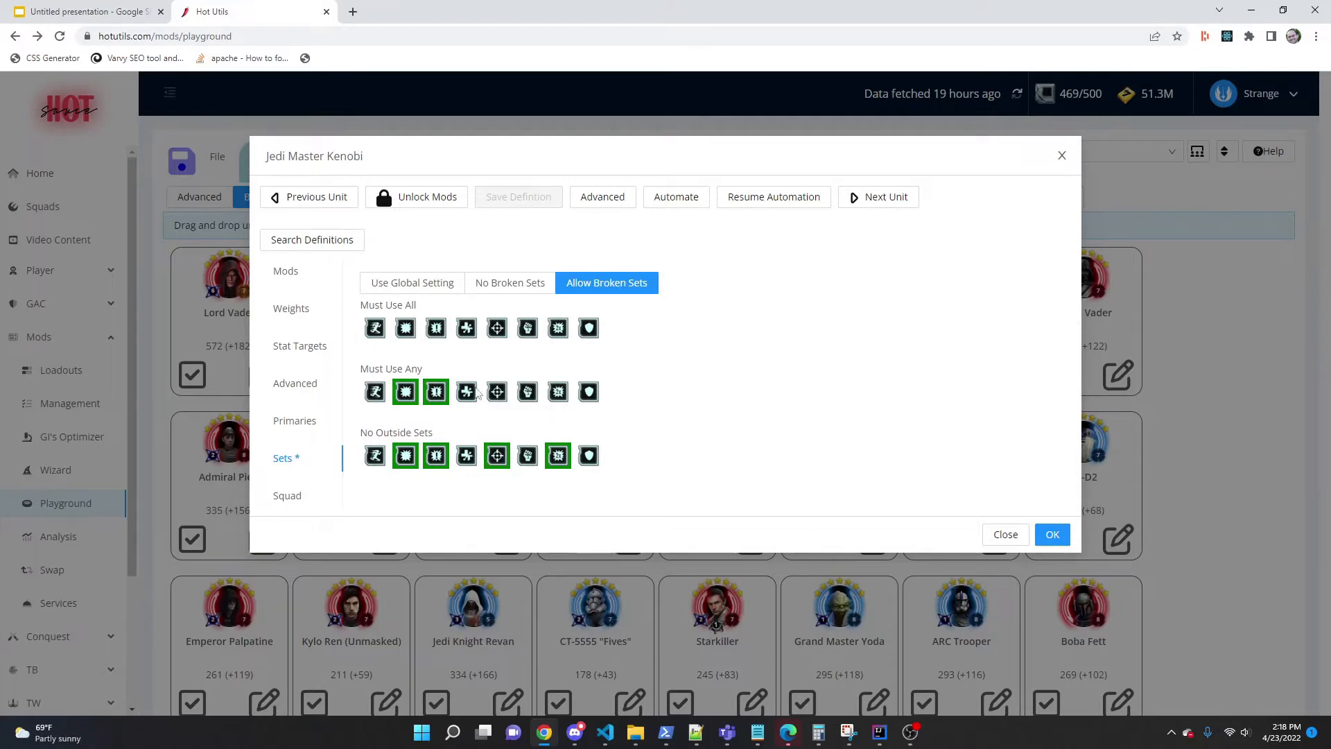
left_click(407, 394)
left_click(433, 401)
left_click(431, 460)
left_click(406, 461)
left_click(499, 462)
left_click(558, 458)
left_click(530, 287)
- Require the first set under Must Use All and select the first, fourth and fifth sets under No Outside Sets
left_click(375, 327)
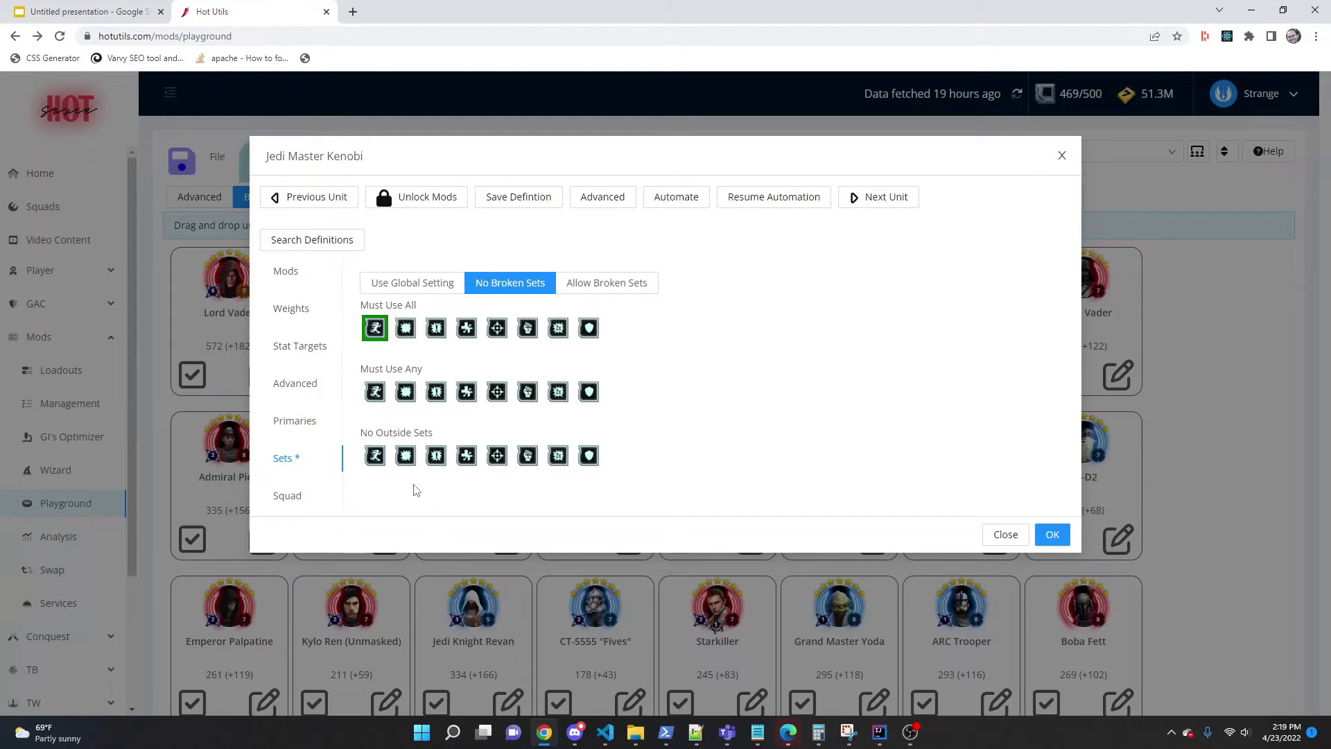
left_click(378, 457)
left_click(463, 460)
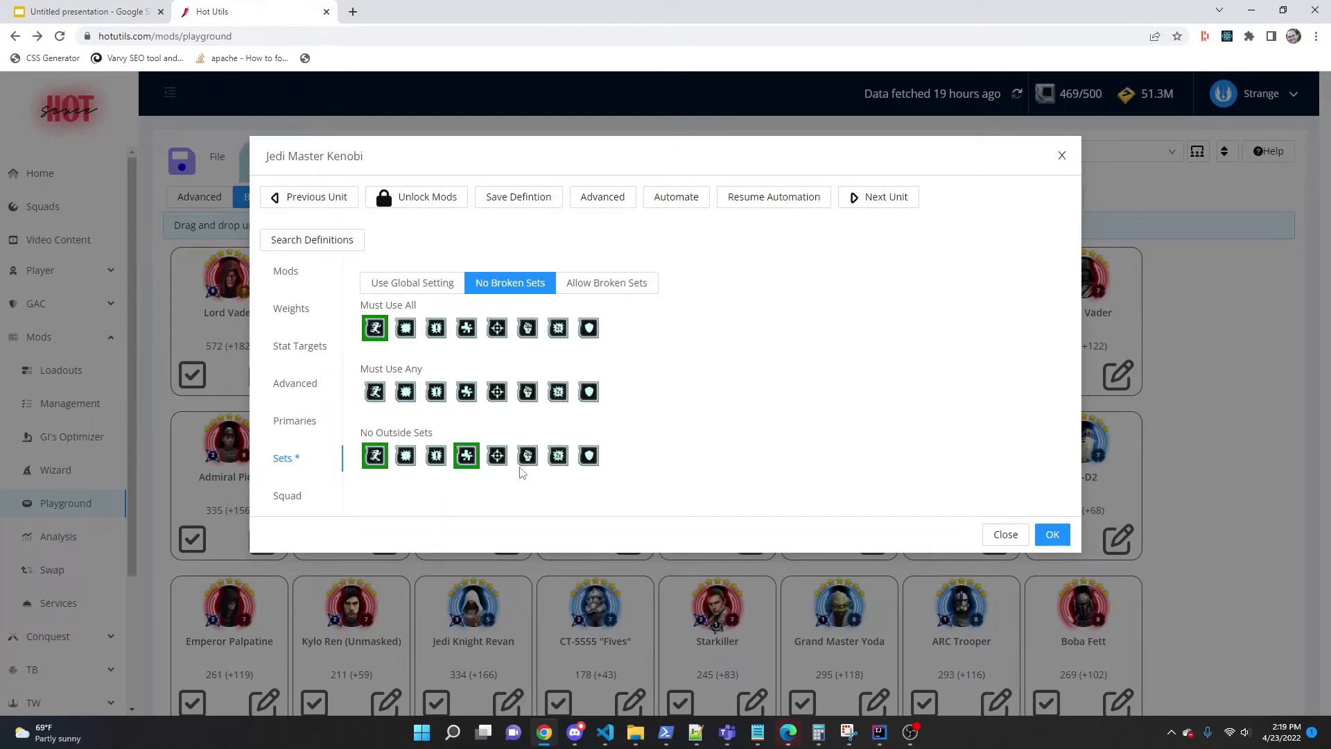
left_click(497, 459)
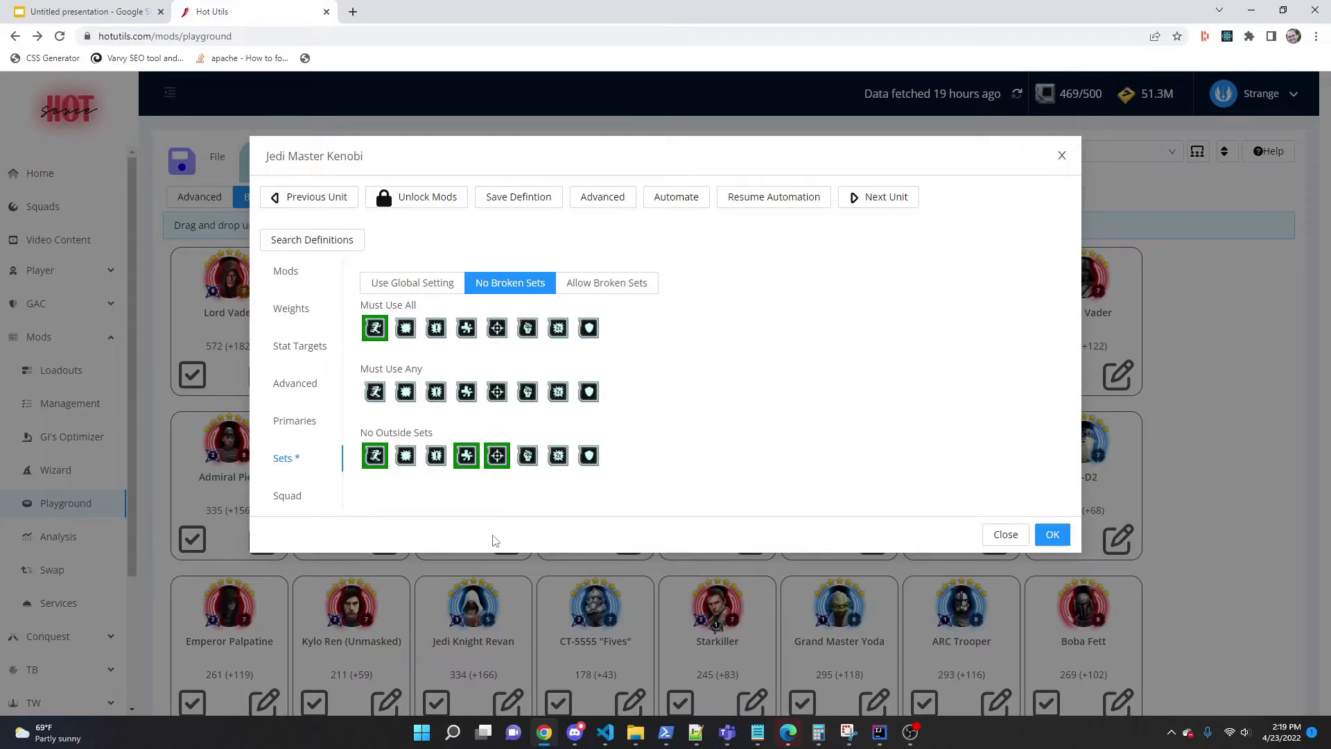
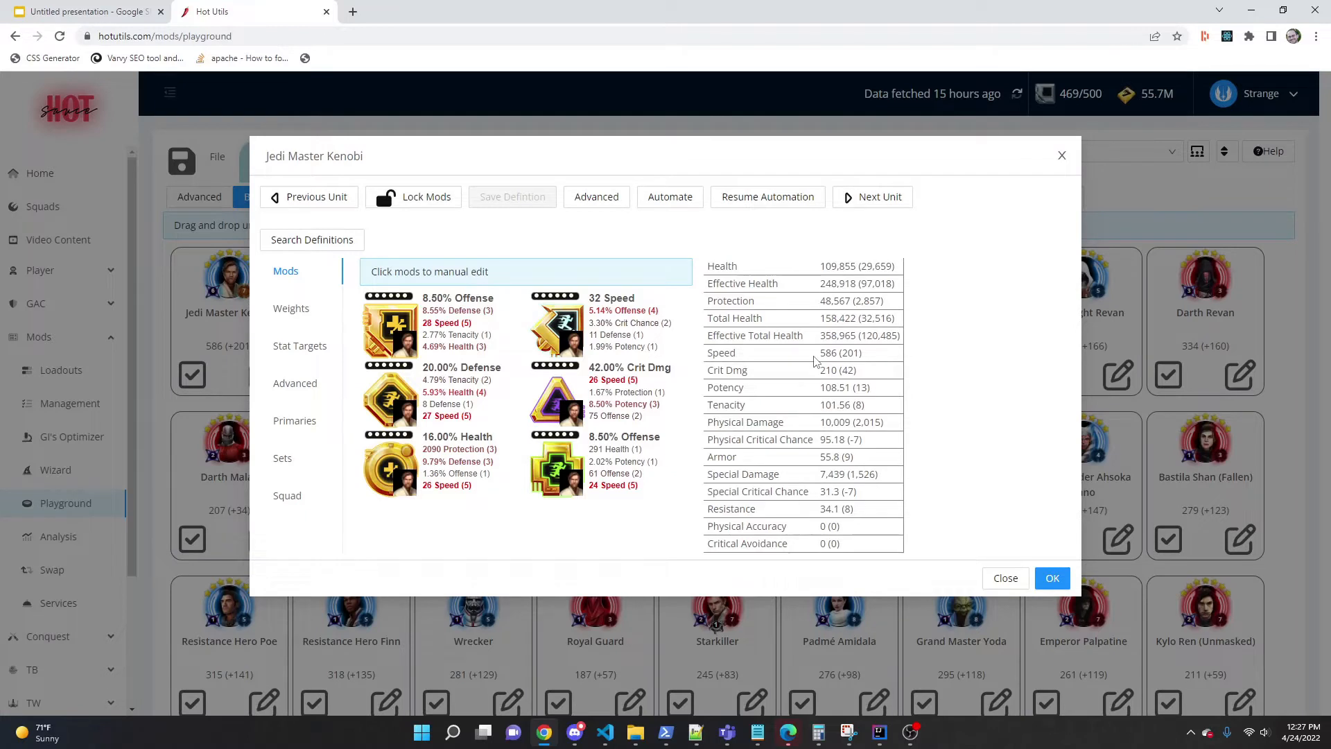
- Create a stat target tier with the key B for Jedi Master Kenobi
left_click(309, 351)
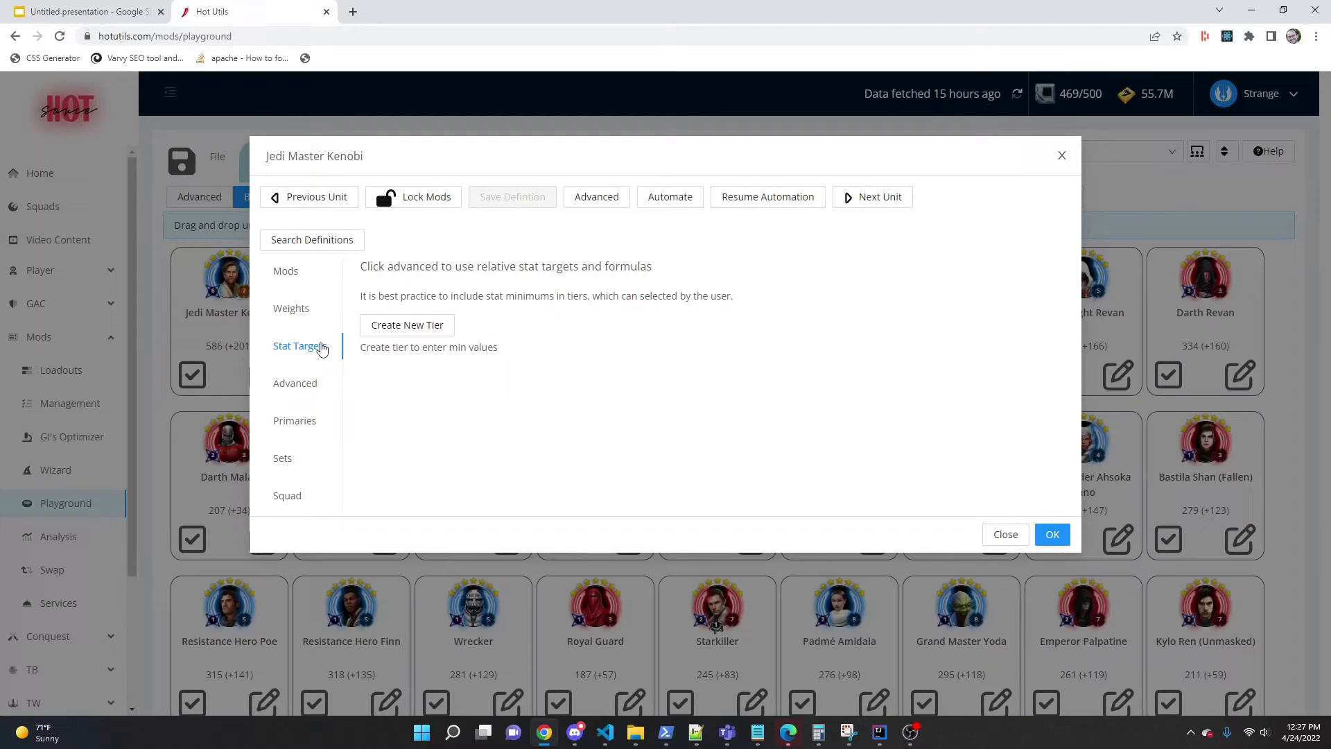
left_click(447, 327)
left_click(560, 220)
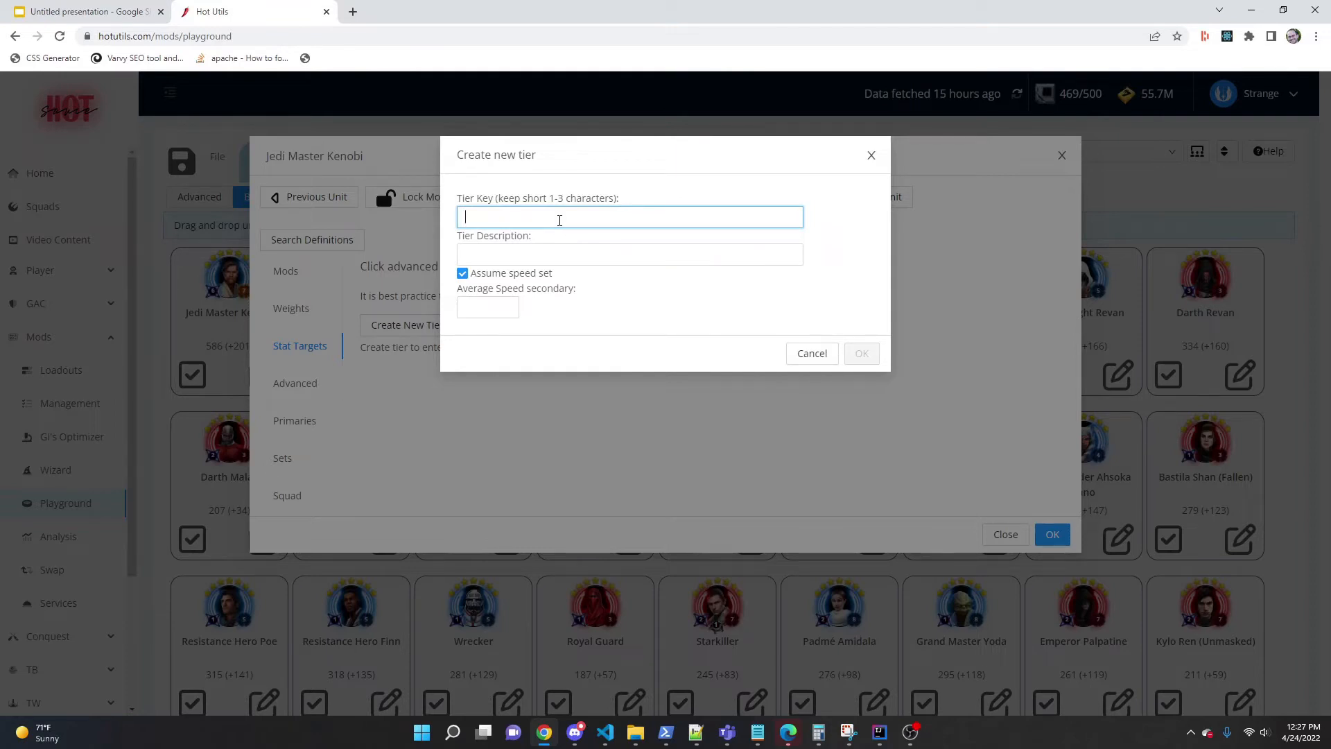
type("B")
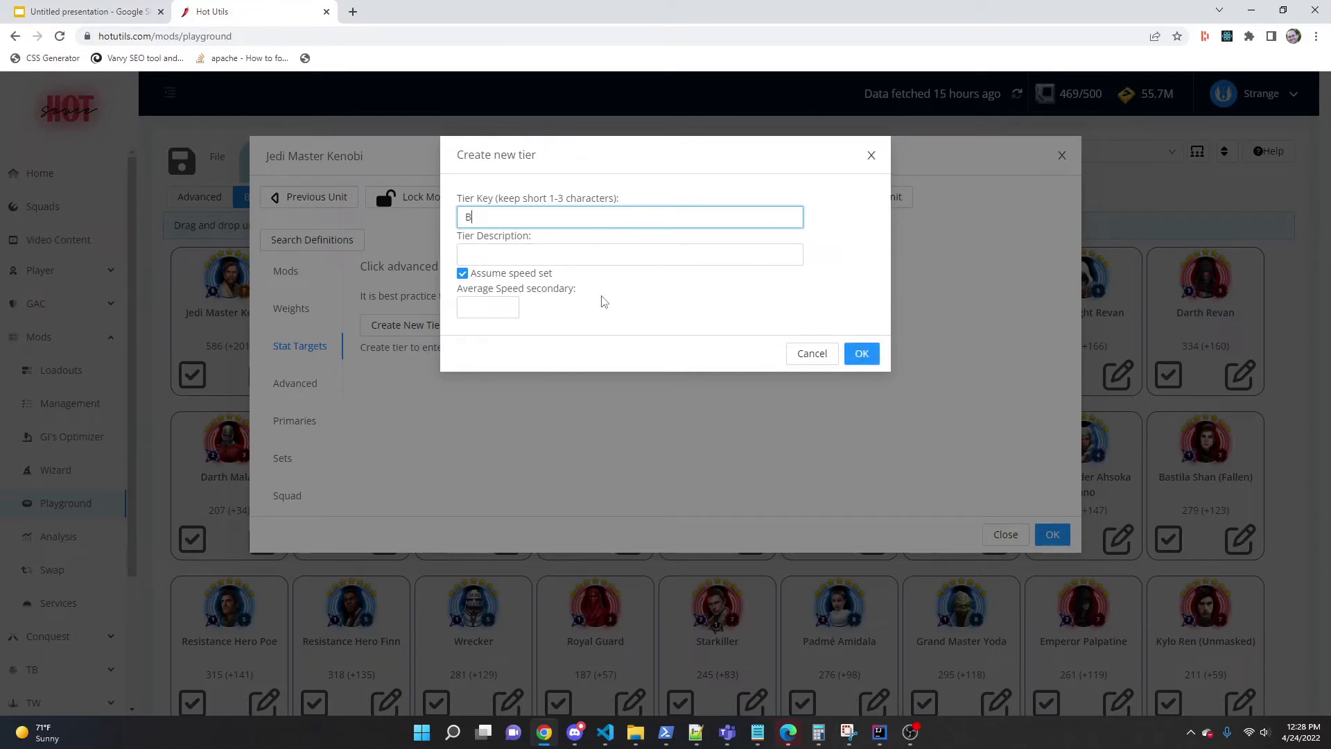
left_click(863, 354)
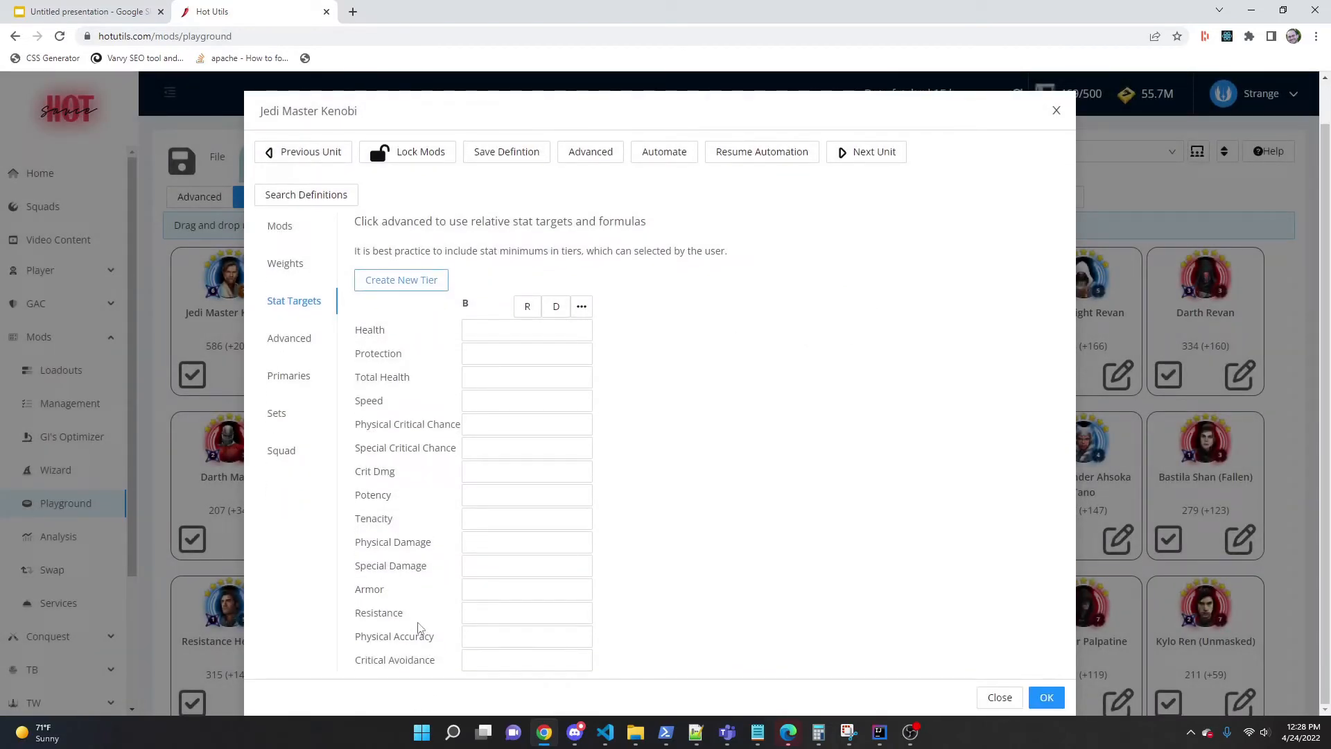
- Set tier B's Speed minimum to 590 and mark the tier as required
left_click(483, 399)
type("590")
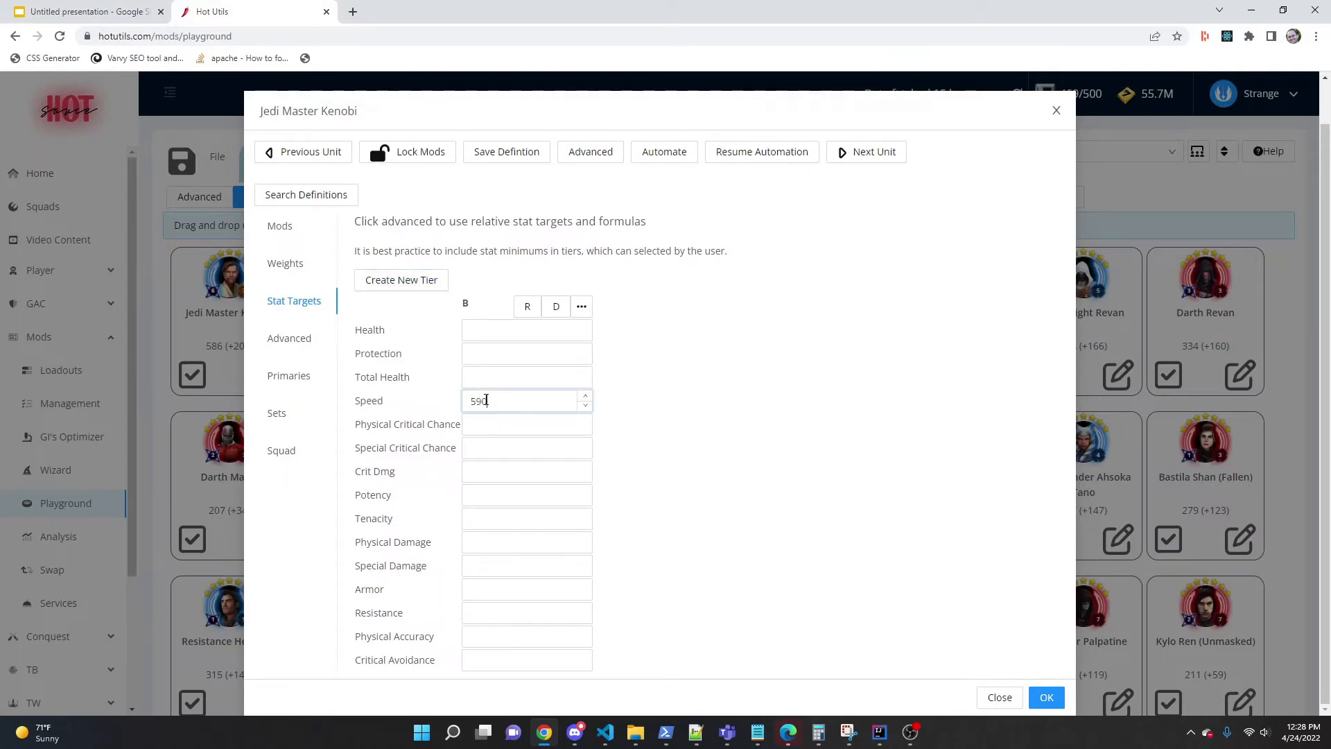
left_click(679, 478)
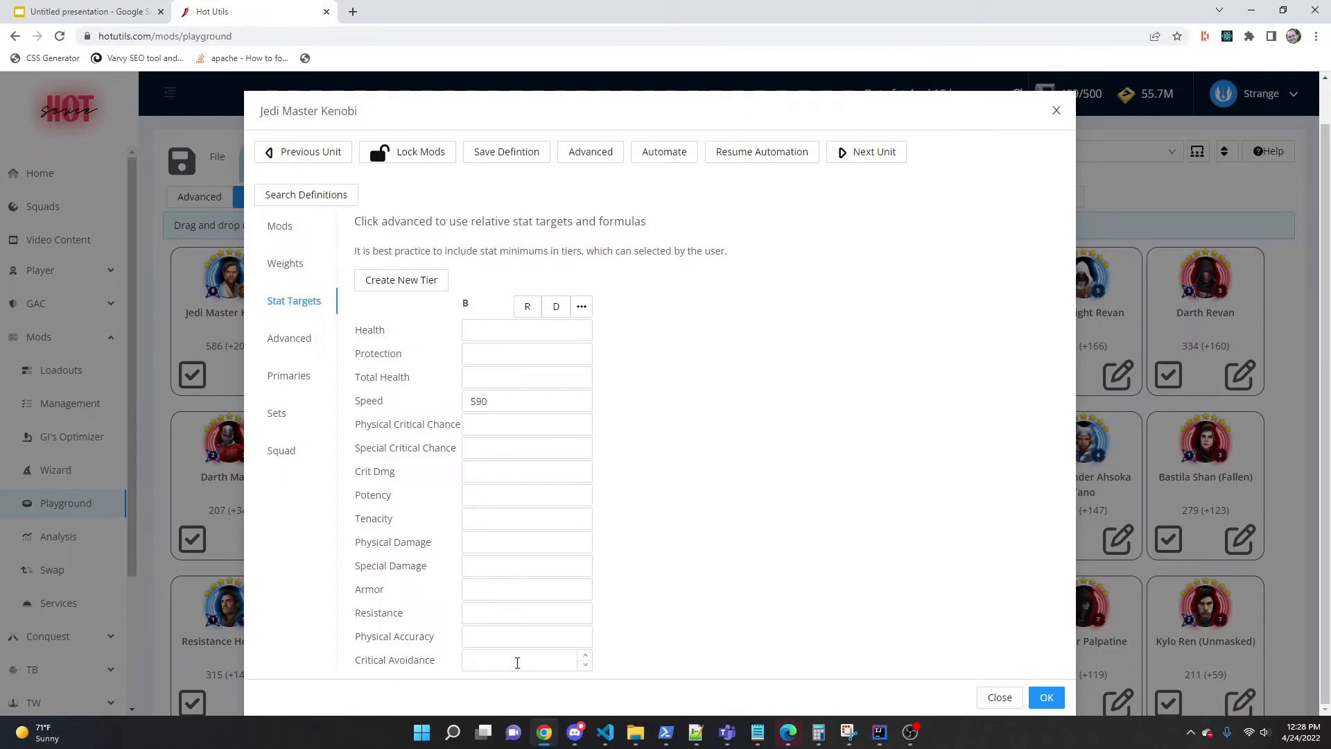
left_click(527, 306)
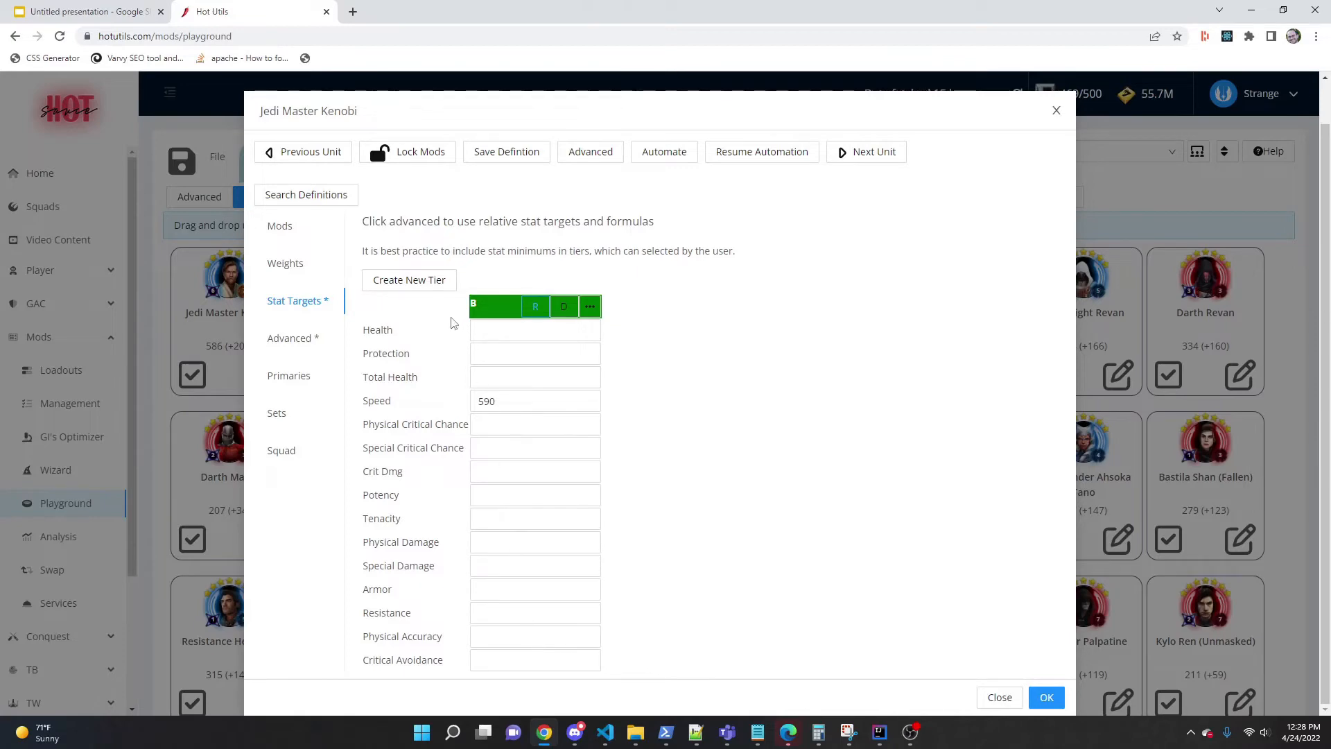
- Create a stat target tier with the key A, set its Speed minimum to 600 and mark it as desired
left_click(395, 291)
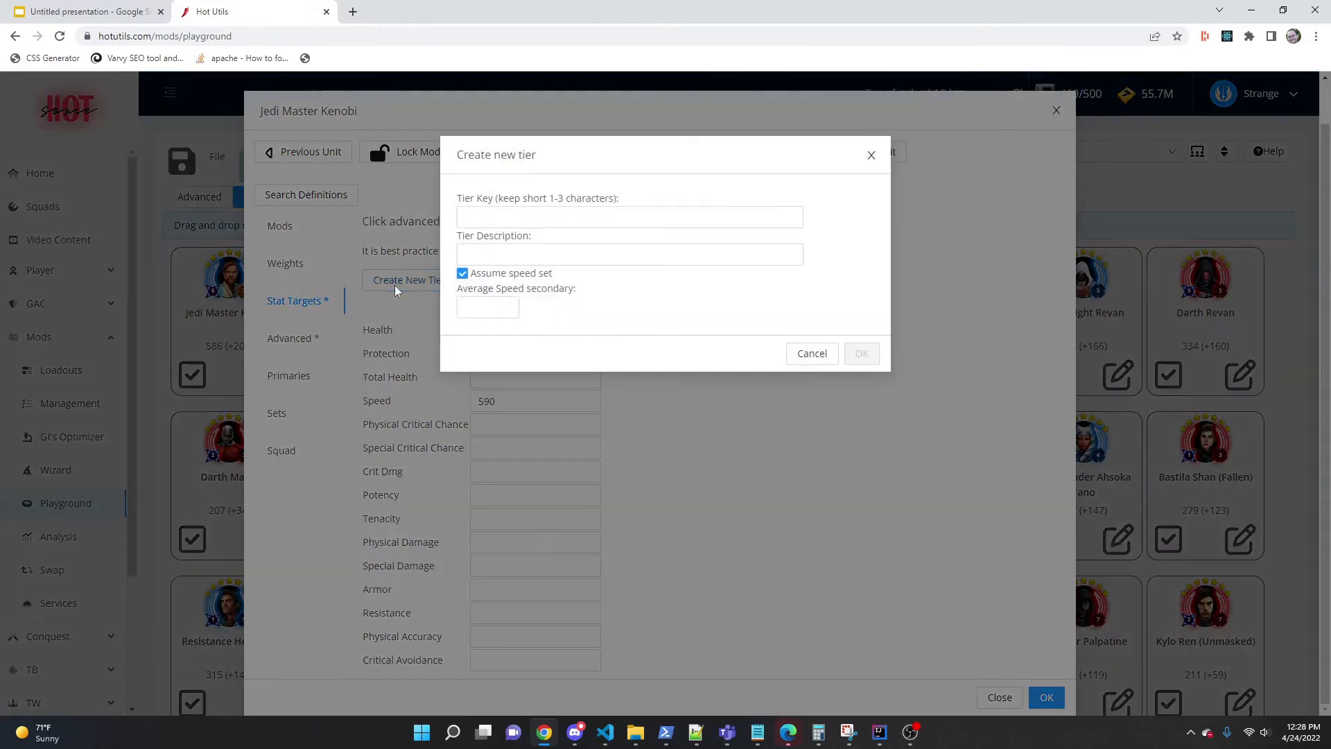
type("A")
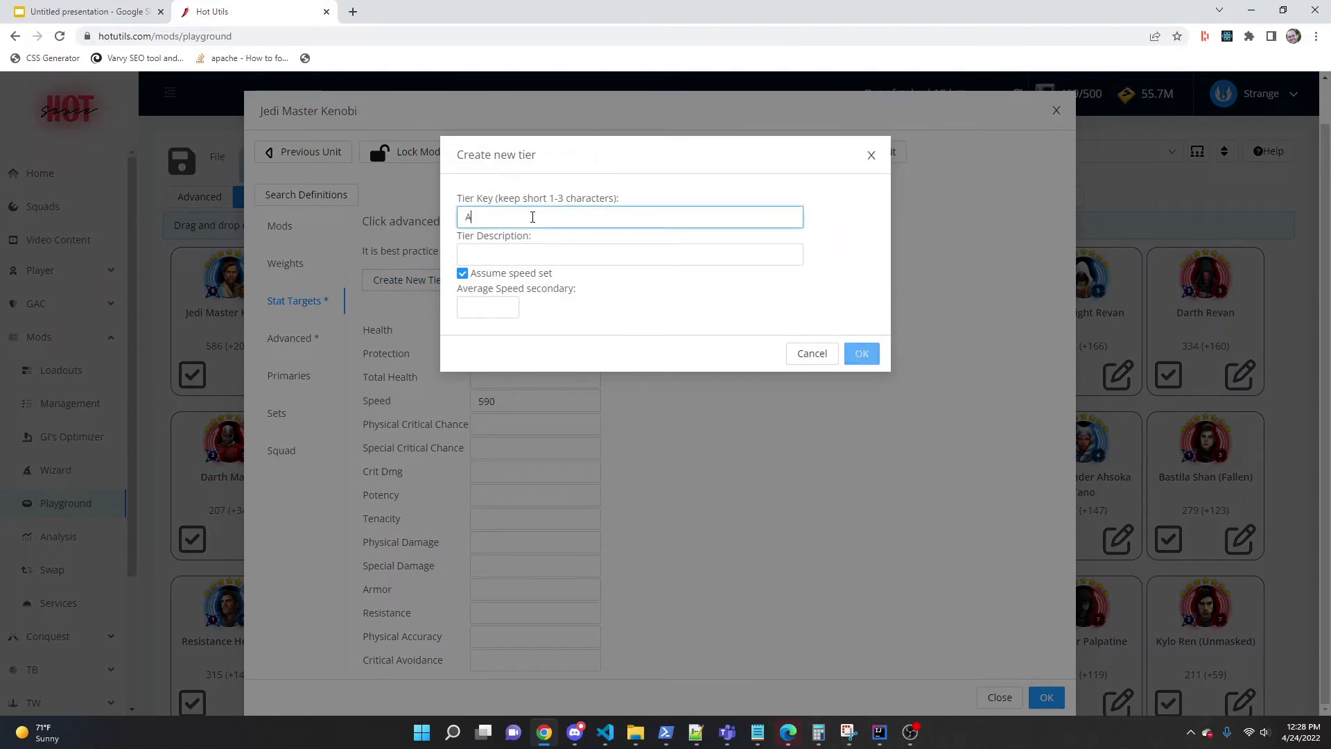
left_click(859, 354)
left_click(622, 400)
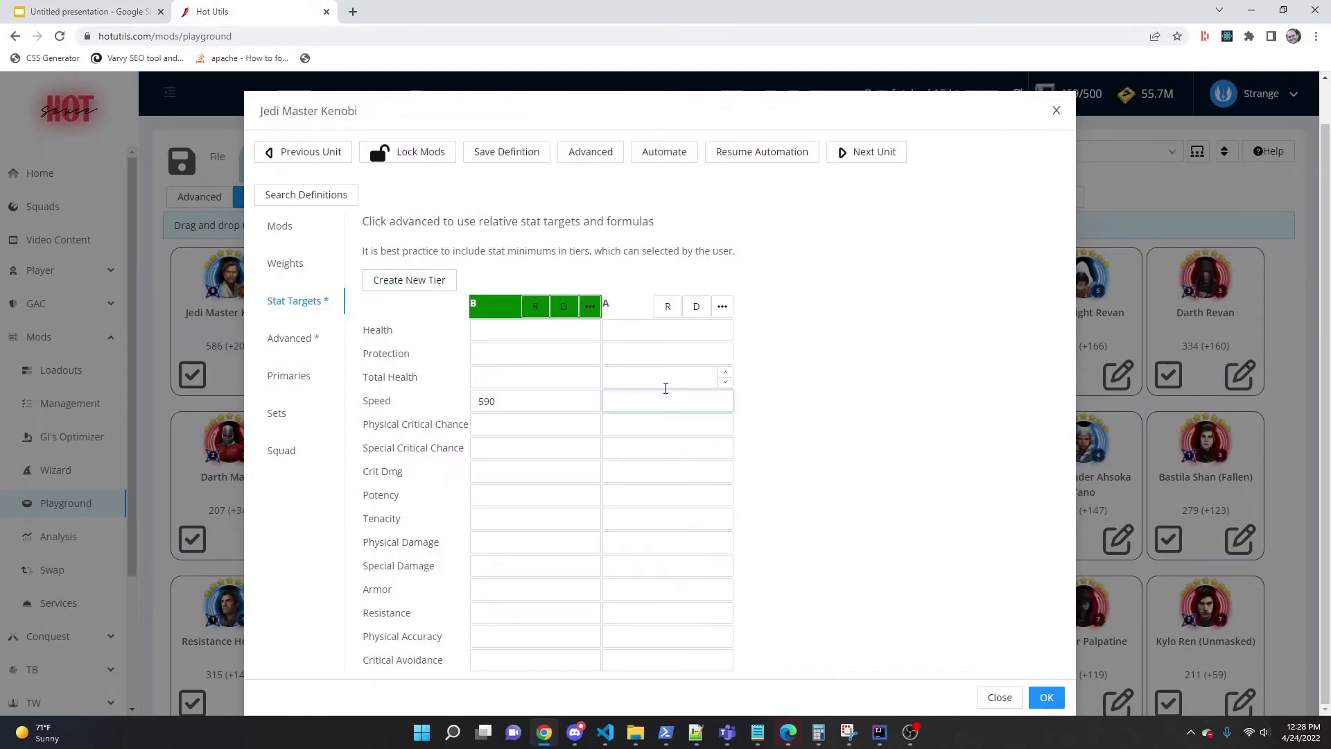
type("600")
left_click(819, 354)
left_click(697, 307)
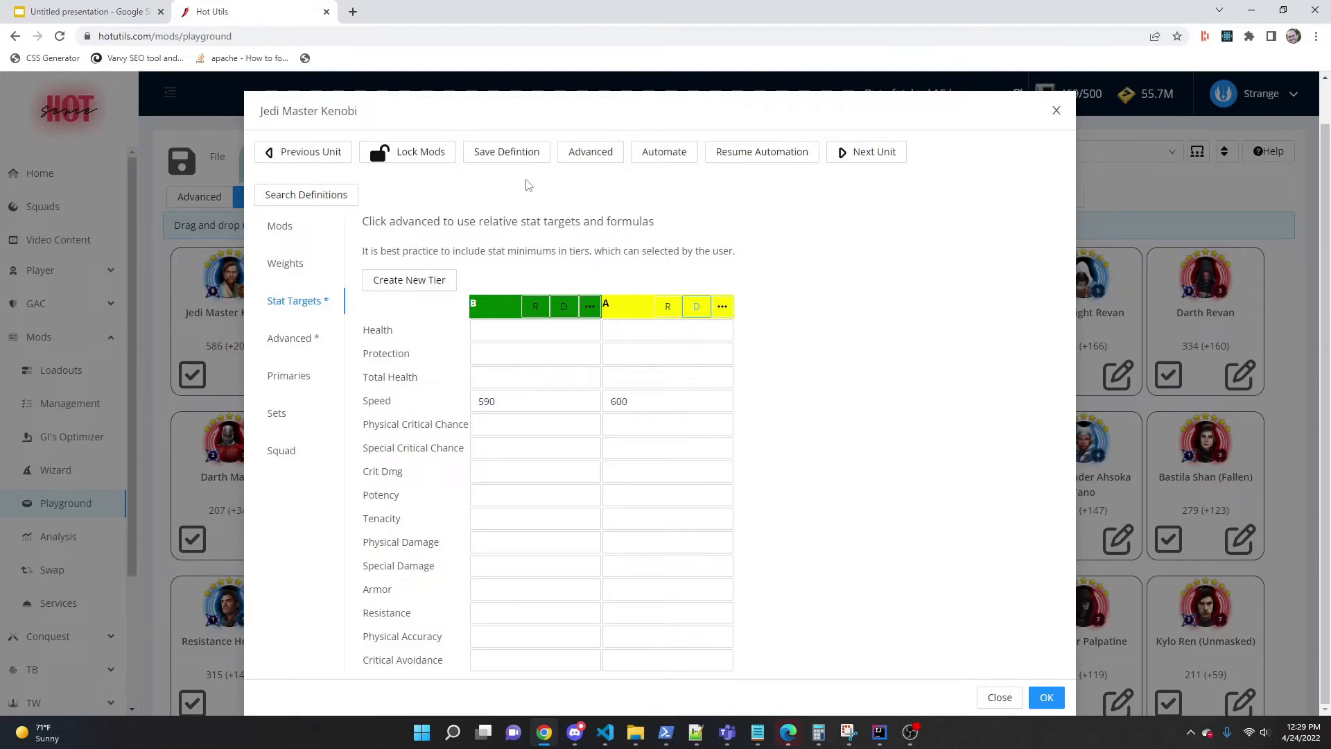
- Save Kenobi's definition and check the Speed of his current mods against the required and desired minimums
left_click(520, 156)
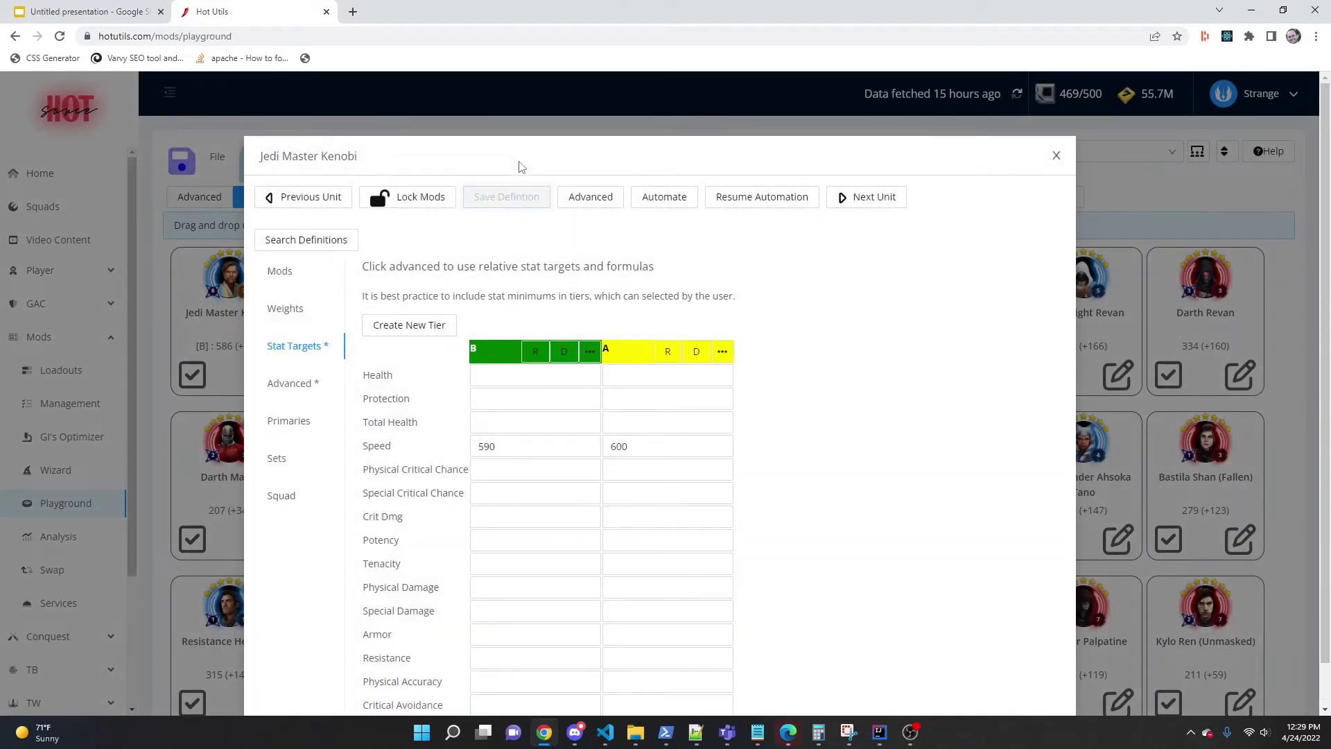
left_click(303, 279)
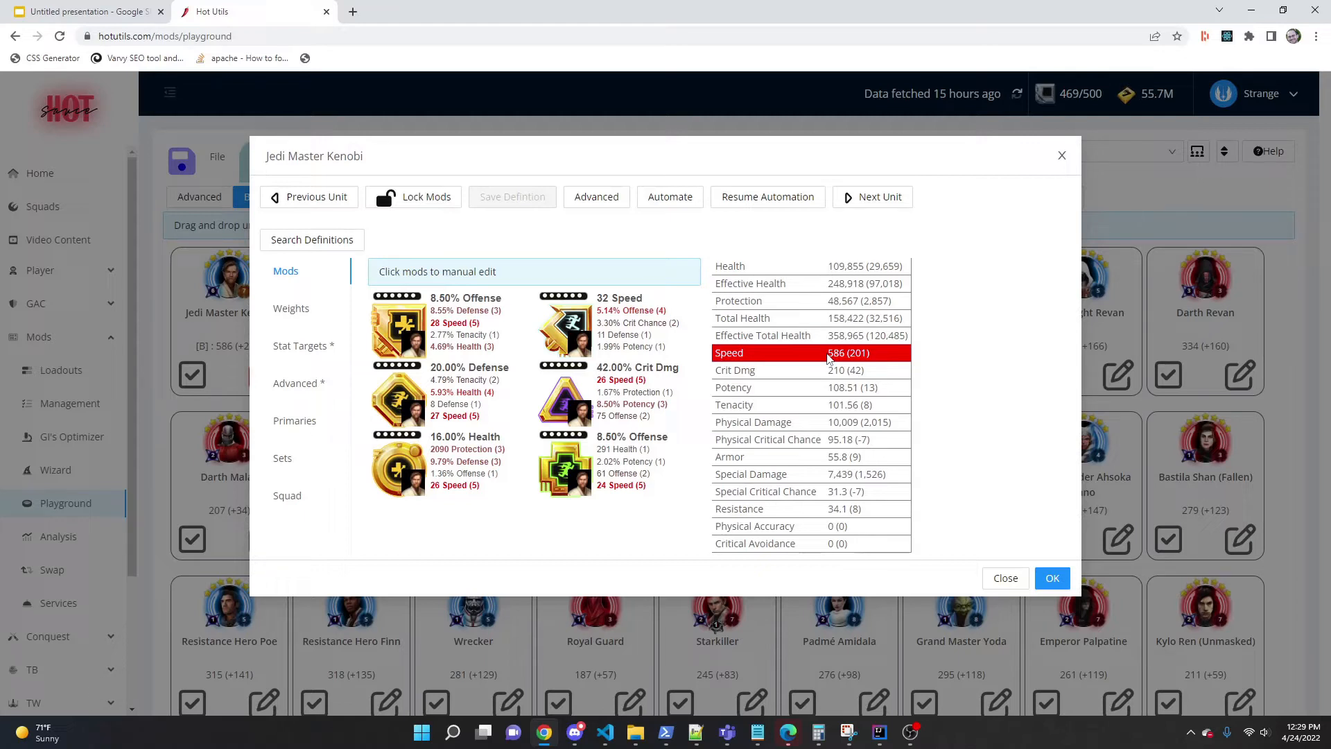
mouse_move(828, 355)
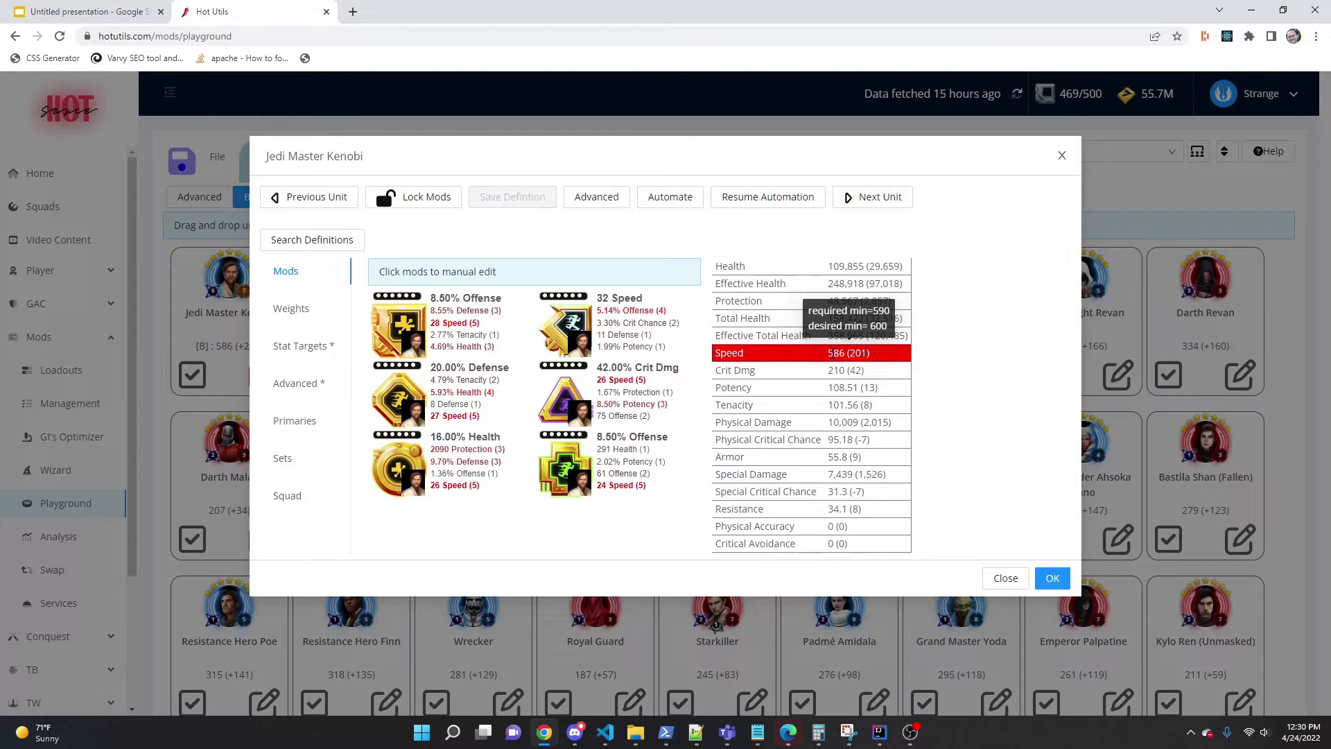
- Set tier B's Speed minimum to 580, save the definition and recheck Kenobi's Speed against the minimums
left_click(316, 360)
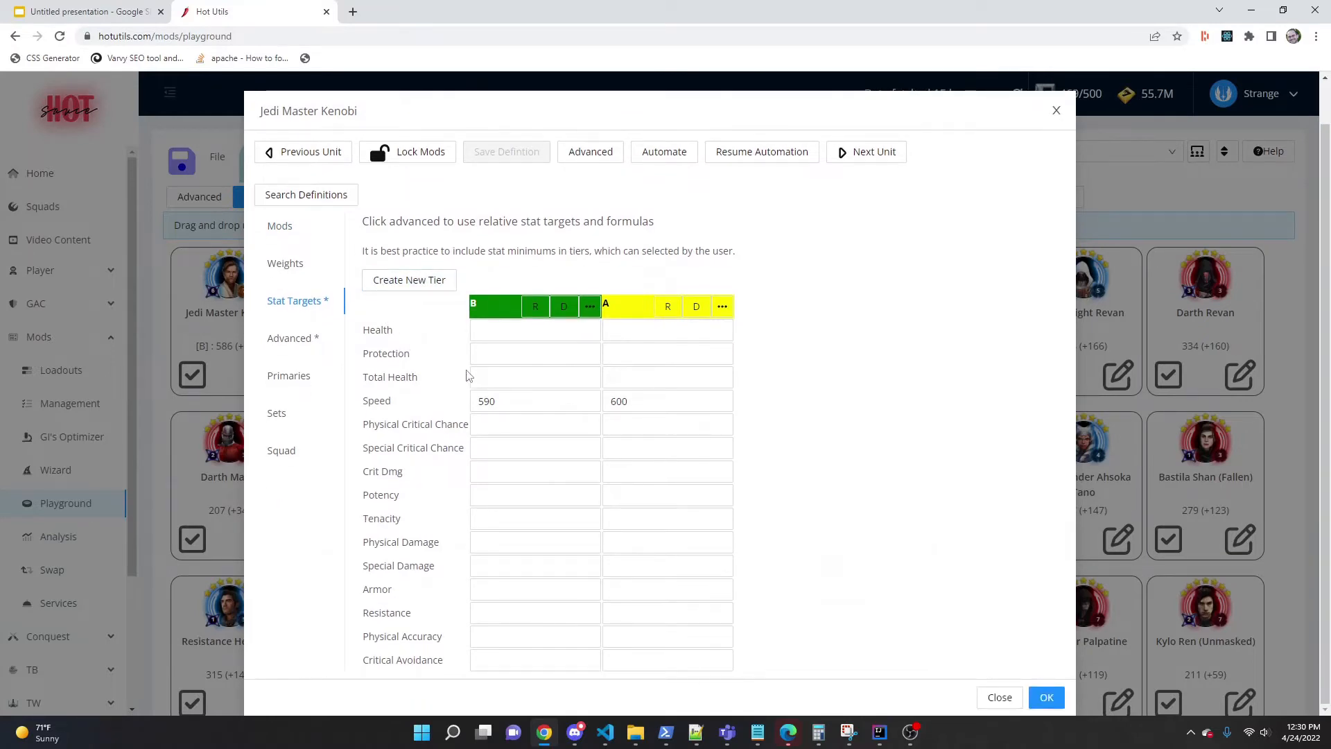
left_click_drag(482, 402, 489, 402)
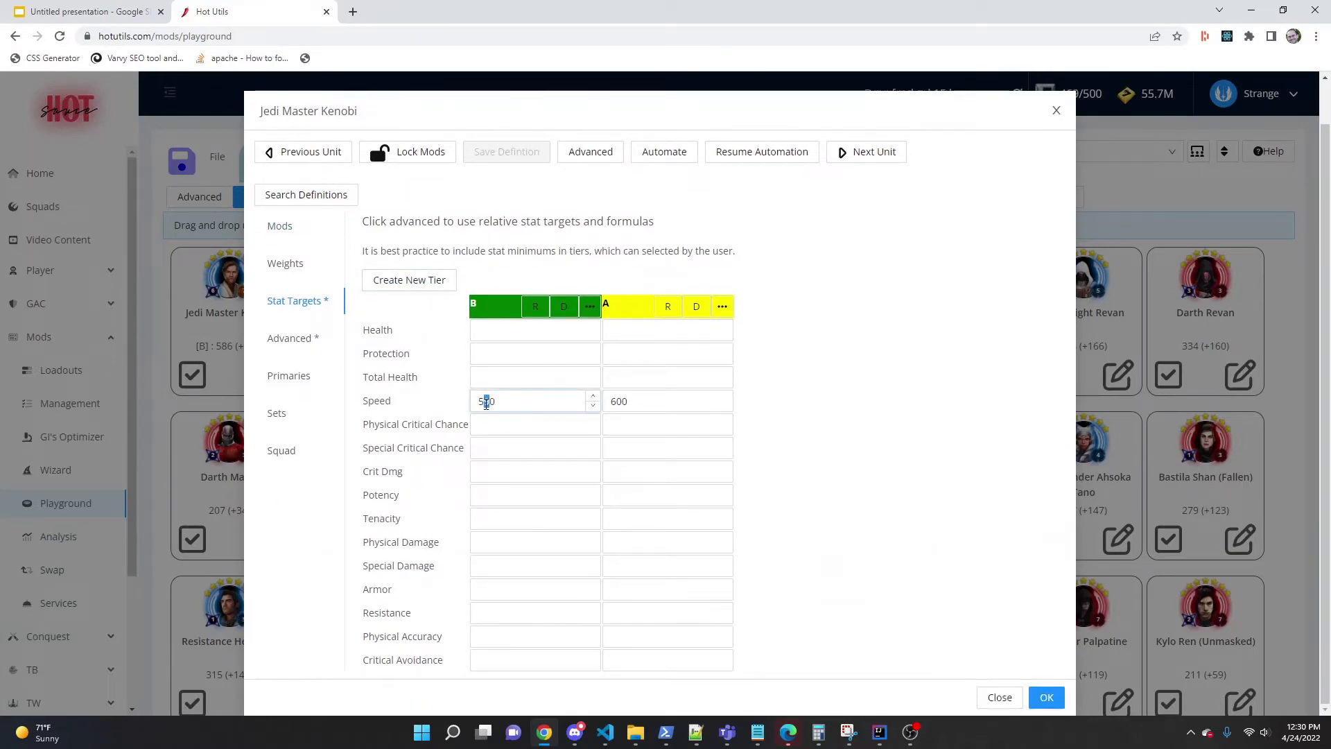
type("8")
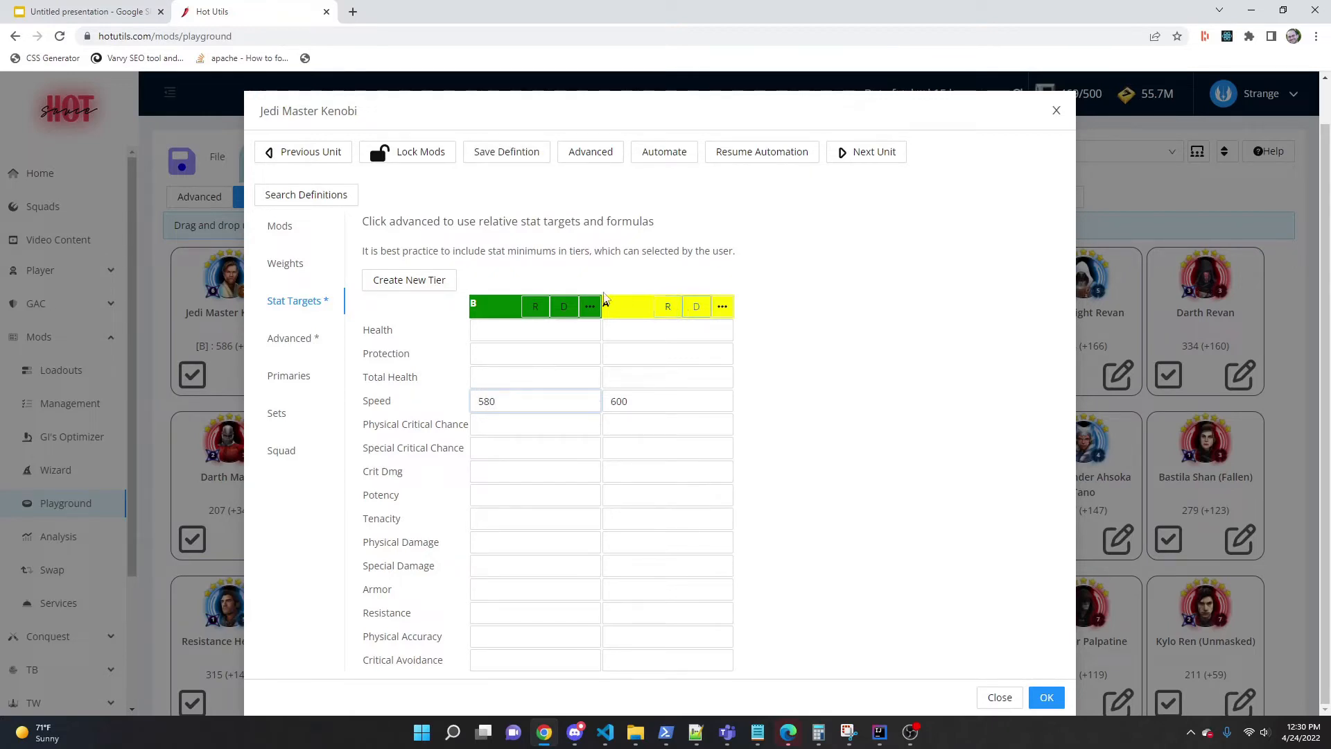
left_click(504, 163)
left_click(308, 277)
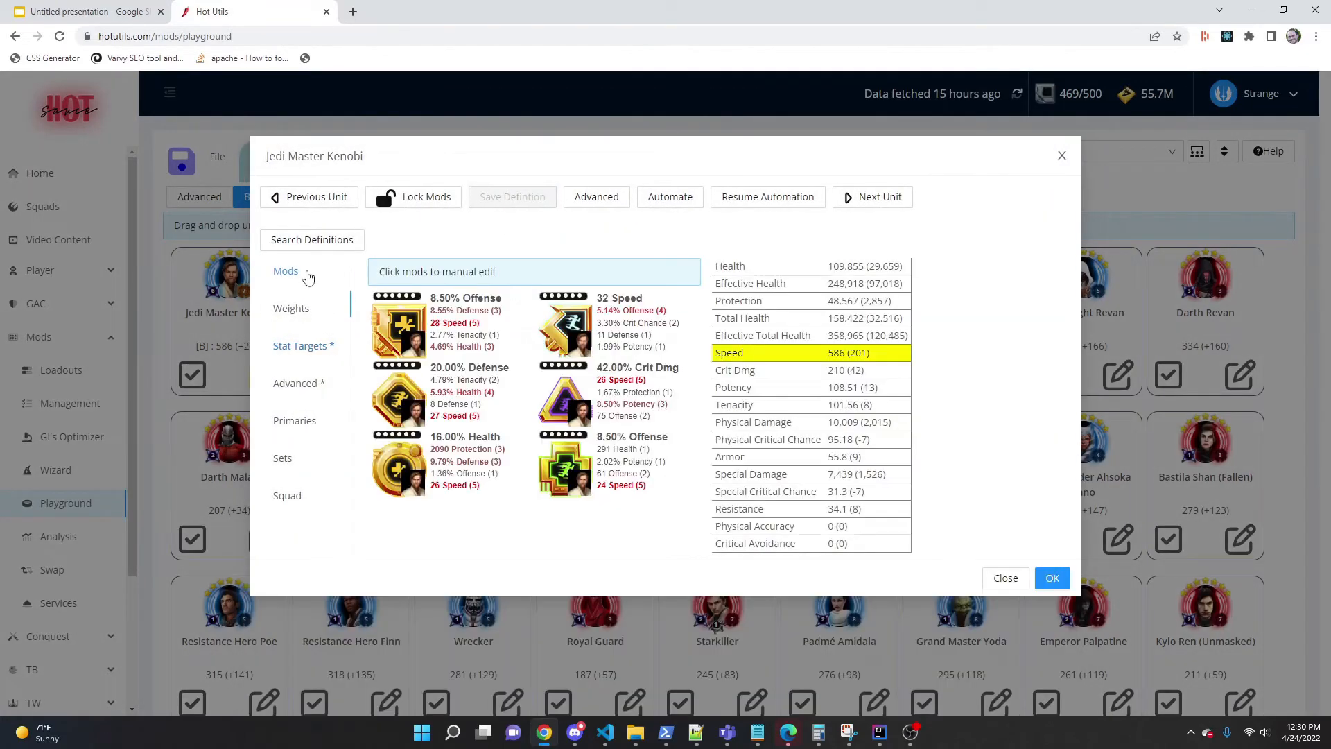
mouse_move(721, 352)
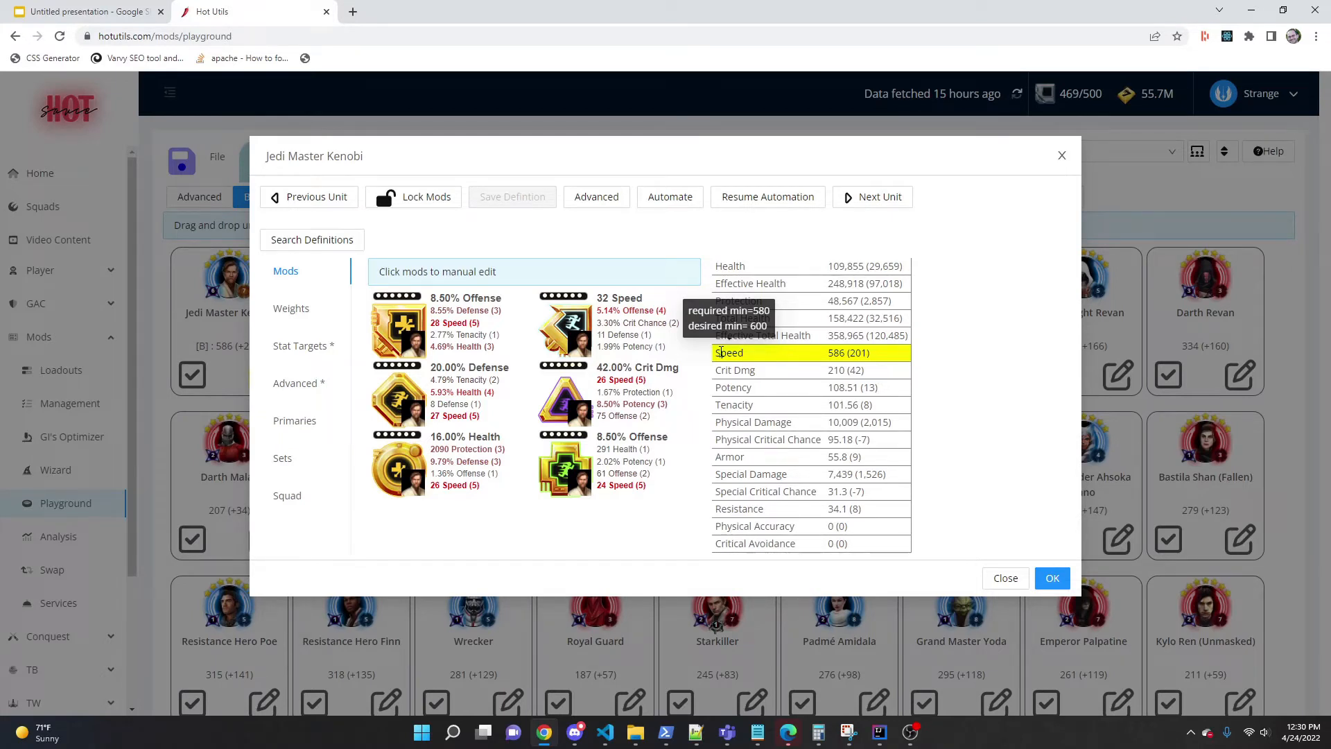
- Create a stat target tier with the key A+ and set its Speed minimum to 610
left_click(317, 351)
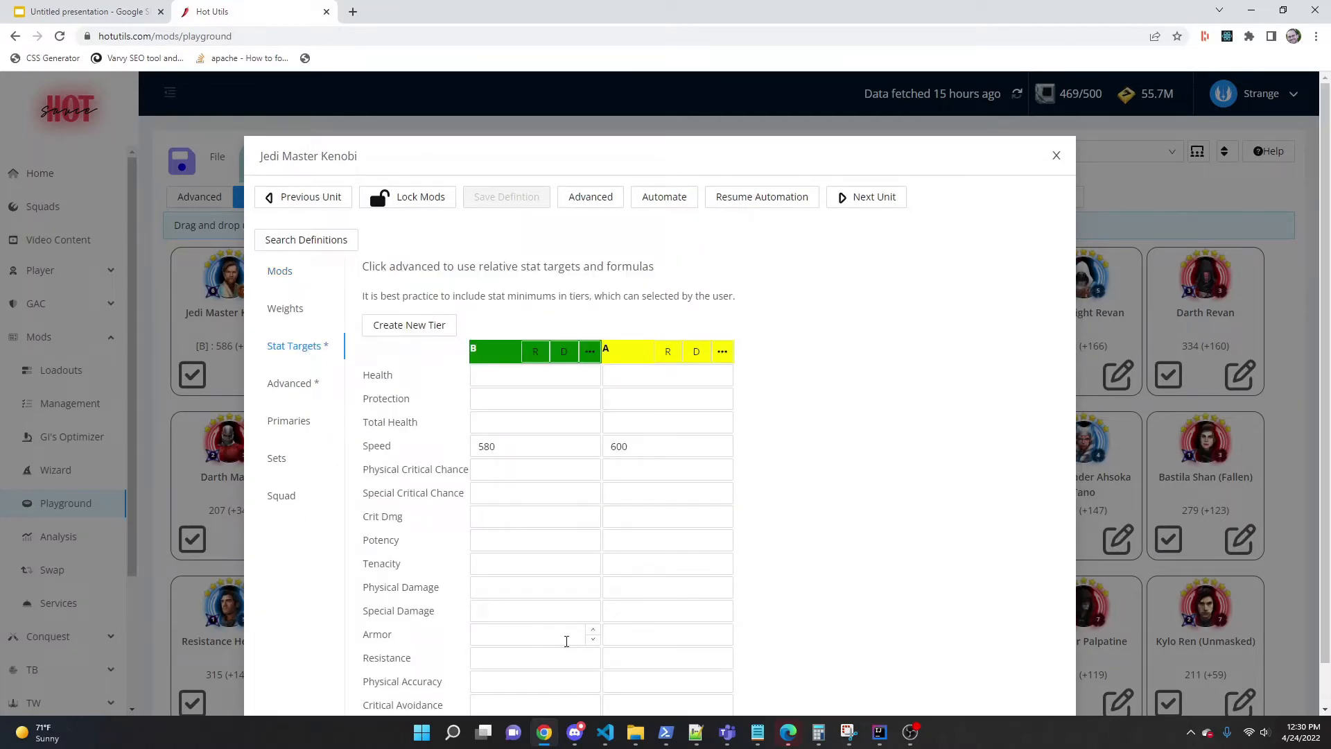
scroll(589, 603, "down", 1)
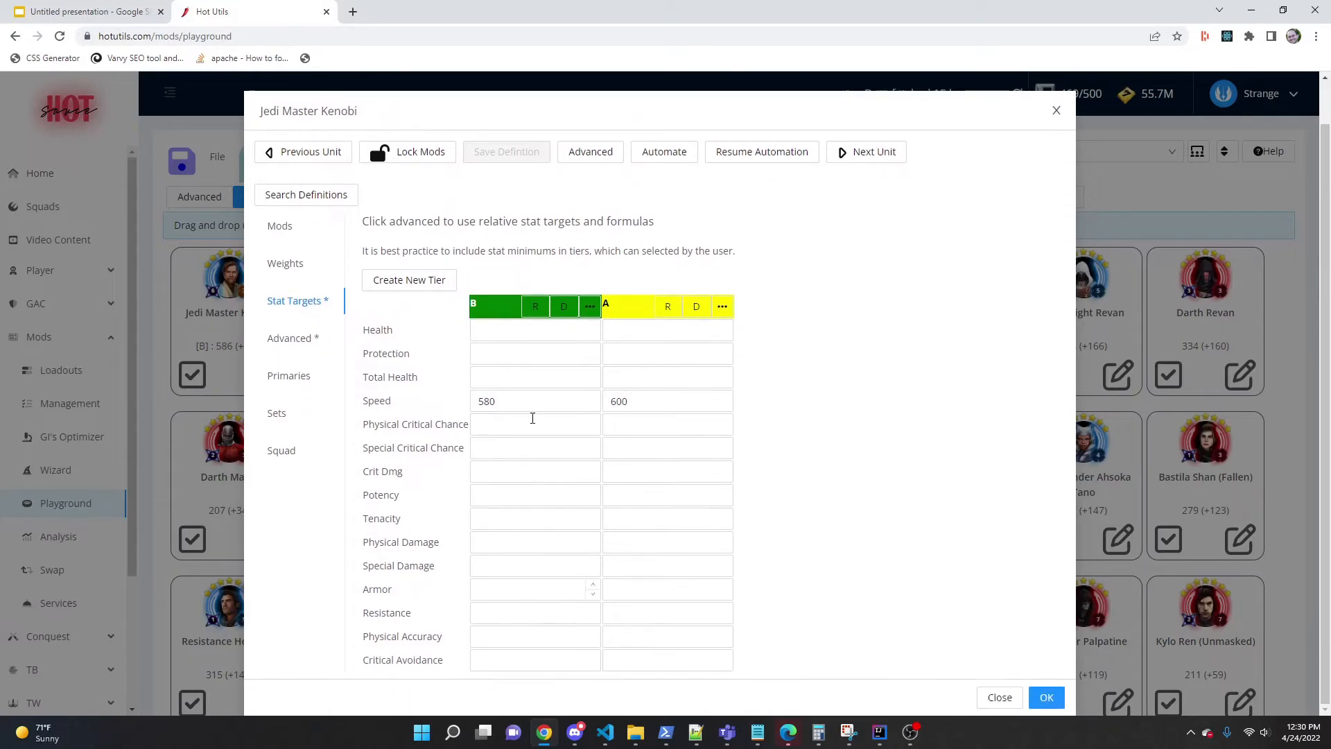
left_click(403, 293)
left_click(549, 220)
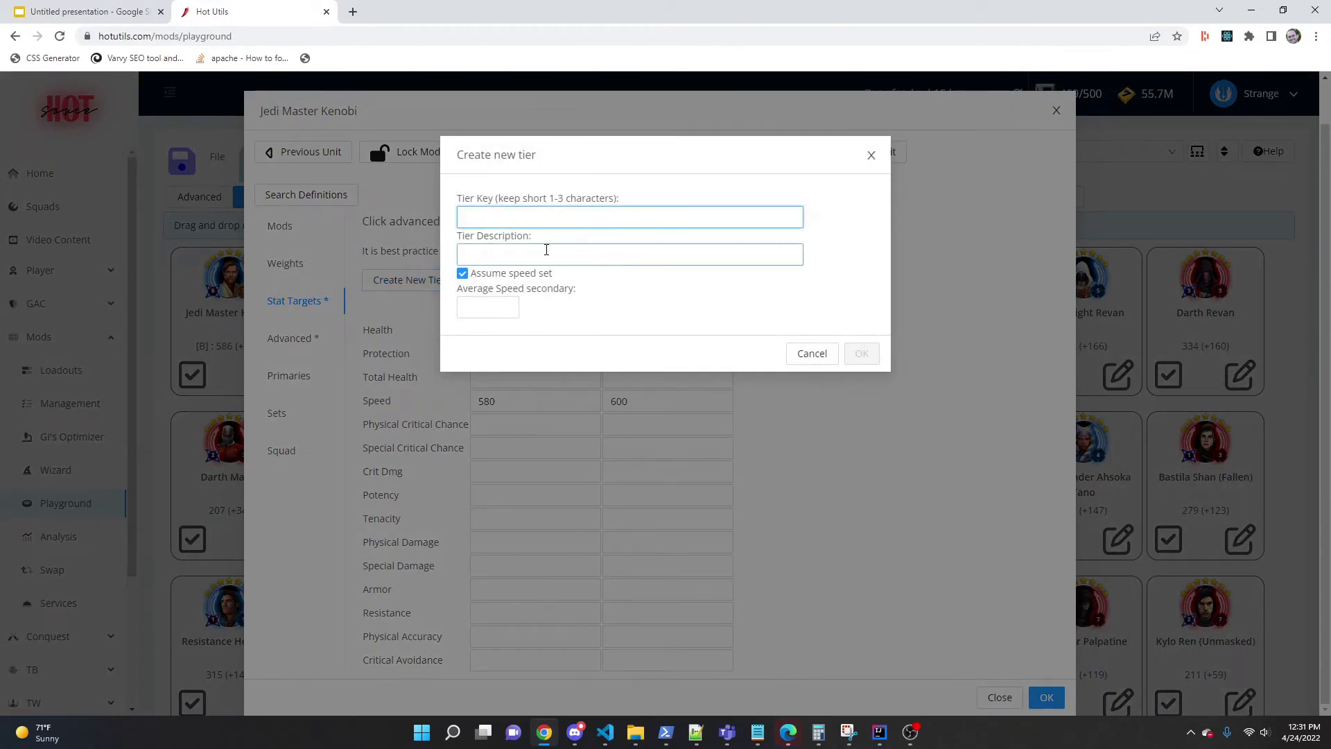
type("A+")
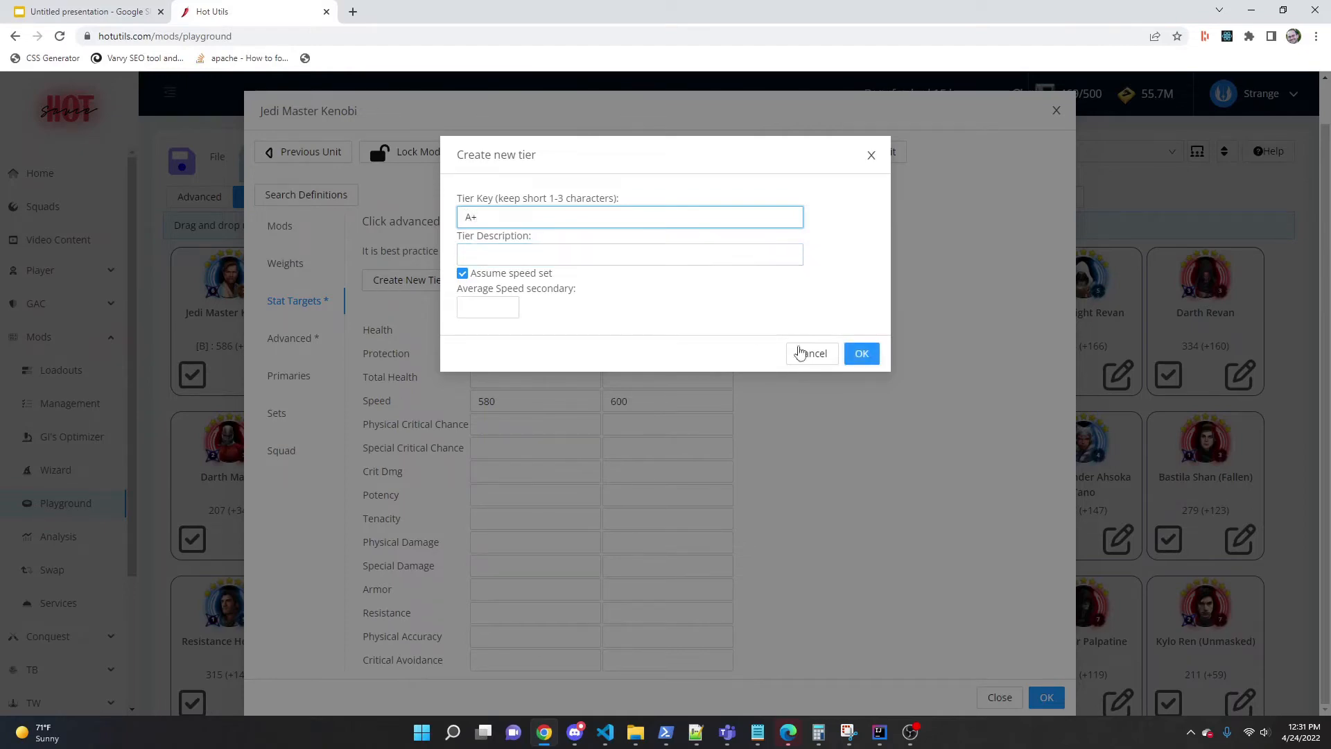
left_click(862, 357)
left_click(780, 408)
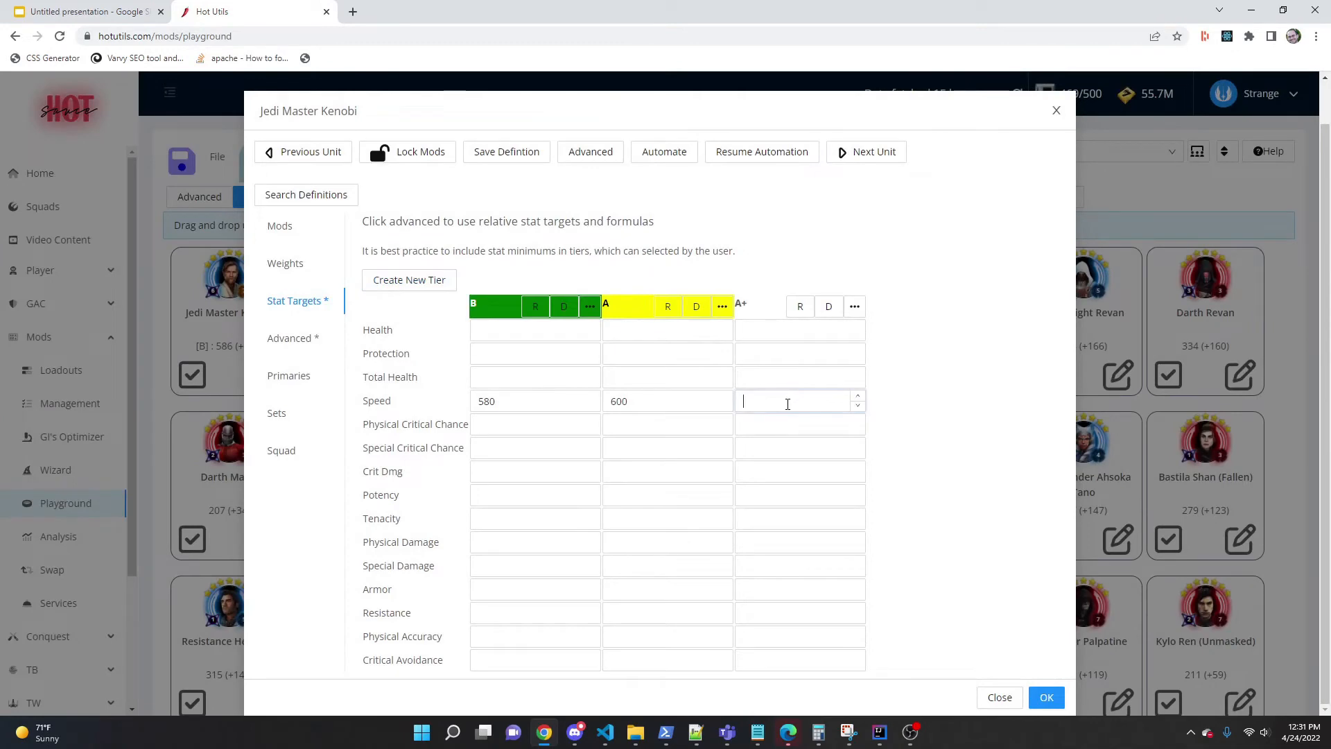
type("610")
- Save Kenobi's definition with the unmarked A+ tier and check which Speed minimums apply to his current mods
left_click(504, 154)
left_click_drag(746, 348, 737, 349)
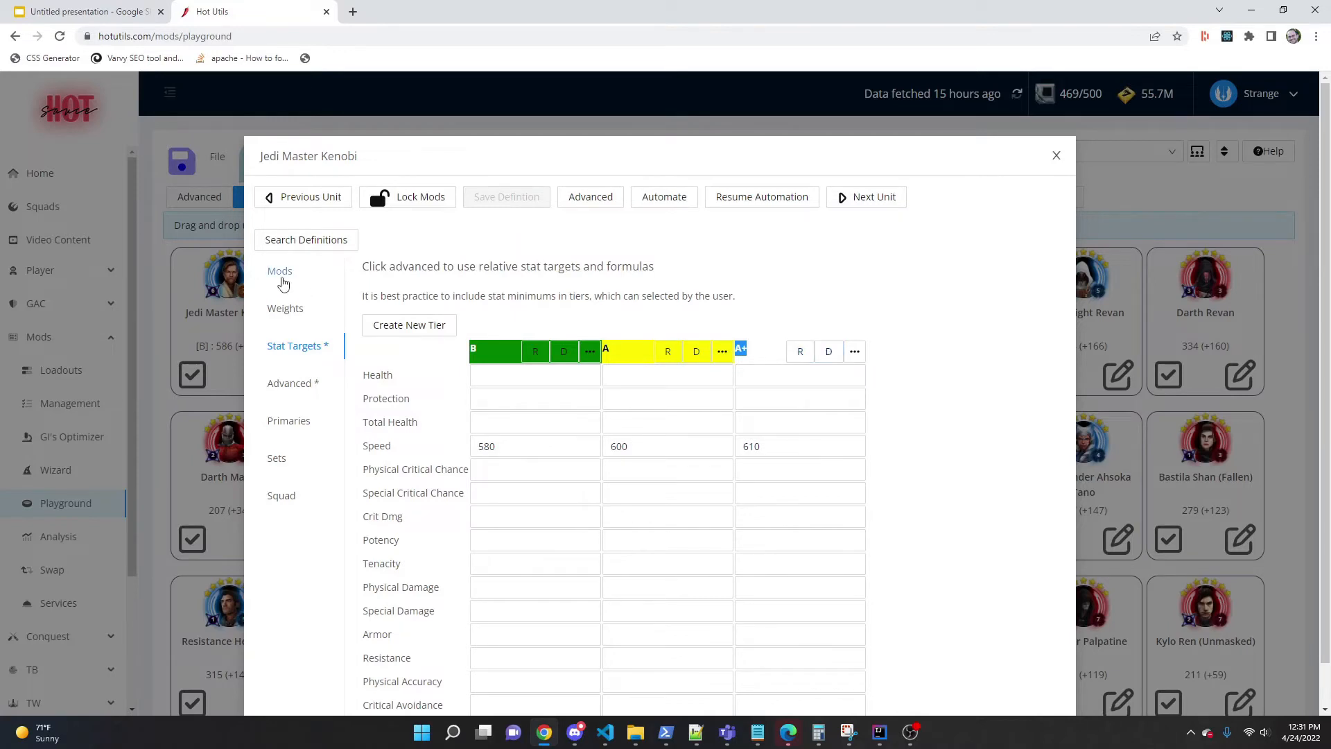
left_click(282, 277)
mouse_move(790, 357)
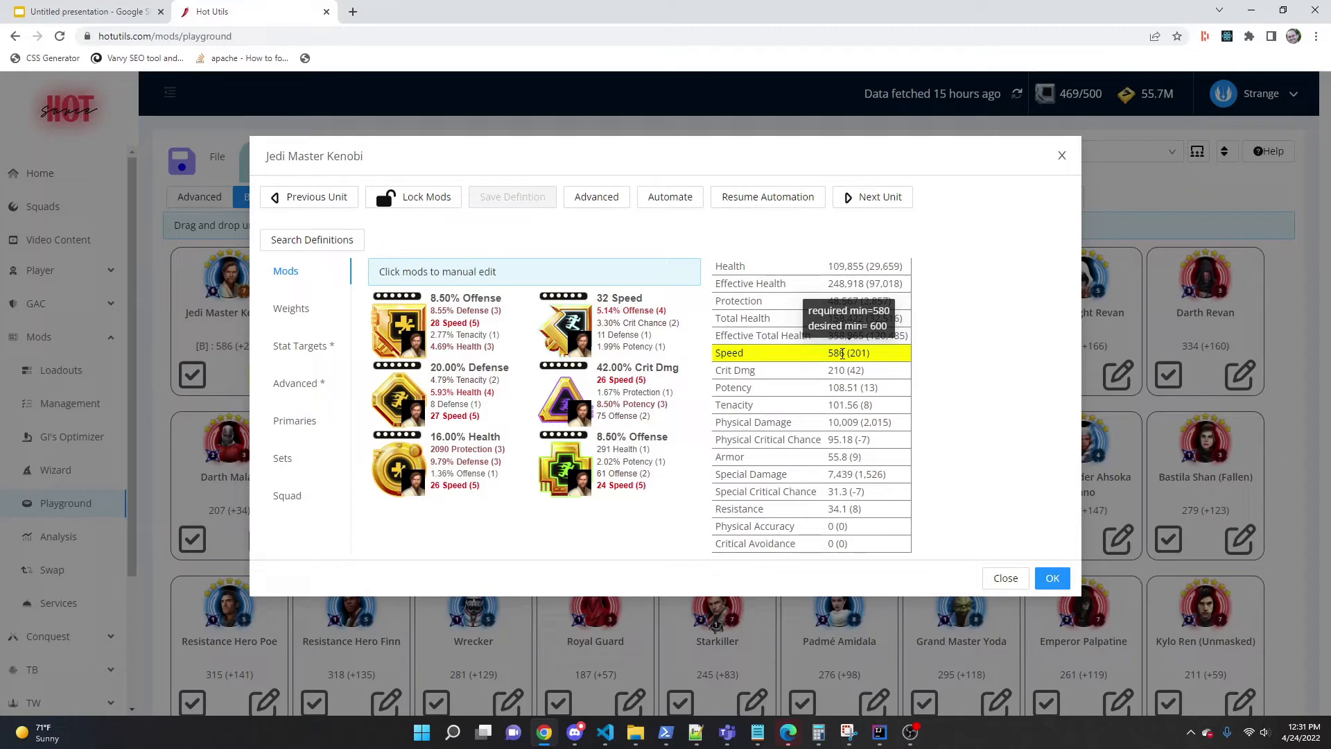
- Mark tier A+ as desired and tier A as required, and check Kenobi's Speed against the saved minimums
left_click(321, 351)
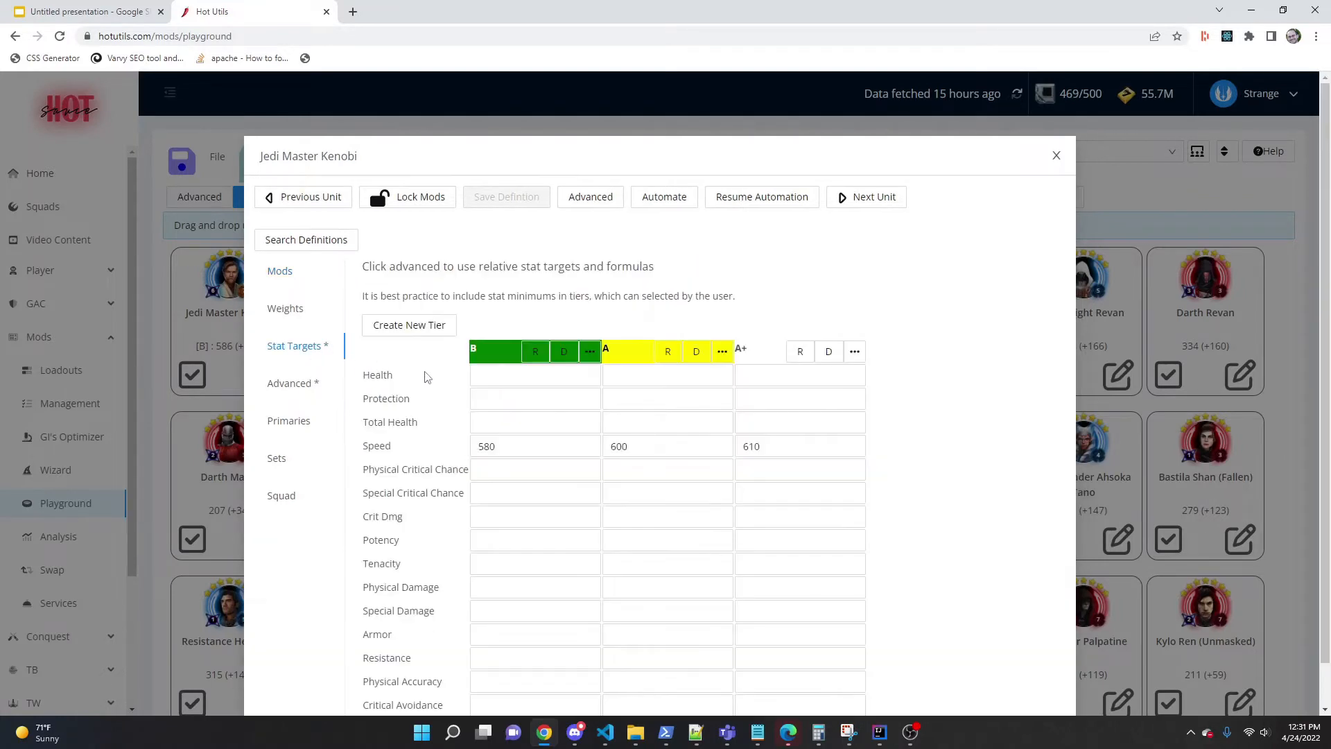
scroll(454, 397, "down", 1)
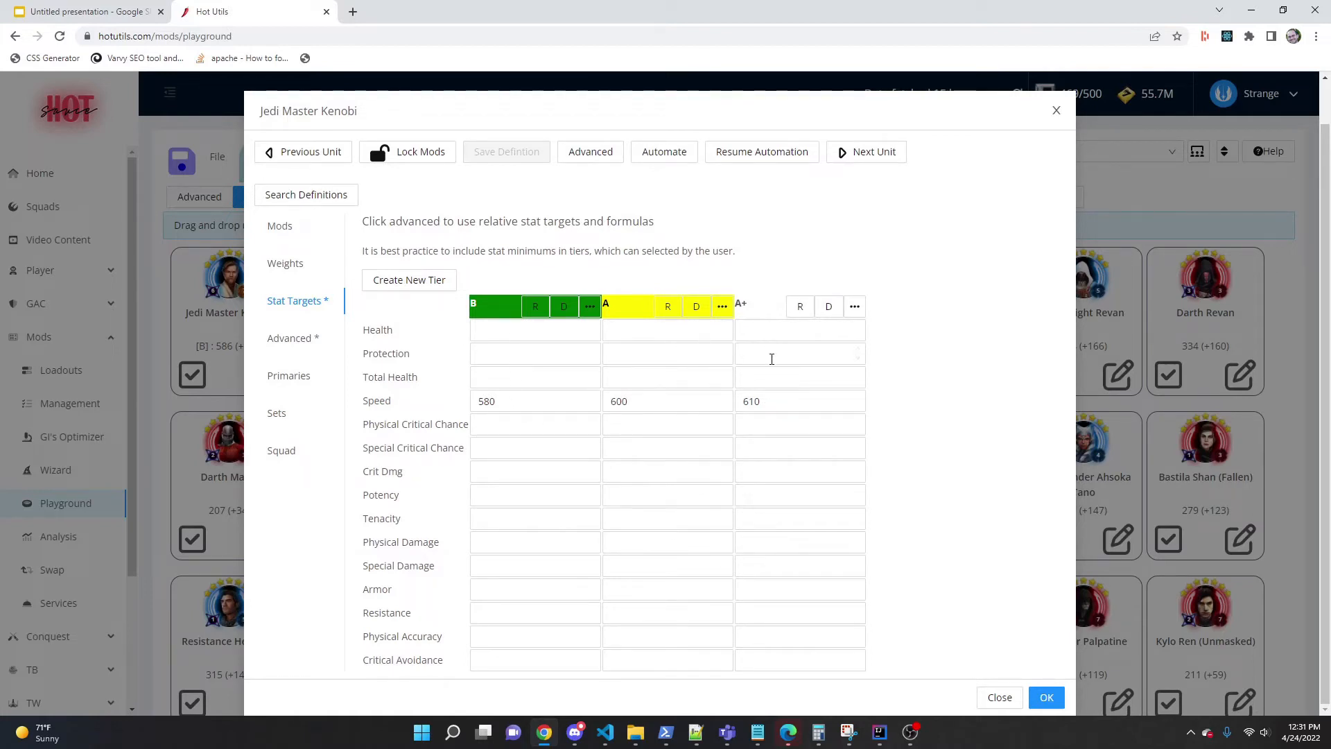
left_click(828, 305)
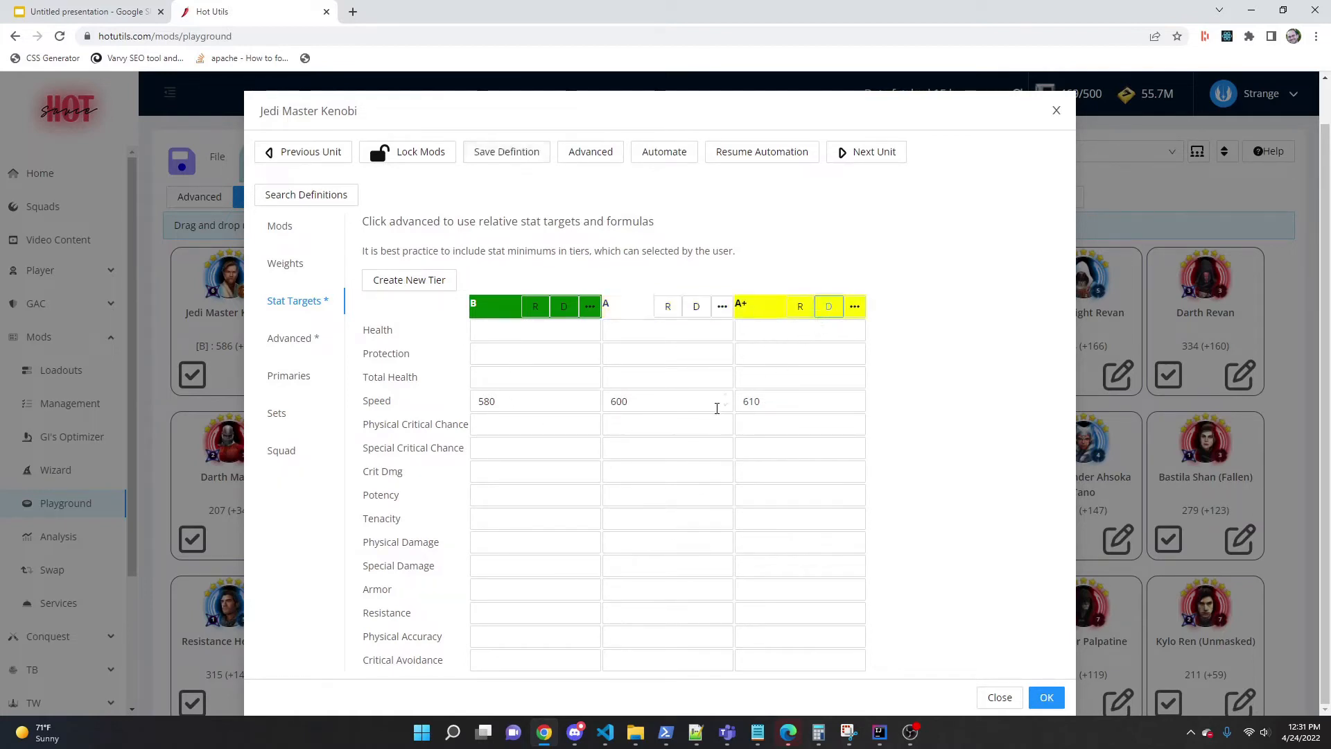
left_click(667, 306)
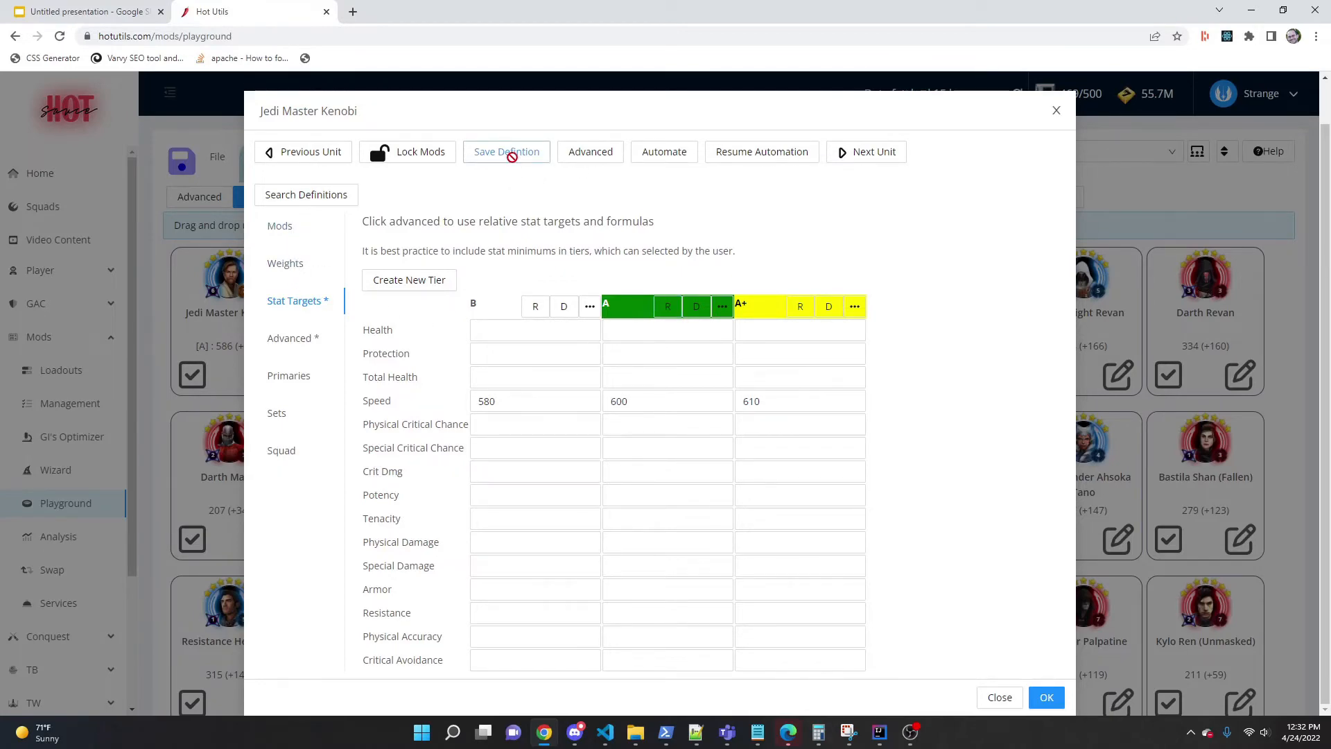
left_click(298, 276)
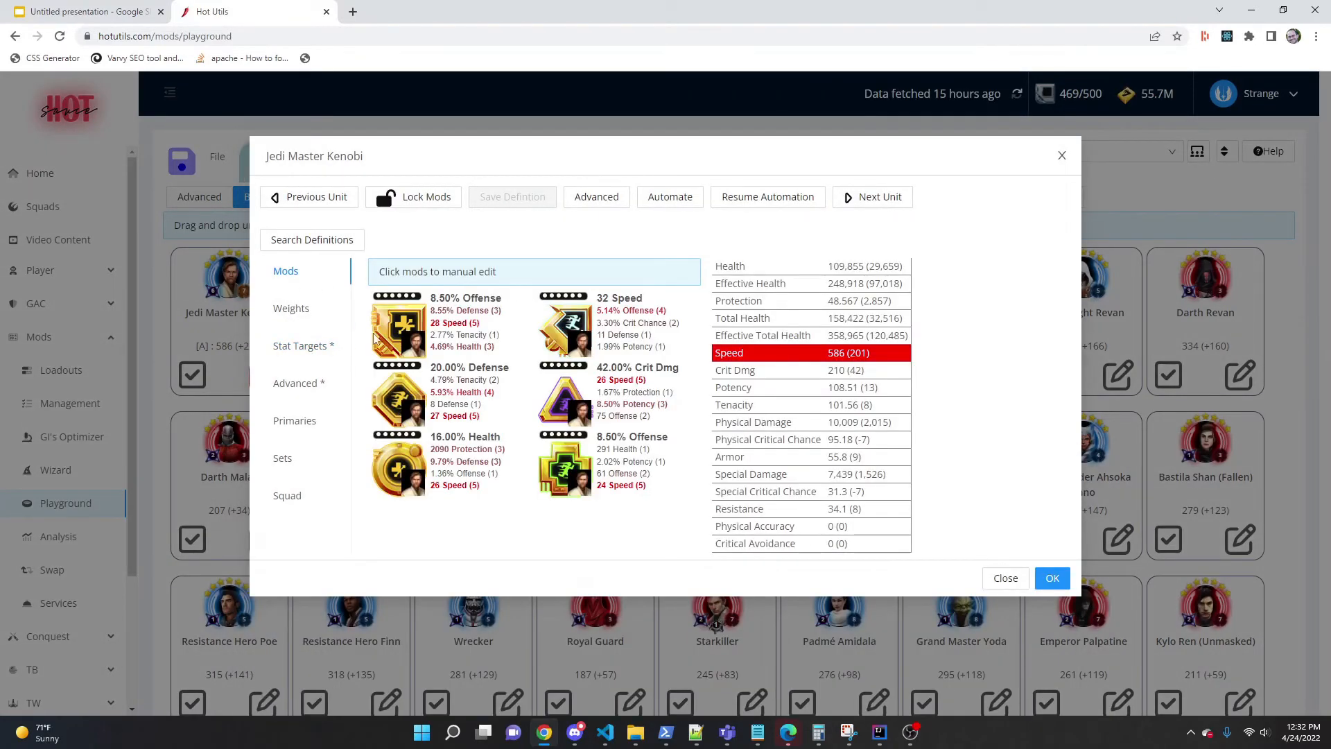
mouse_move(835, 347)
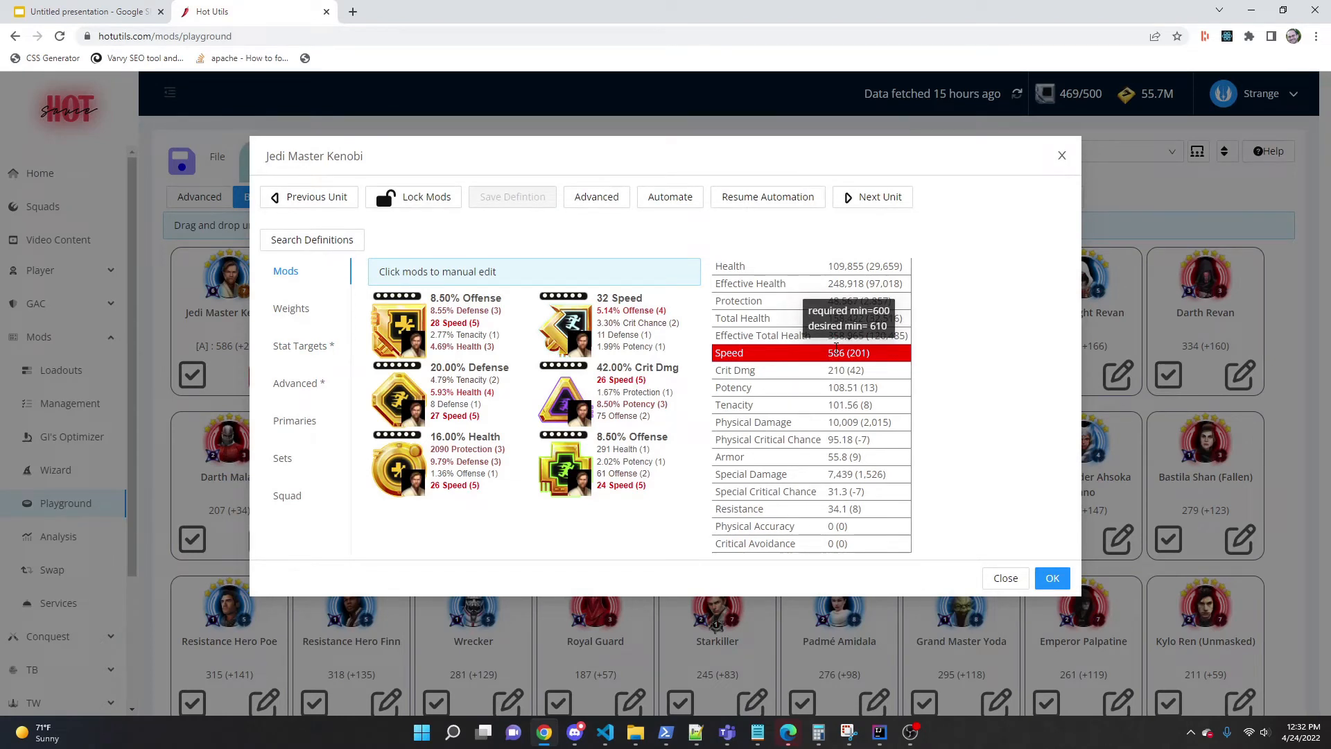
- Make tier B the required stat target tier and switch the requirement back to tier A
left_click(317, 345)
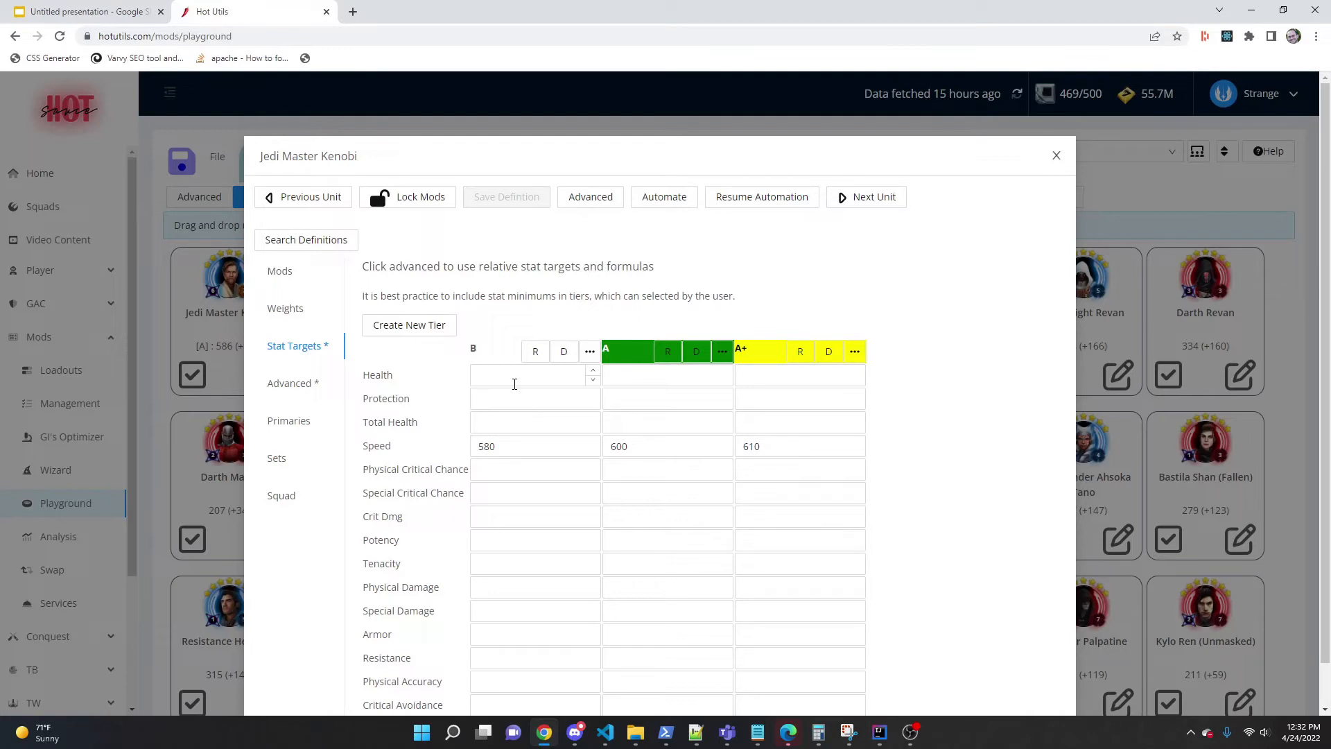
left_click(533, 351)
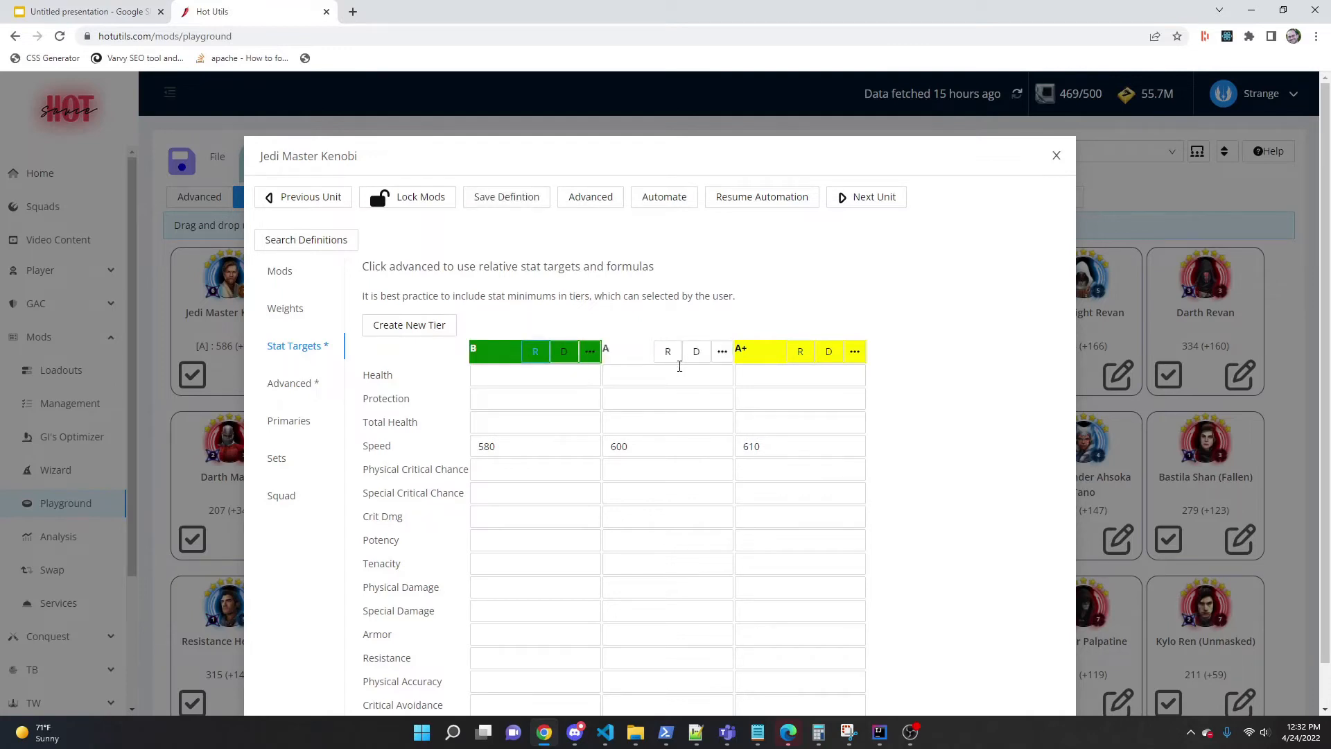
left_click(670, 354)
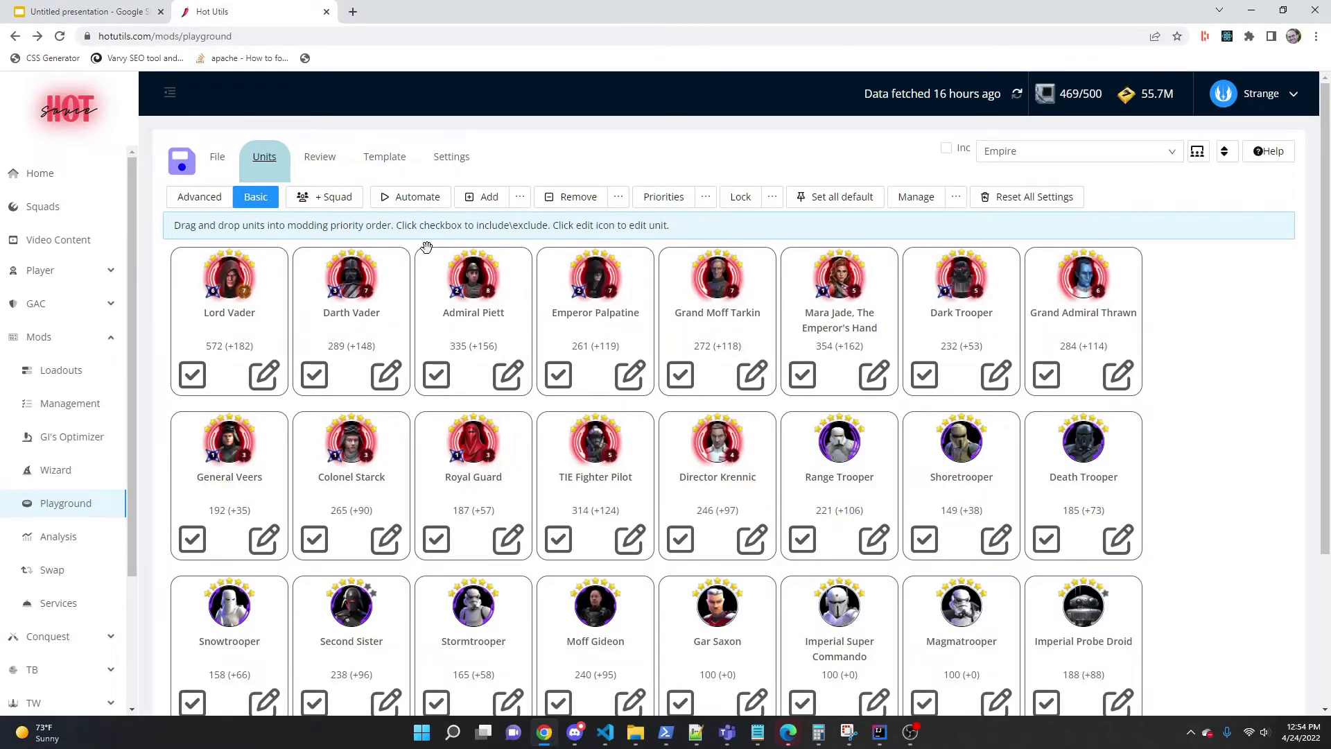
- Open Grand Admiral Thrawn's advanced unit settings and add a new required stat target for Speed
left_click(1117, 388)
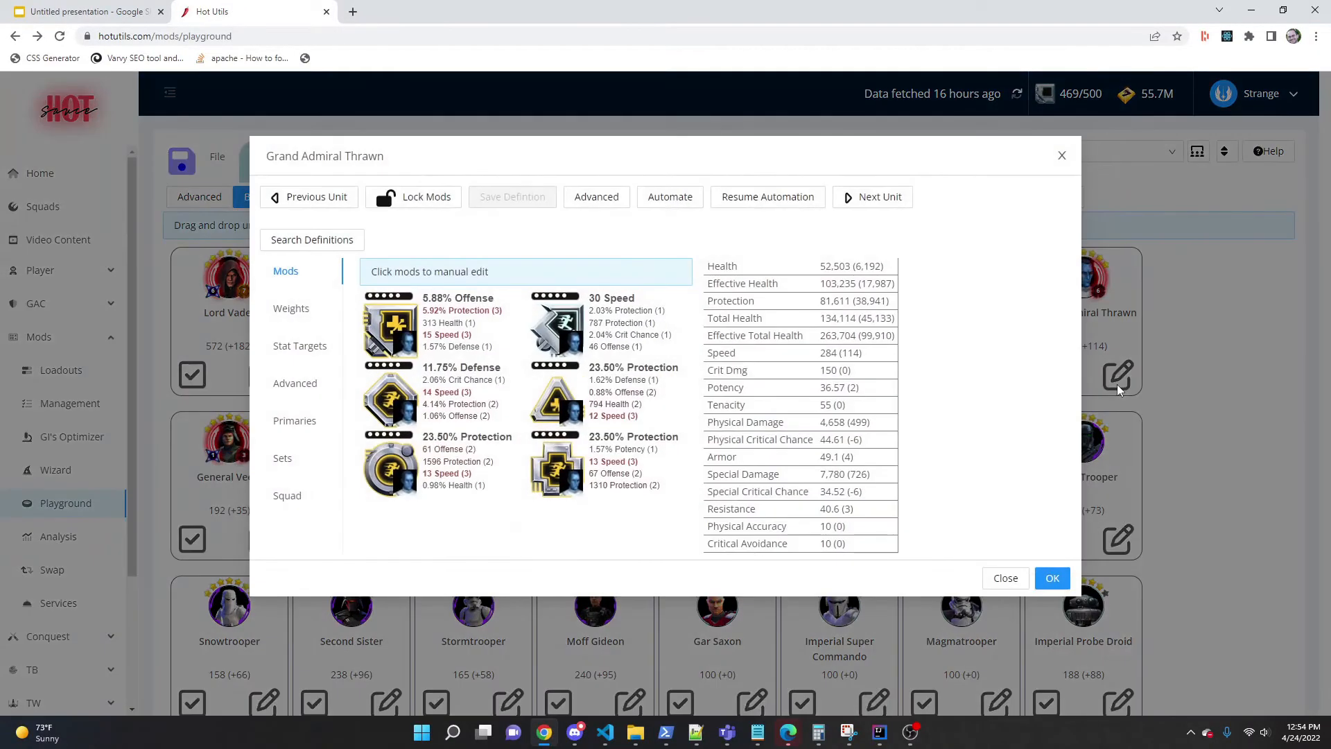
left_click(302, 346)
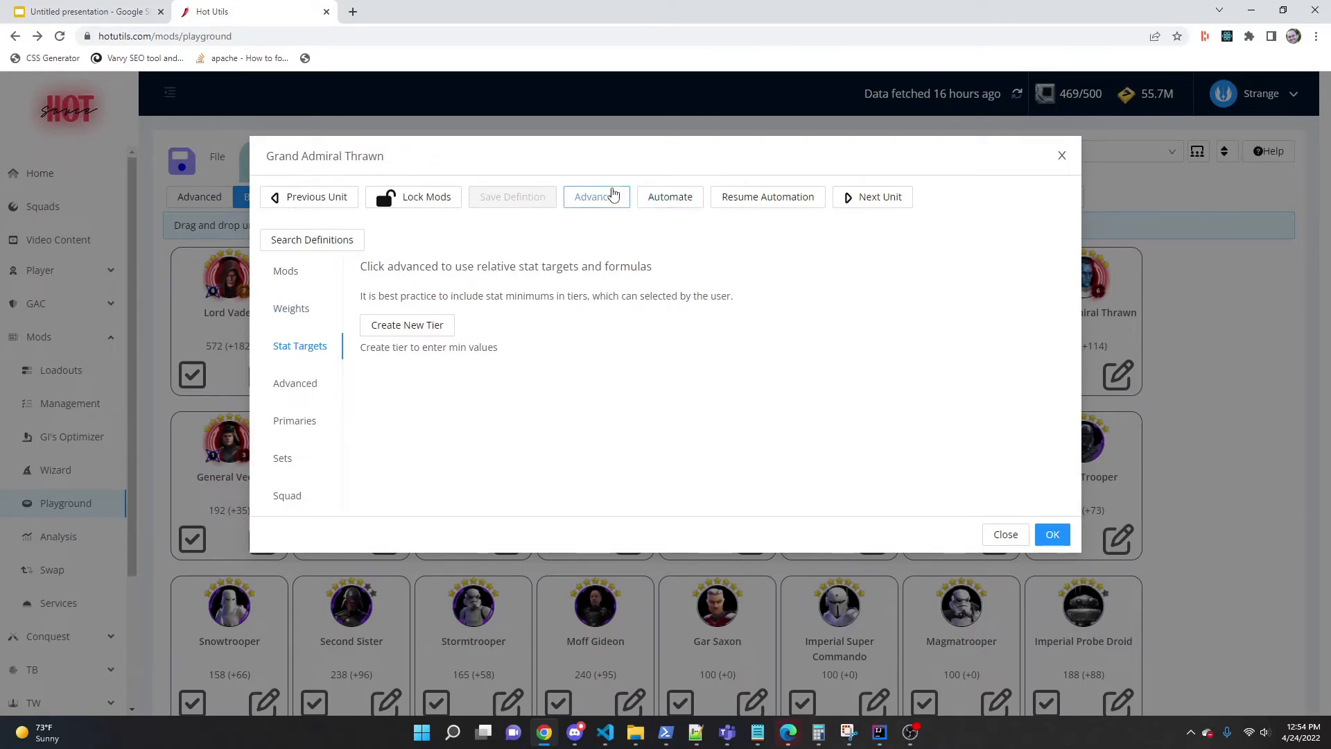
left_click(613, 193)
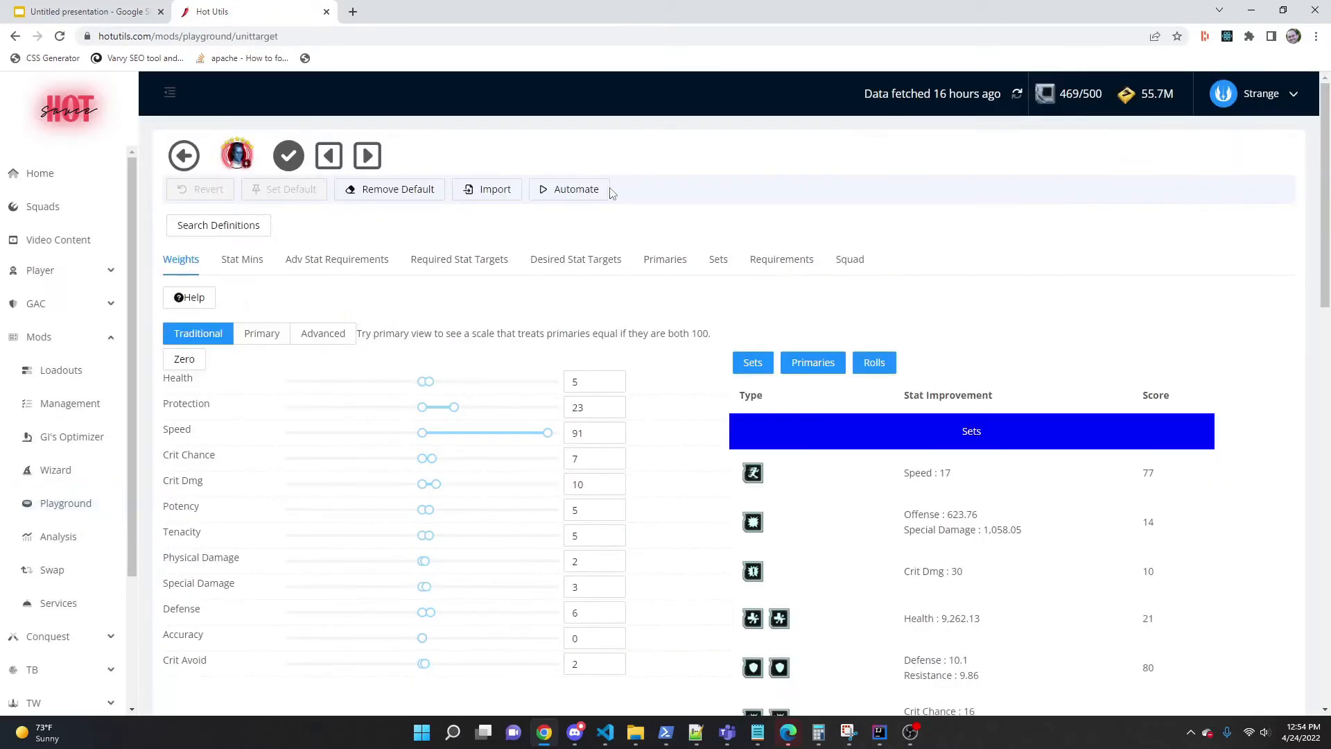
left_click(436, 259)
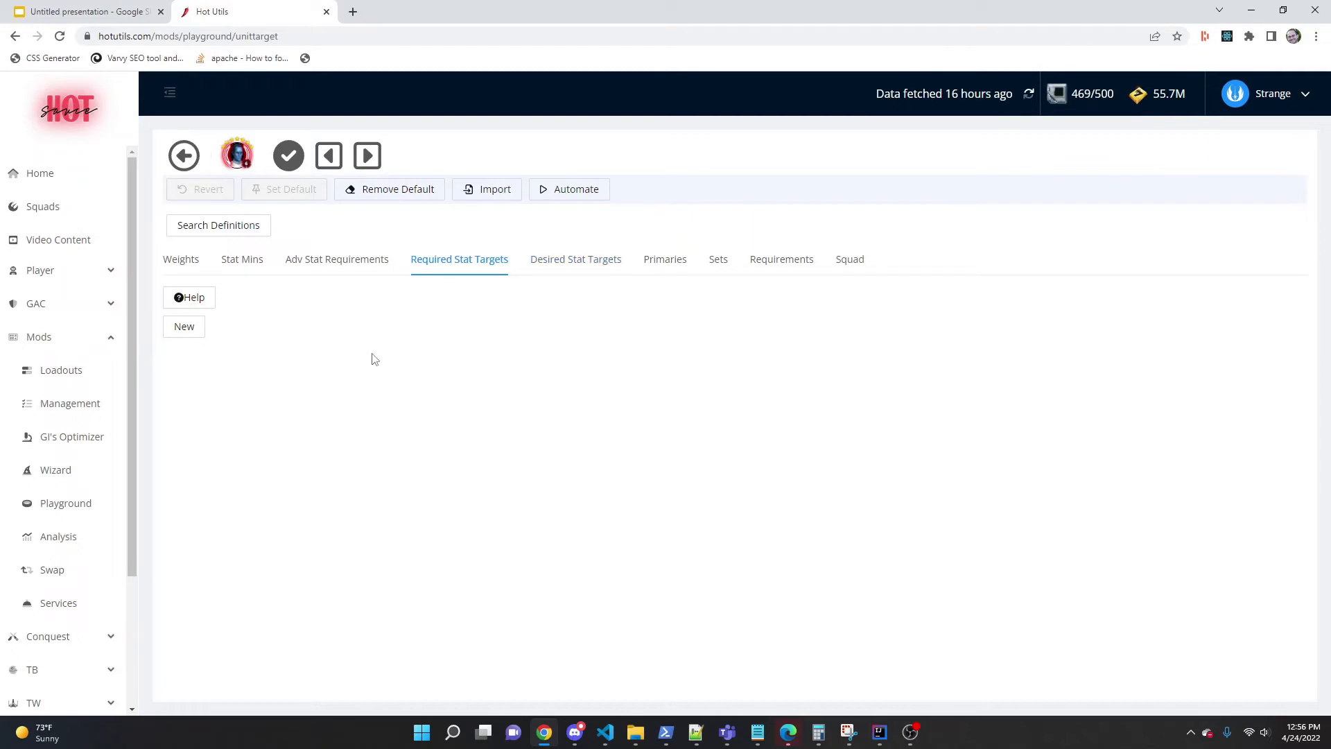
left_click(182, 327)
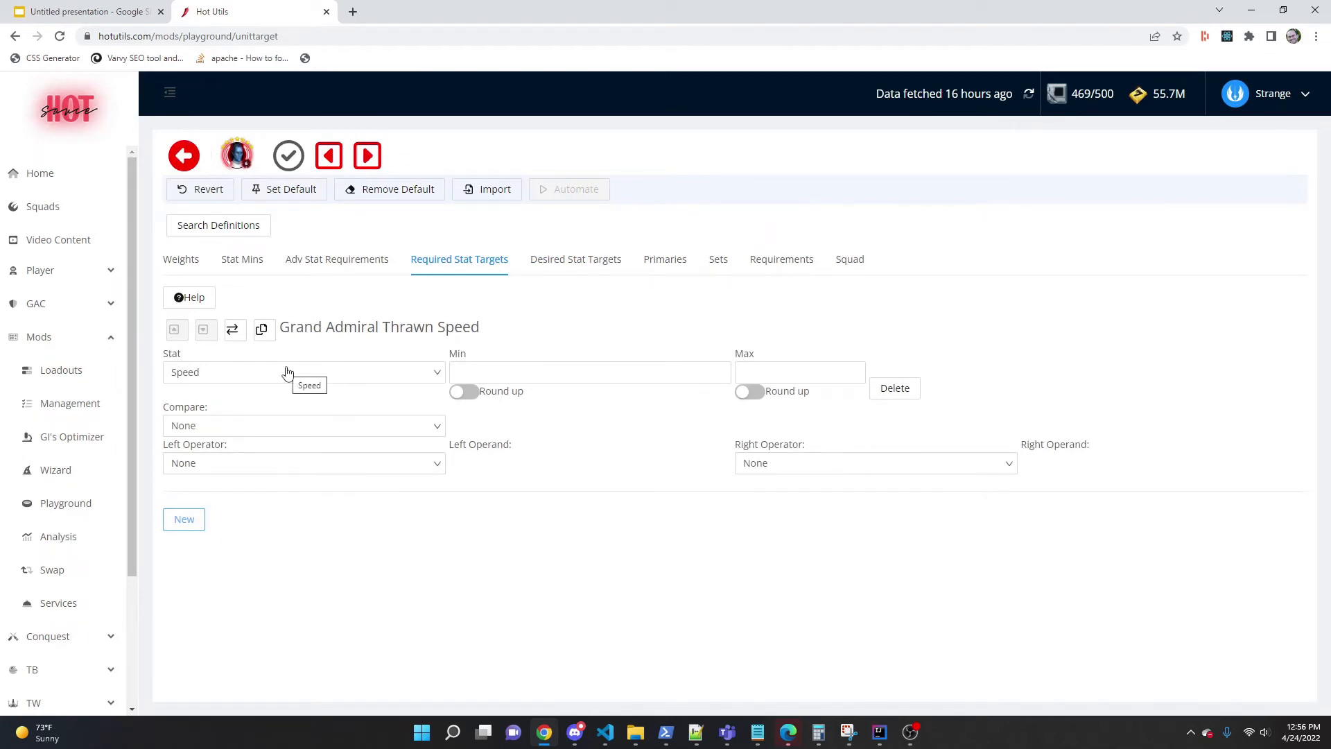
- Compare Thrawn's required Speed target with Darth Vader's same stat and set its minimum to 0
left_click(511, 375)
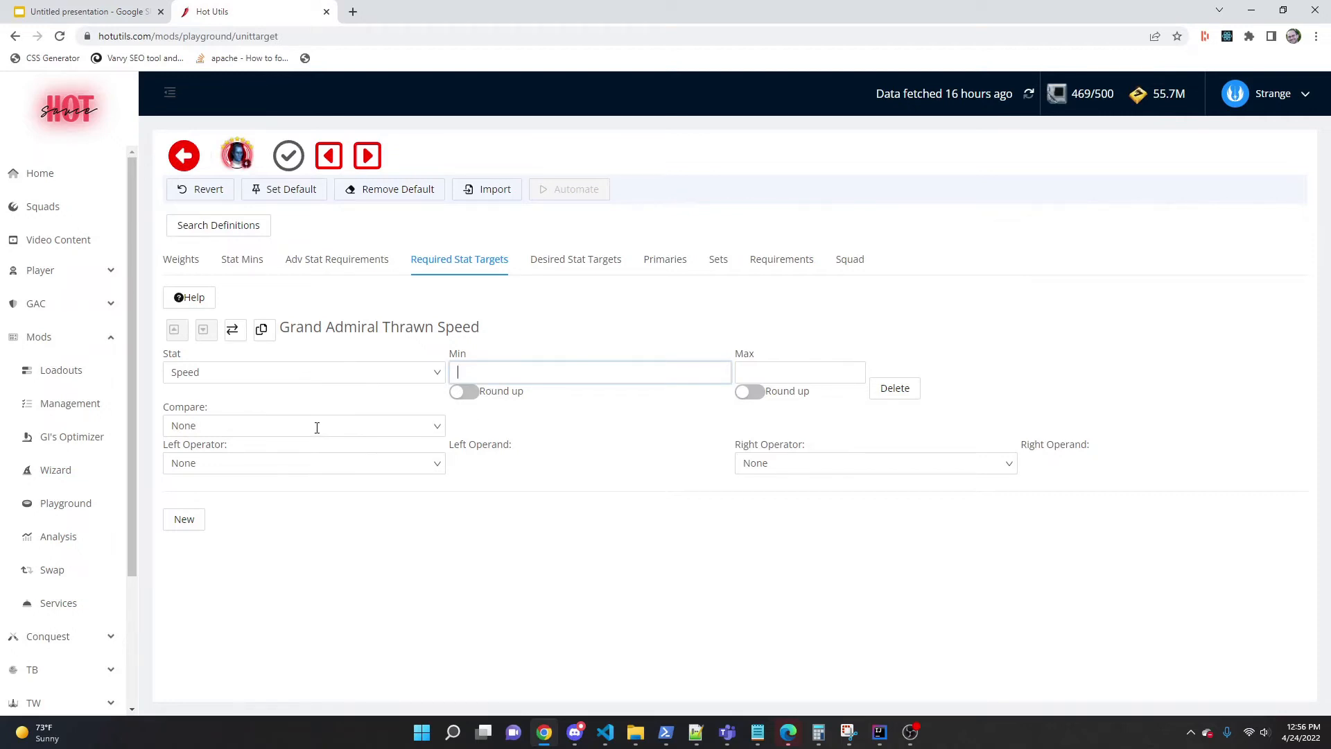
left_click(290, 428)
type("Darth")
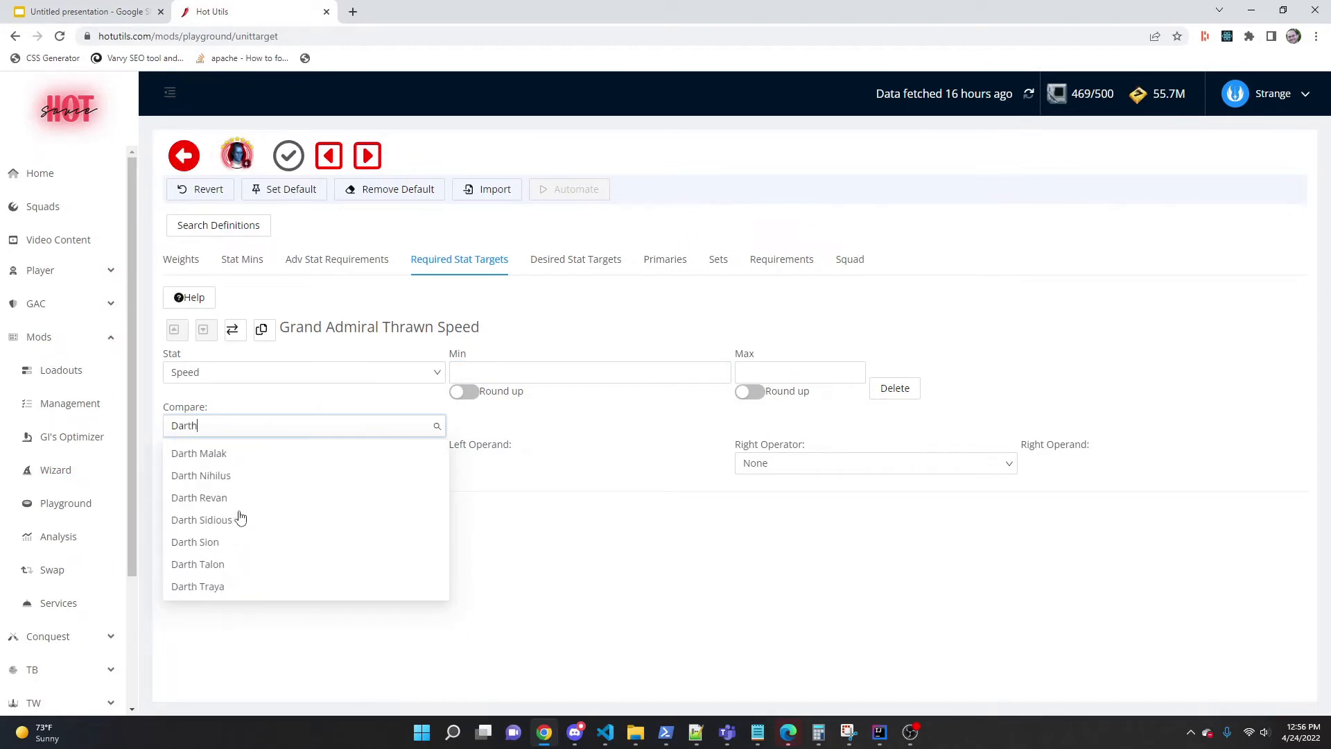
key("BackSpace")
key("BackSpace")
key("BackSpace")
key("BackSpace")
key("BackSpace")
type("Vade")
left_click(232, 454)
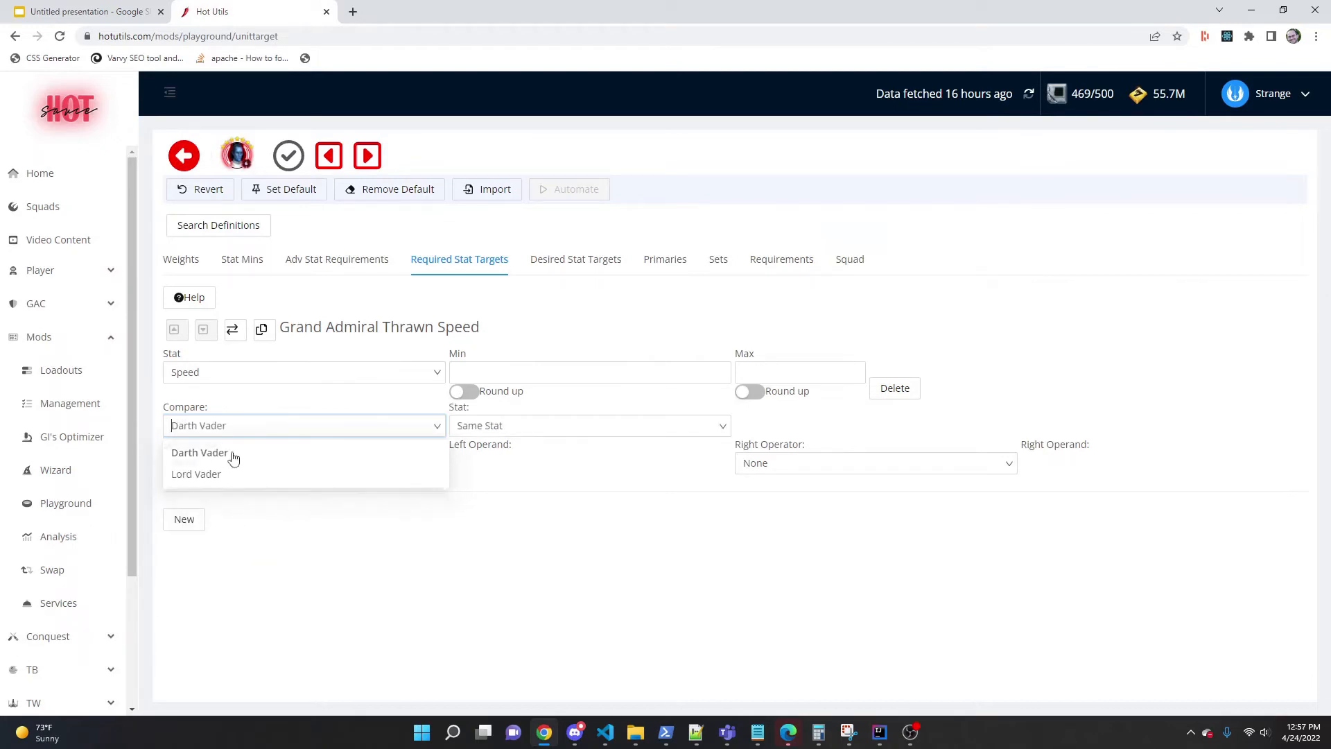
left_click(503, 373)
type("0")
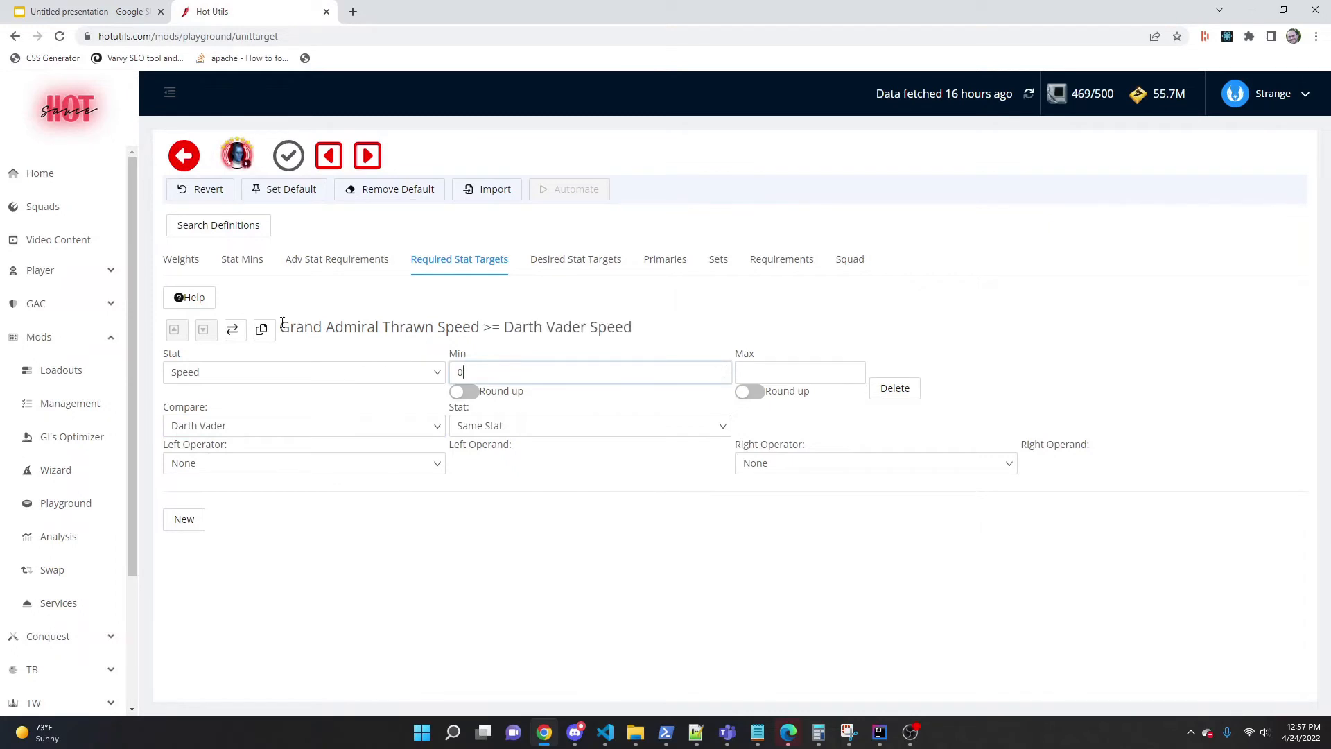
left_click_drag(285, 326, 668, 330)
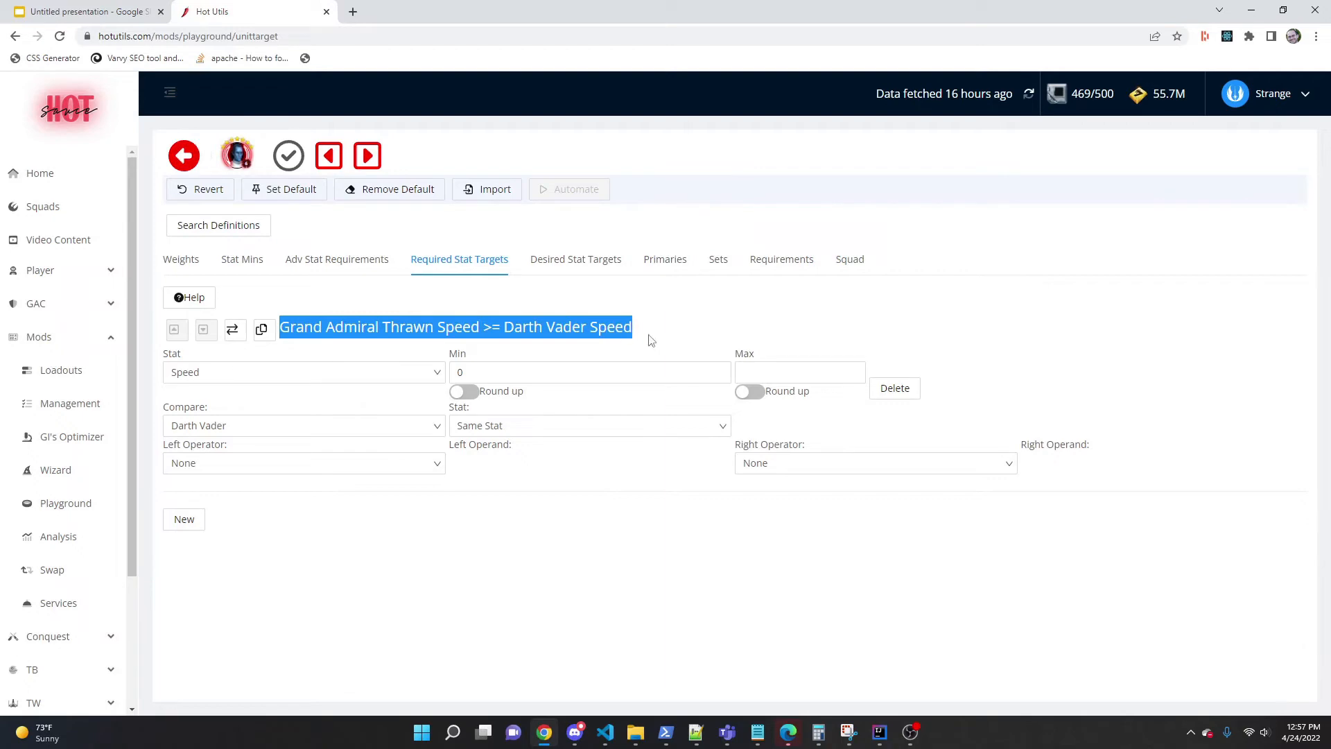
- Save Thrawn's relative Speed target and check his current Speed against the required minimum in the playground
left_click(298, 151)
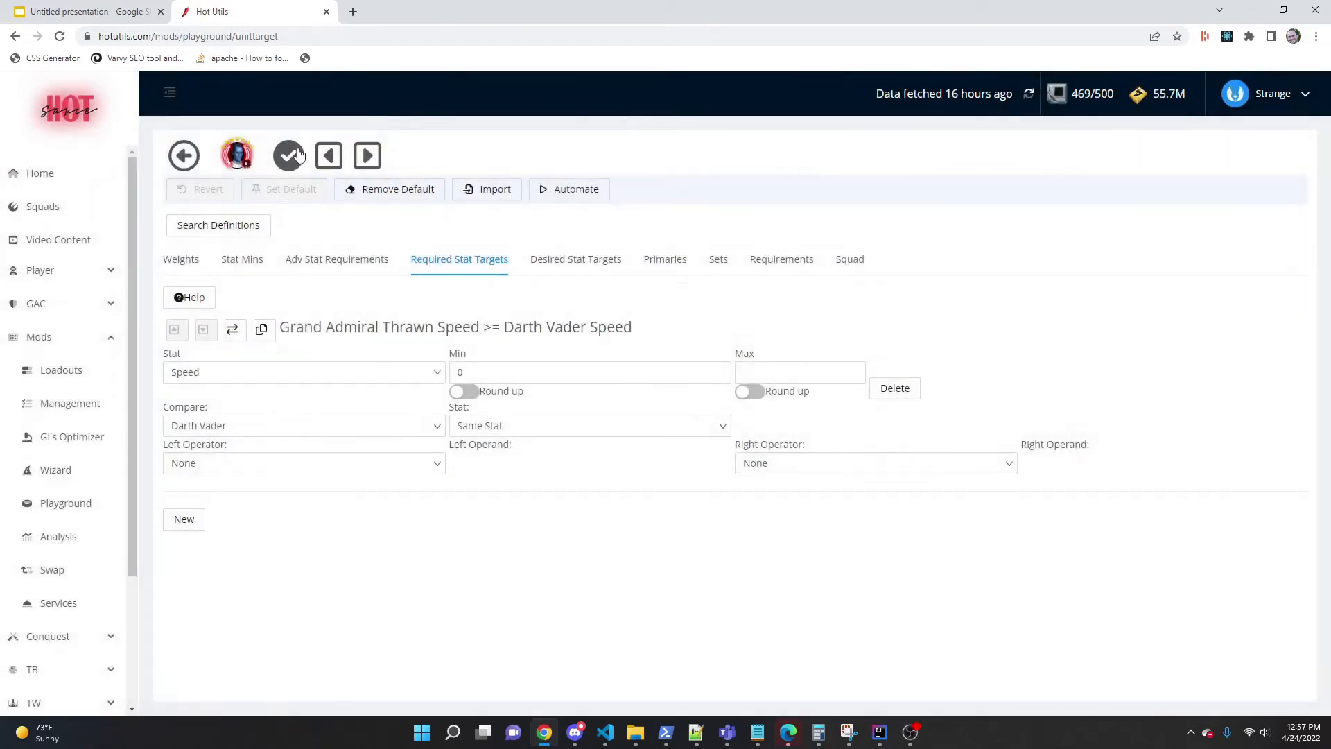
left_click(191, 155)
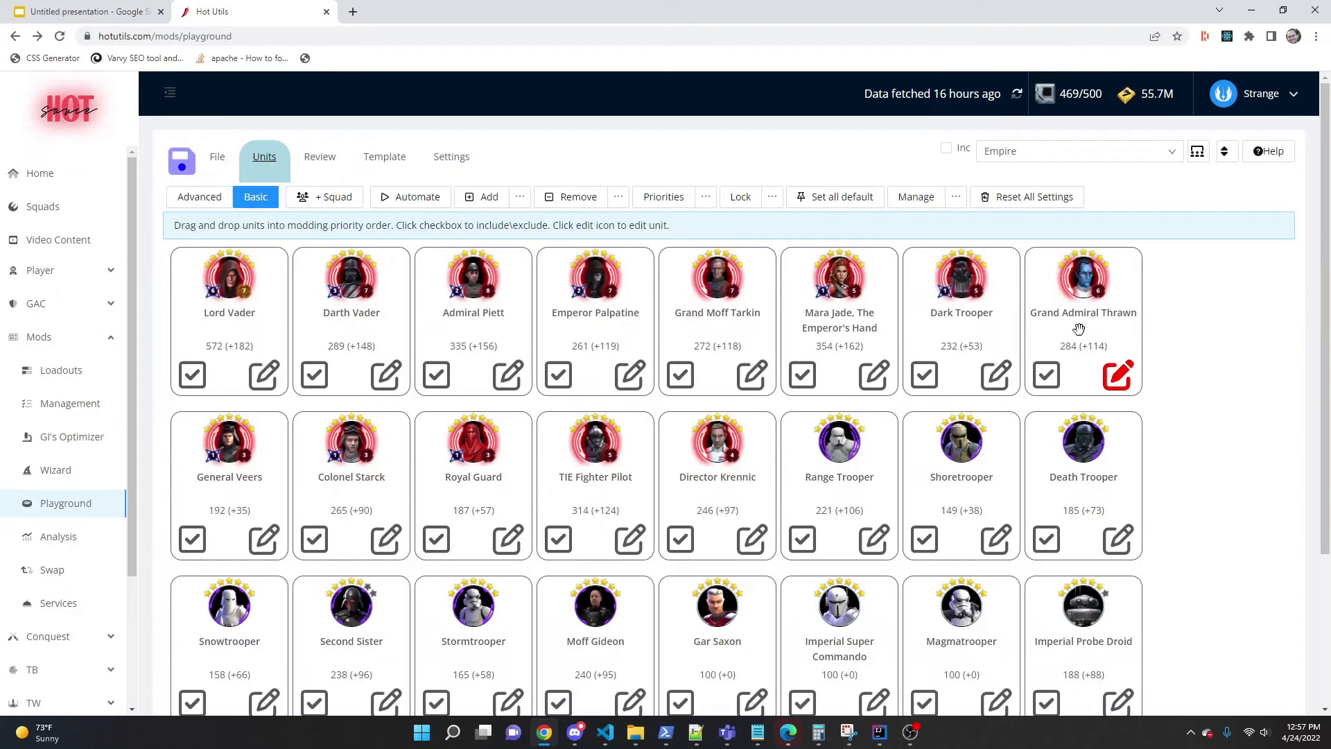
left_click(1118, 381)
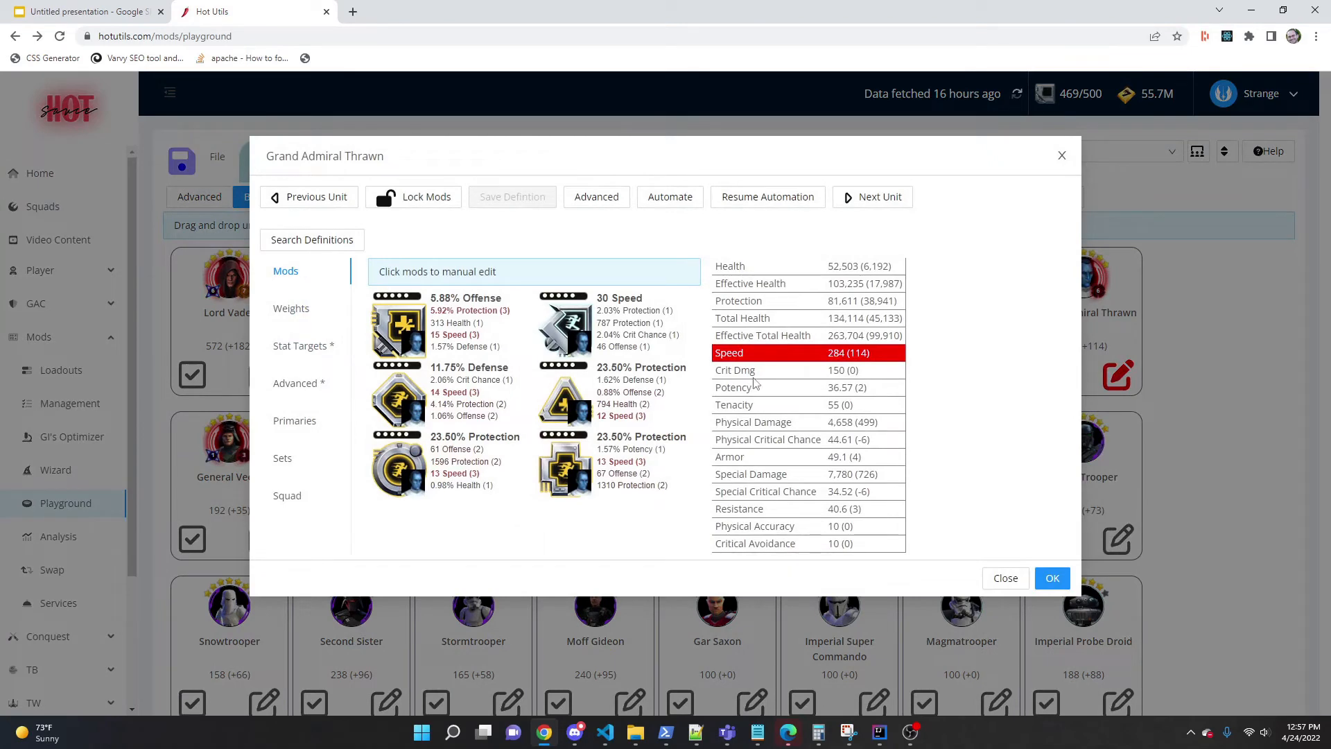
triple_click(873, 355)
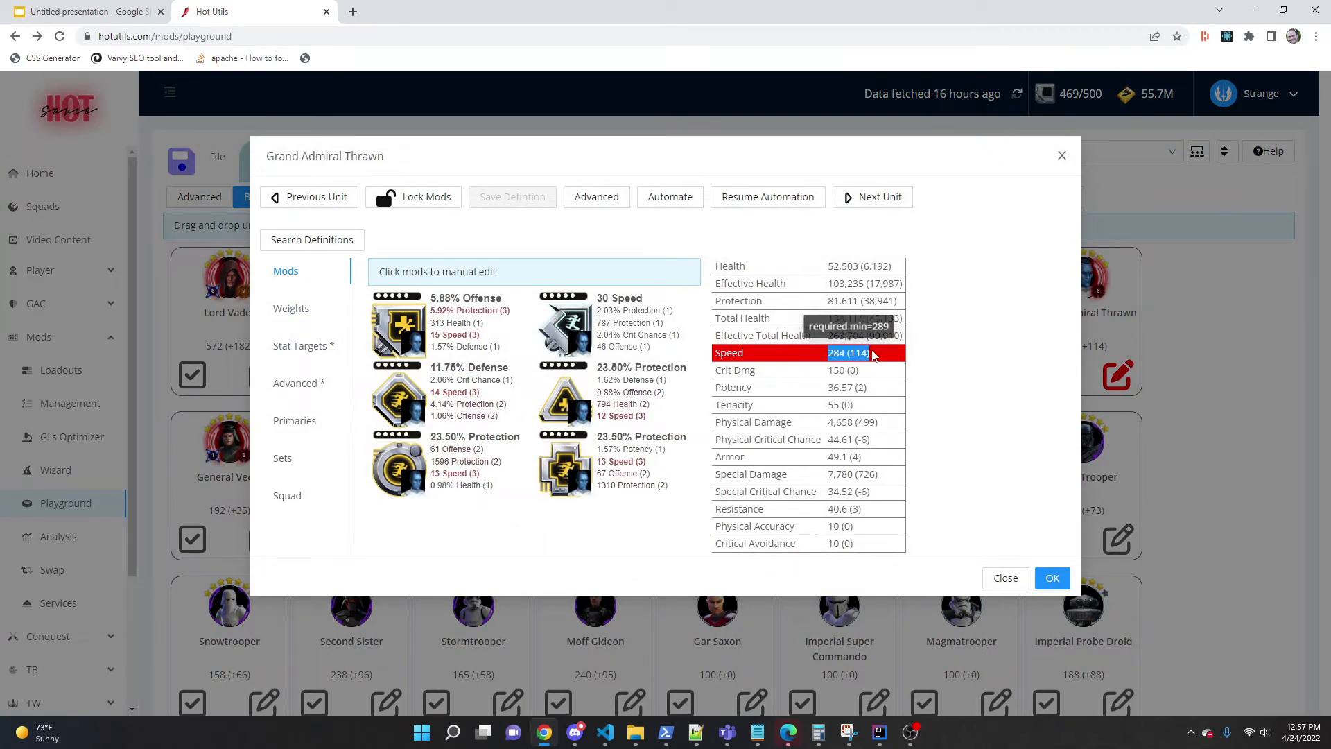
- Compare Grand Admiral Thrawn's Speed and its required minimum with Darth Vader's current Speed in the playground
left_click(1055, 156)
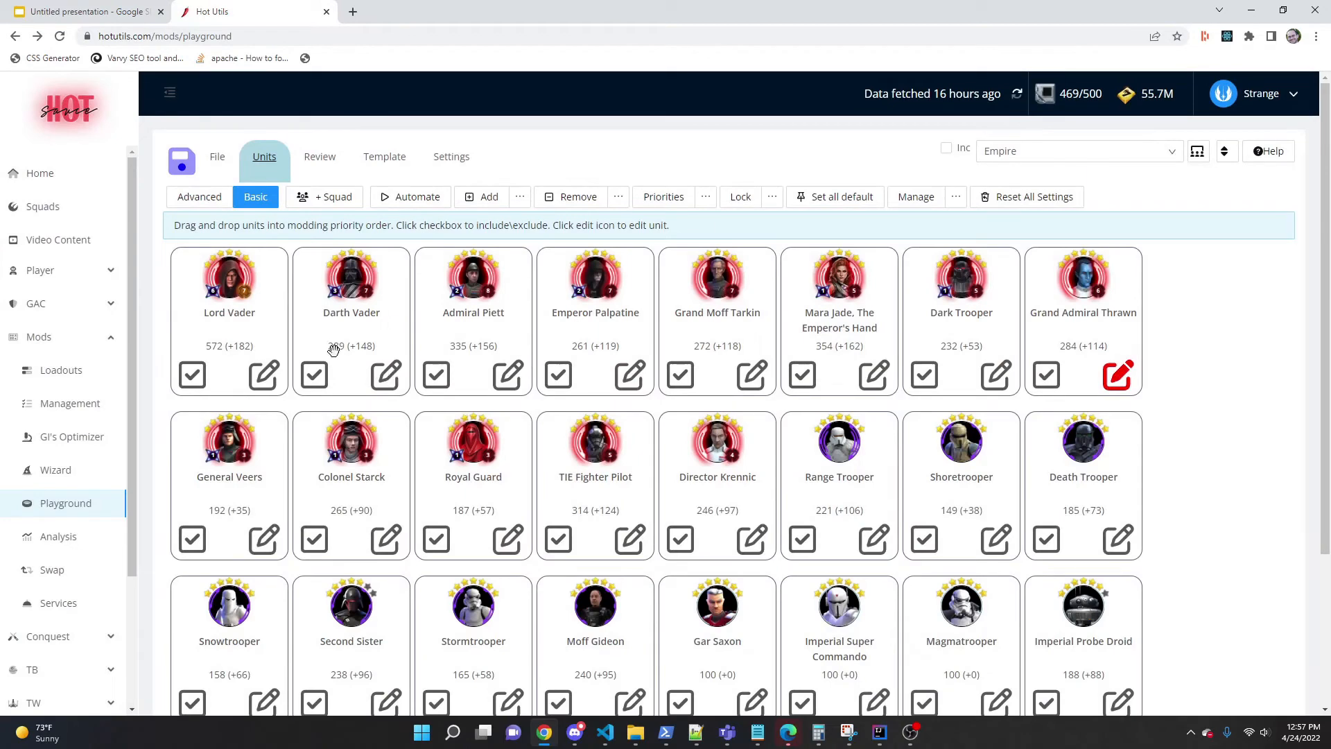
left_click(1125, 381)
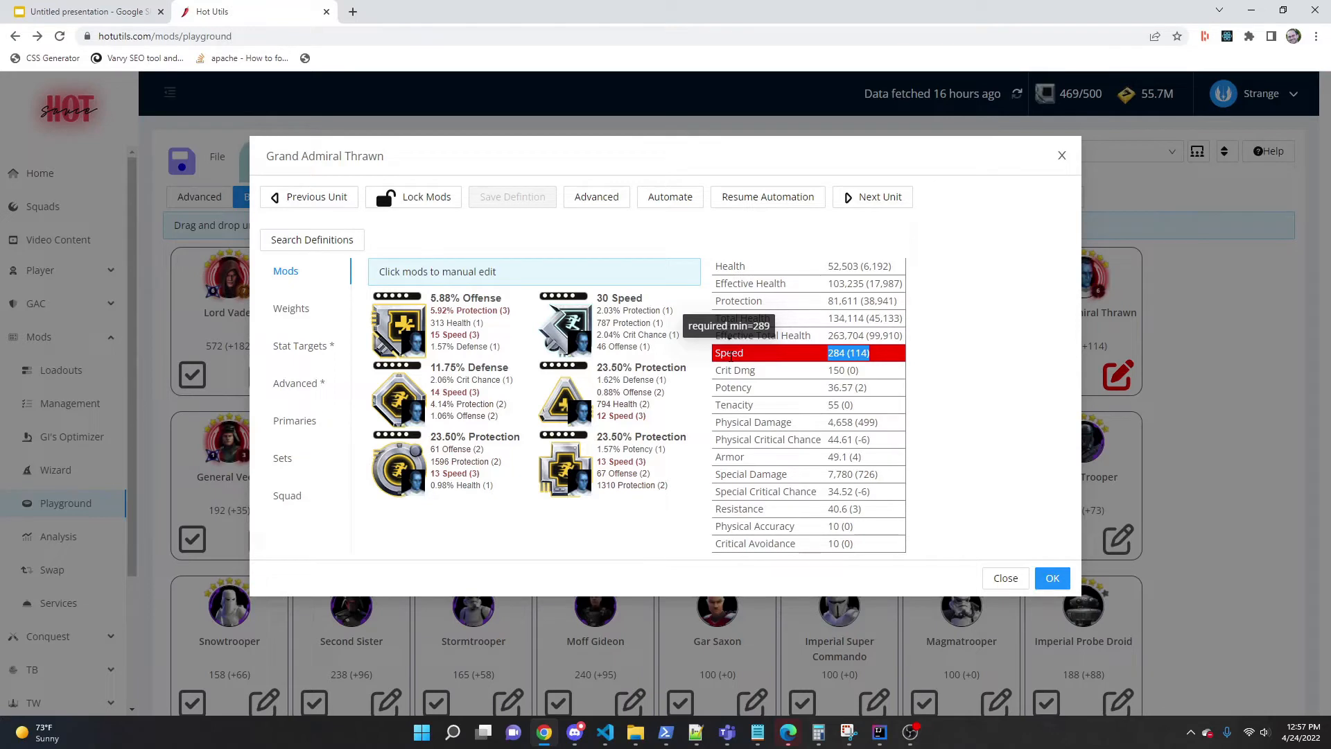
left_click(847, 402)
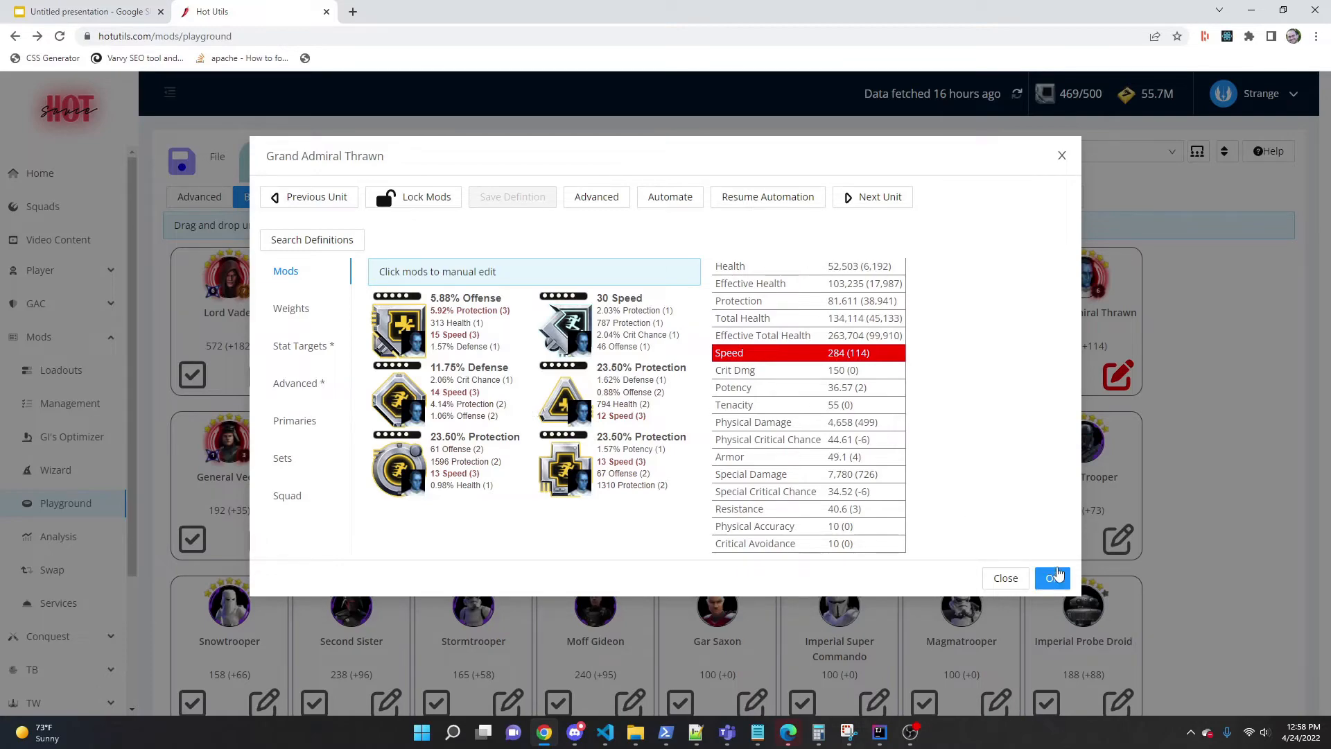
left_click(1052, 577)
- Replace Darth Vader's square mod with the 5.88% Offense mod that has 8 Speed and 1315 Protection, and lock his mods
left_click(386, 377)
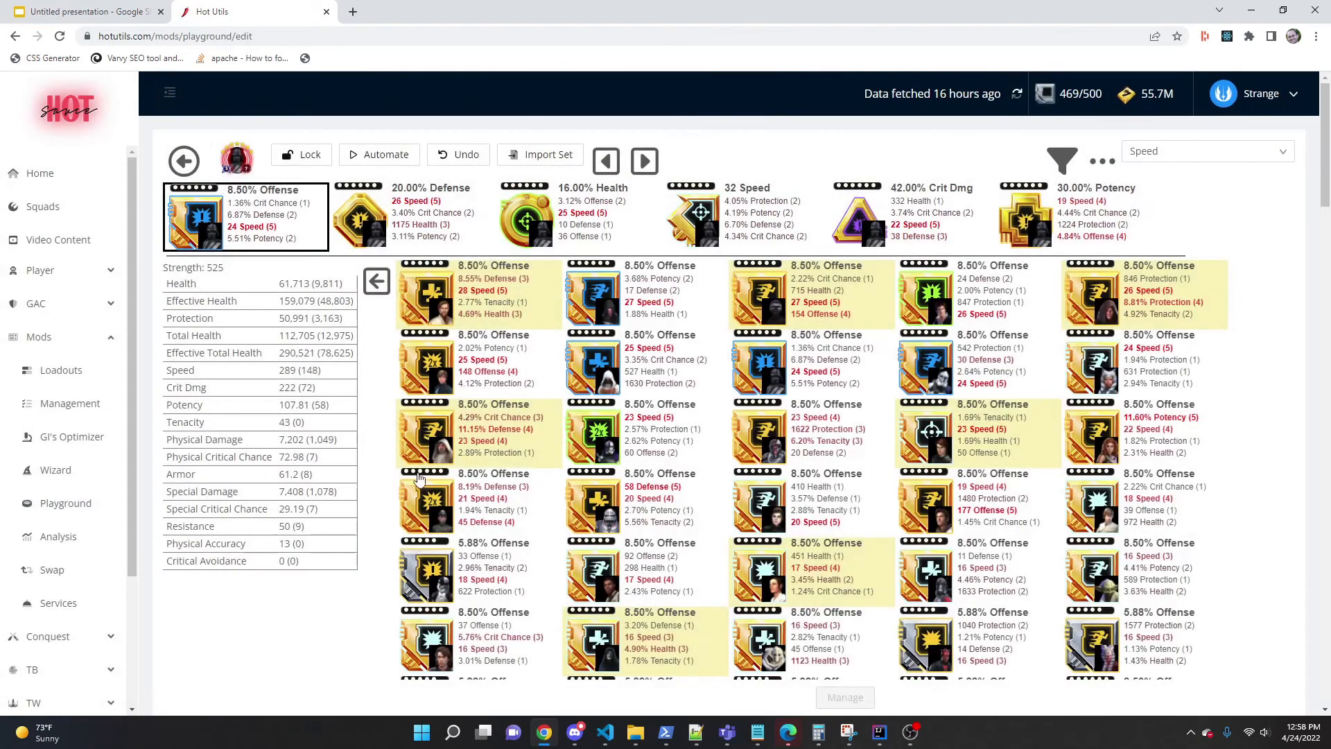
scroll(1173, 263, "down", 10)
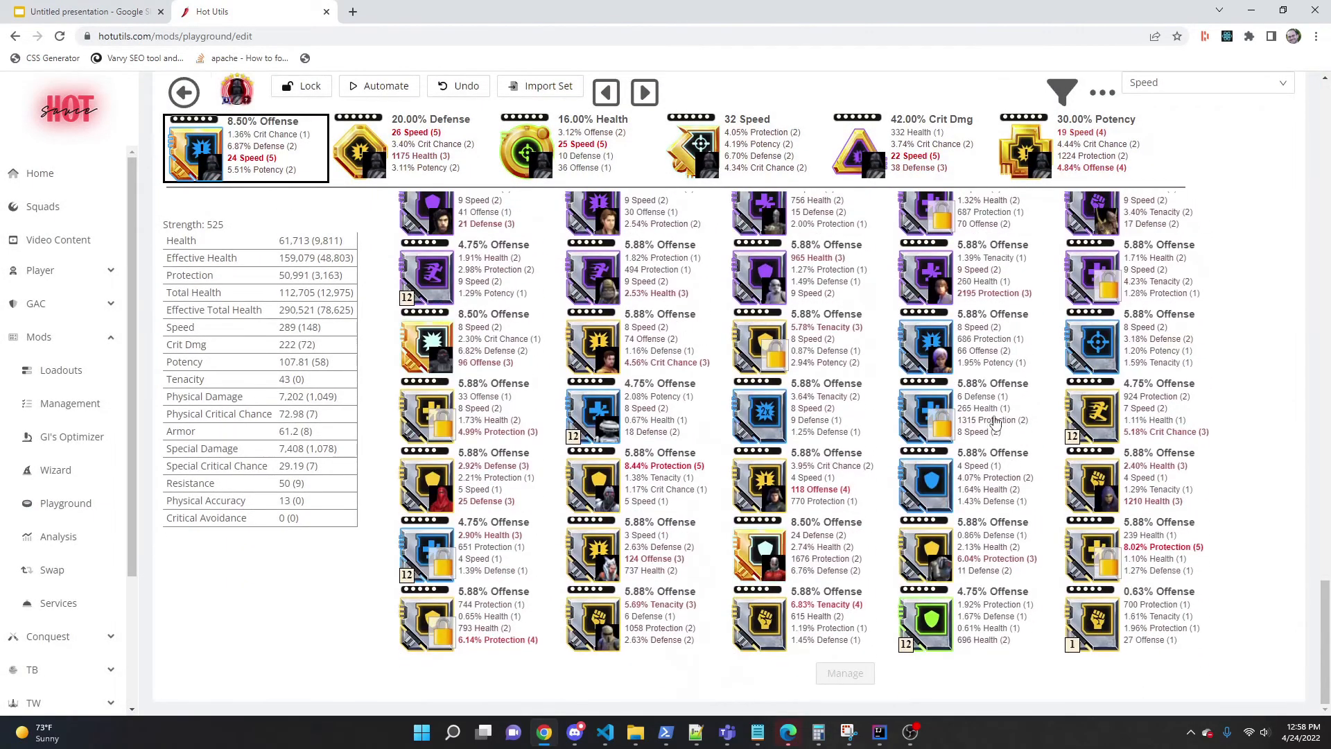
left_click(993, 422)
left_click_drag(322, 336, 375, 339)
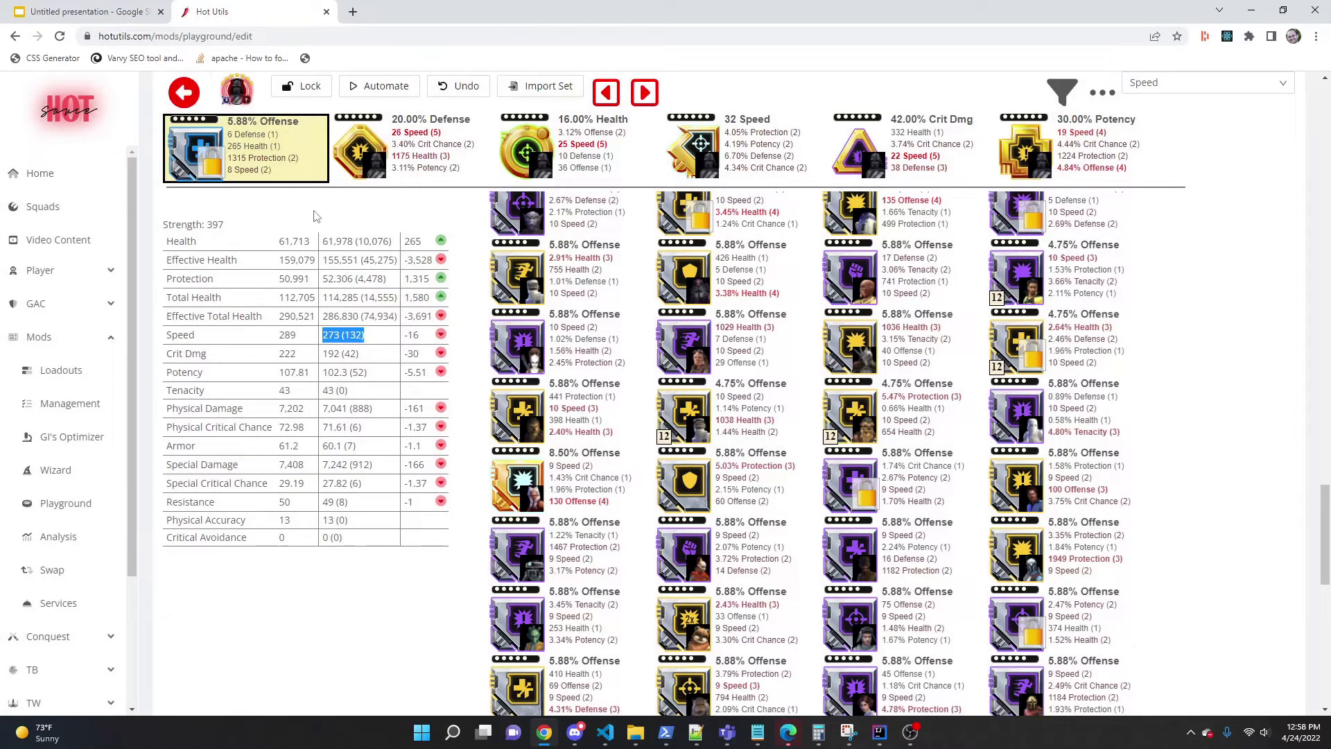
left_click(308, 85)
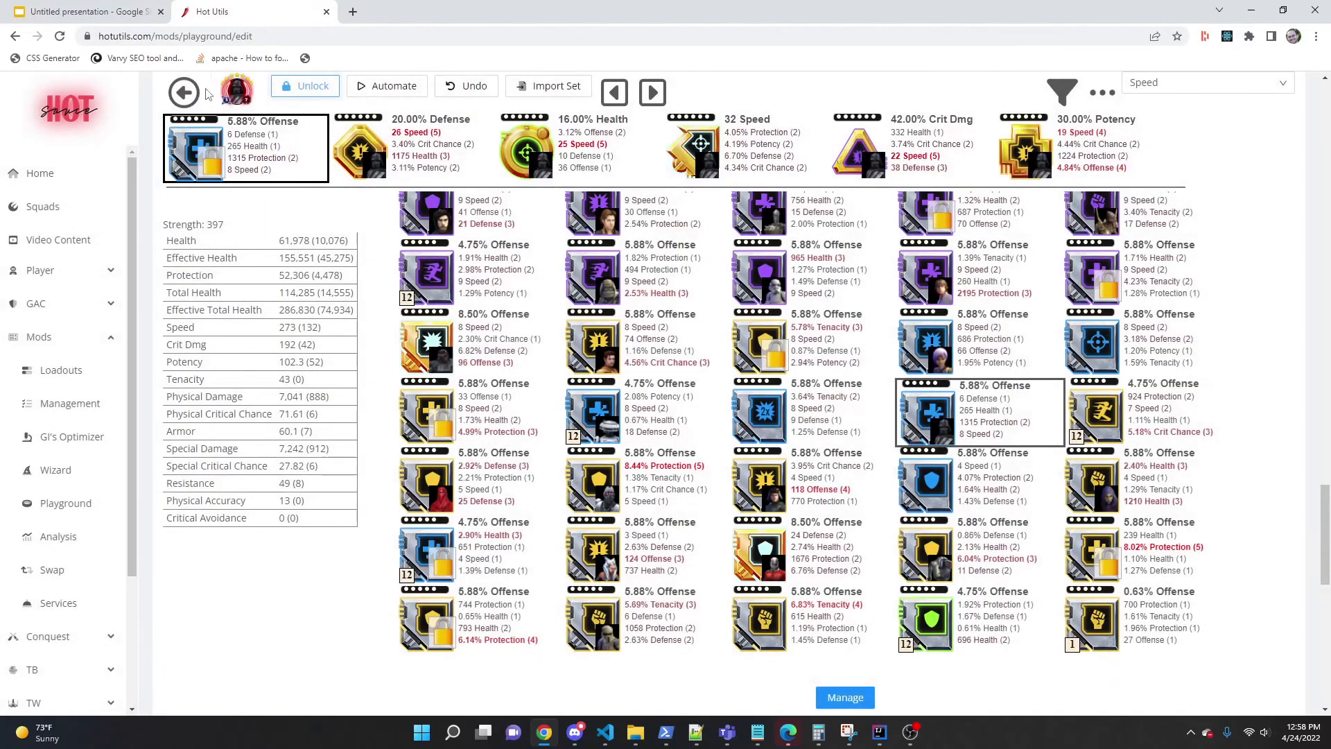
left_click(183, 92)
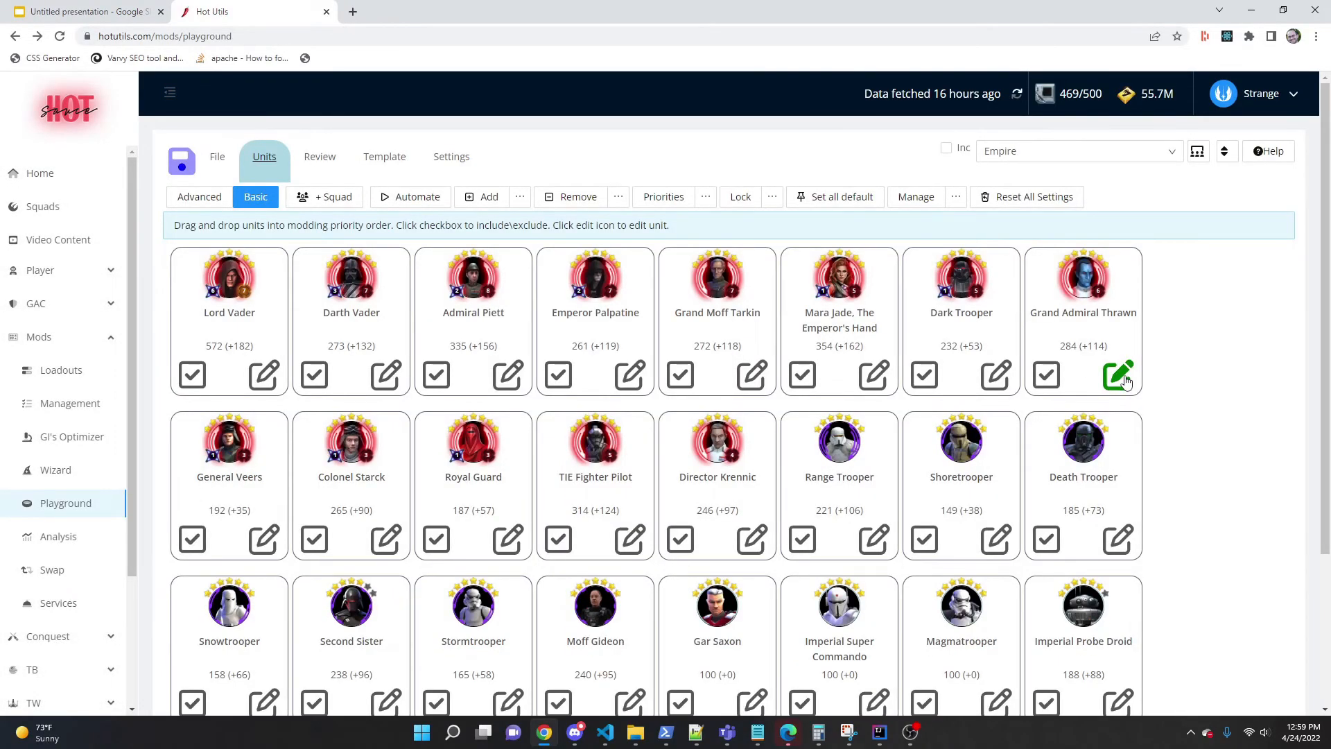
- Recheck Thrawn's Speed against its required target and open the required stat targets in his advanced settings
left_click(1127, 382)
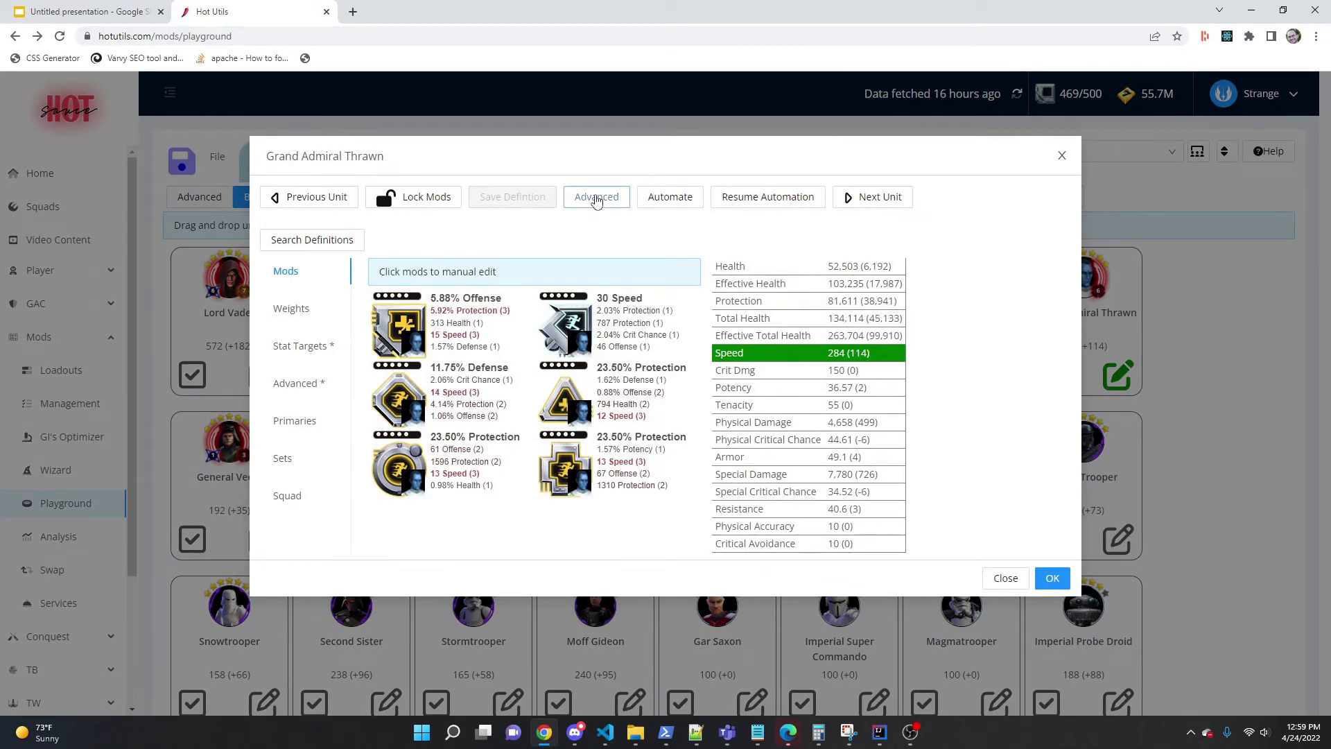
left_click(596, 198)
left_click(441, 264)
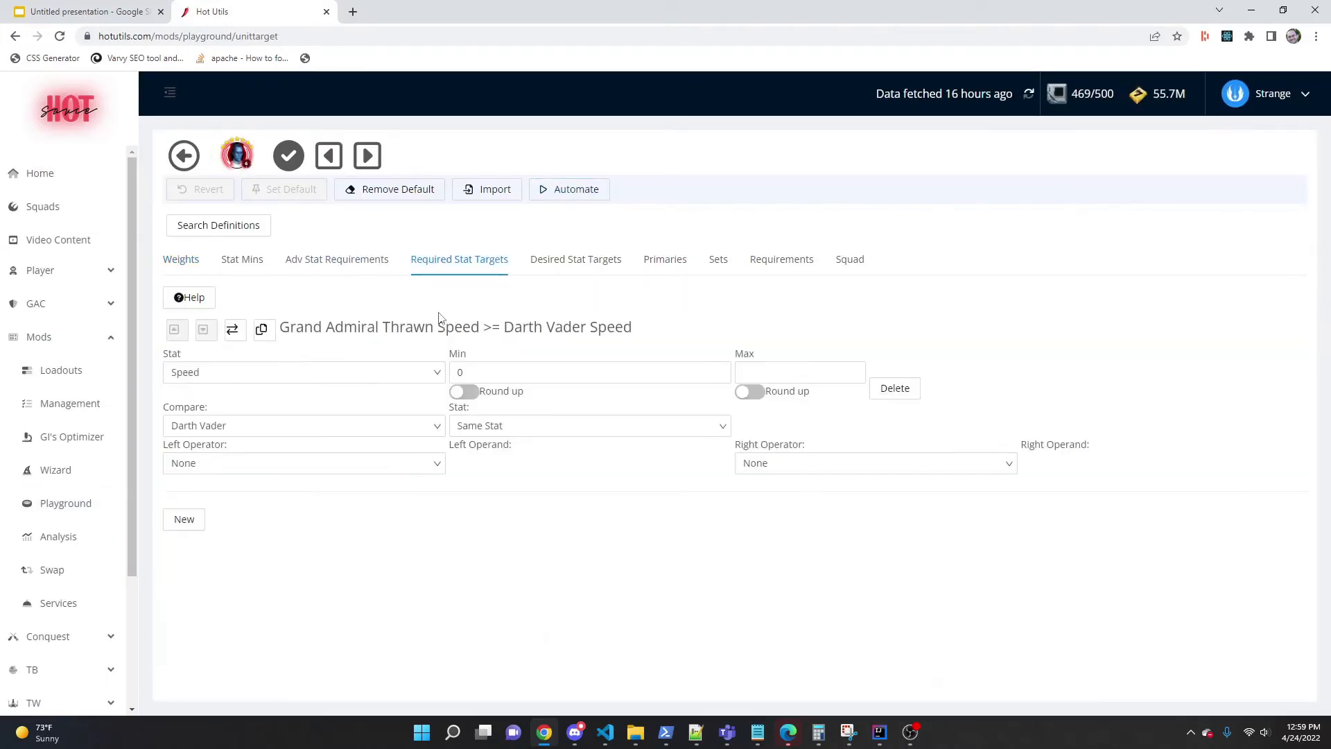
- Try a minimum of 5 for Thrawn's required Speed target, and return the minimum to 0
left_click_drag(475, 371, 452, 371)
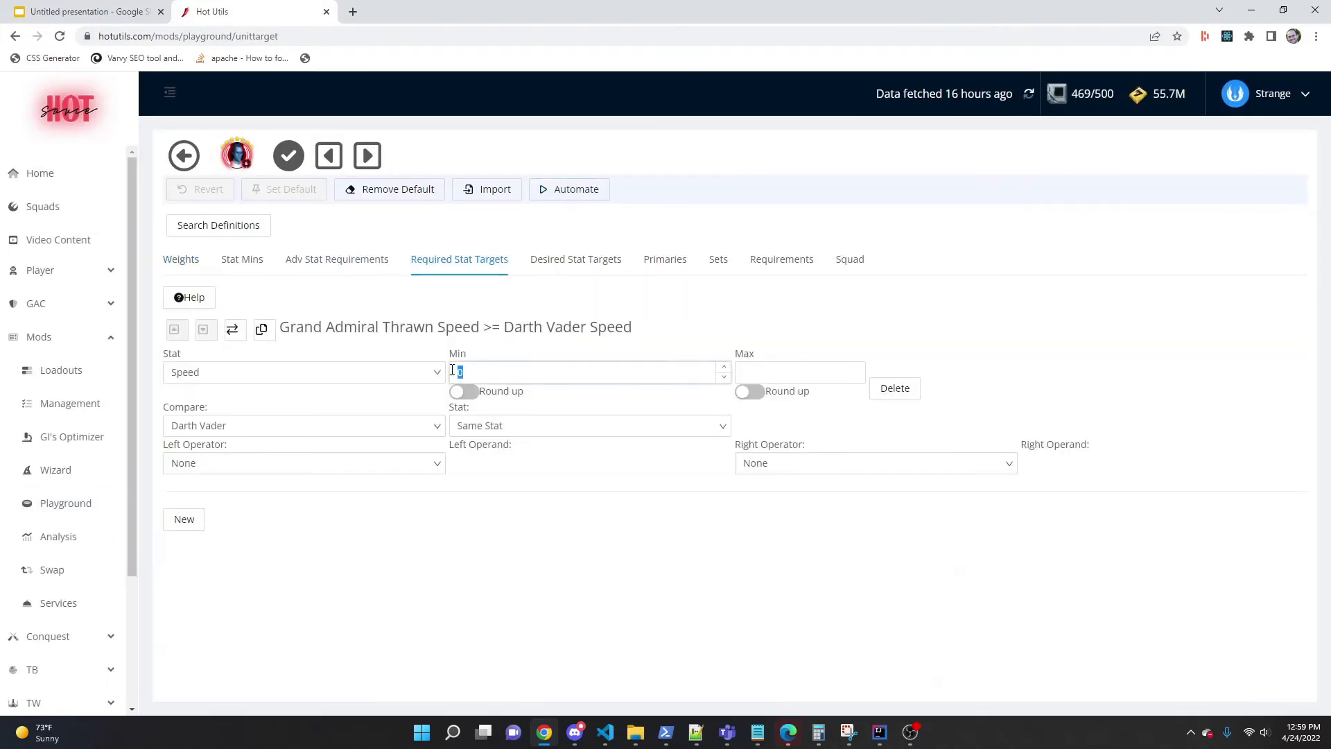
type("5")
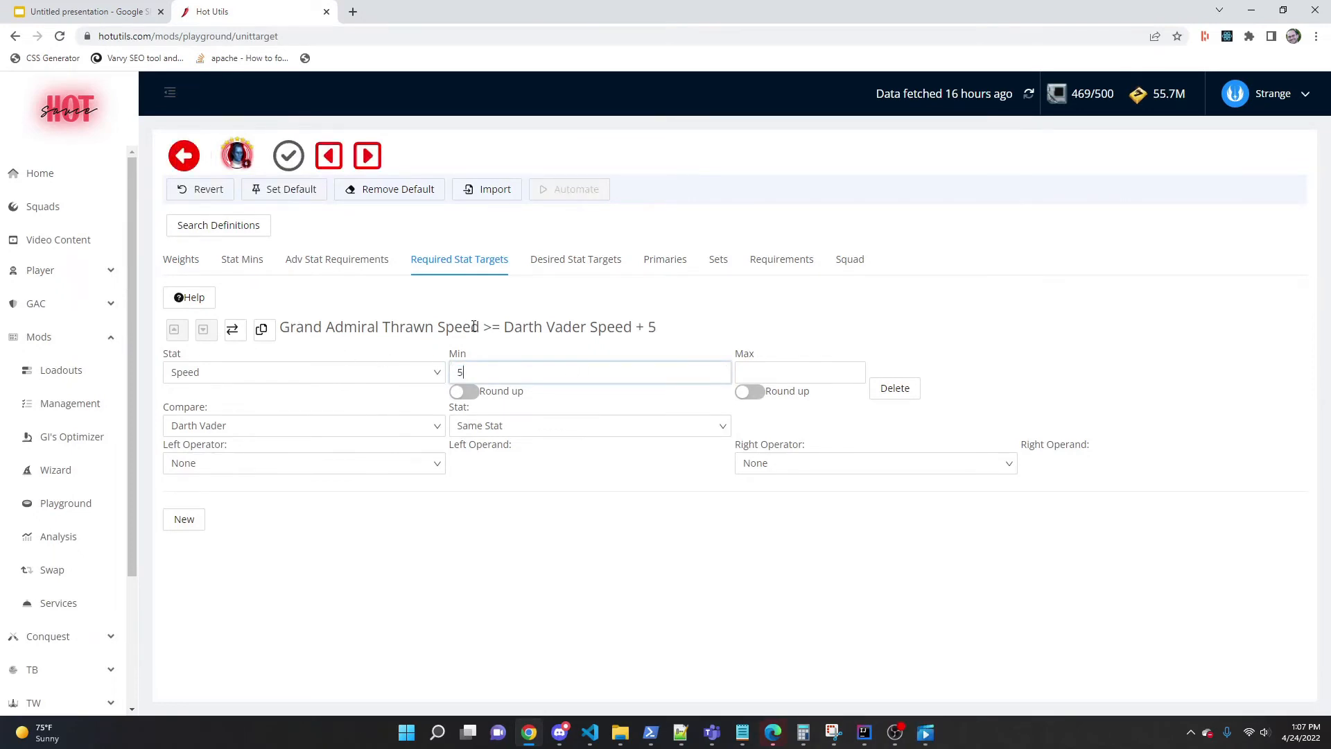
left_click_drag(481, 372, 450, 378)
type("0")
- Multiply Darth Vader's Speed by 1.3 on the right side of Thrawn's Speed target
left_click(854, 472)
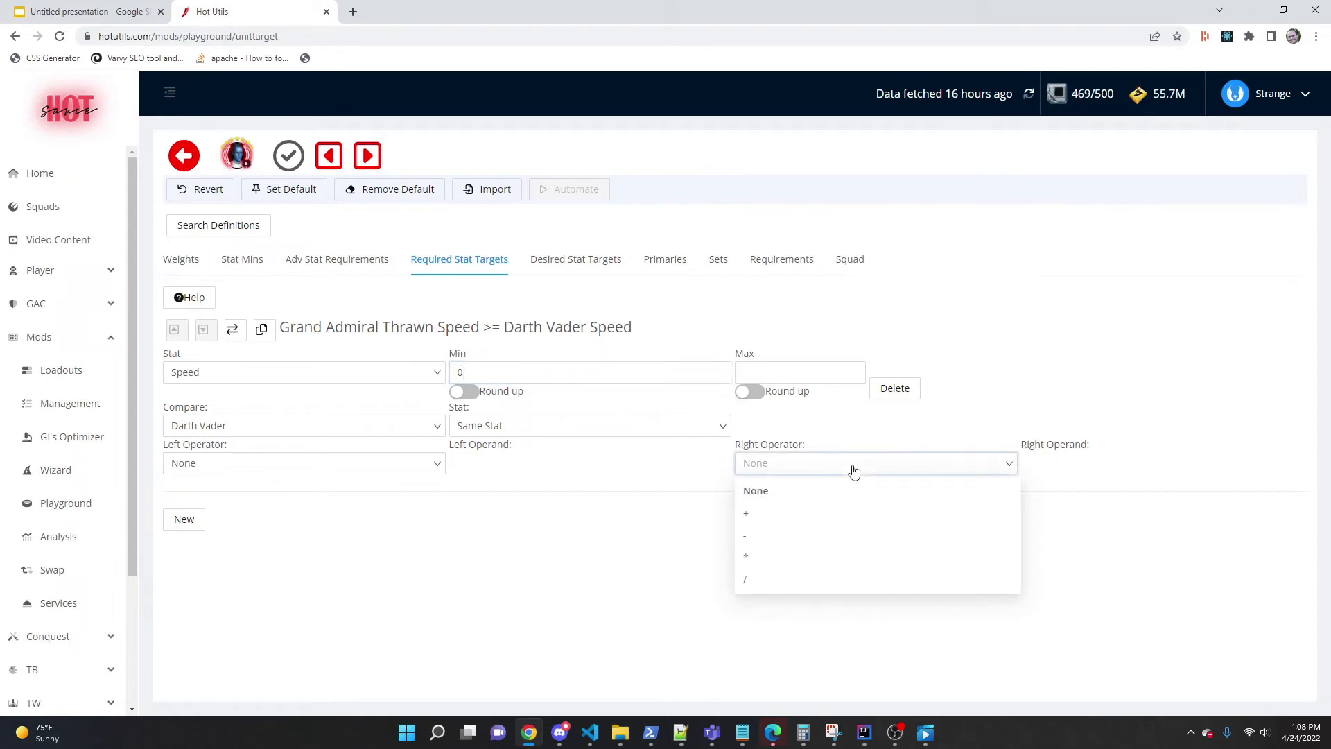
left_click(765, 556)
double_click(1161, 459)
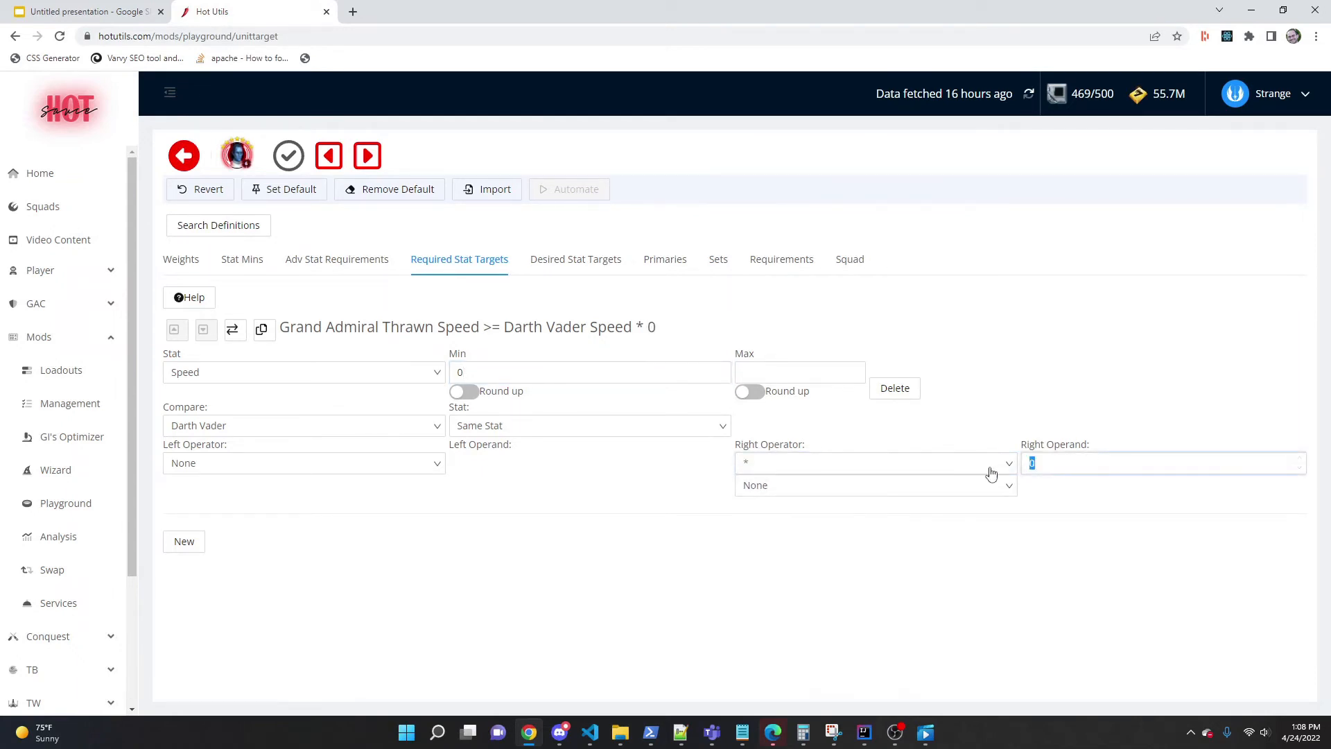
type("1.3")
left_click(263, 330)
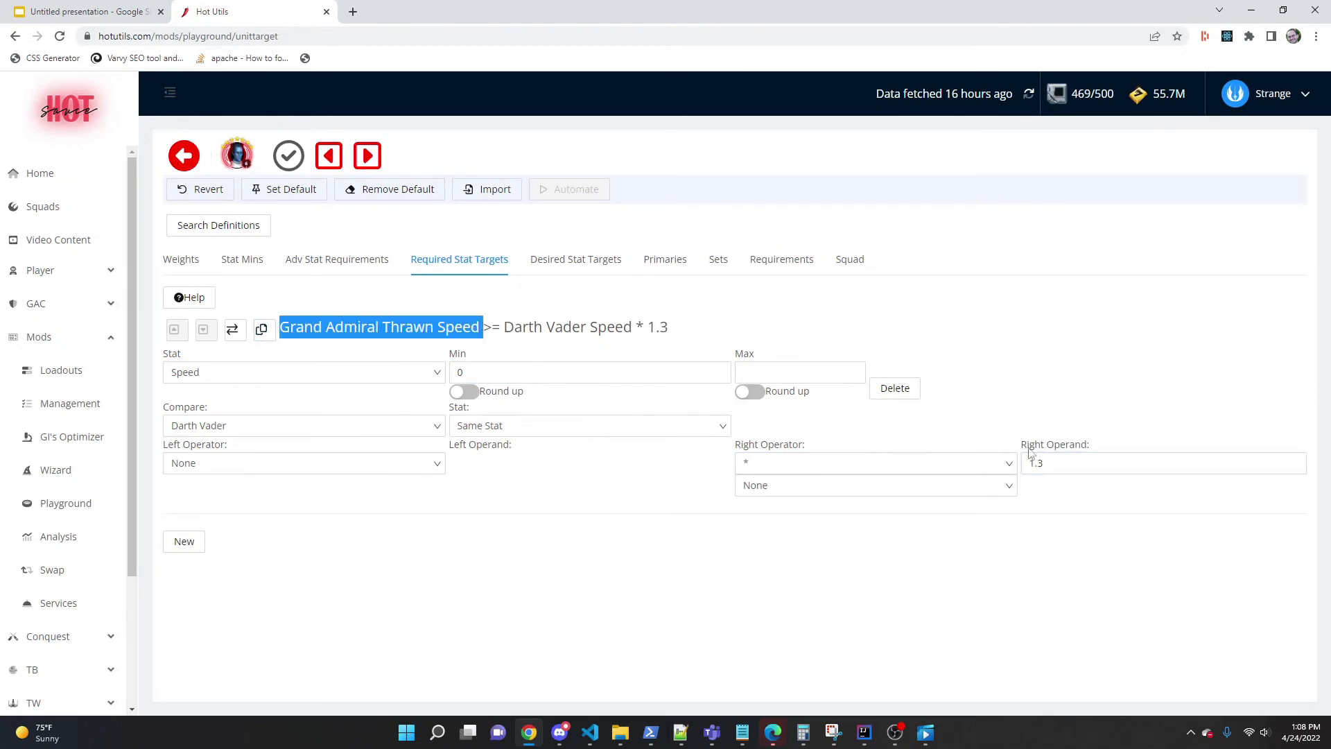
- Subtract 20 from Thrawn's Speed on the left side of the required Speed target
left_click(352, 465)
left_click(215, 536)
double_click(460, 457)
type("20")
left_click(514, 545)
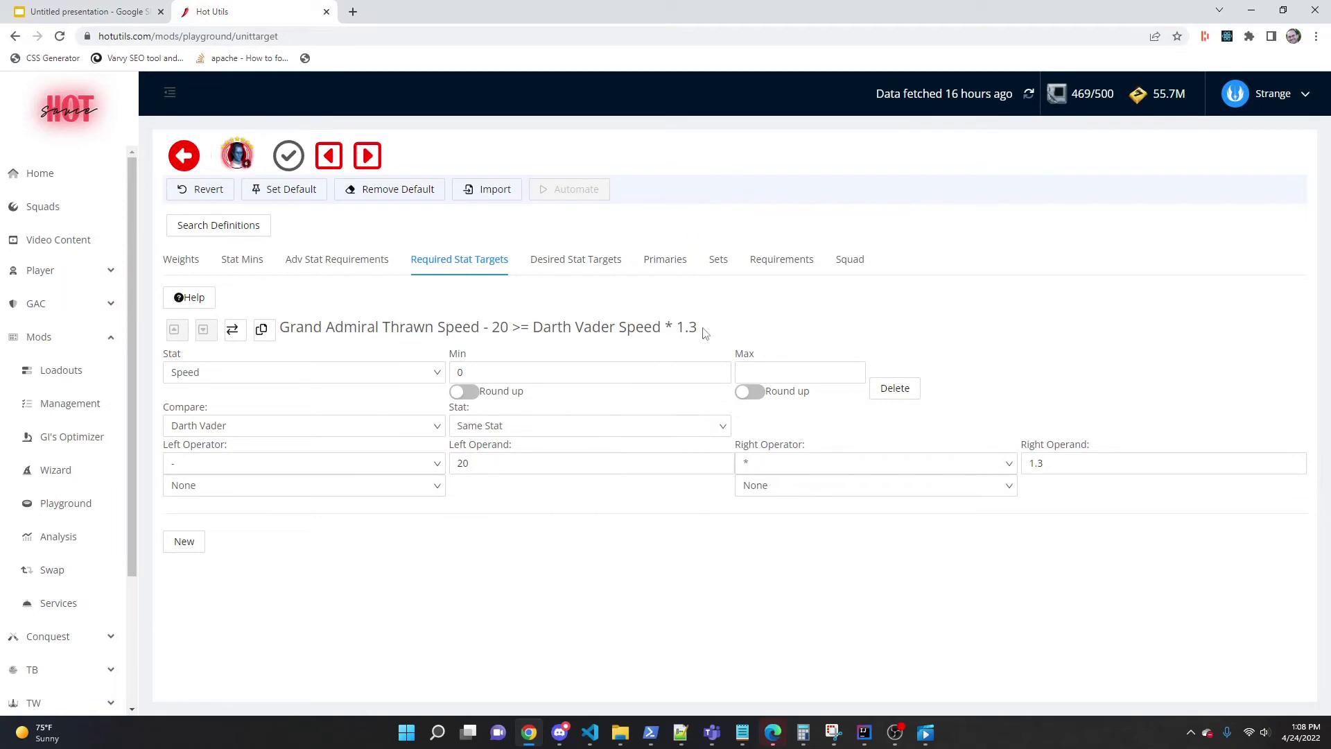
- Add a second left operator that multiplies by 1.3 to Thrawn's Speed target
left_click(373, 488)
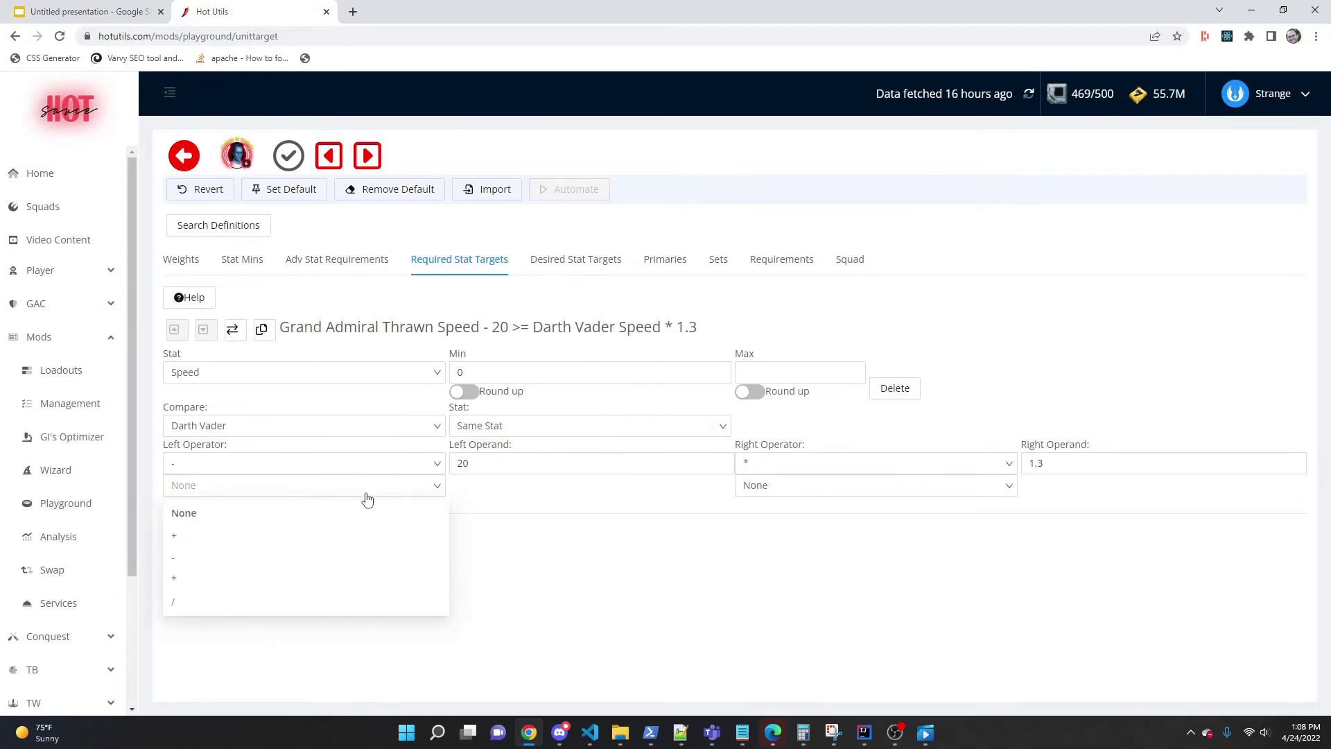
left_click(201, 581)
left_click(474, 487)
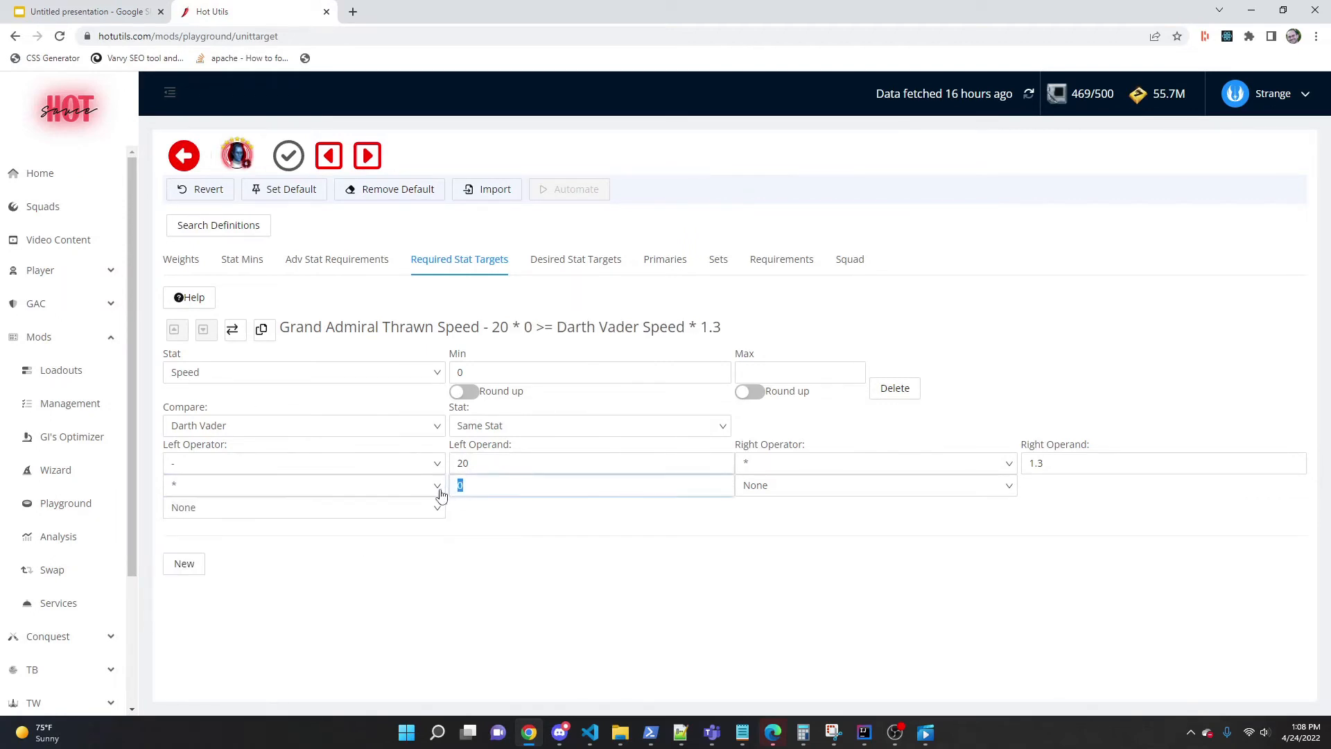
key("BackSpace")
type("1.3")
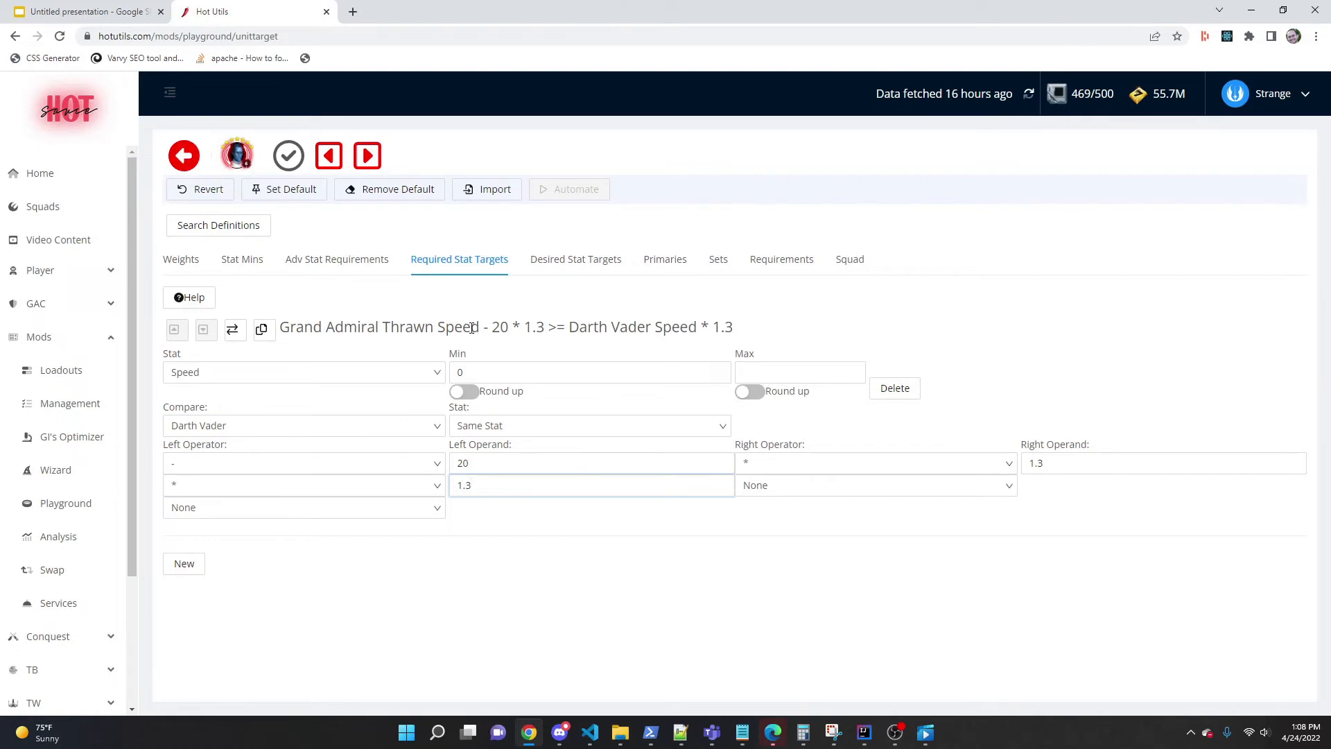
- Examine both sides of the Speed target formula and the order in which its operators apply
left_click_drag(505, 327, 287, 345)
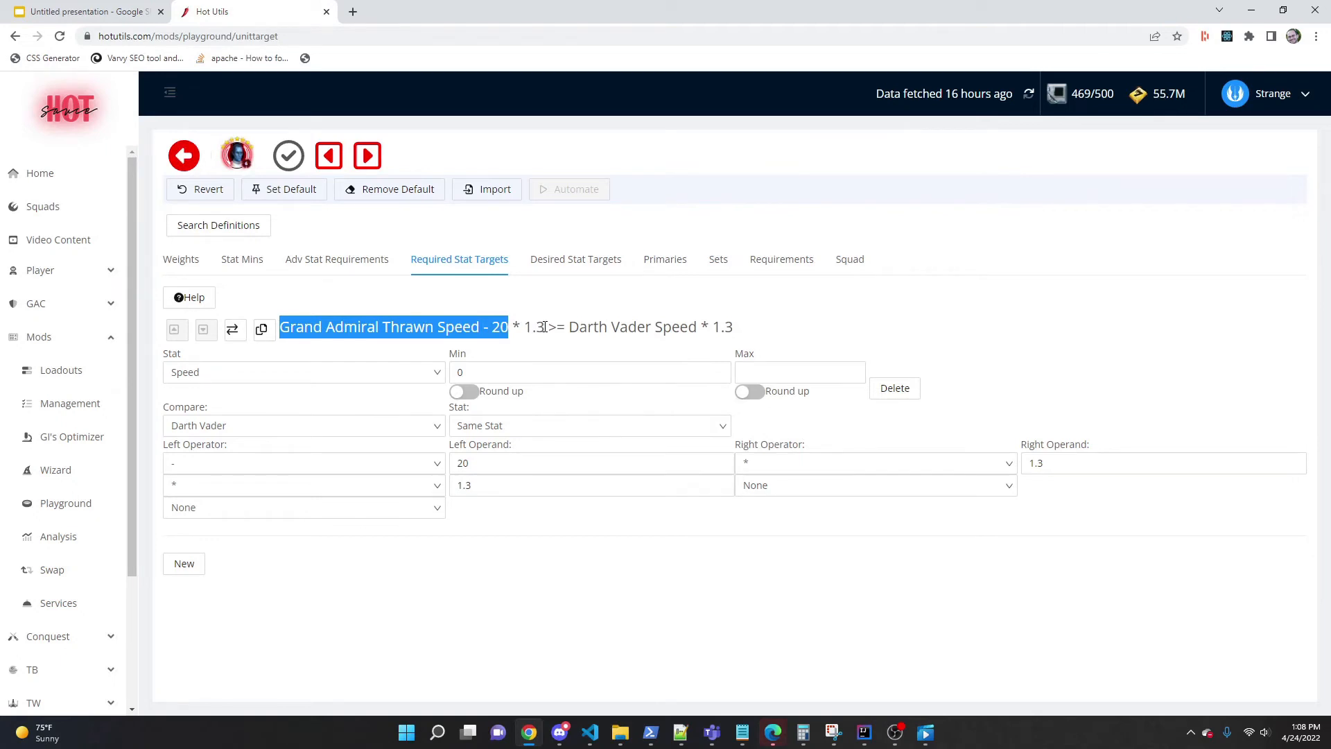
left_click(263, 331)
left_click_drag(491, 330, 546, 328)
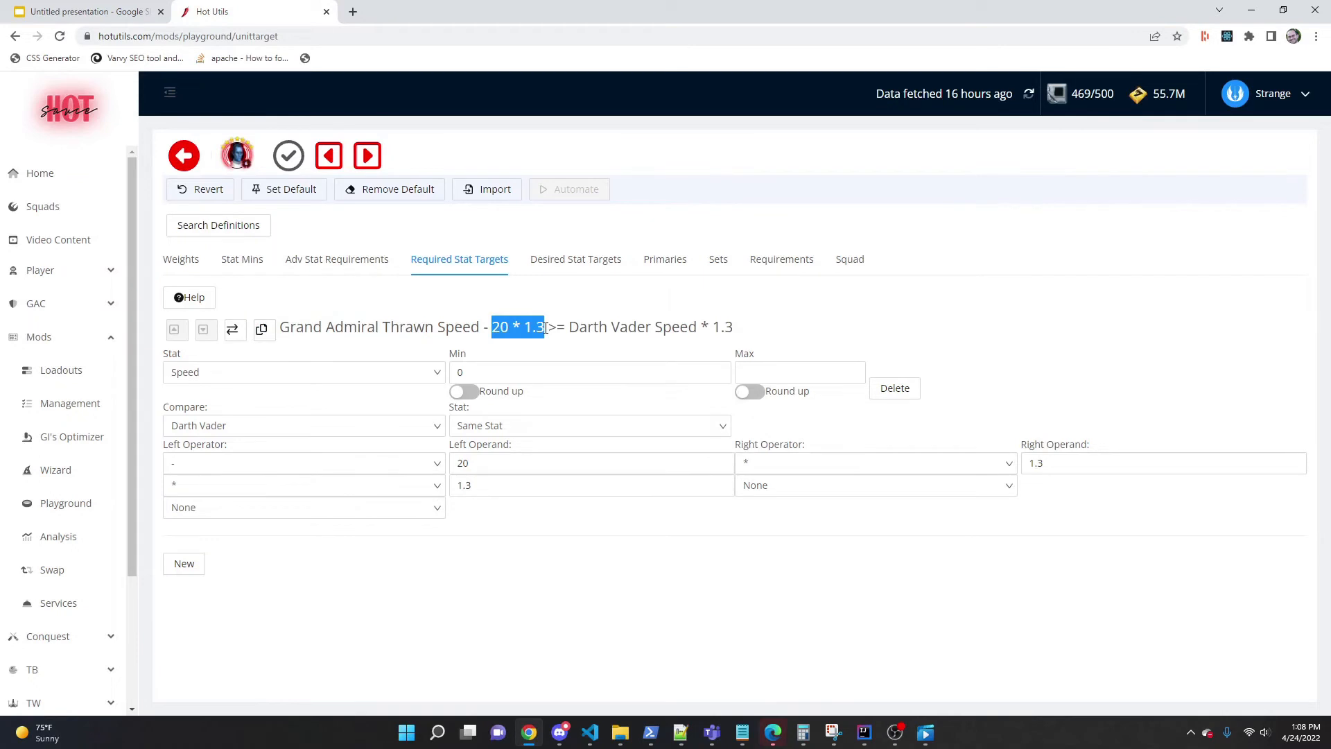
left_click_drag(280, 328, 489, 330)
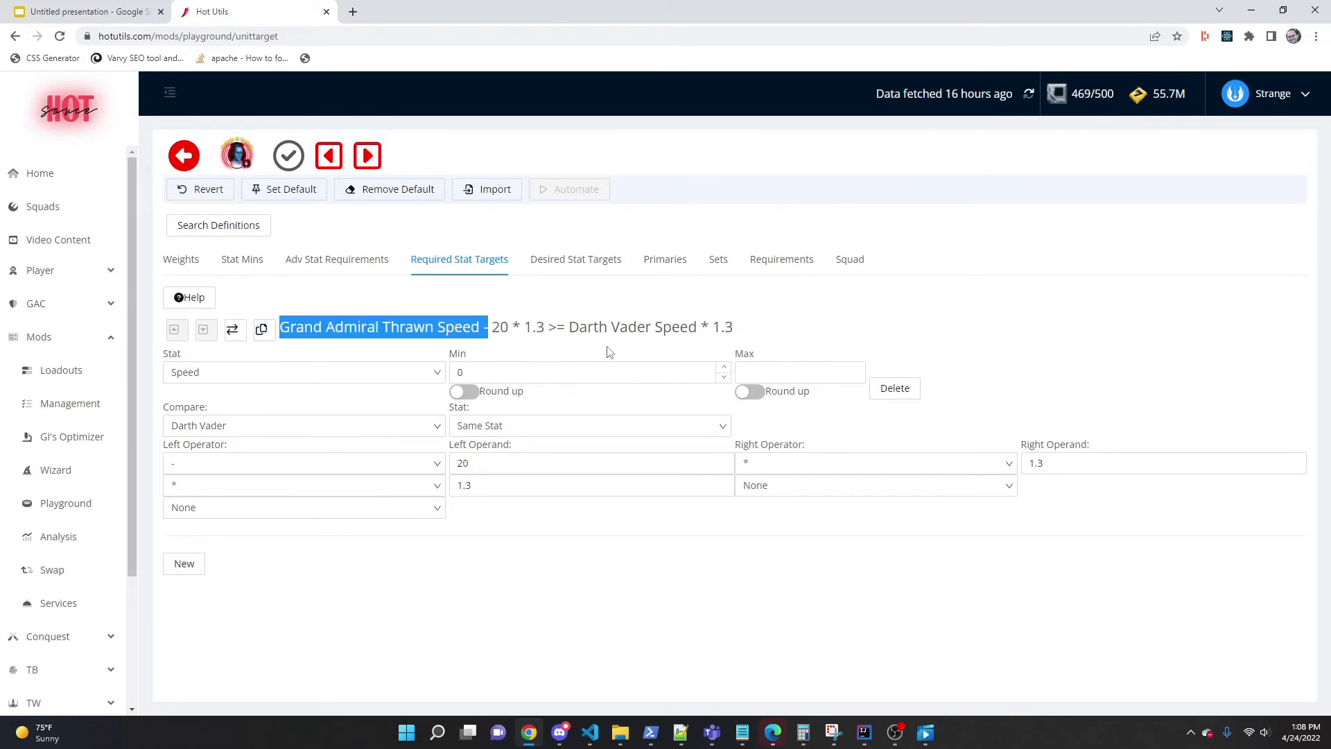
left_click(636, 344)
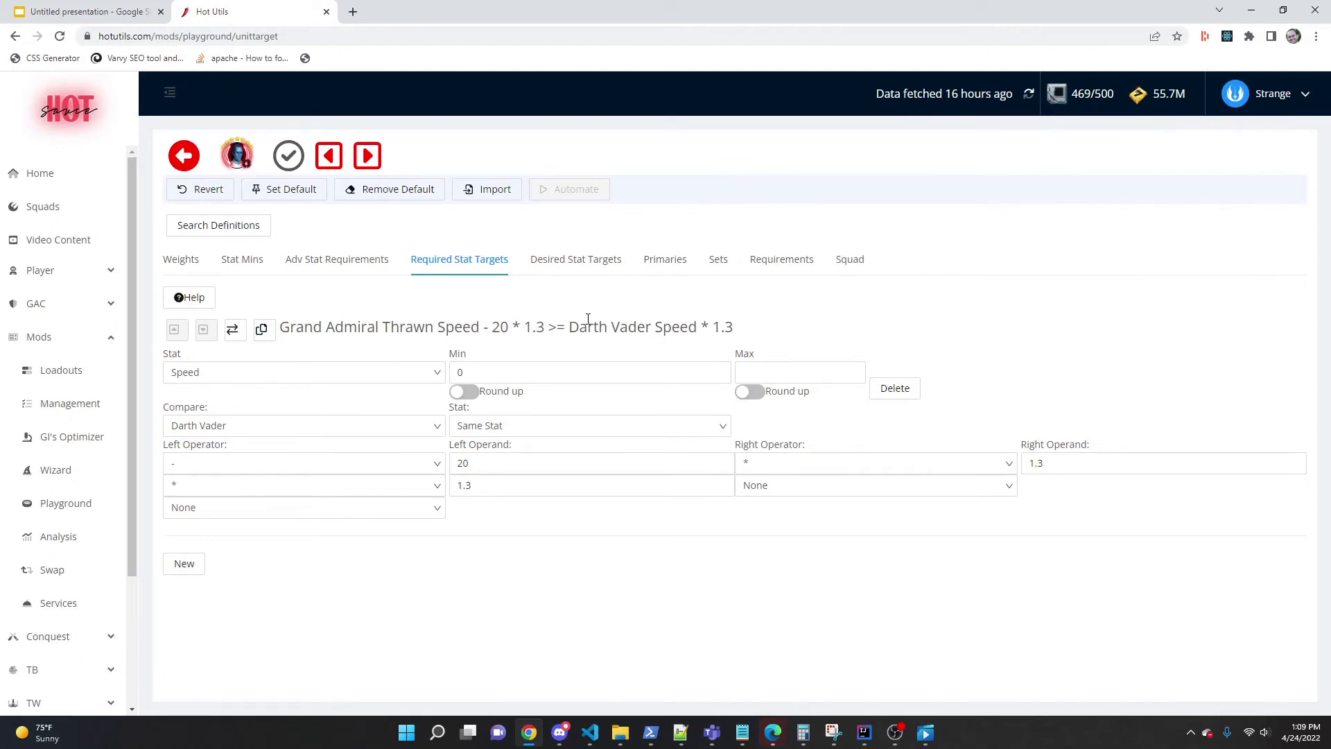
left_click_drag(569, 328, 759, 336)
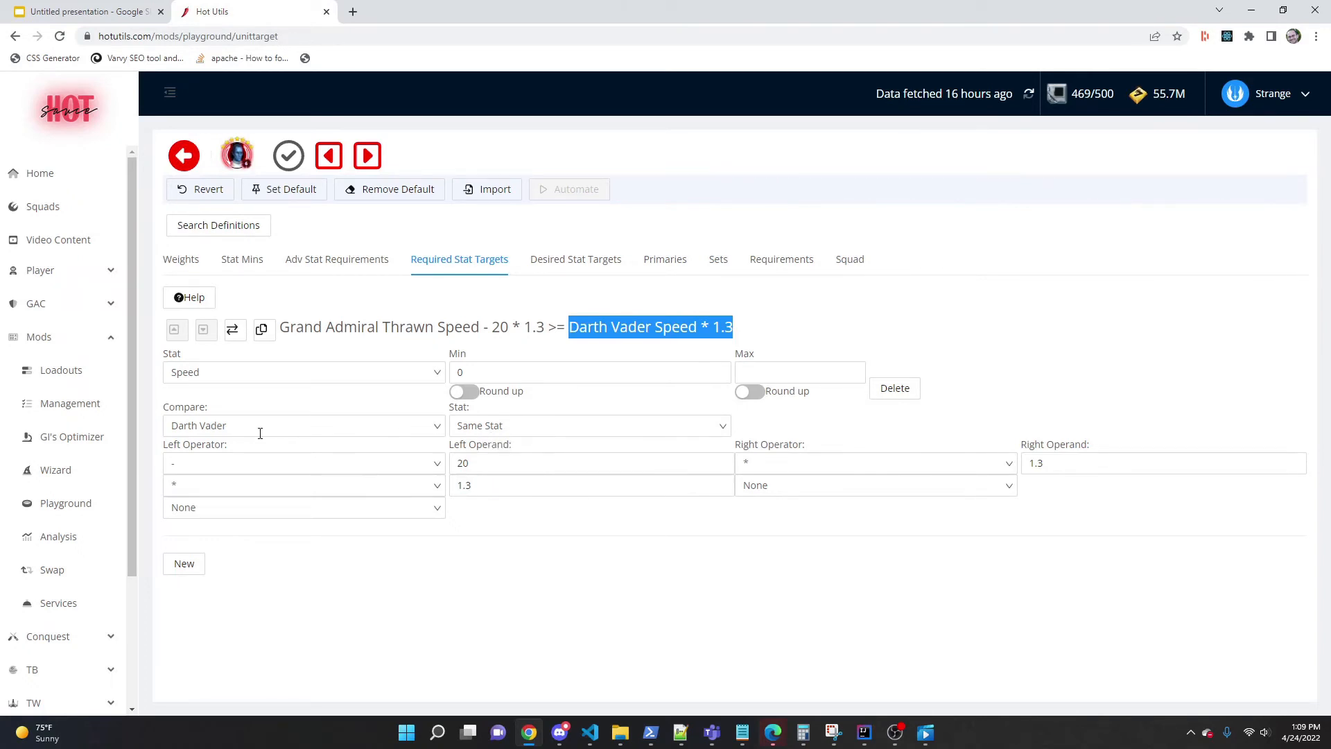
- Compare Thrawn's Speed with Darth Vader's Protection and review the stats available for the target
left_click(479, 429)
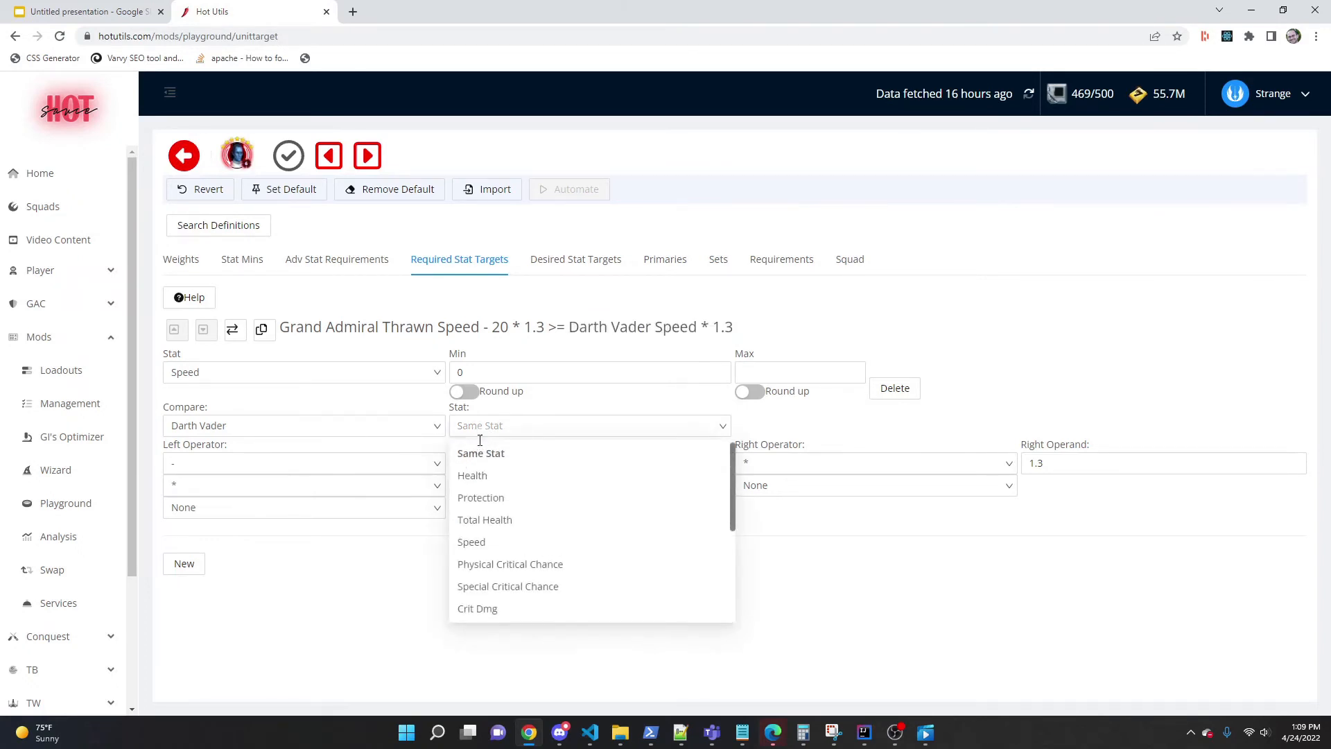
left_click(491, 498)
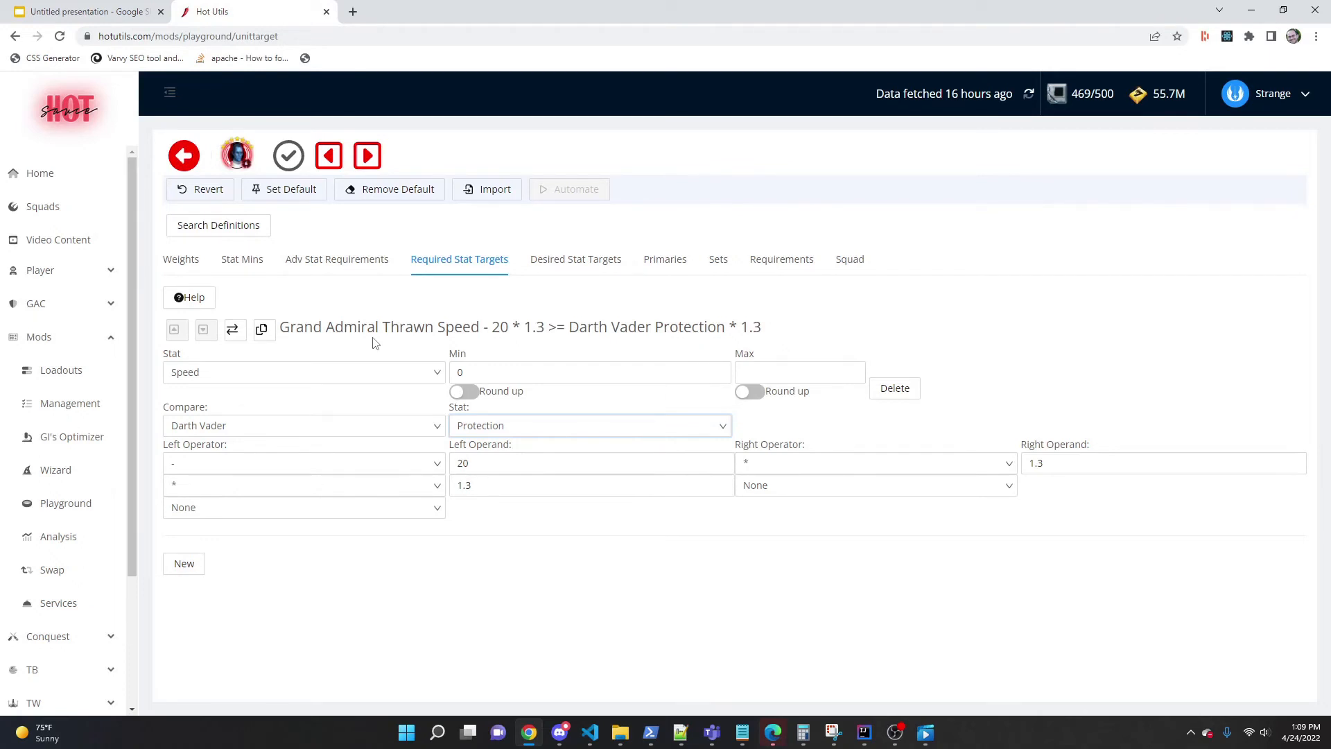
left_click(354, 375)
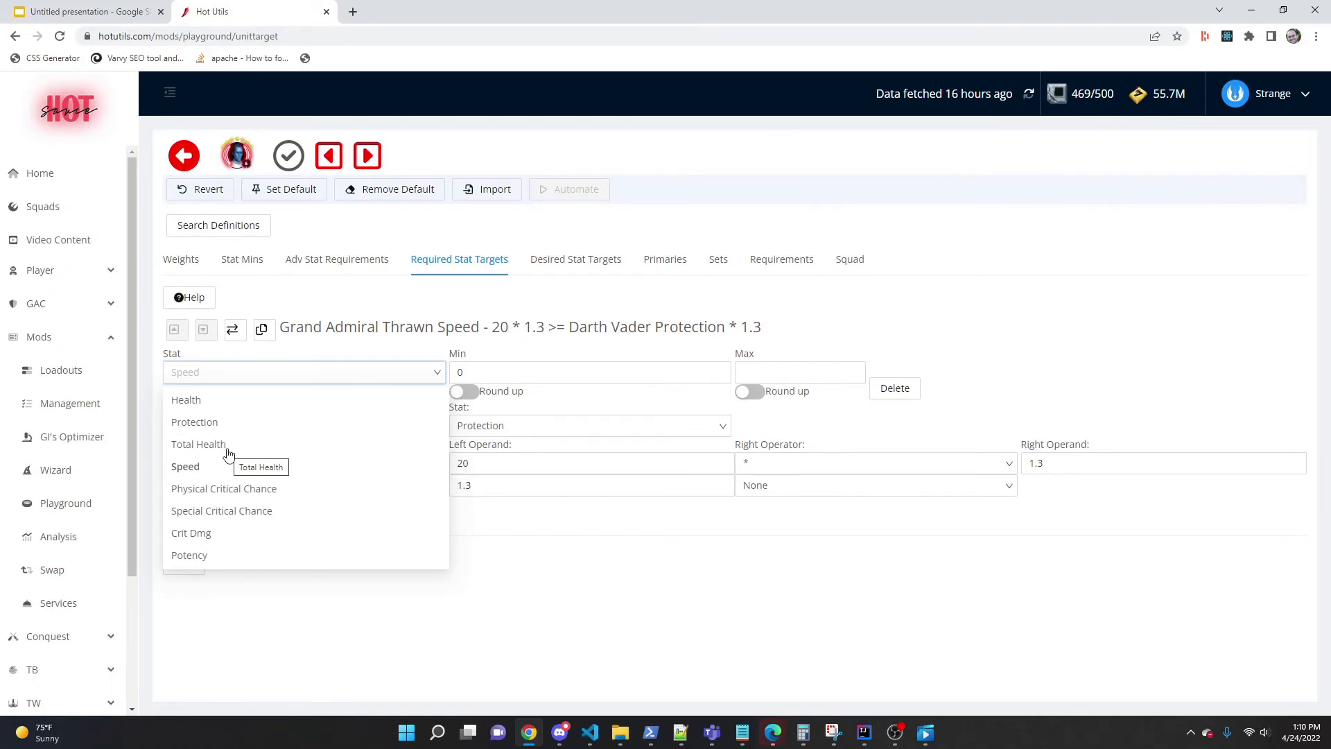
scroll(228, 453, "down", 5)
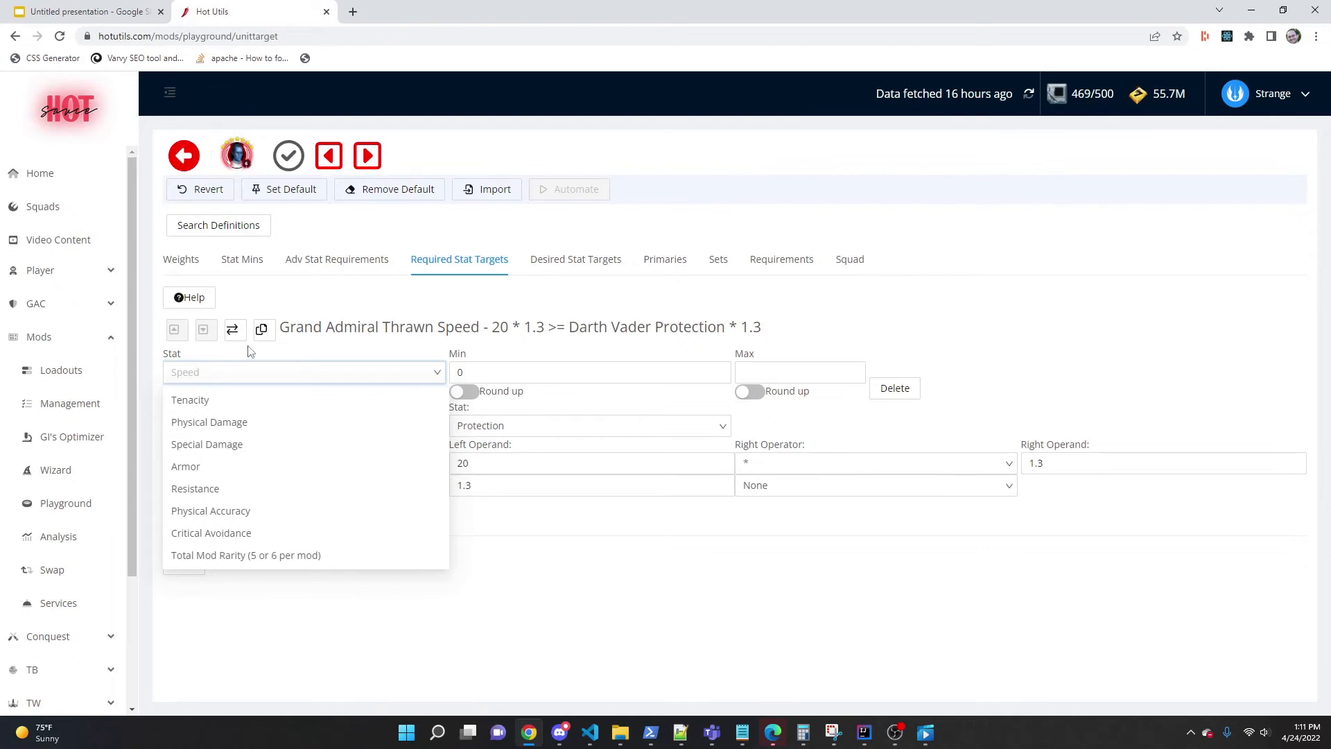
left_click(230, 352)
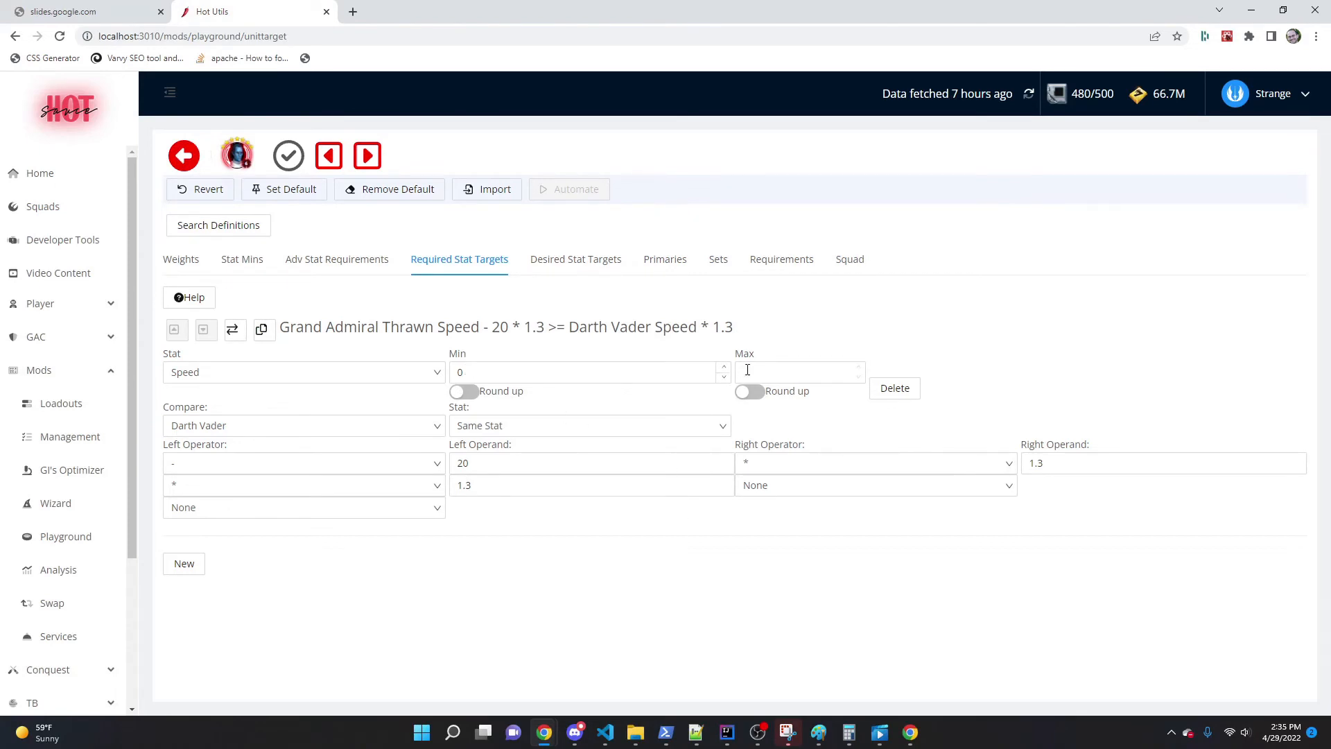
- Clear the minimum of Thrawn's required Speed target and set its maximum to 0
double_click(553, 324)
left_click(486, 372)
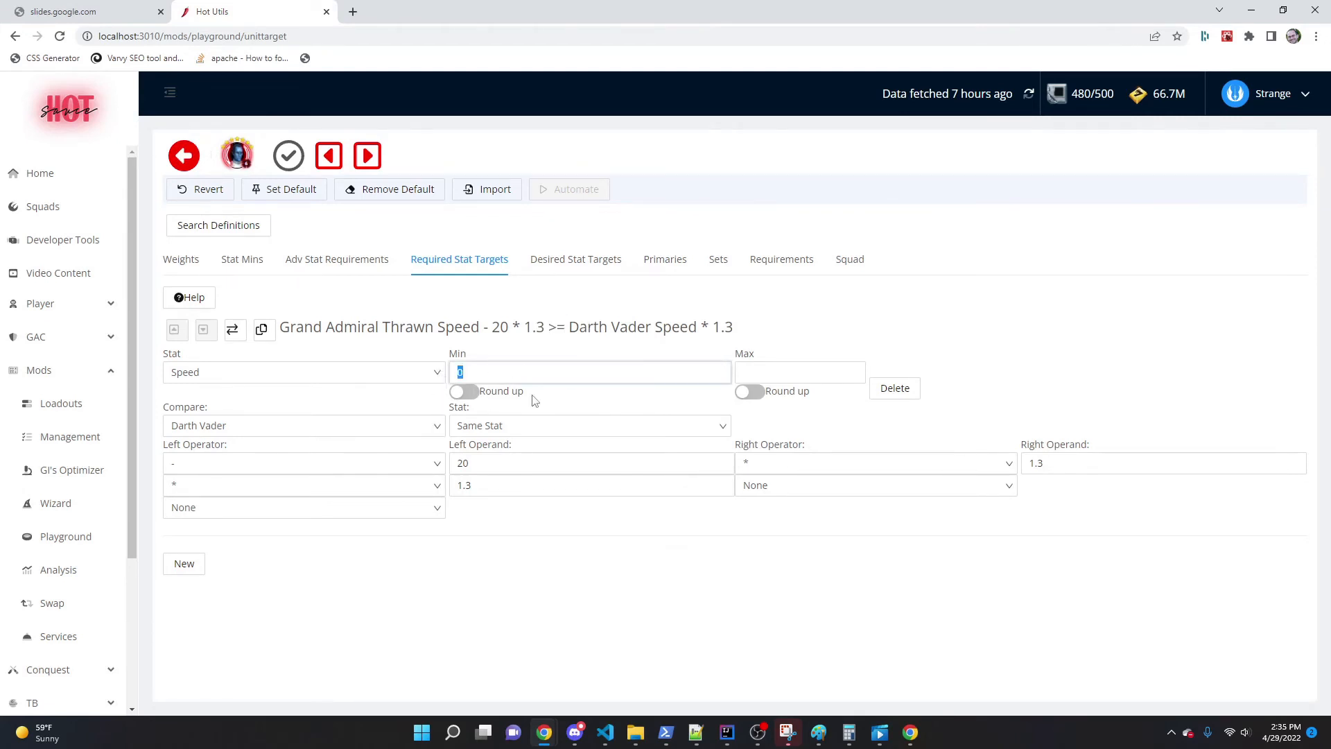
key("BackSpace")
left_click(747, 374)
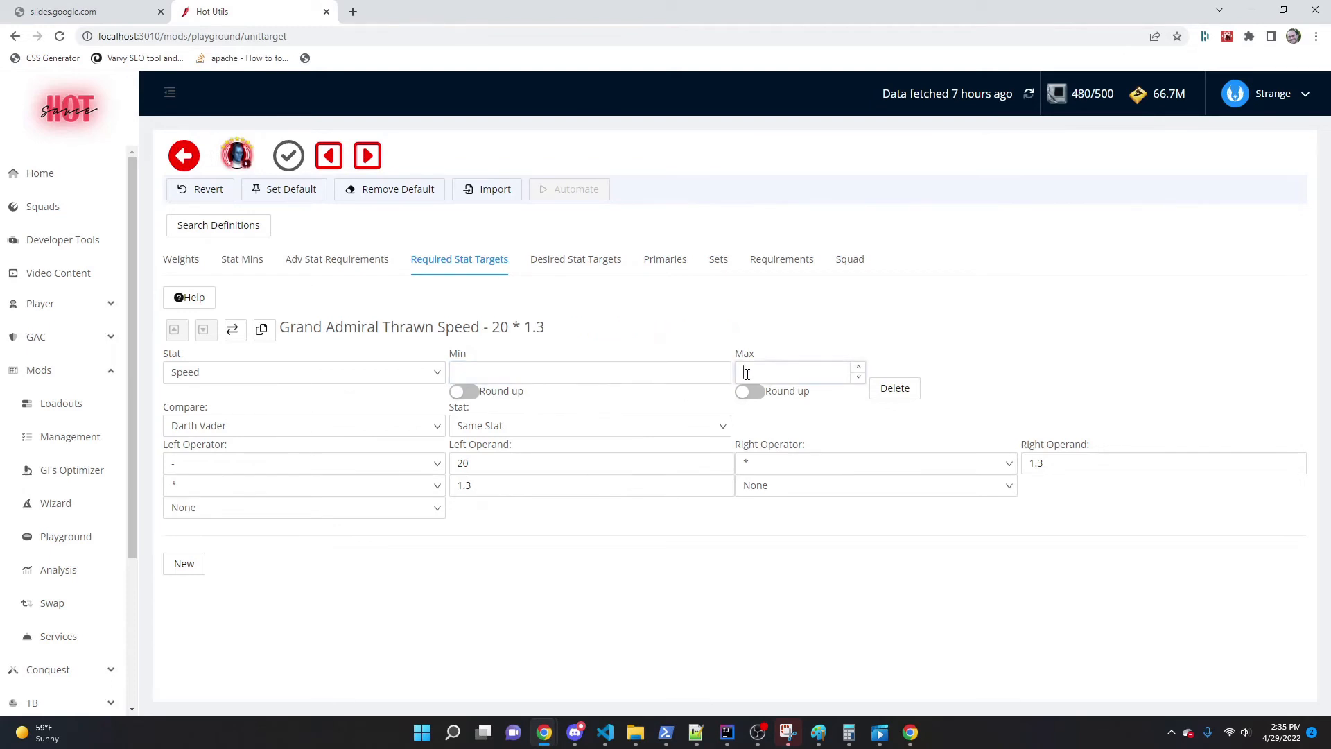
type("0")
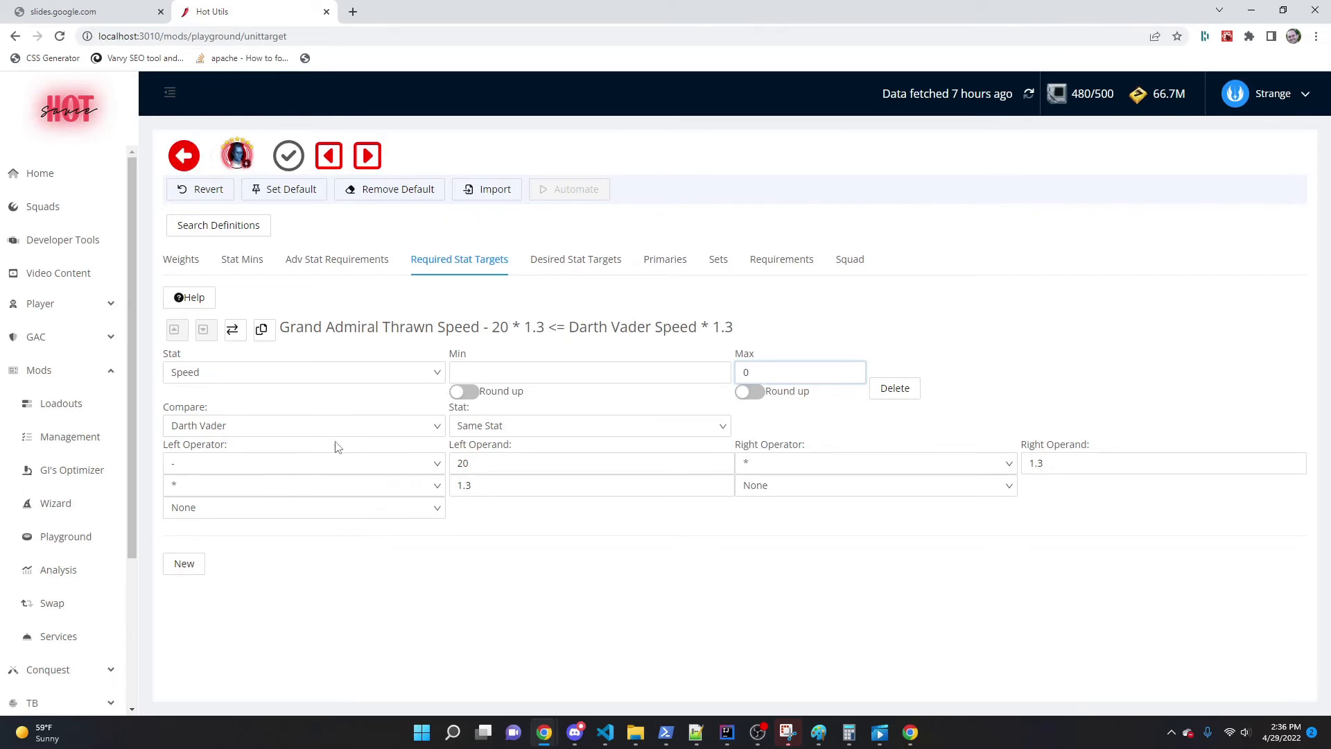
- Reset all left and right operators of Thrawn's Speed target to None and review the simplified formula
left_click(281, 491)
left_click(235, 513)
left_click(247, 464)
left_click(235, 493)
left_click(776, 465)
left_click(762, 491)
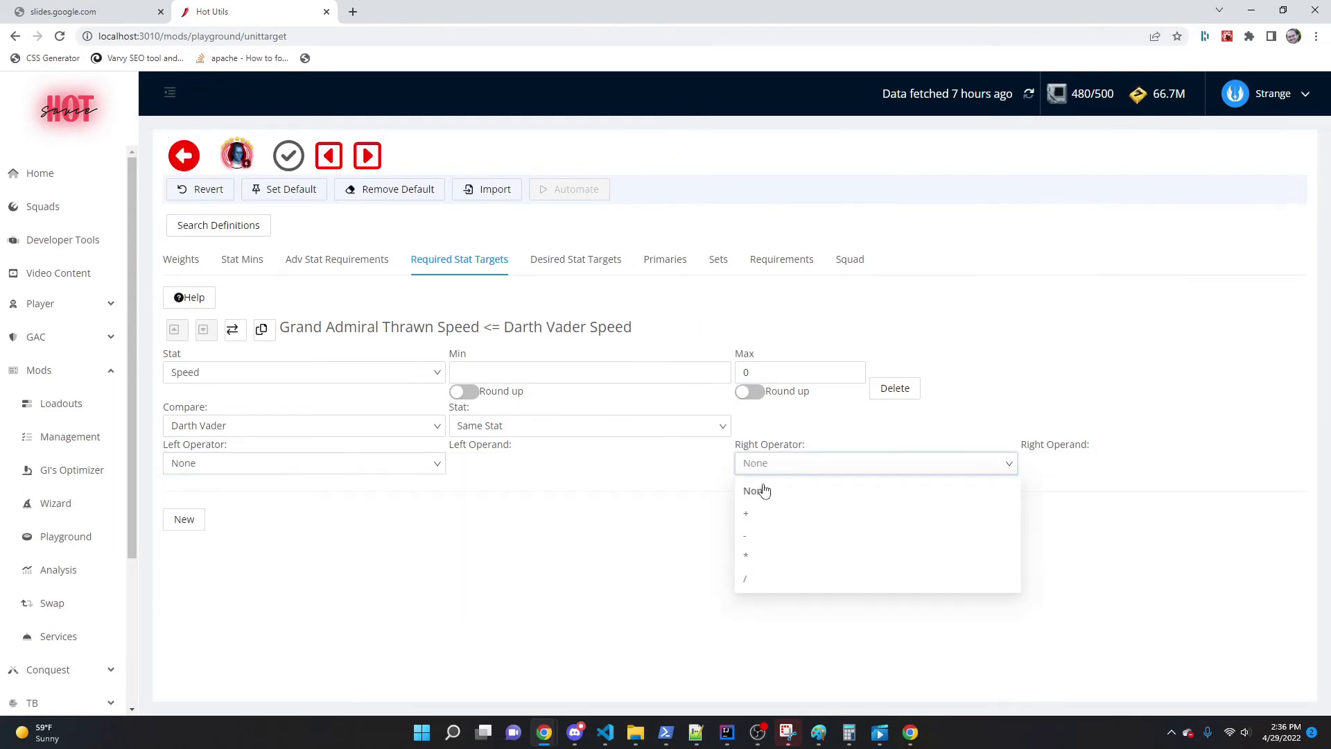
left_click_drag(280, 329, 631, 330)
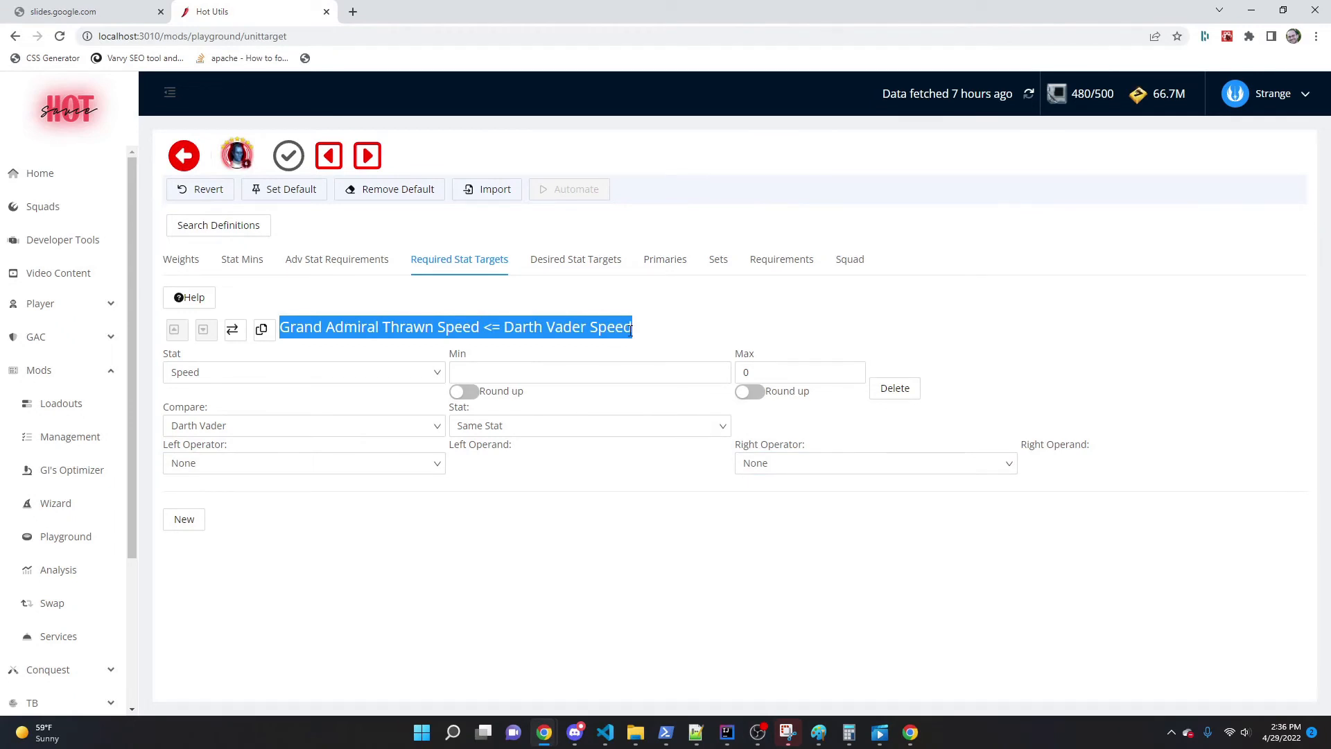
left_click(583, 373)
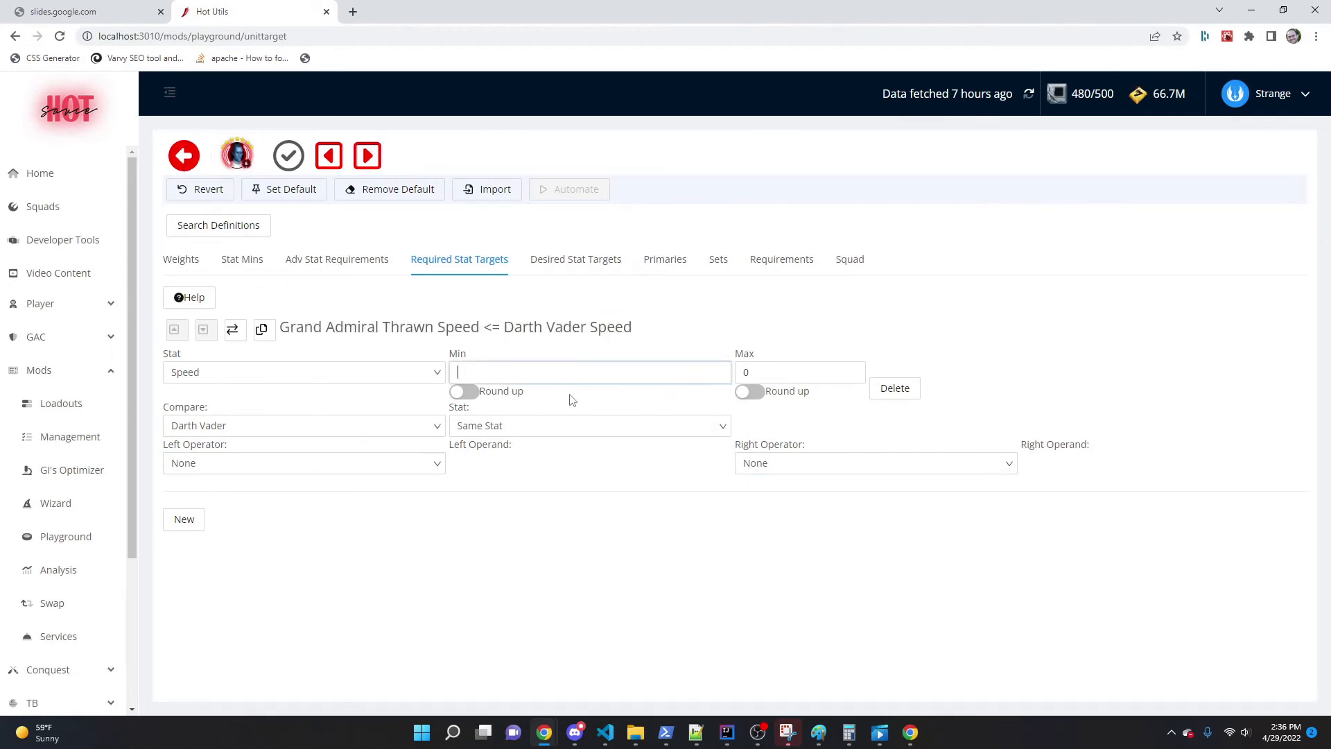
- Set the Speed target's minimum to 0 and its maximum to 1, reviewing the range formula against Darth Vader's Speed
type("0")
left_click(532, 641)
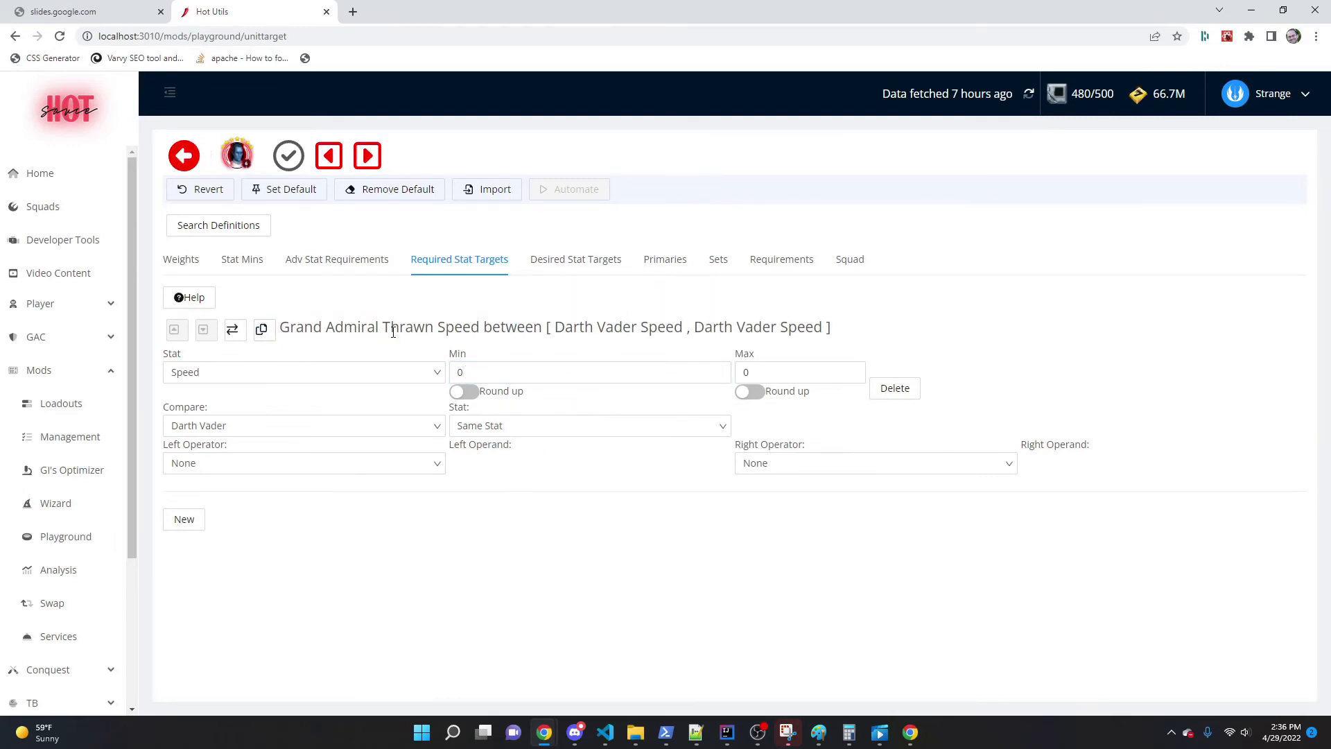
left_click_drag(565, 326, 825, 328)
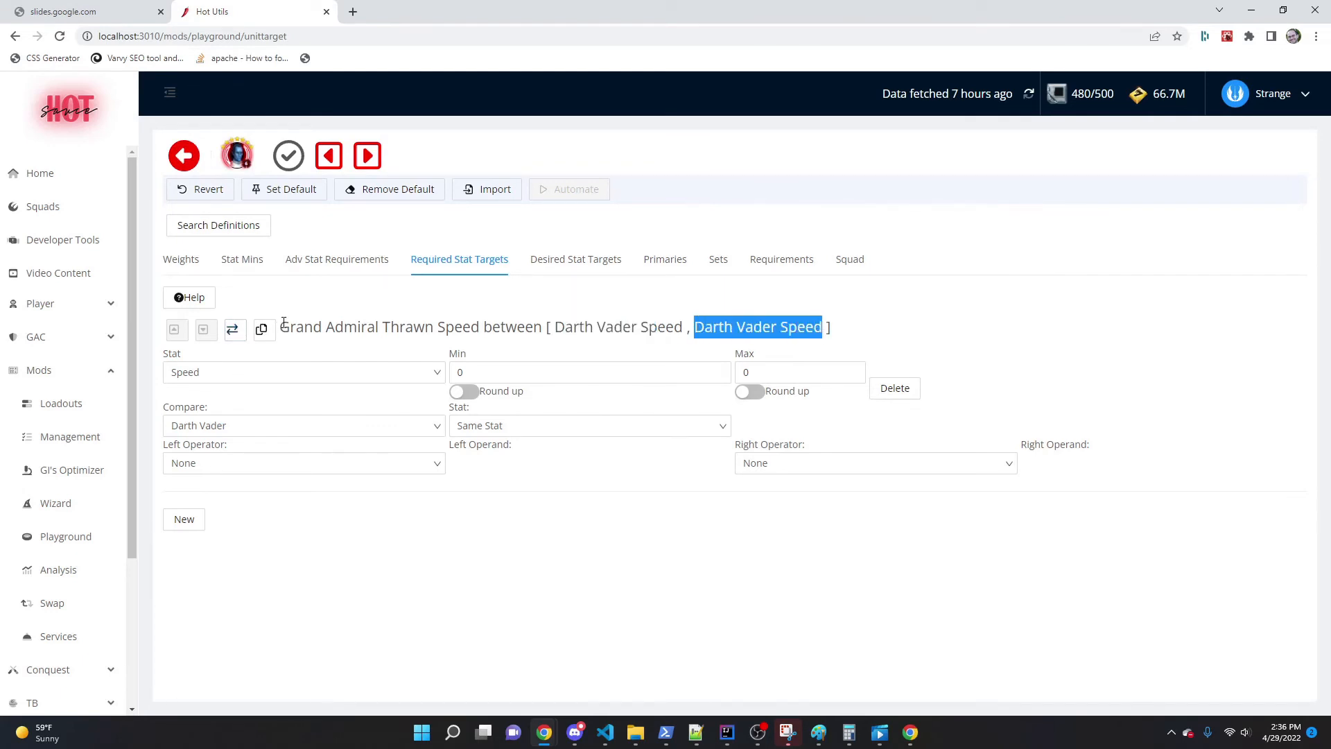
left_click(761, 372)
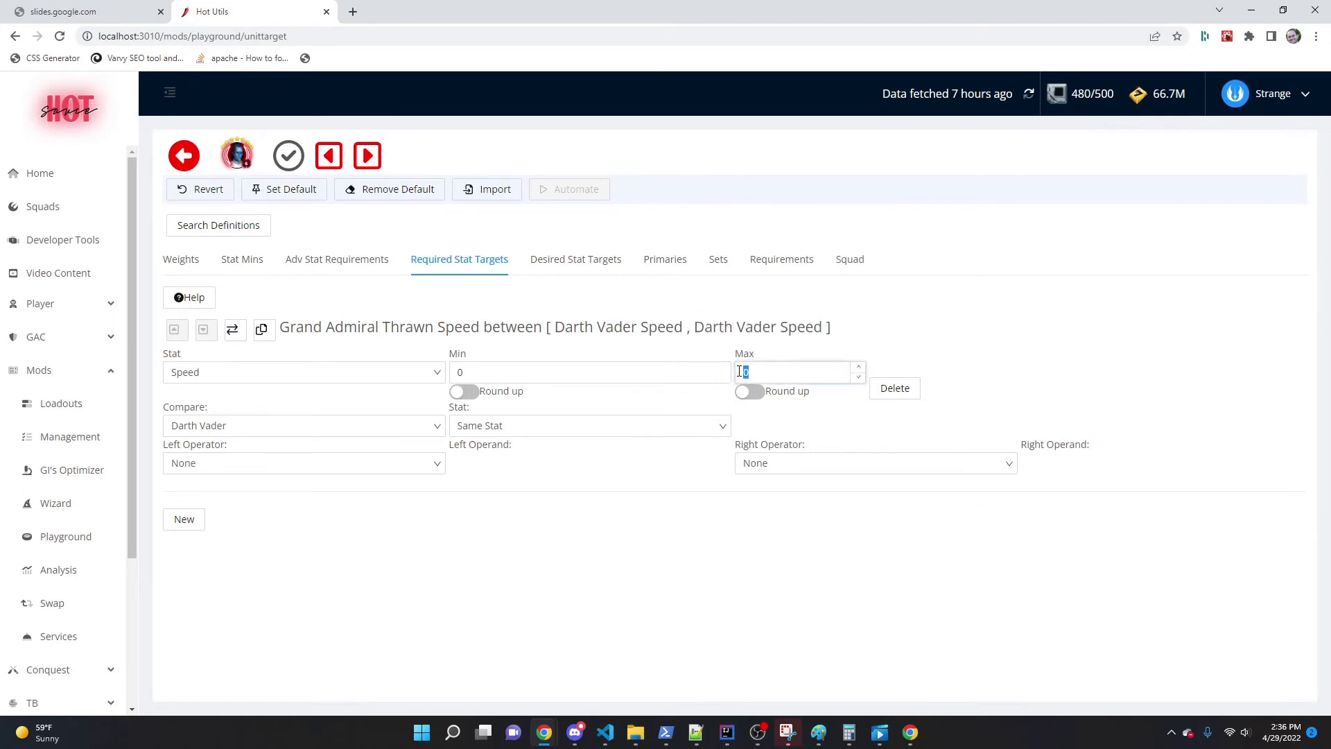
type("1")
left_click(598, 538)
- Set the minimum of Thrawn's Speed target to 1 and clear its maximum
left_click_drag(504, 372, 449, 371)
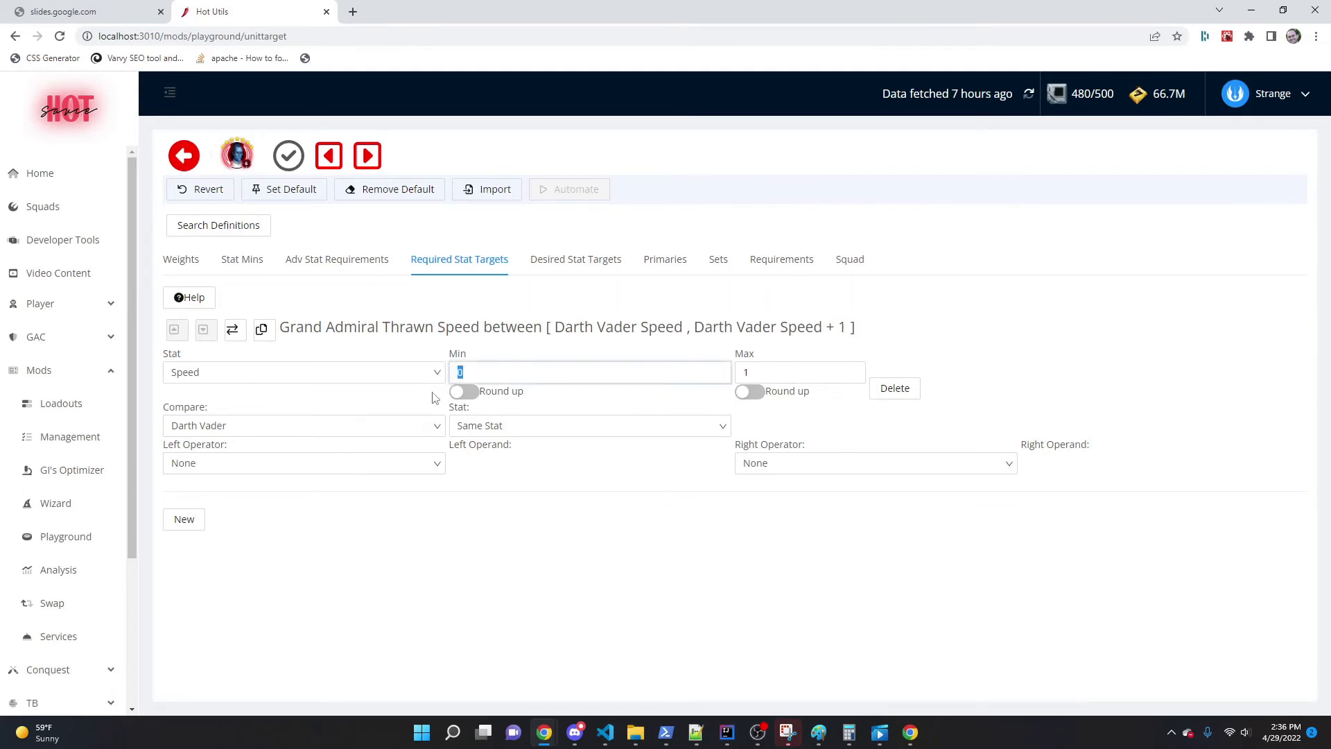
type("1")
key("Tab")
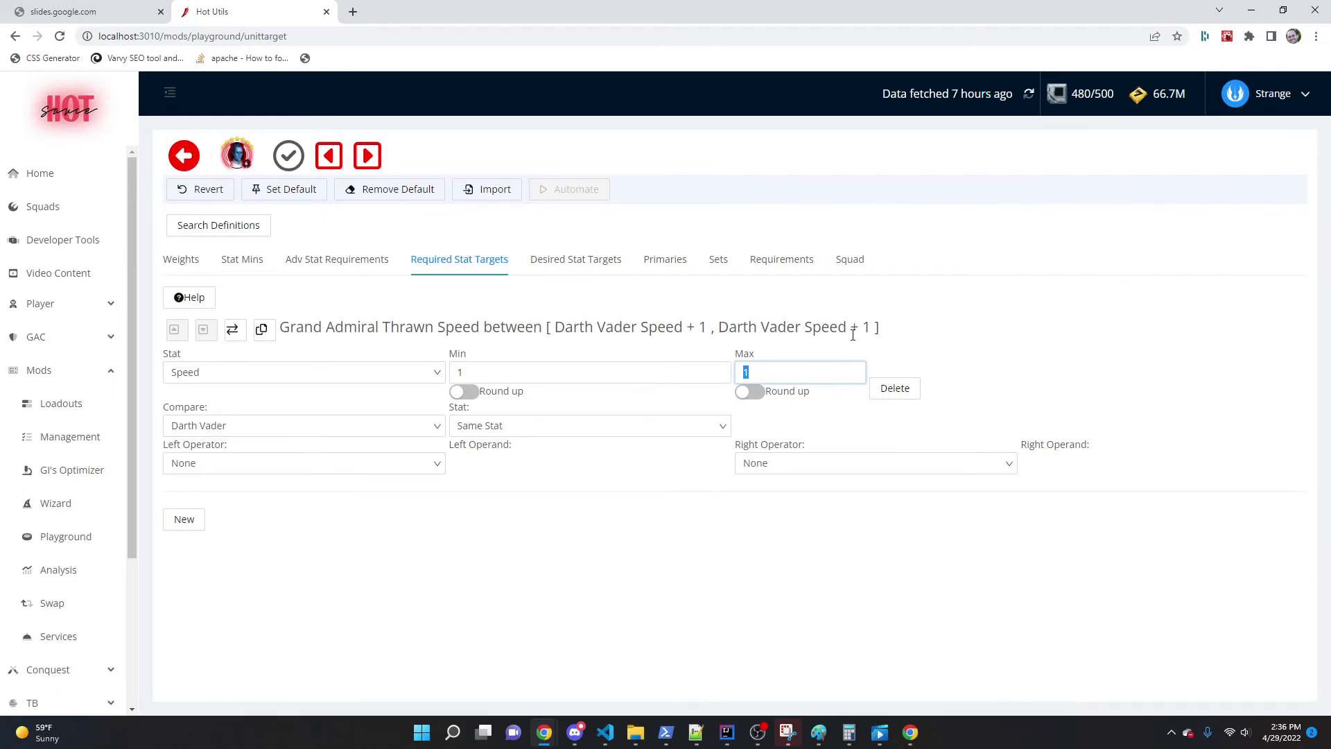
key("BackSpace")
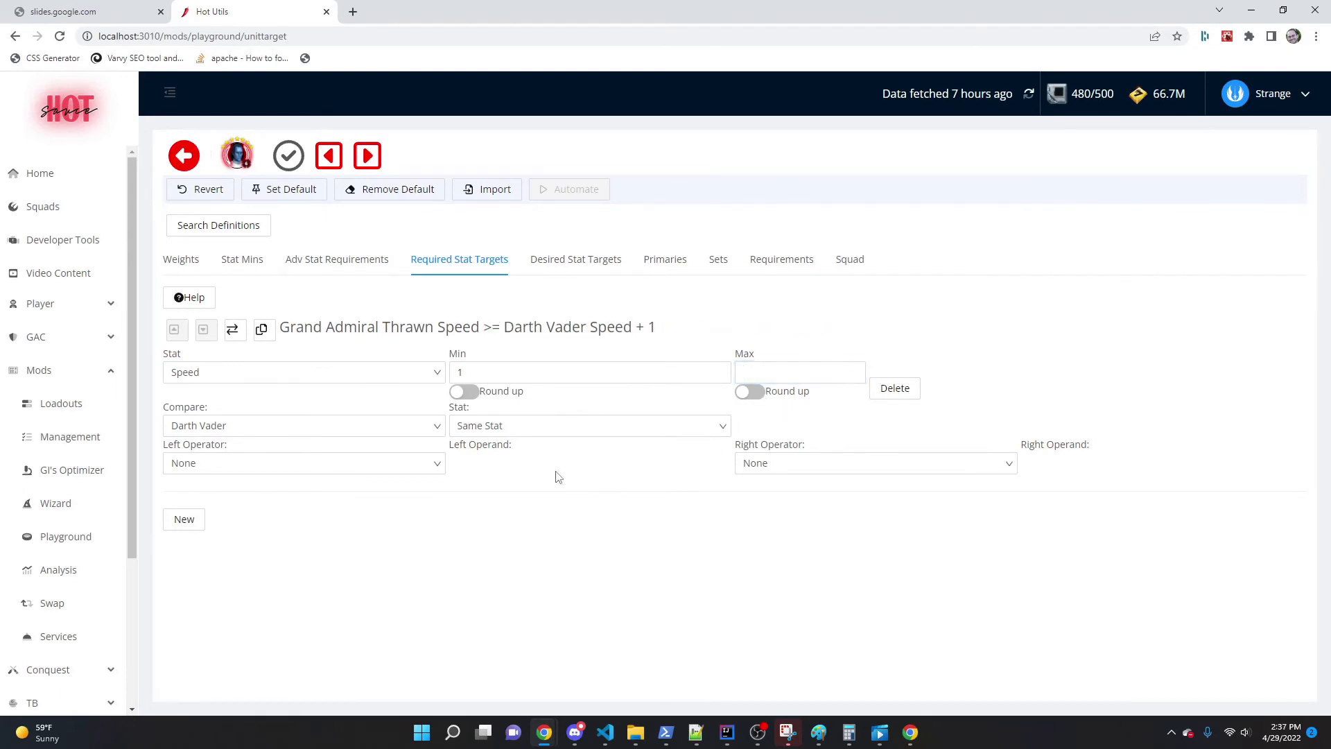
- Try maximums of 1 and 0 on the Speed target, clear the maximum again, and review the formula
left_click(789, 371)
type("1")
double_click(563, 363)
key("BackSpace")
left_click(539, 552)
left_click(724, 368)
left_click(797, 373)
key("Down")
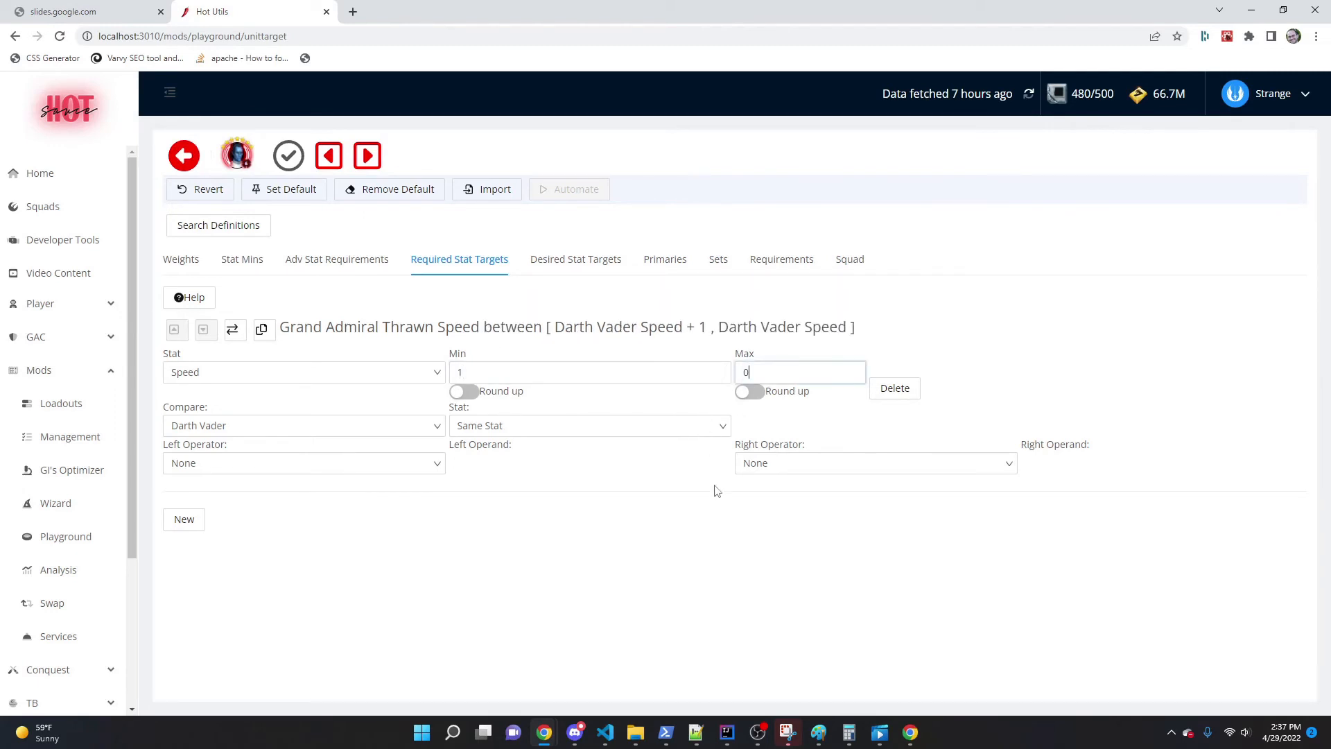
key("BackSpace")
left_click(636, 563)
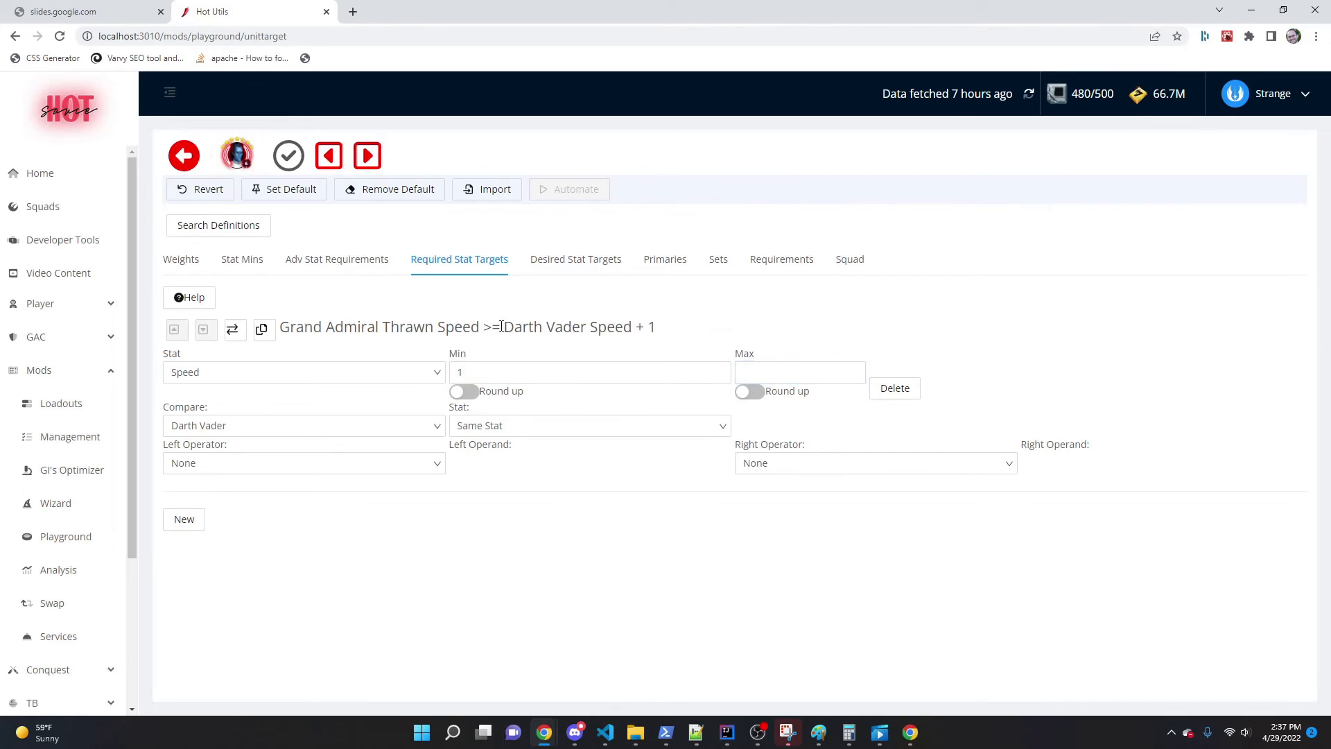
left_click_drag(677, 331, 283, 331)
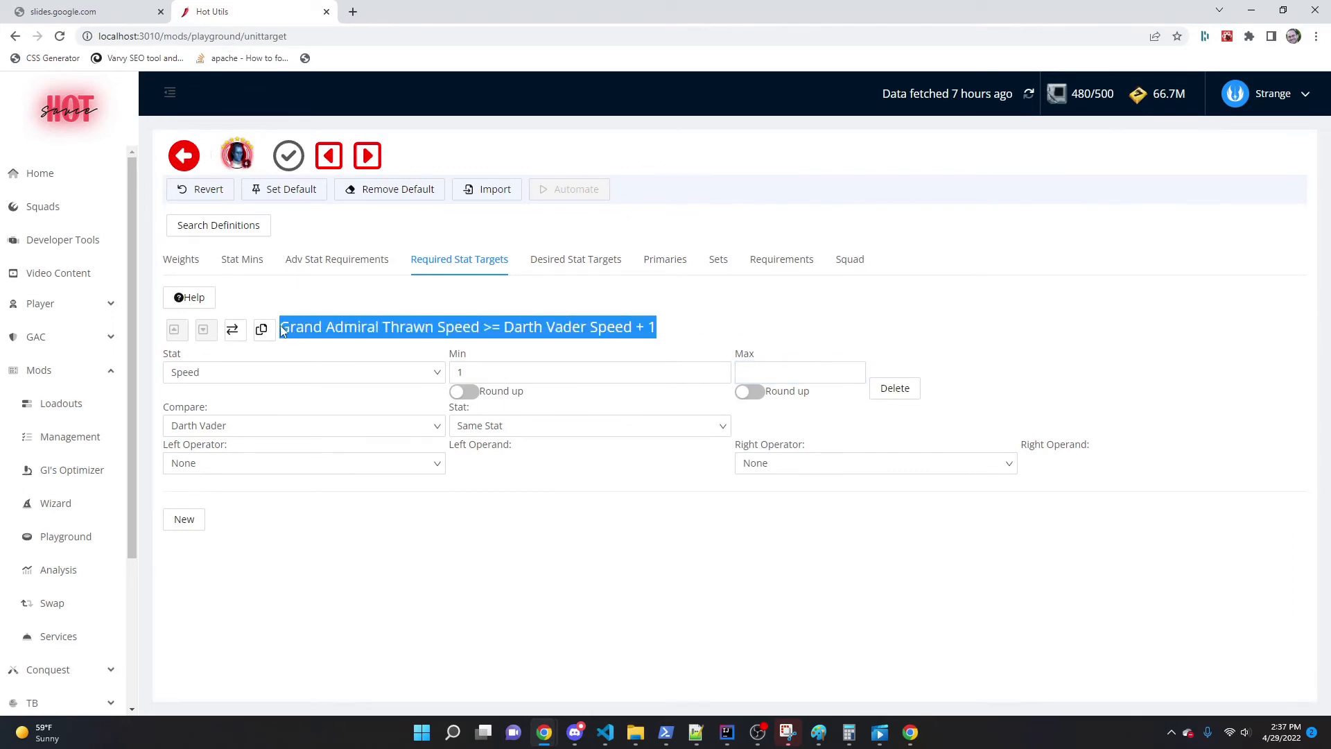
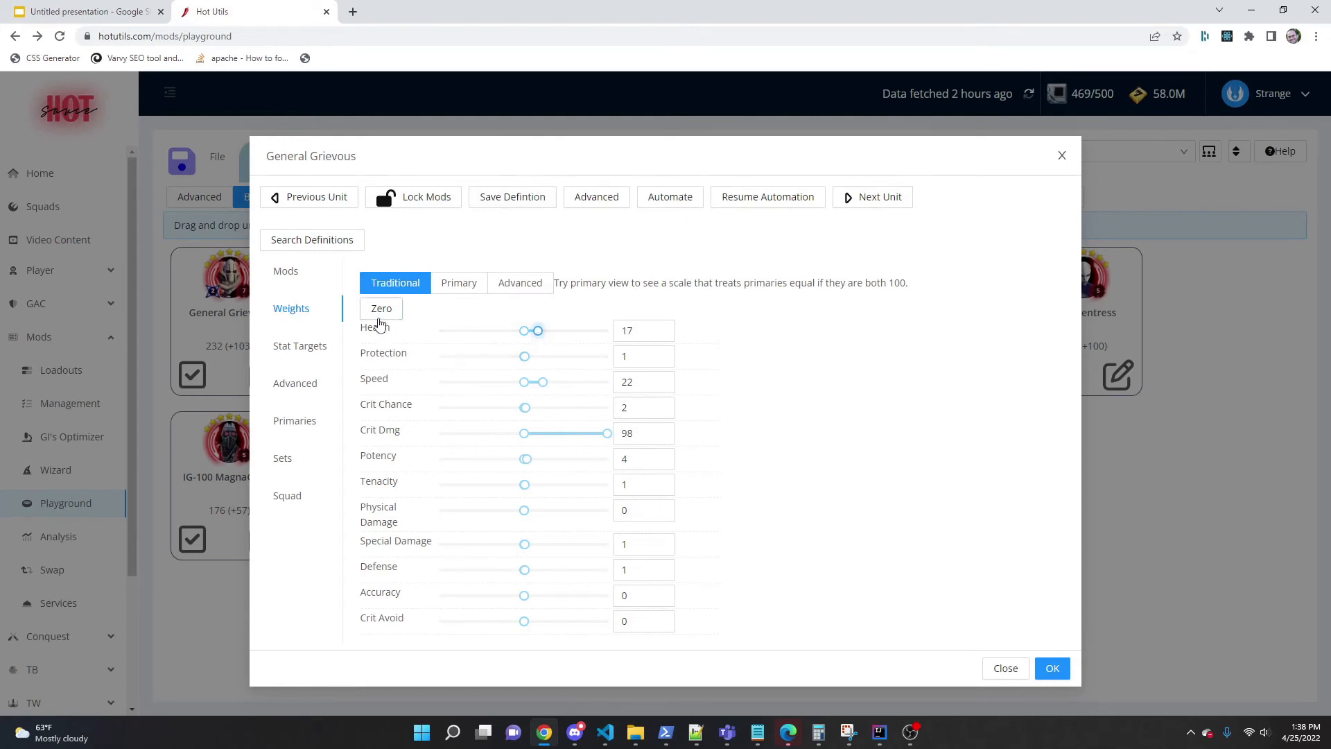
- Zero all of General Grievous's stat weights and set the Health weight to 56
left_click(381, 310)
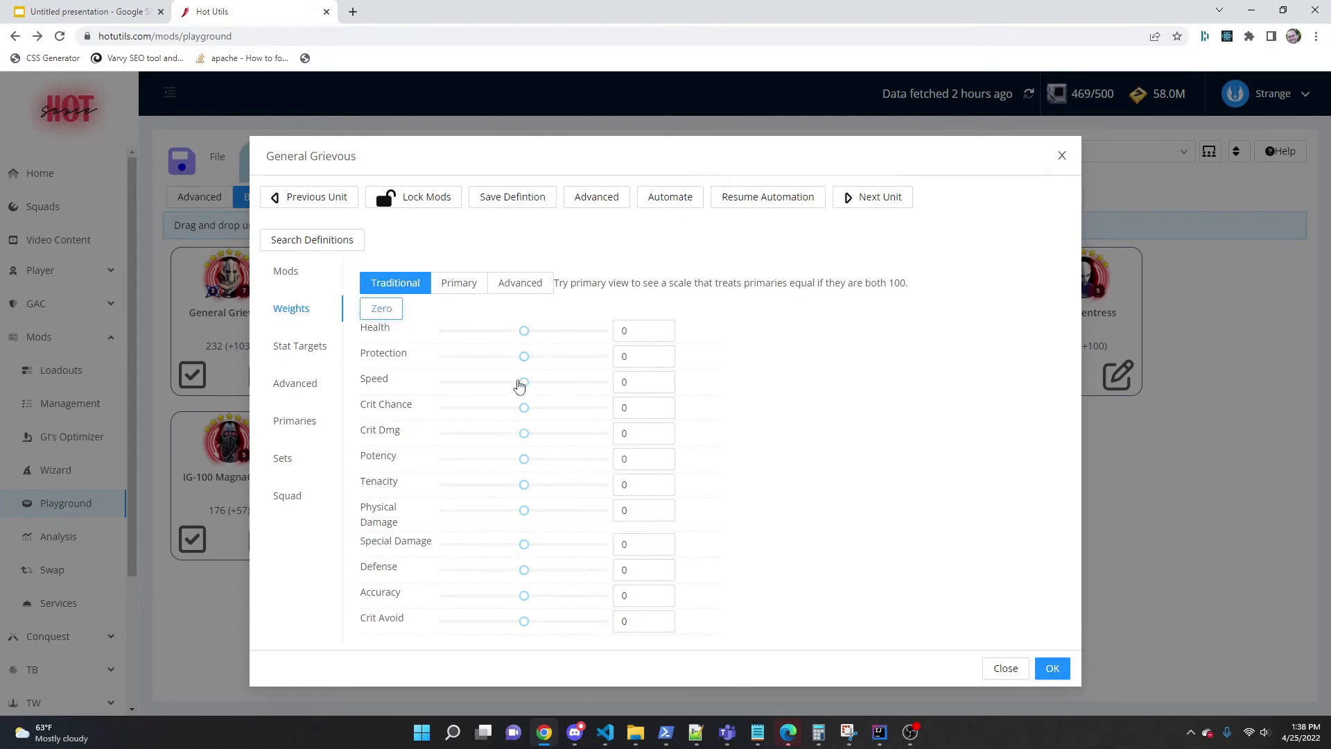
left_click_drag(570, 334, 573, 339)
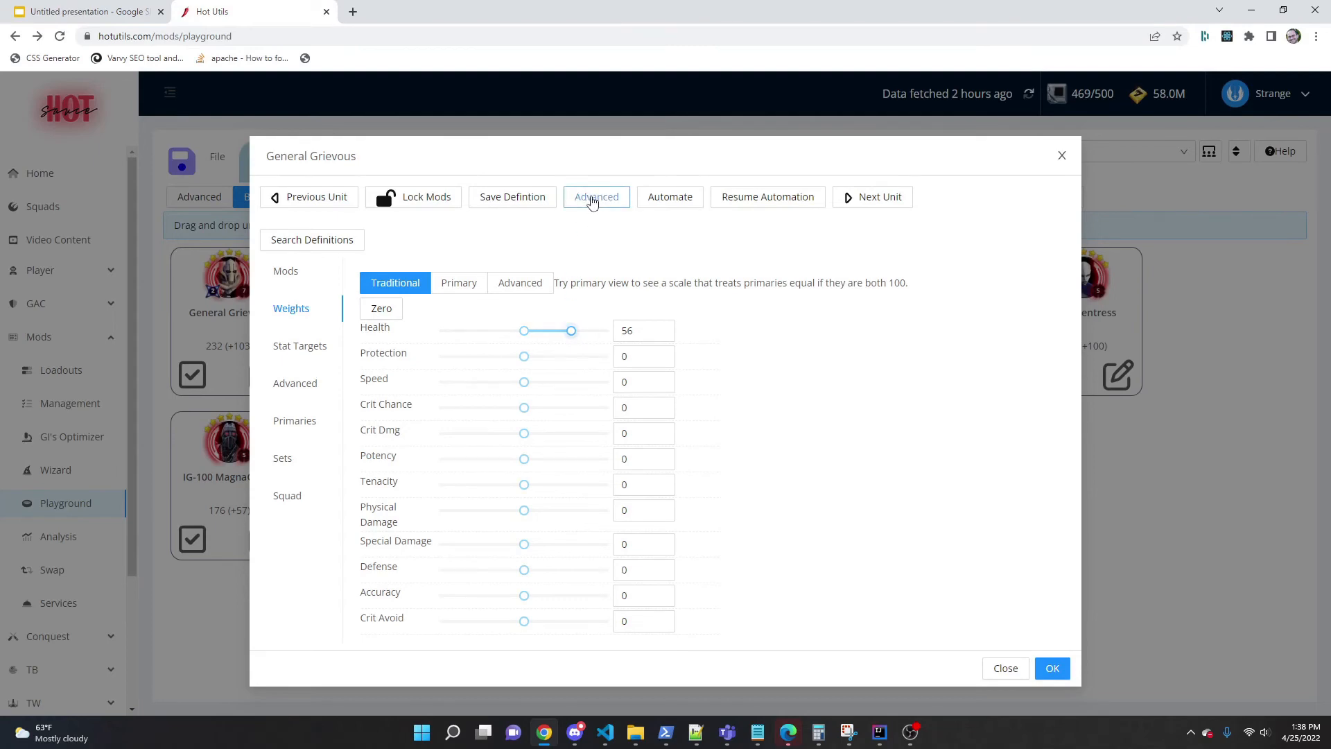
- Open General Grievous's advanced definition editor, discarding the unsaved weight changes, and look over the stat scores
left_click(591, 200)
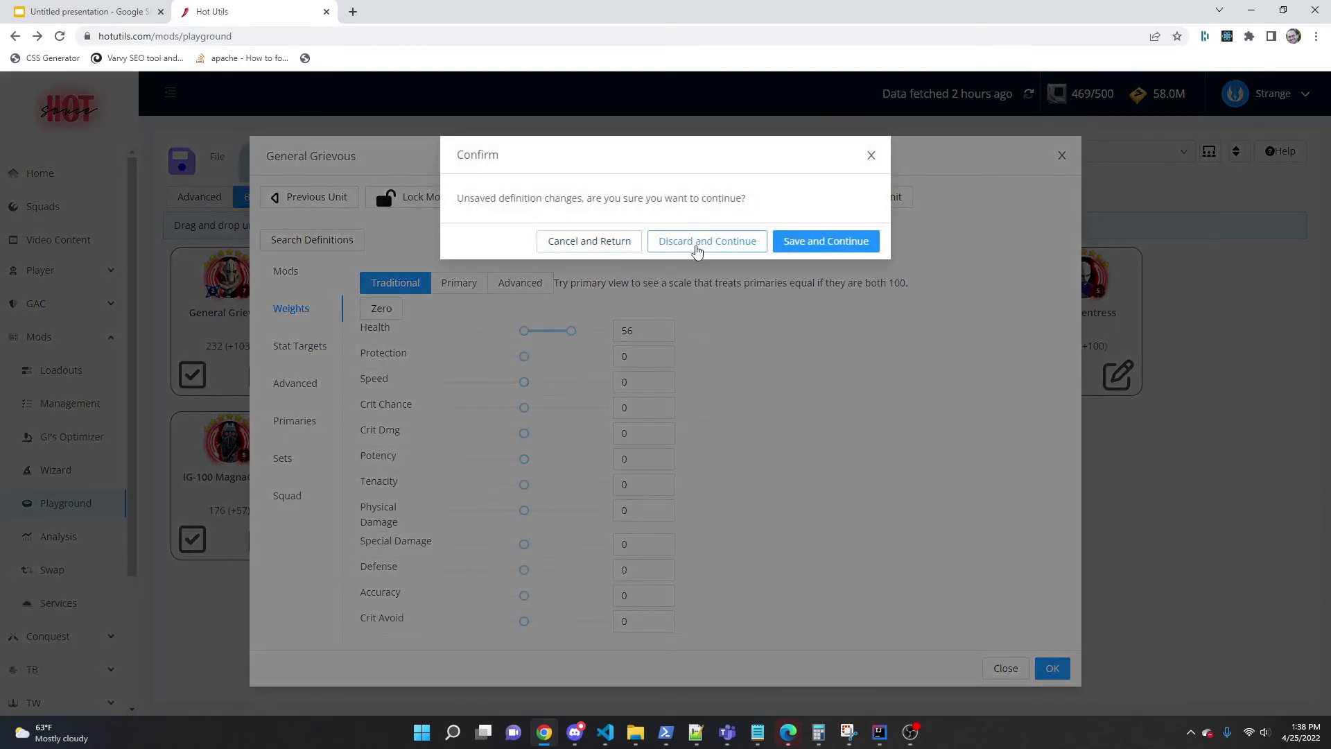
left_click(696, 243)
scroll(759, 264, "down", 2)
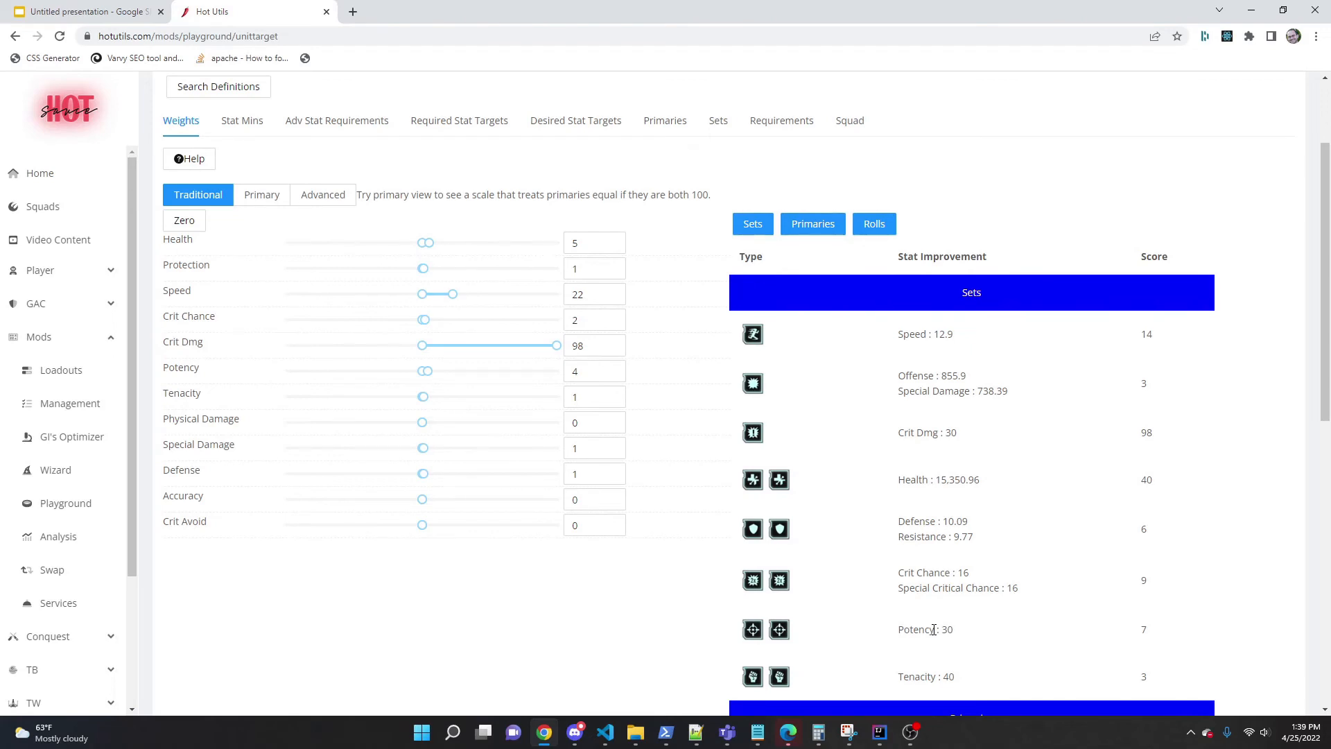
scroll(784, 638, "up", 2)
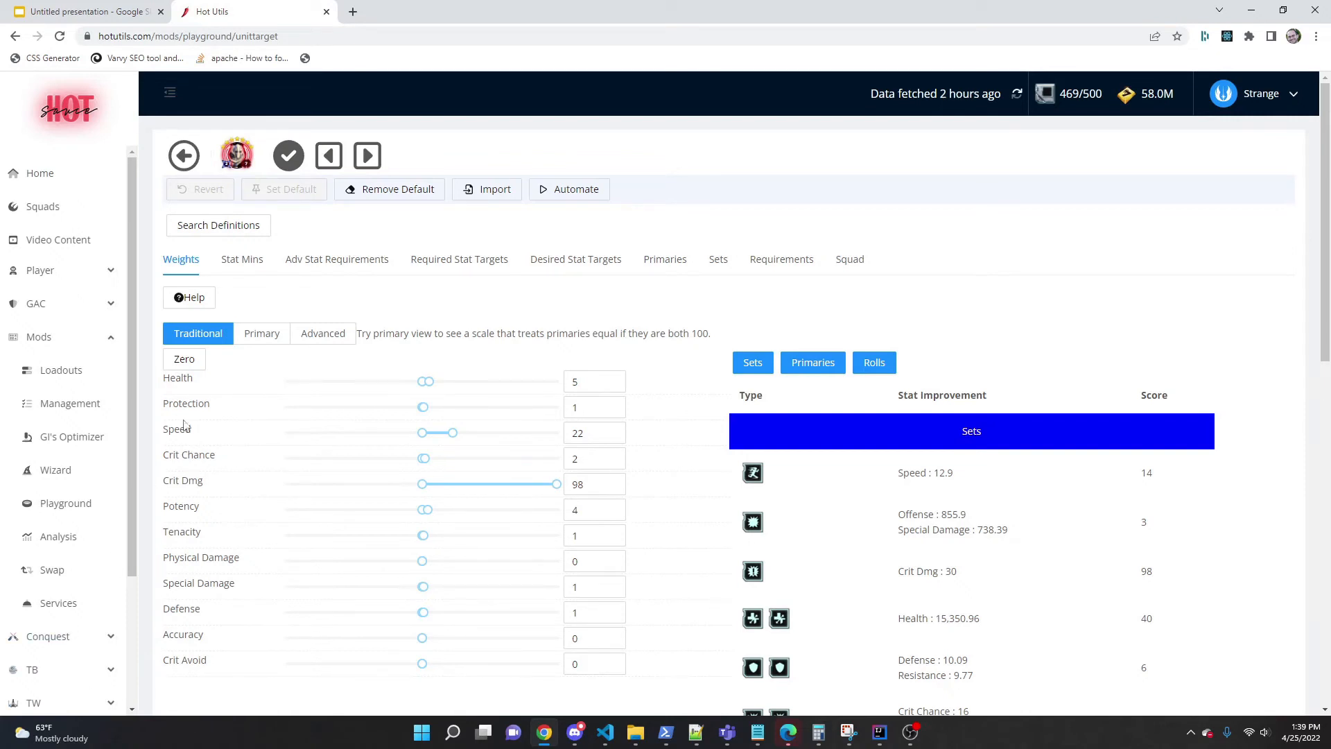
- Zero all of General Grievous's weights, giving only Health a weight of 100 and Crit Dmg a weight of 60
left_click(190, 360)
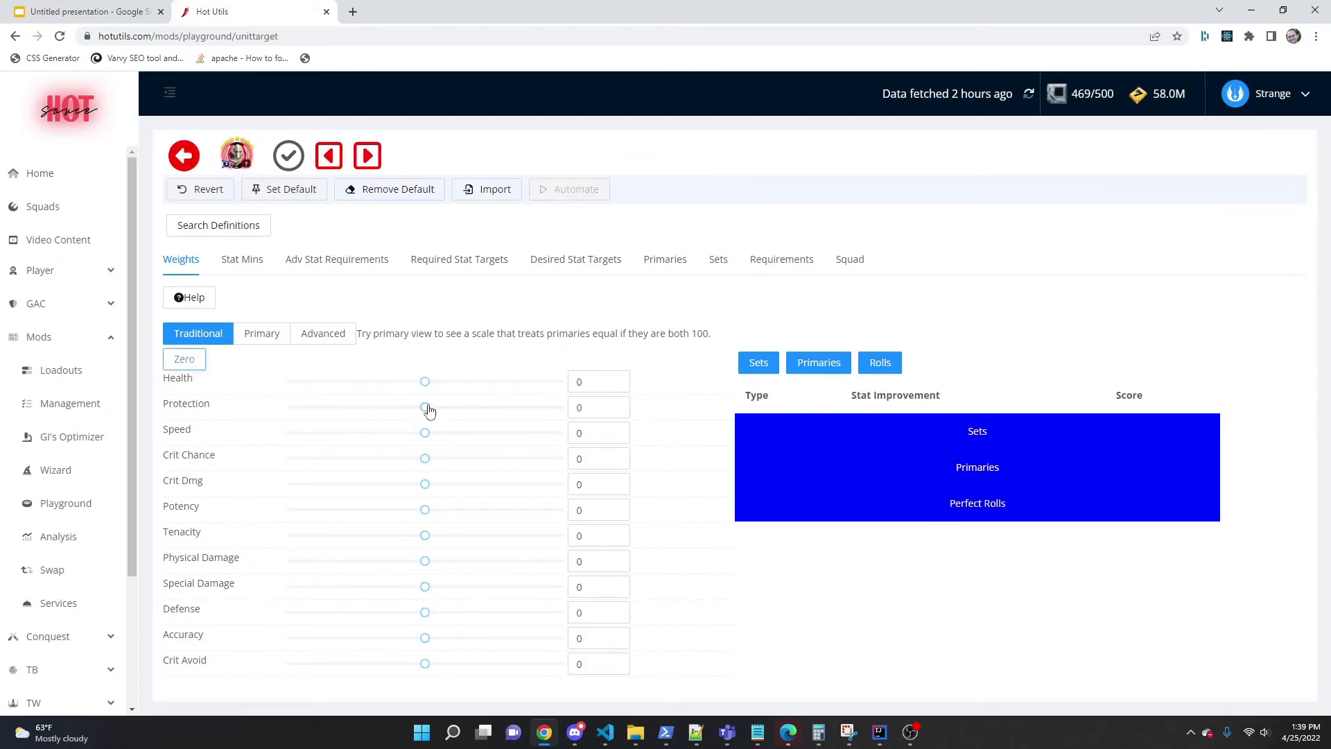
left_click_drag(425, 383, 639, 385)
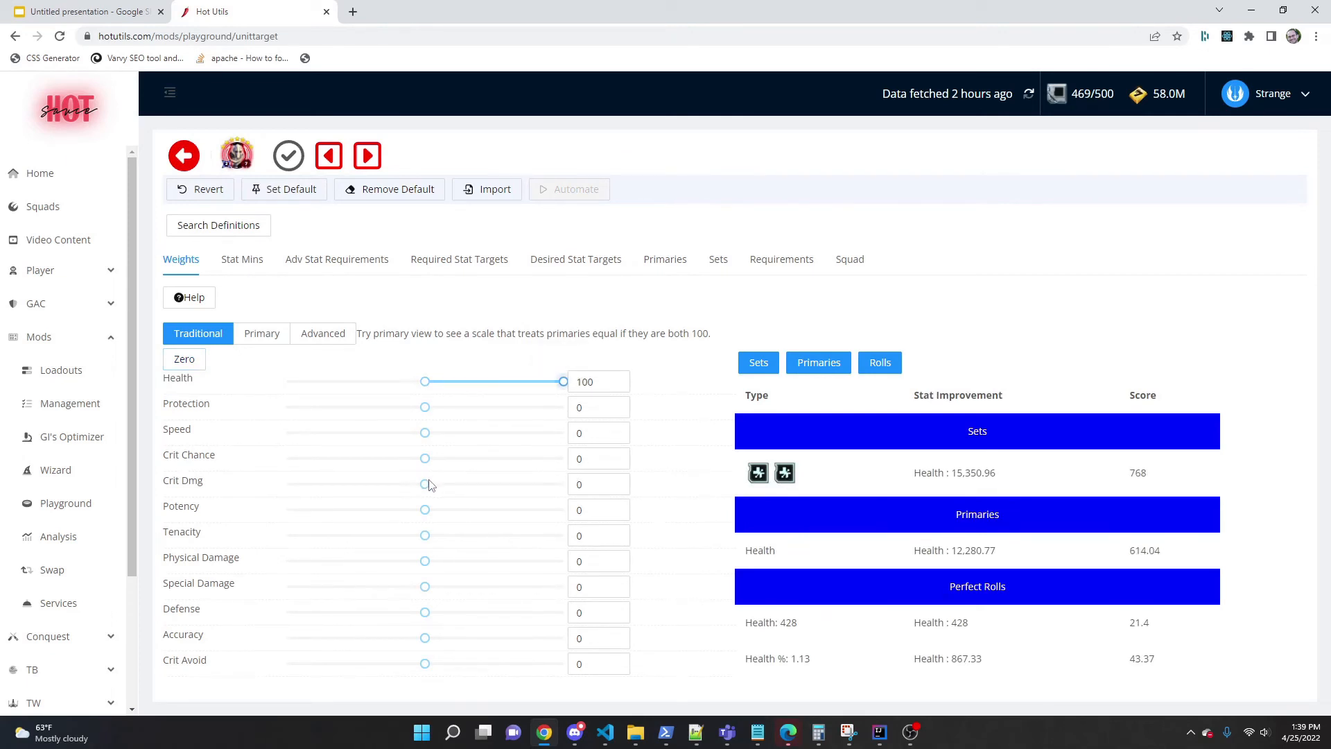
mouse_move(425, 485)
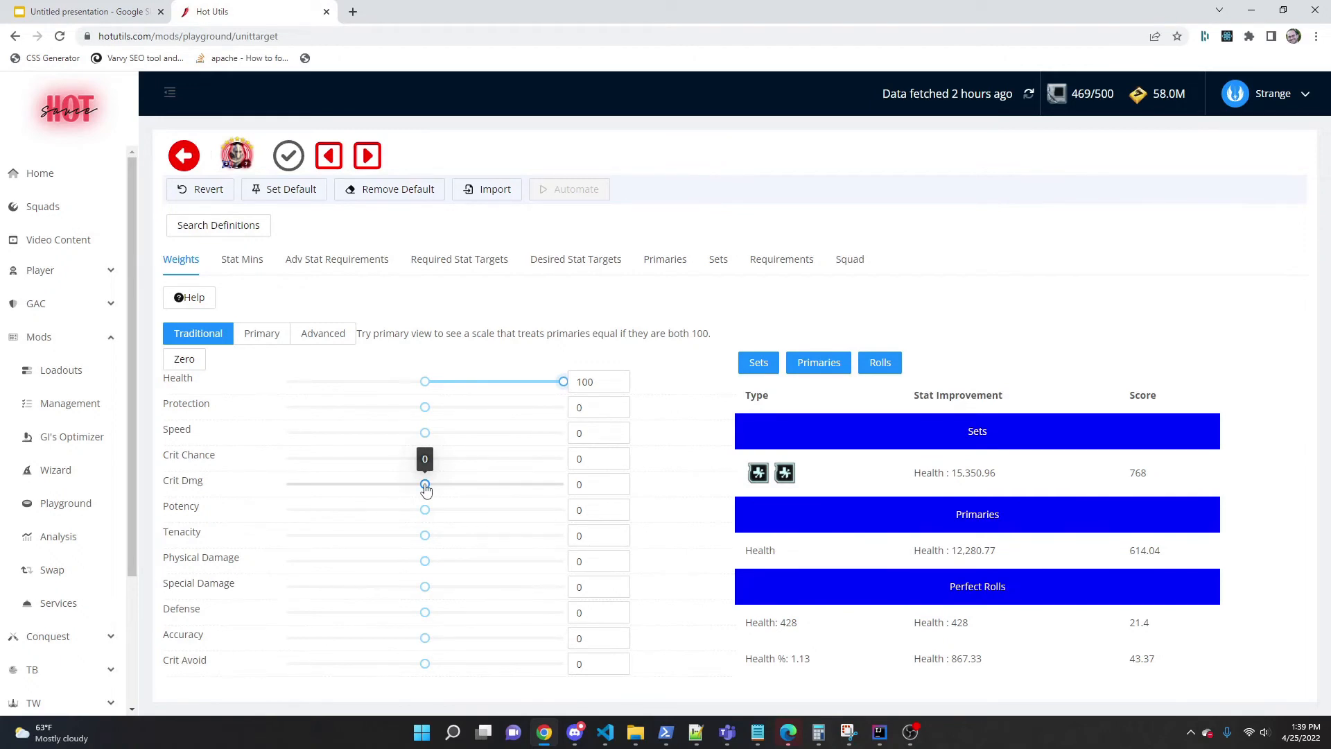
left_click_drag(425, 490, 505, 493)
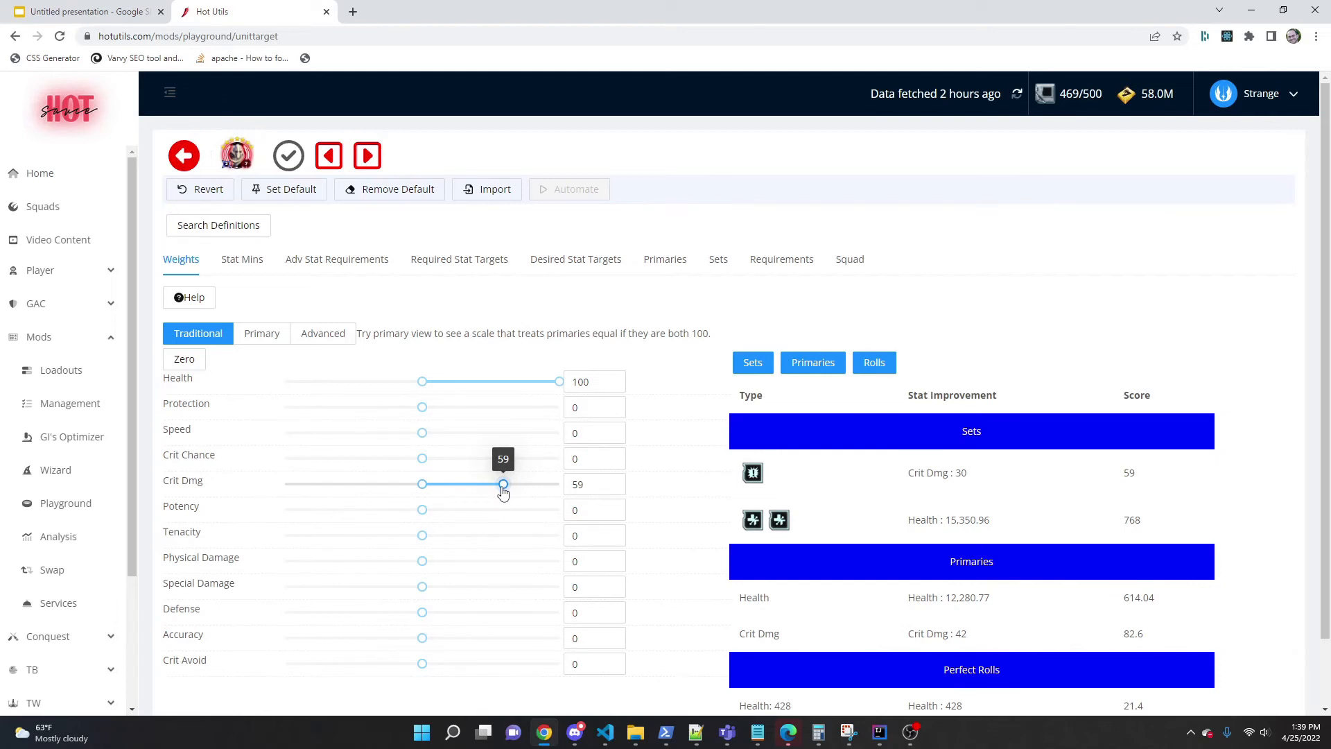
left_click(617, 480)
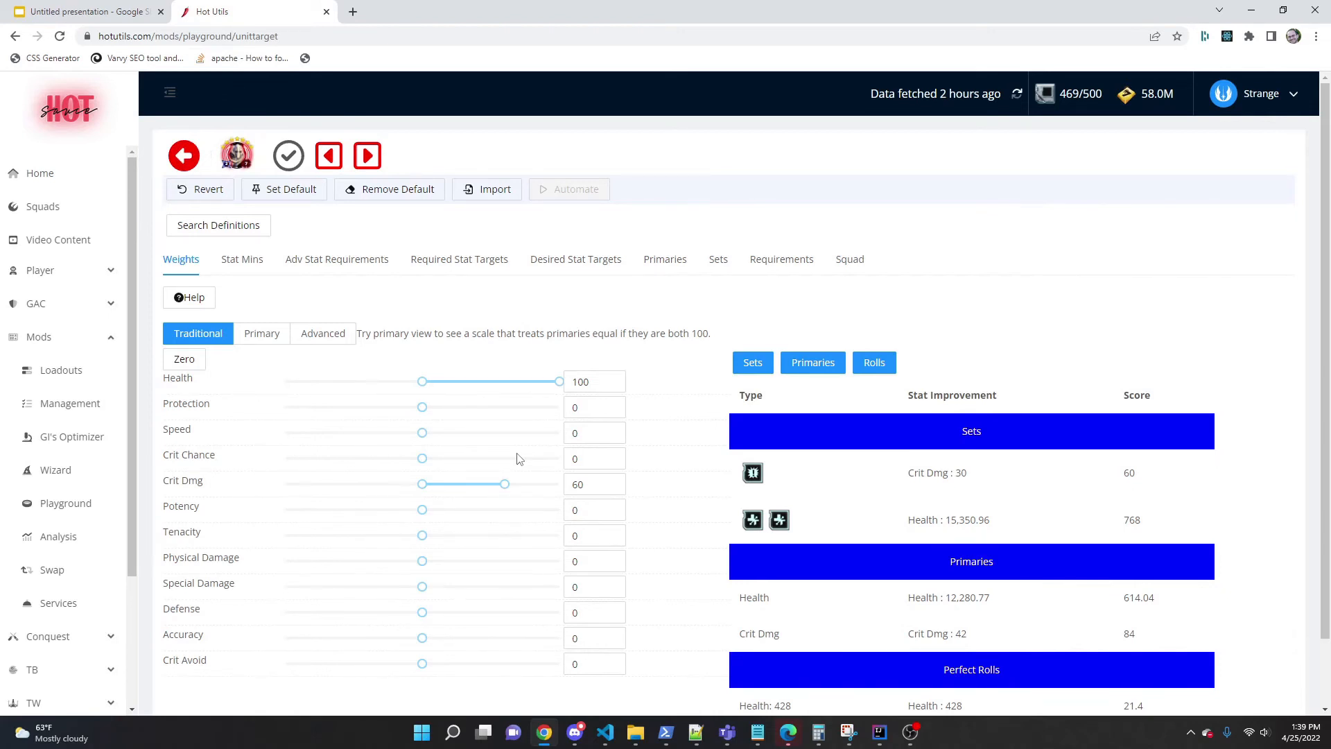
- Compare the set and primary scores of Health and Crit Dmg with their assigned weights
scroll(569, 503, "down", 2)
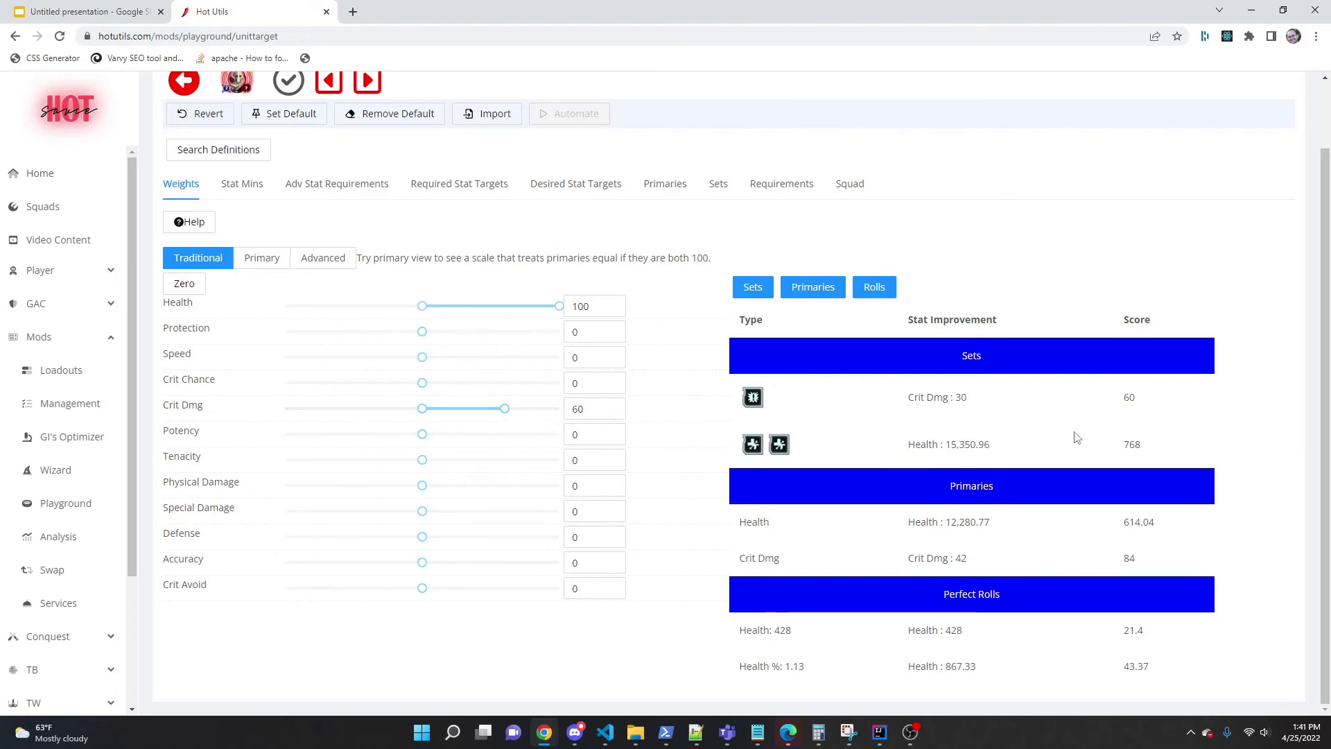
left_click_drag(1123, 407, 1145, 407)
double_click(1137, 445)
left_click(1125, 520)
left_click_drag(1125, 521, 1178, 527)
left_click_drag(1147, 560, 1124, 559)
mouse_move(507, 416)
mouse_move(561, 314)
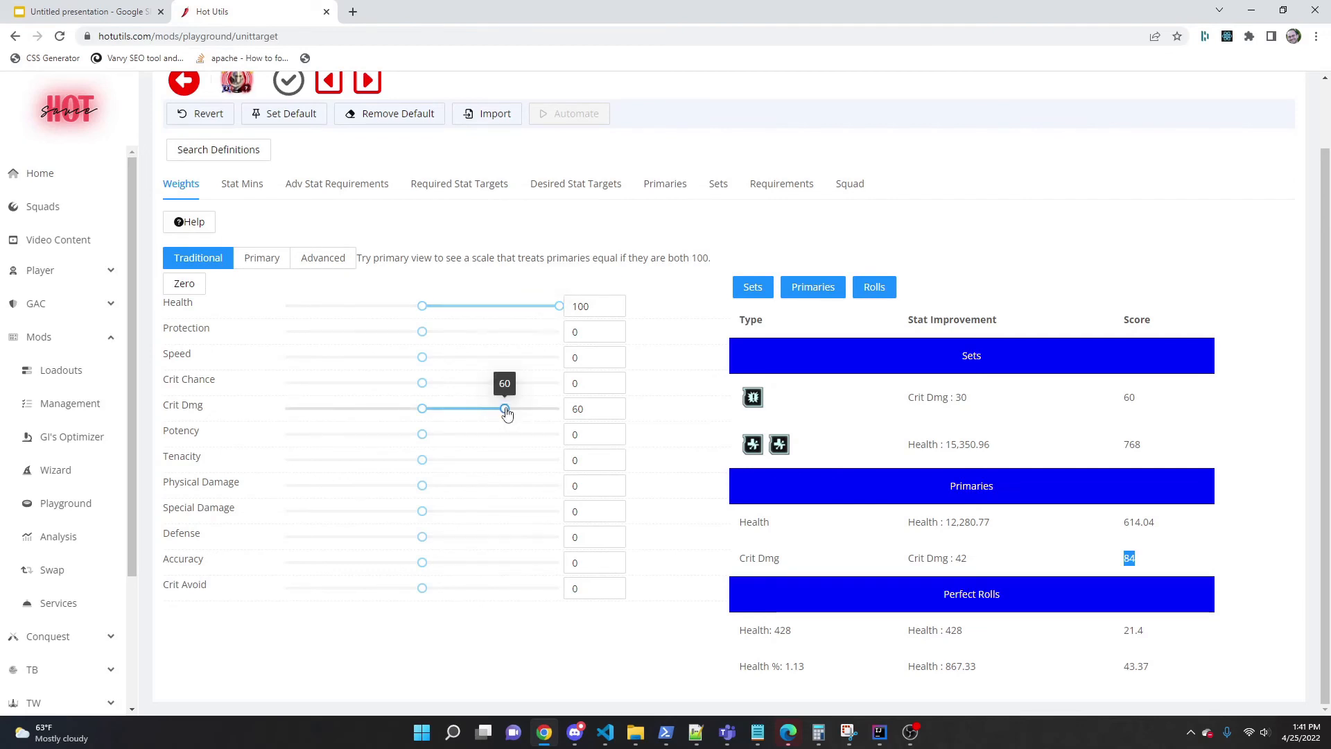
left_click_drag(1125, 525, 1169, 526)
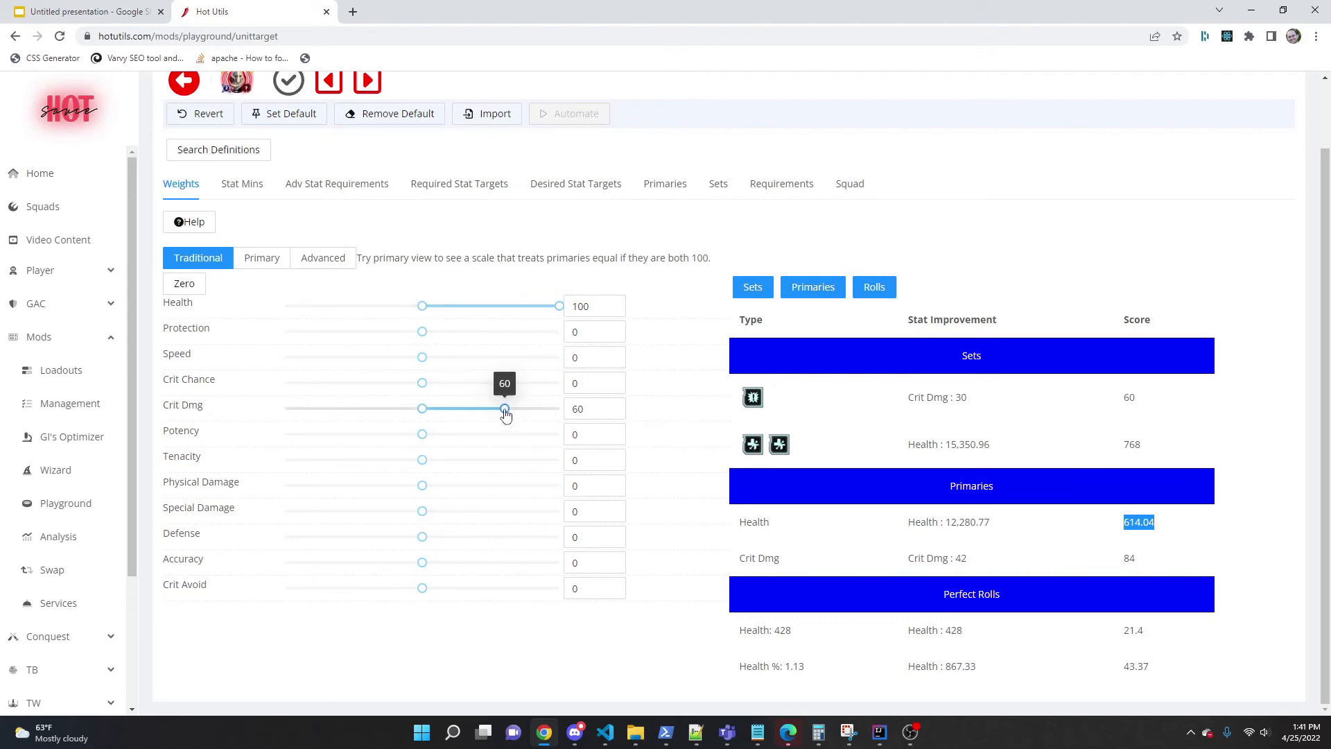
- Raise the Crit Dmg weight to 100 and examine the score of the Crit Dmg primary
left_click_drag(505, 413, 619, 419)
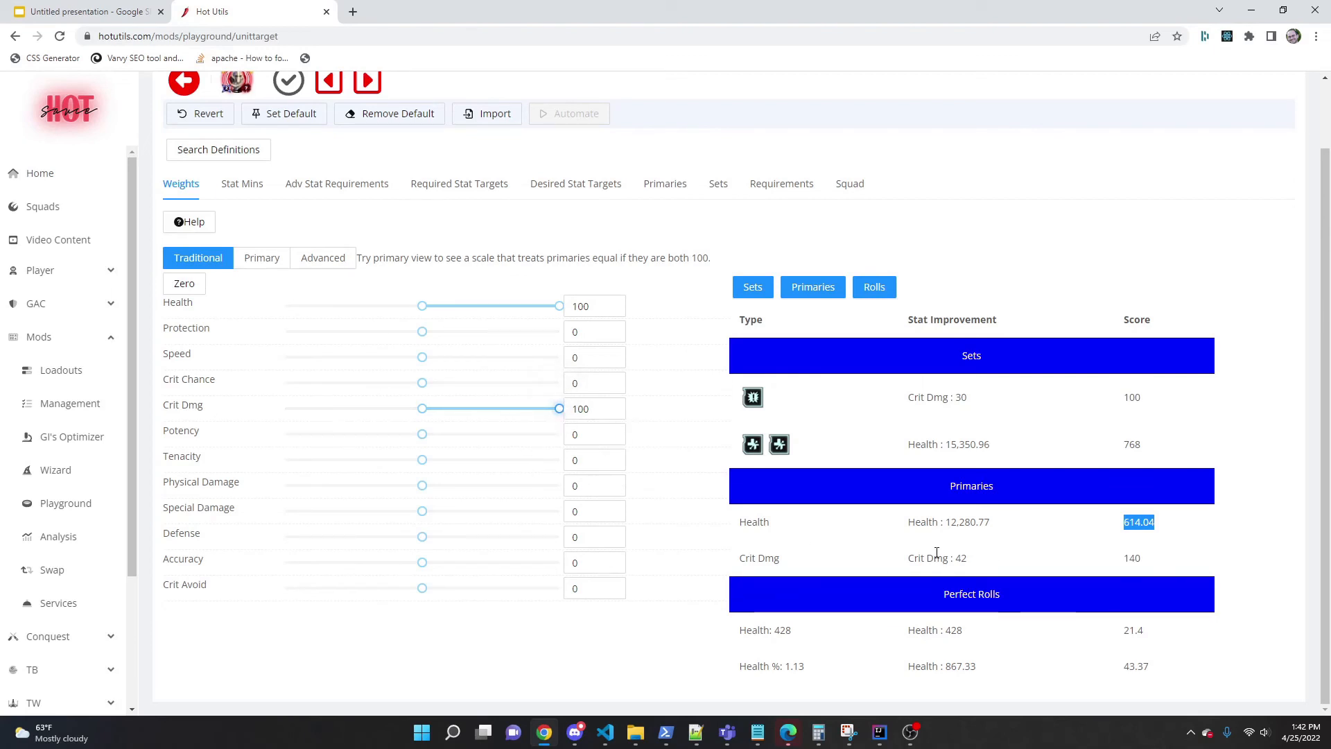
left_click(1144, 567)
left_click_drag(1144, 567, 743, 562)
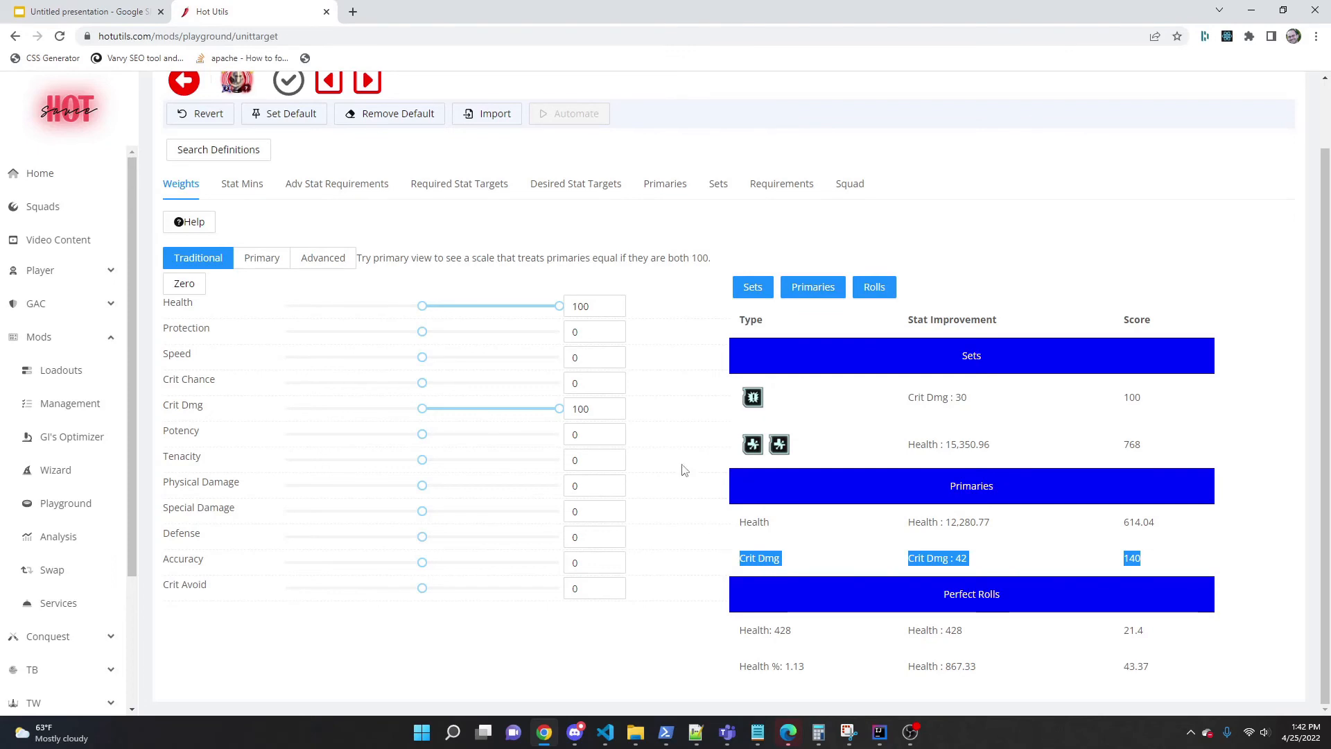
- Lower the Health weight to 80 on the Traditional scale
mouse_move(561, 308)
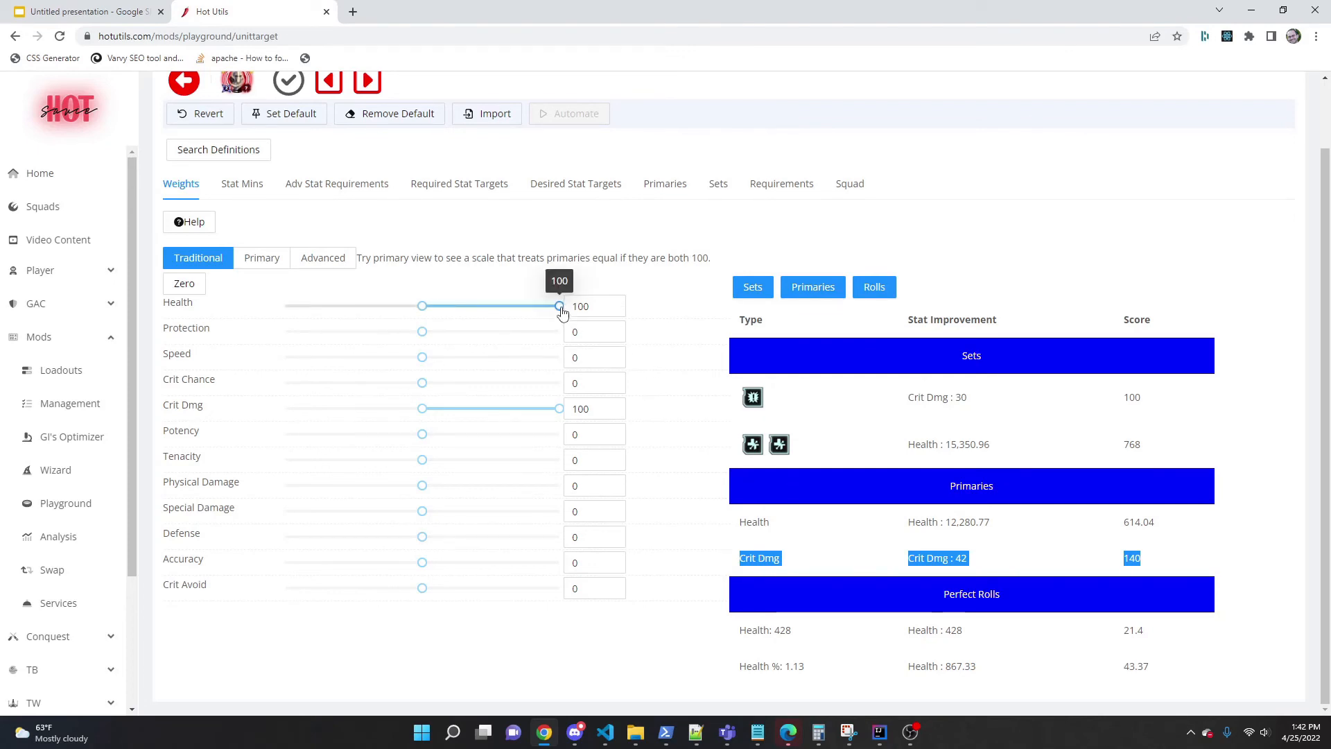
left_click_drag(561, 313, 535, 315)
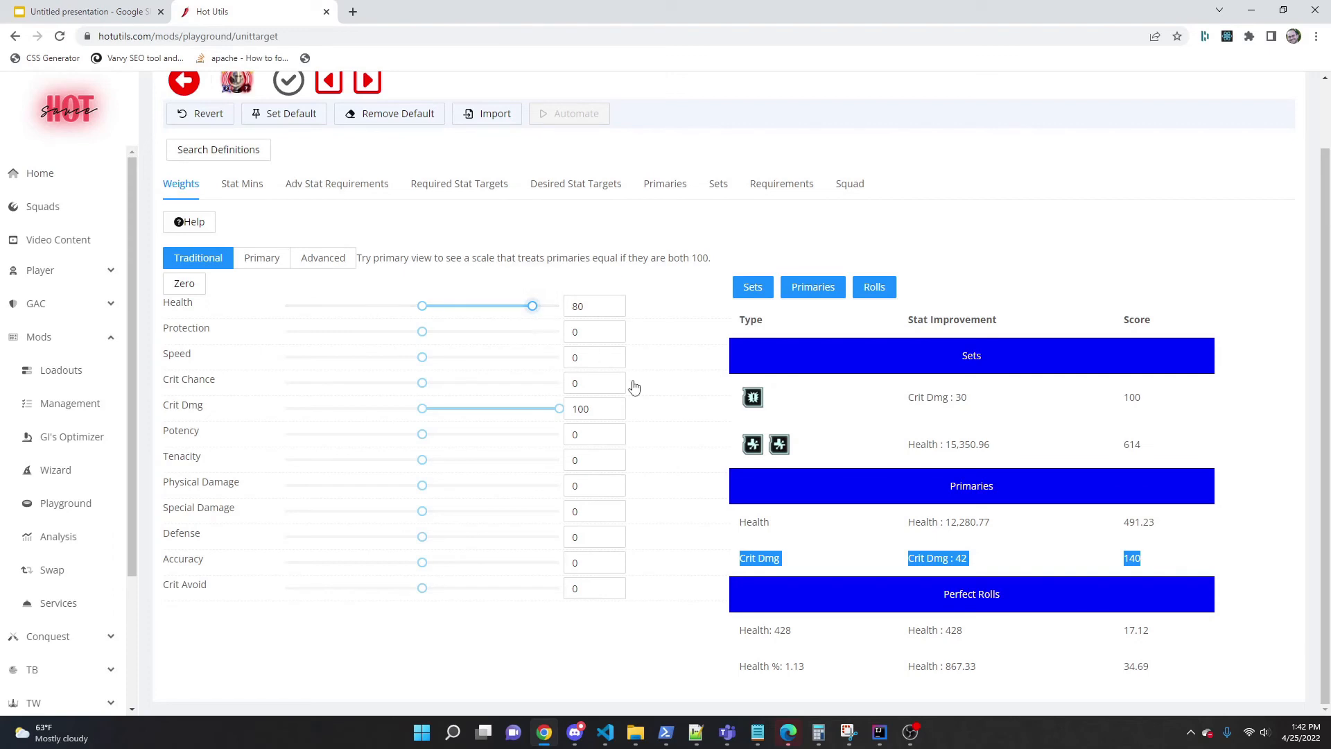
left_click(1009, 553)
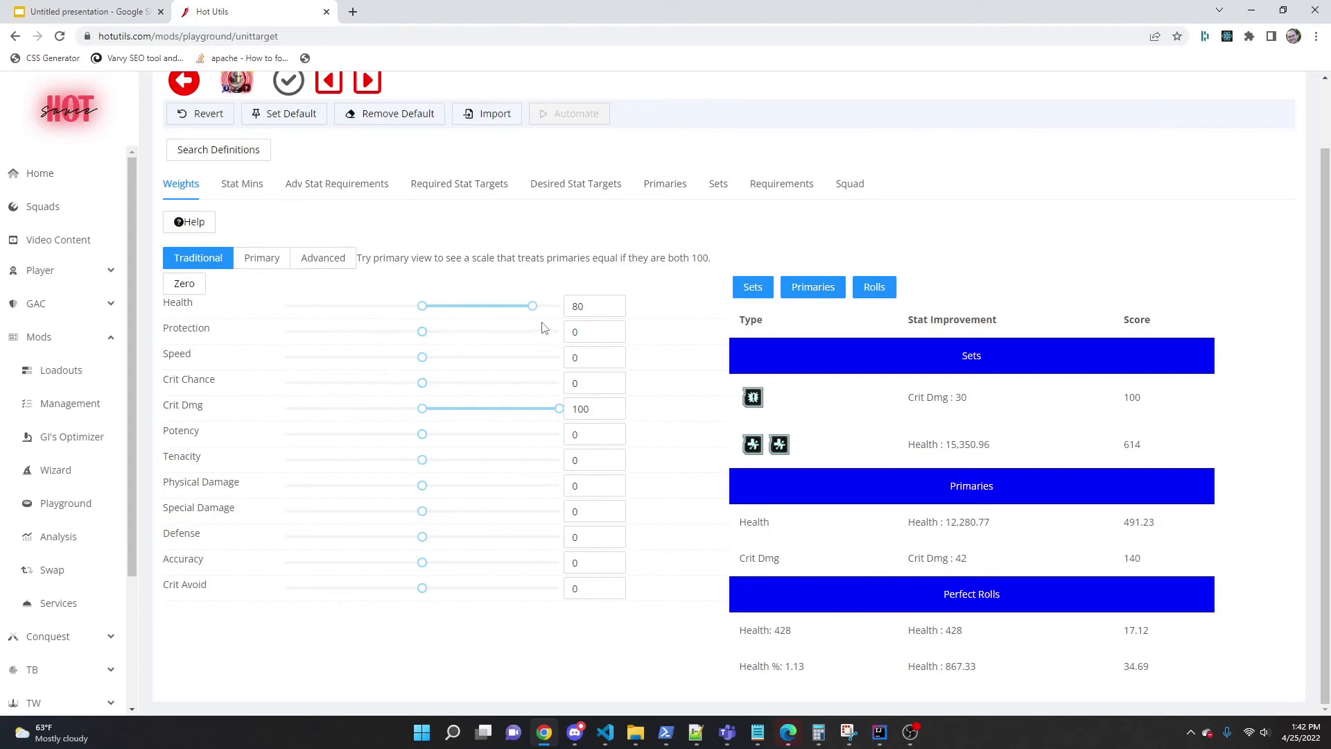
- Lower the Health weight to 22 and compare the Health and Crit Dmg scores for primaries and sets
mouse_move(559, 408)
left_click_drag(532, 307, 452, 310)
left_click_drag(1156, 521, 1122, 558)
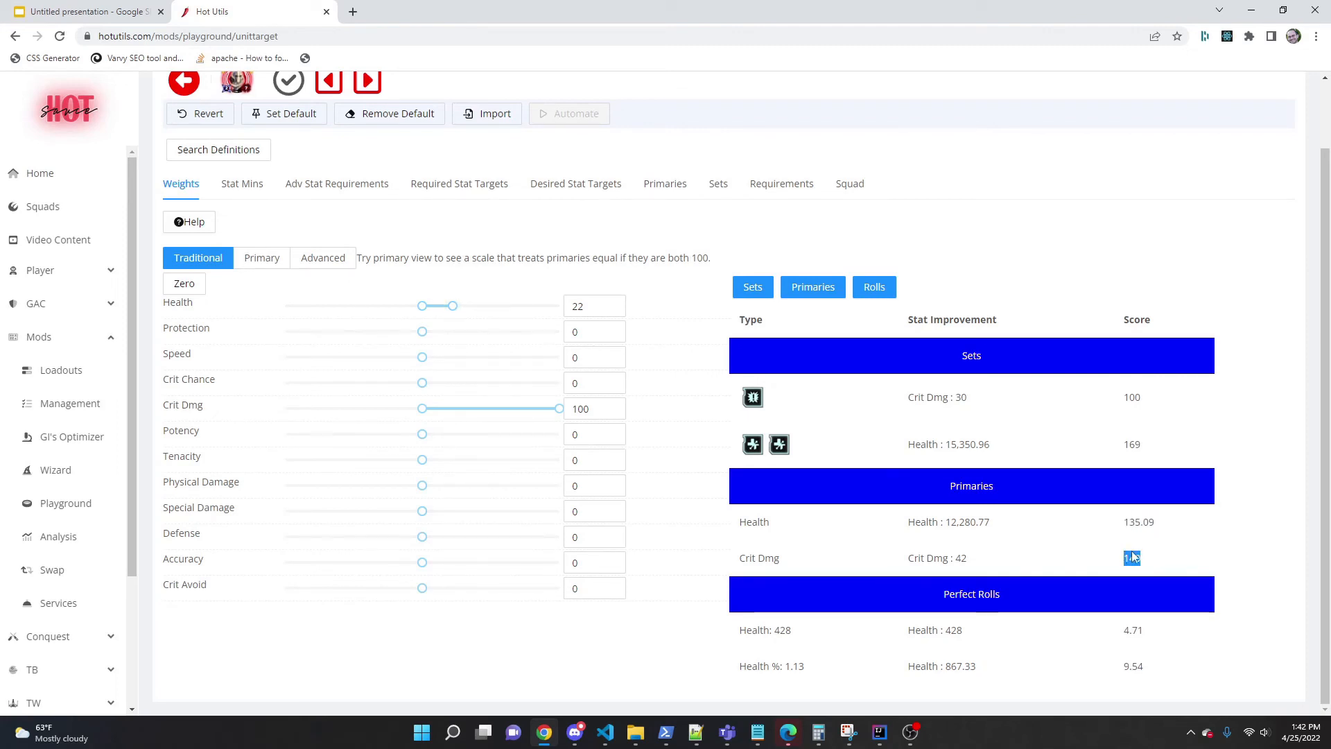
left_click_drag(746, 559, 1152, 562)
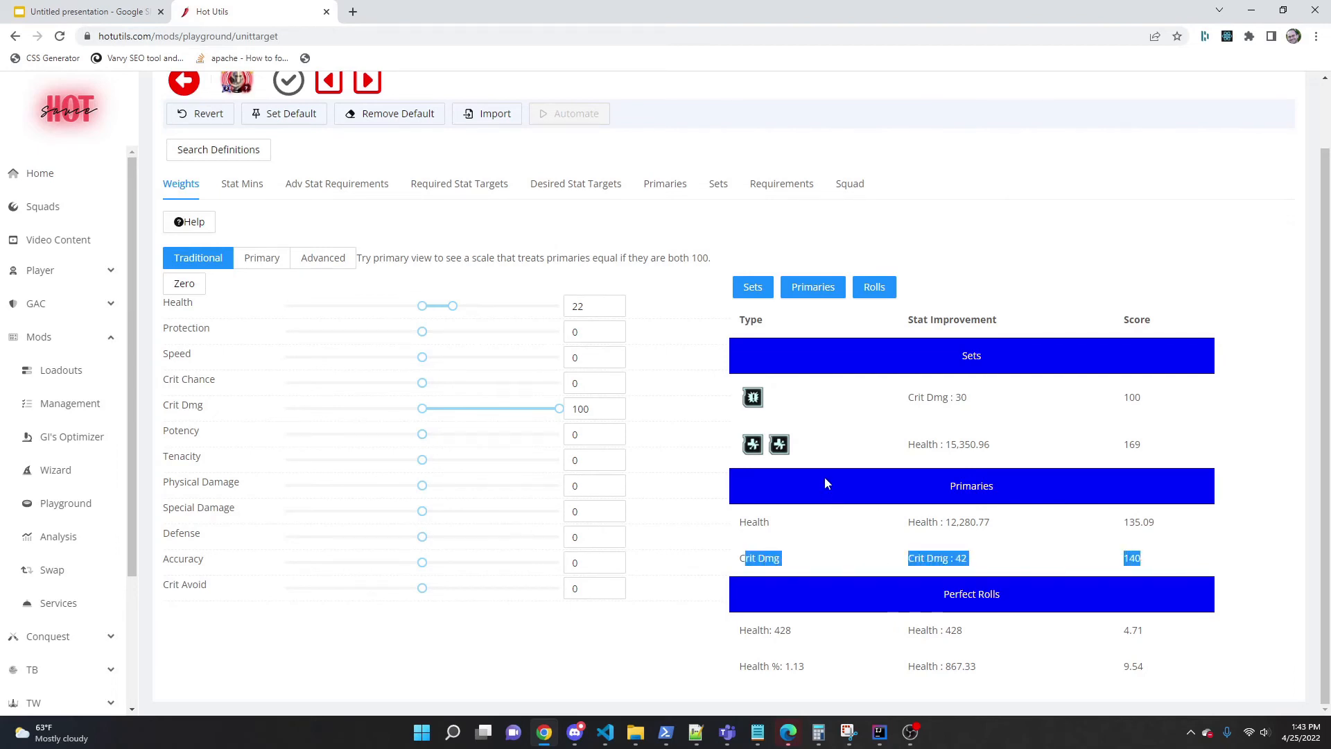
left_click_drag(907, 443, 1153, 445)
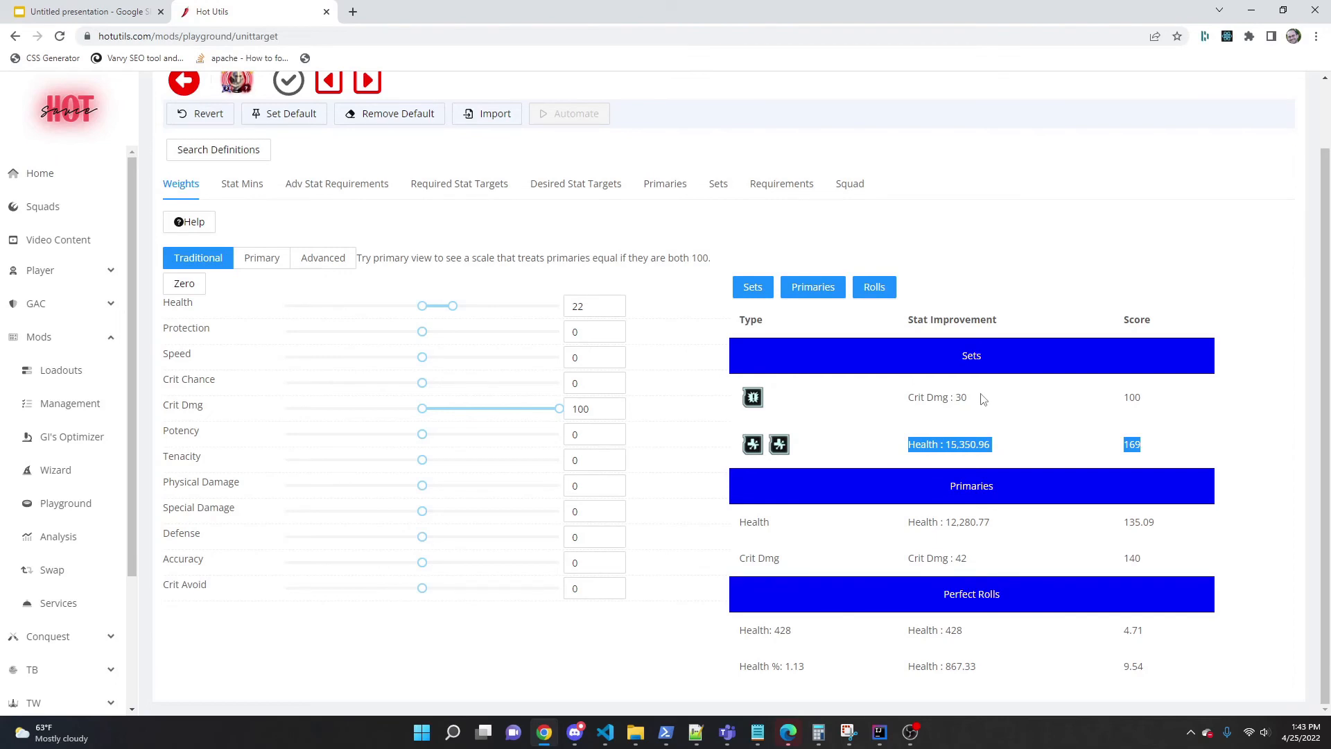
left_click(1087, 479)
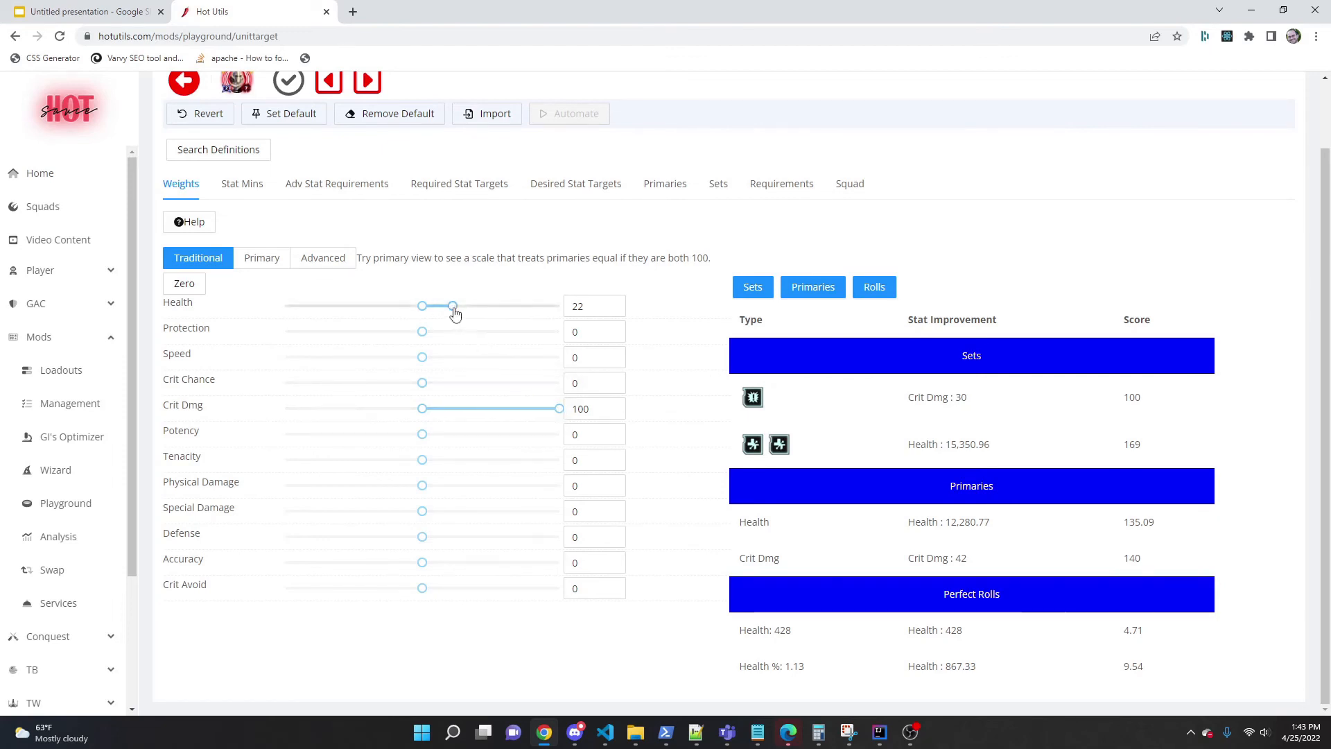
- Switch the weights to the Primary scale, set Health to 100, and compare the Health and Crit Dmg primary scores
left_click(260, 263)
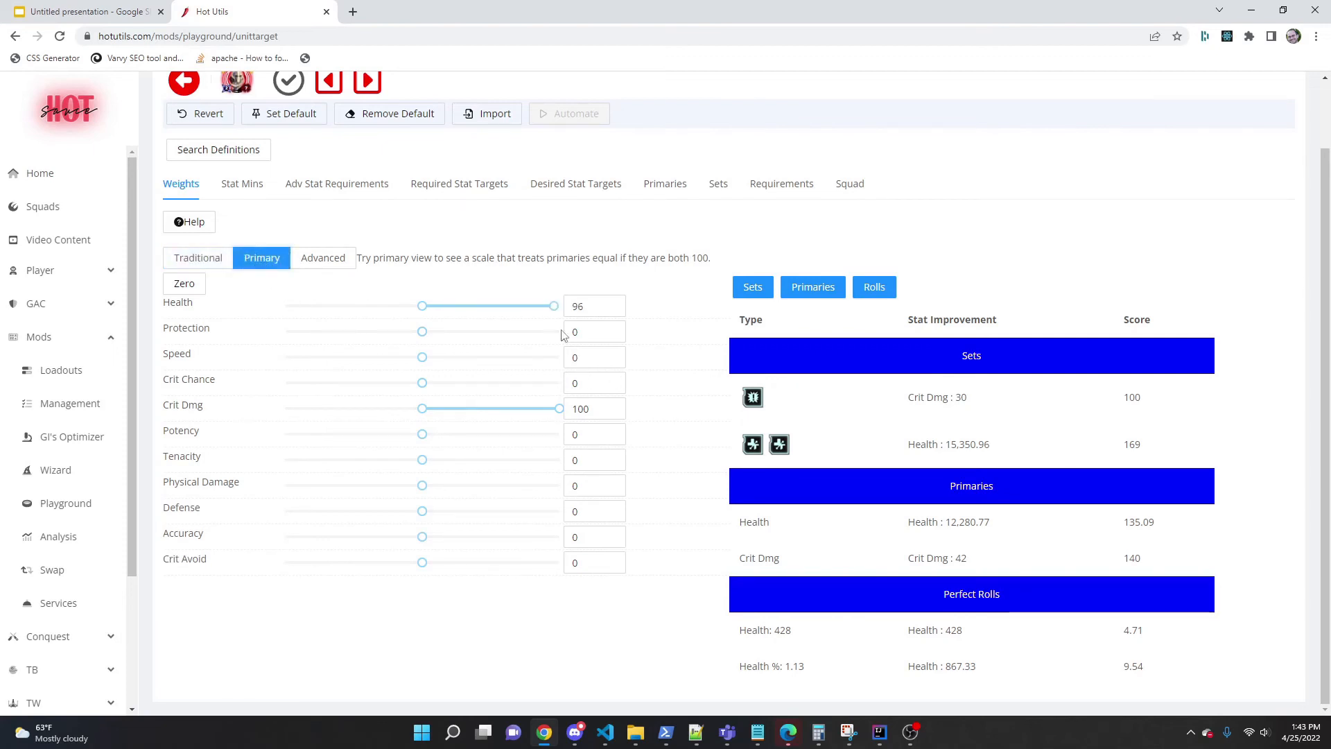
left_click_drag(553, 306, 558, 306)
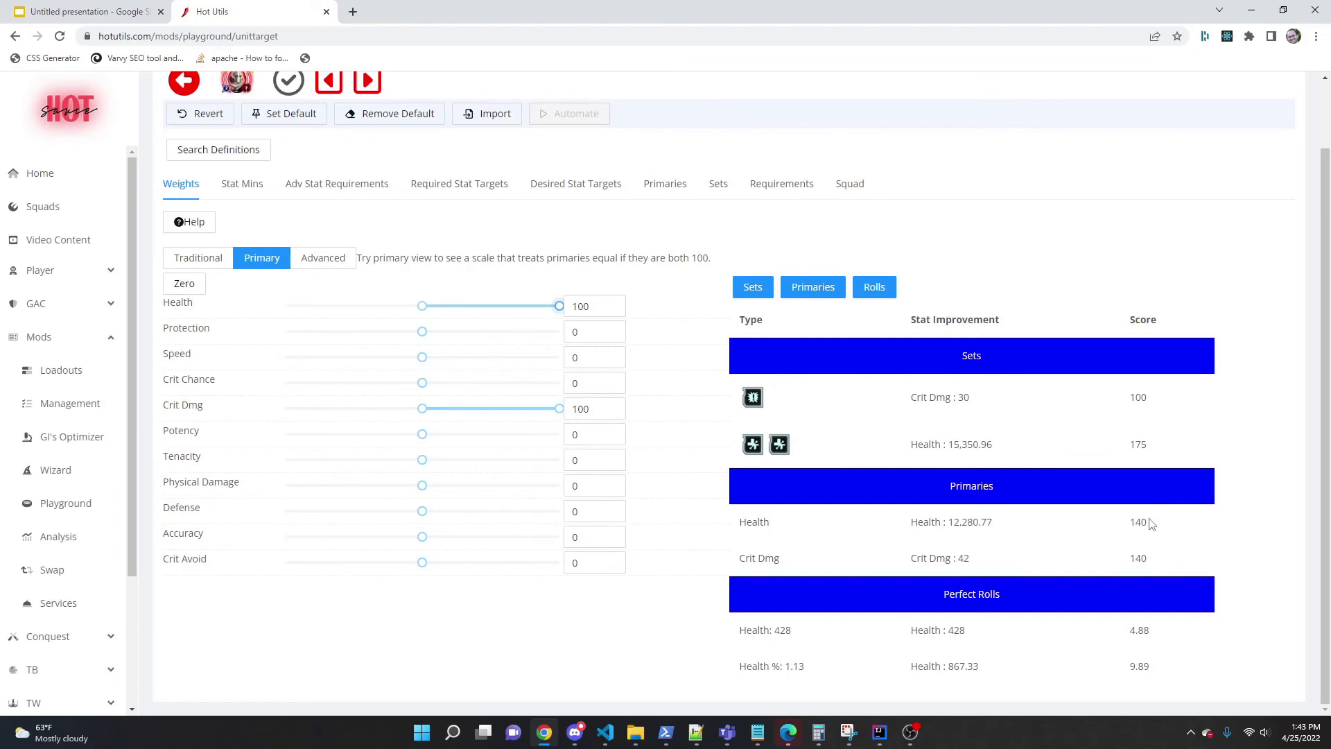
mouse_move(1153, 562)
left_mouse_down()
mouse_move(1088, 511)
mouse_move(736, 510)
left_mouse_up()
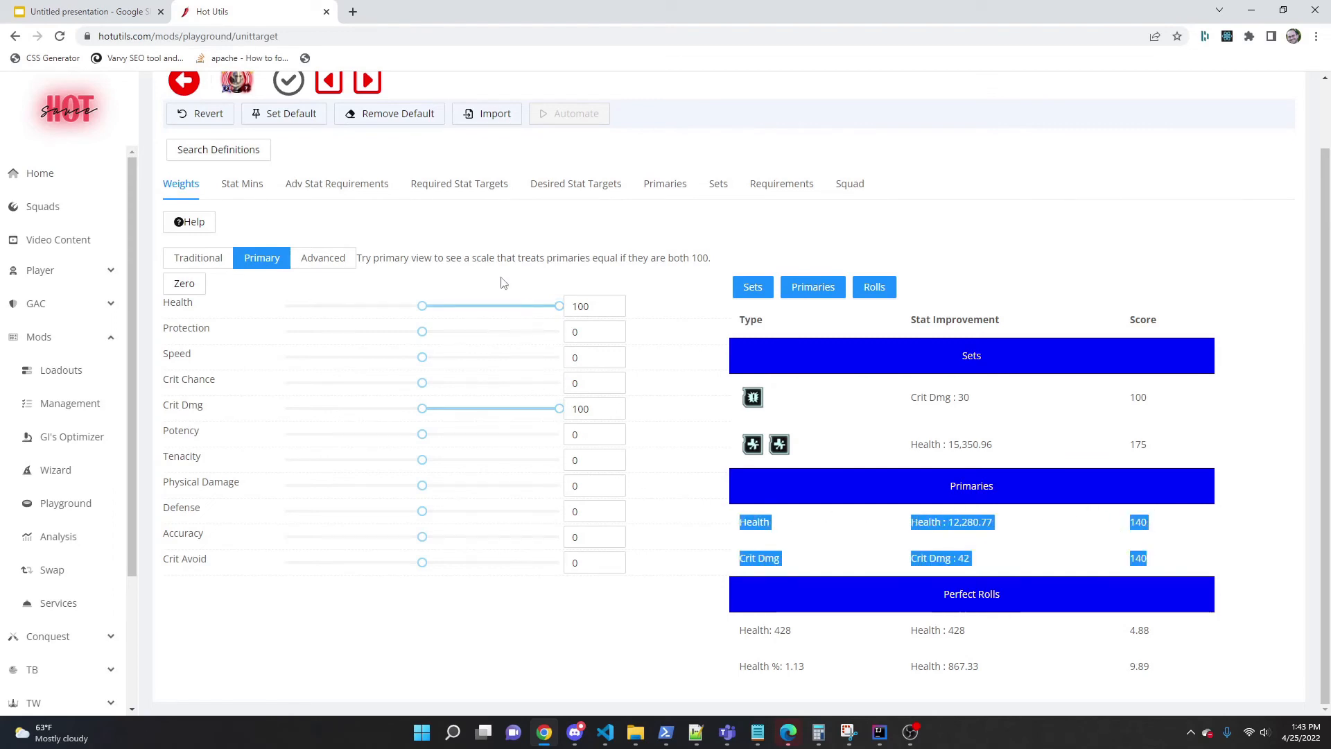
- Lower the Health weight to 50 on the Primary scale and compare the Health and Crit Dmg primary scores
left_click_drag(557, 306, 495, 312)
left_click(616, 313)
left_click(616, 312)
left_click(616, 313)
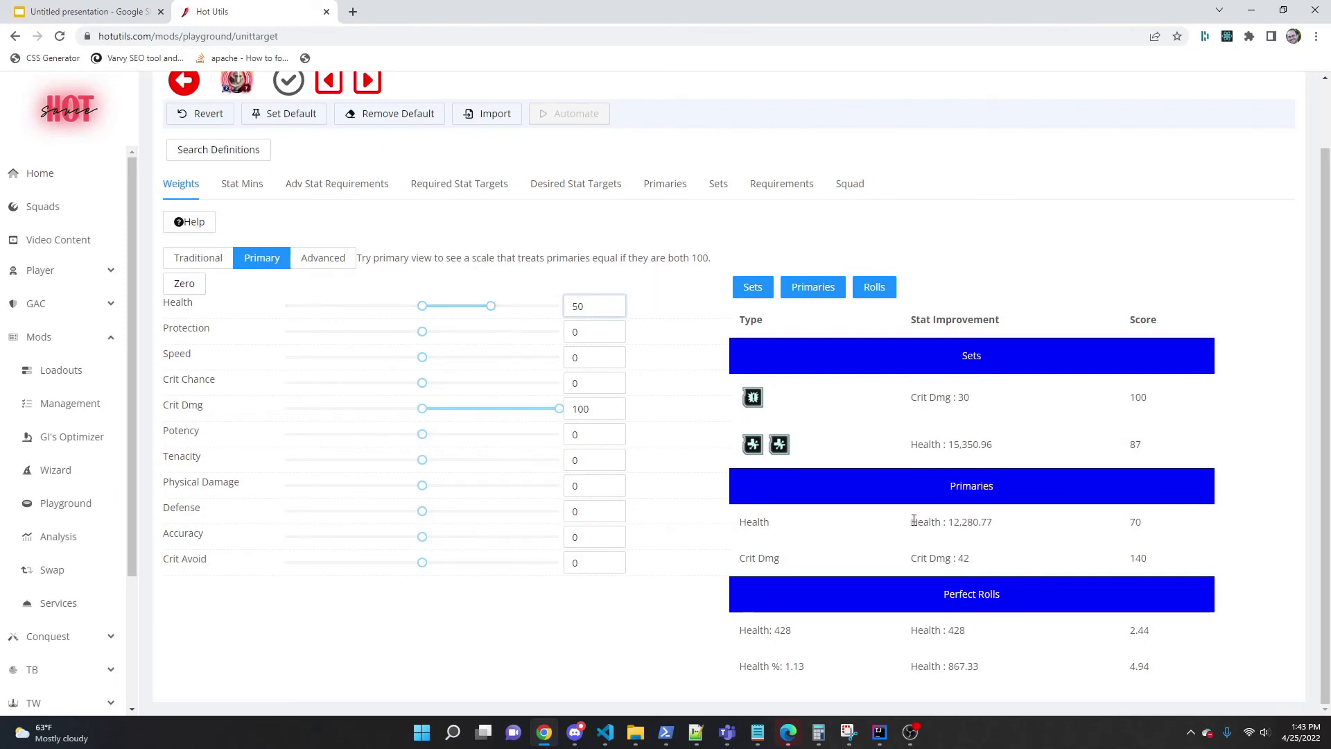
left_click_drag(912, 521, 1200, 533)
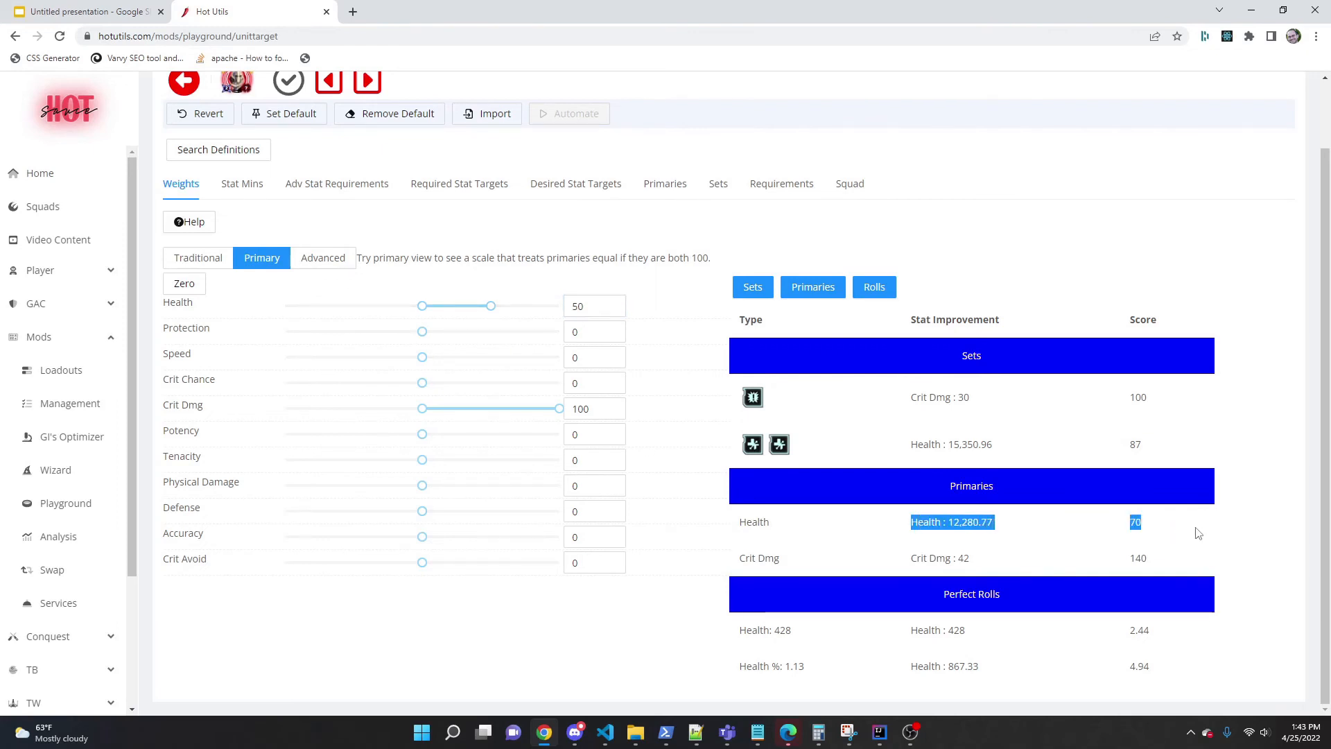
double_click(1140, 559)
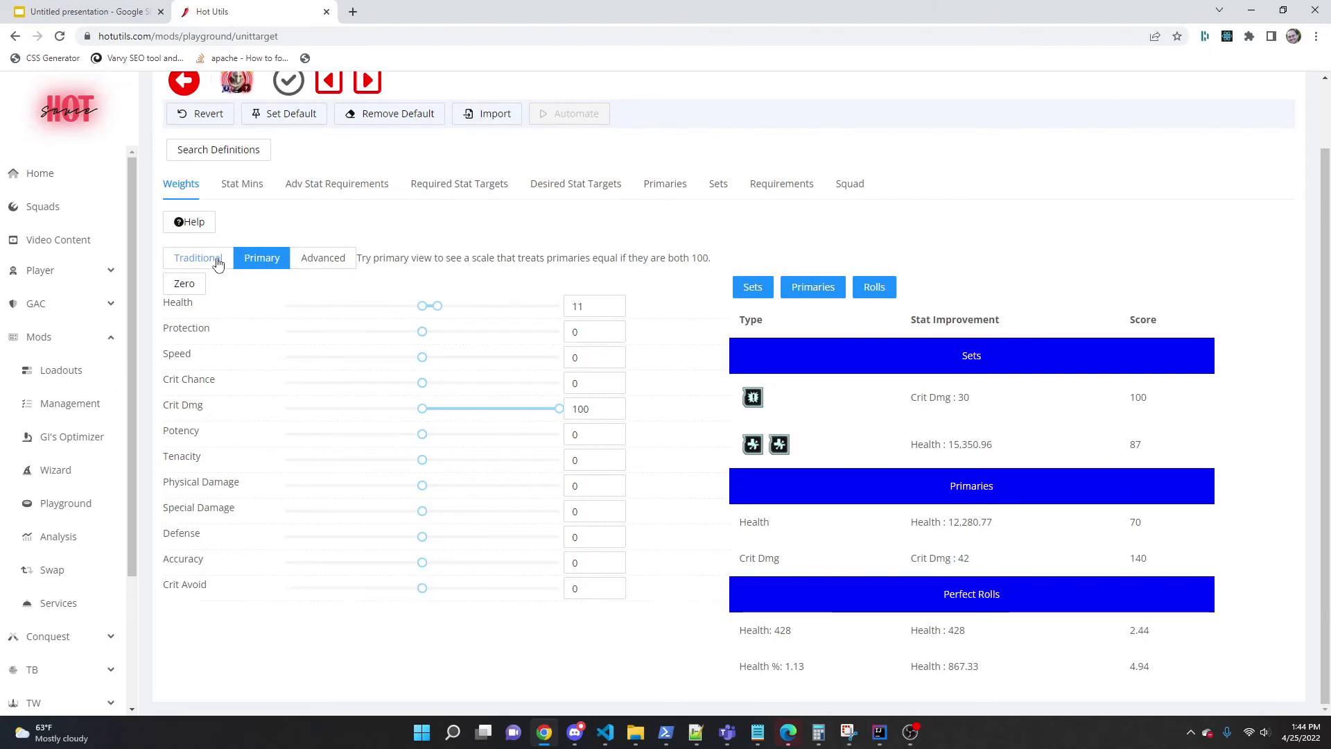
- Return to the Traditional scale to review the Crit Dmg set score, and accept the unit's weight changes
left_click(218, 260)
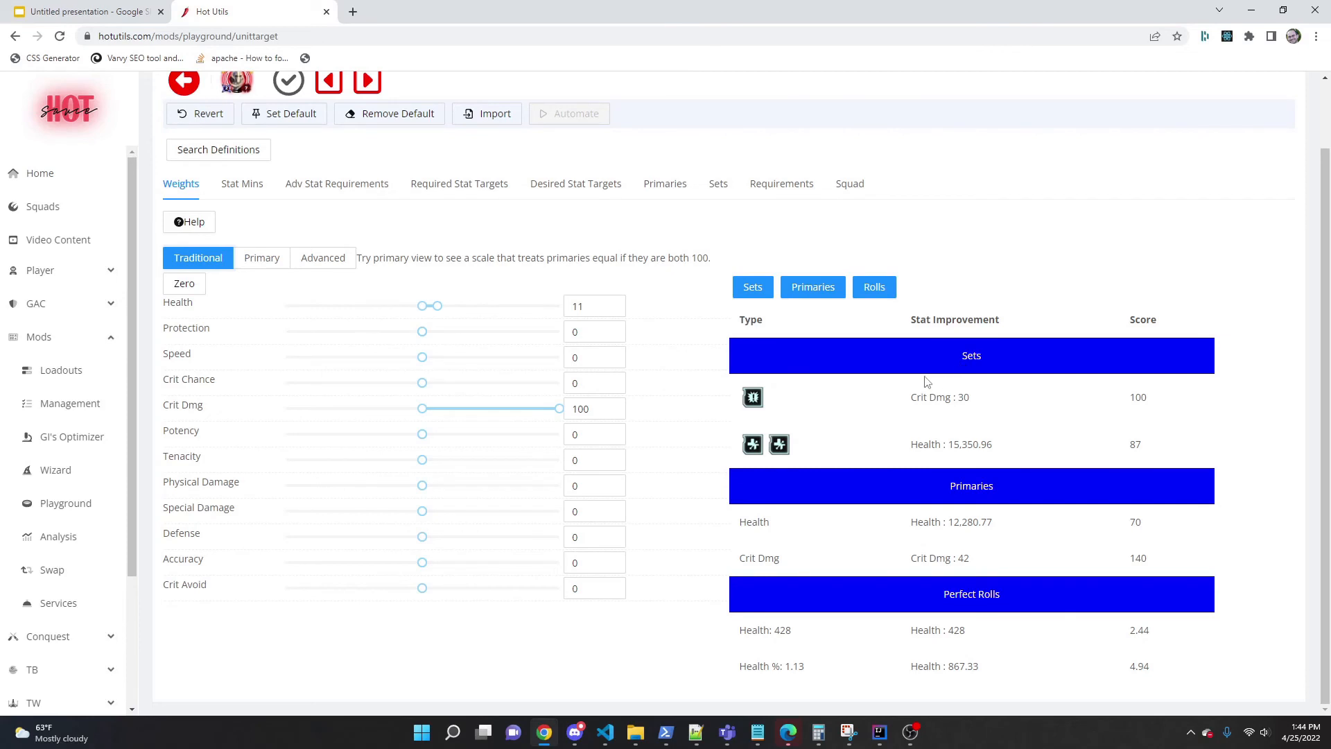
left_click_drag(903, 407, 1168, 413)
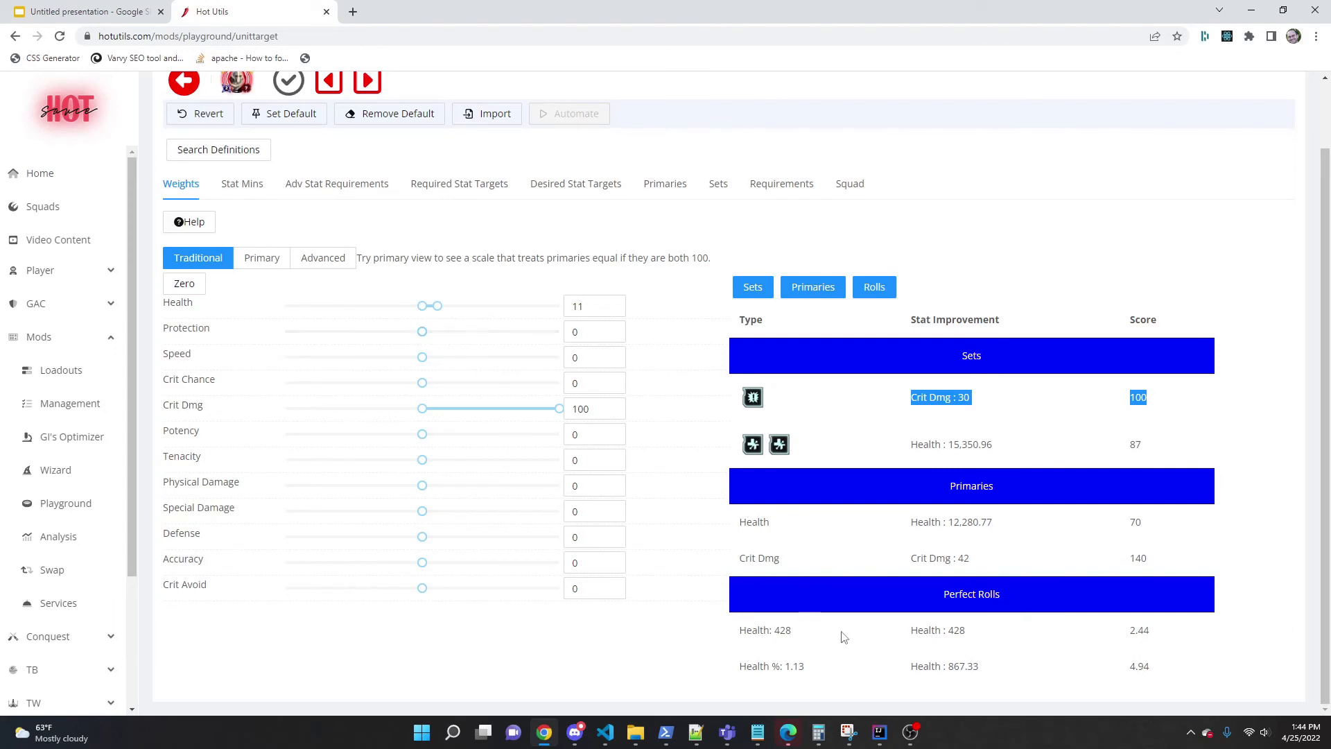
left_click(289, 89)
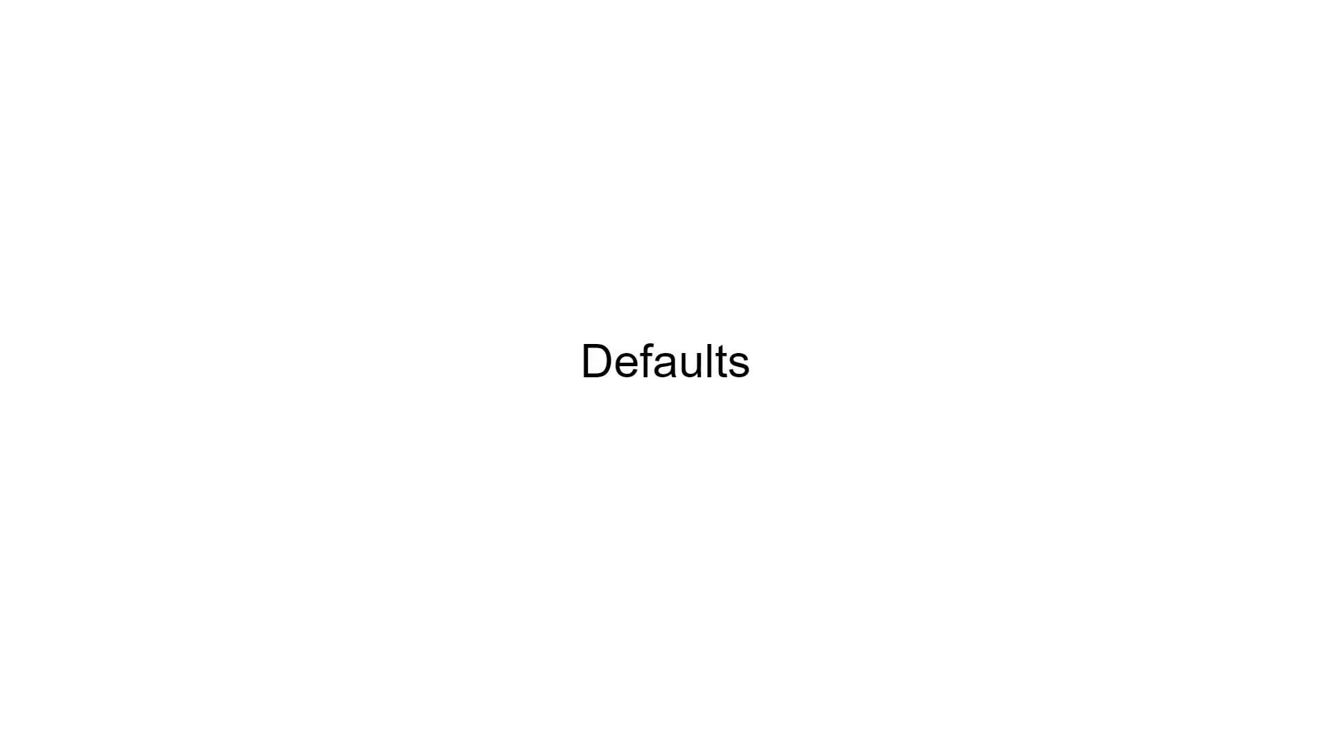
- Leave the slideshow for Hot Utils and open Lord Vader's advanced unit settings
key("Escape")
left_click(222, 10)
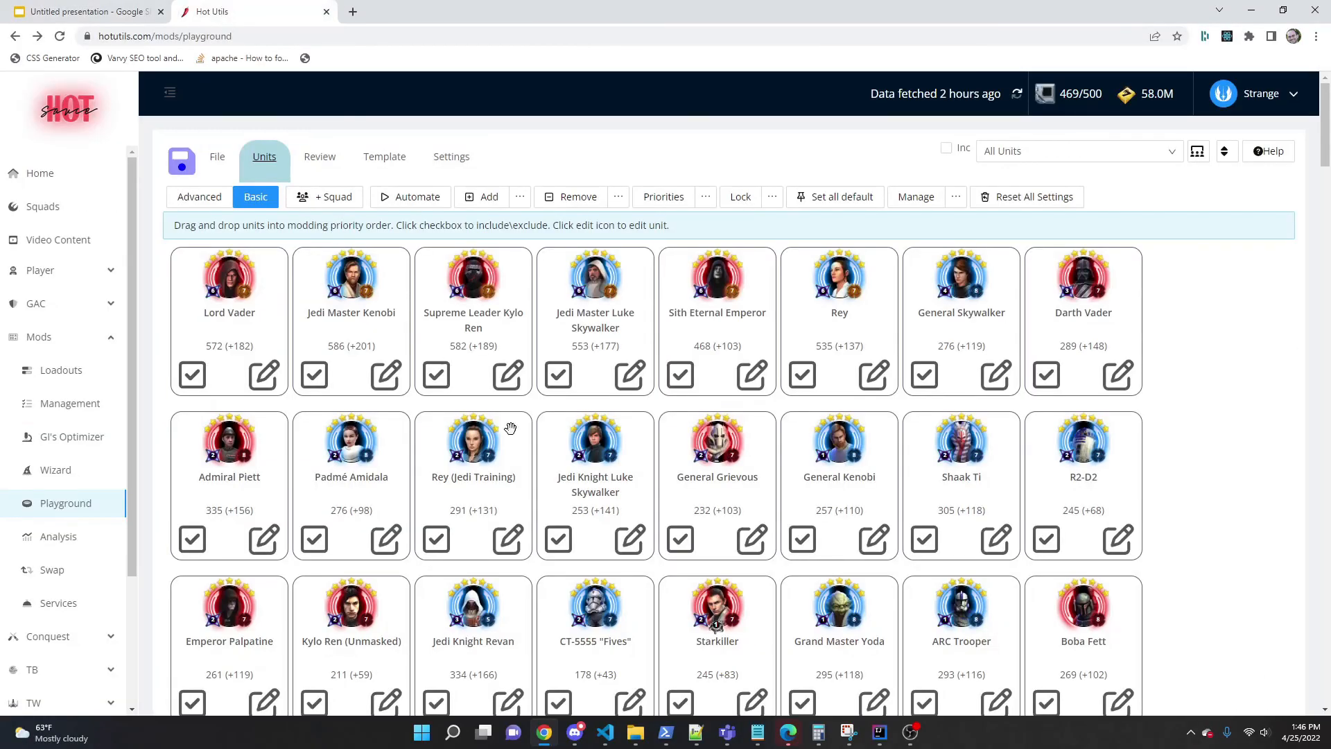
left_click(265, 377)
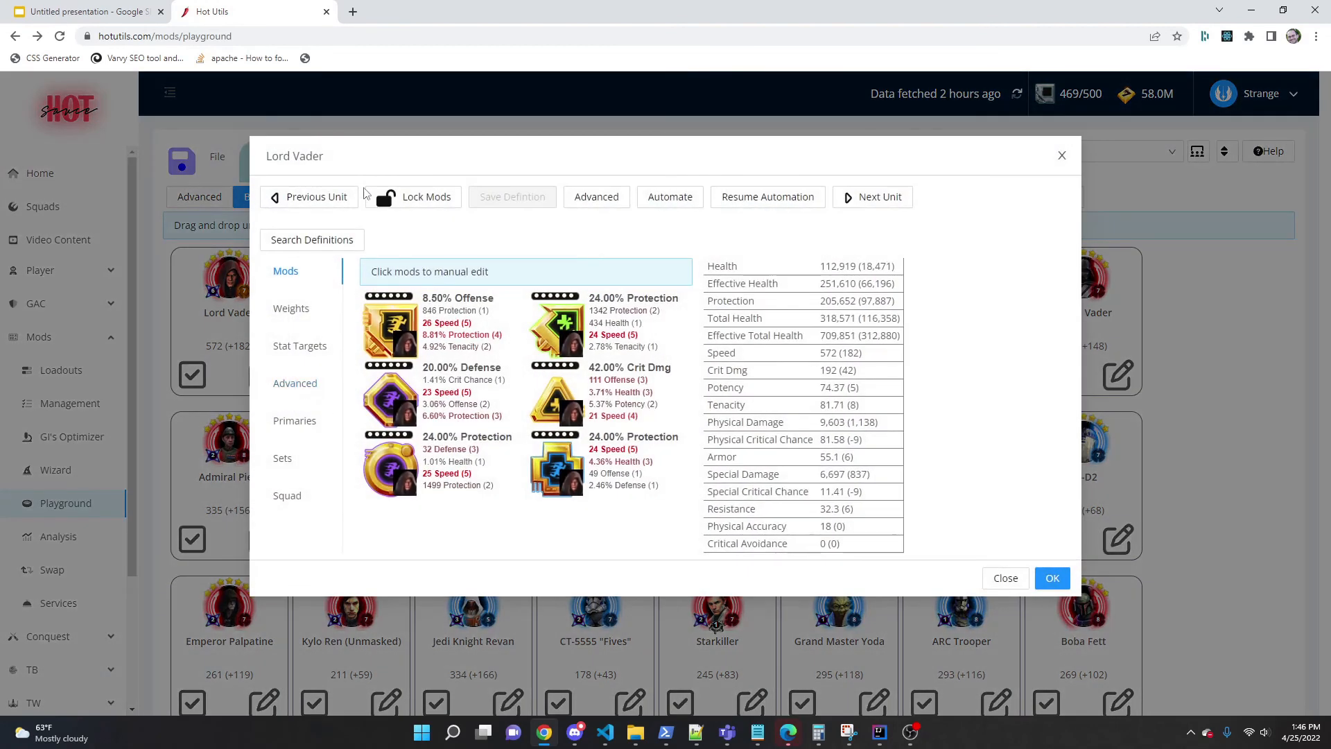
left_click(589, 205)
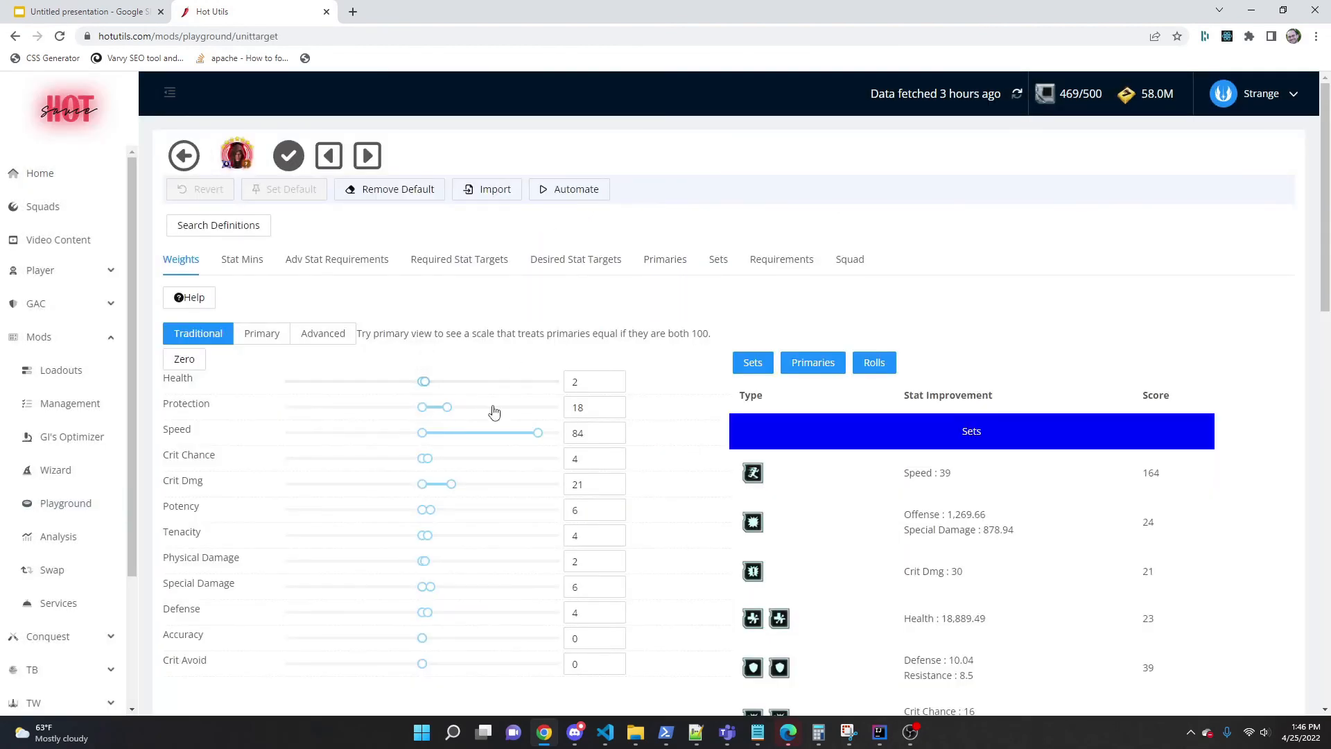
- Zero all of Lord Vader's weights, and set Speed to 100, Protection to 30 and Physical Damage to 35
left_click(183, 359)
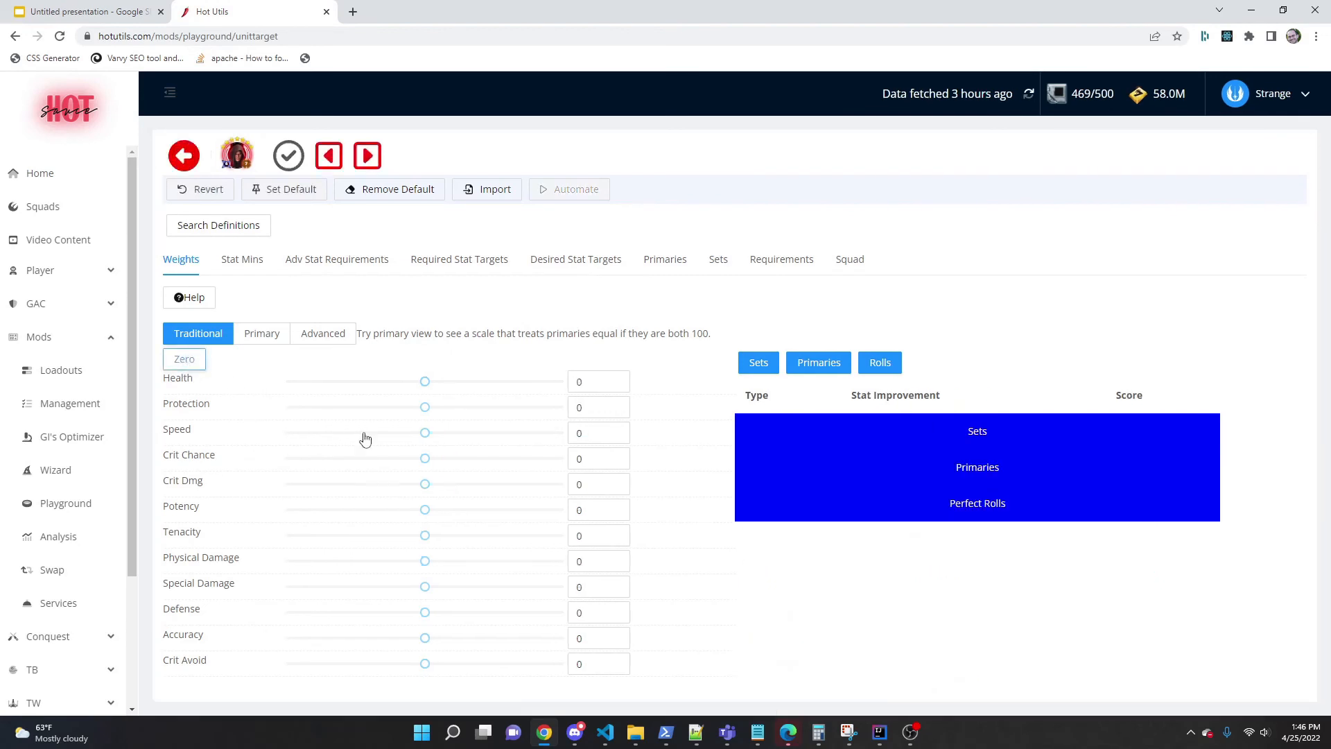
left_click_drag(425, 433, 633, 456)
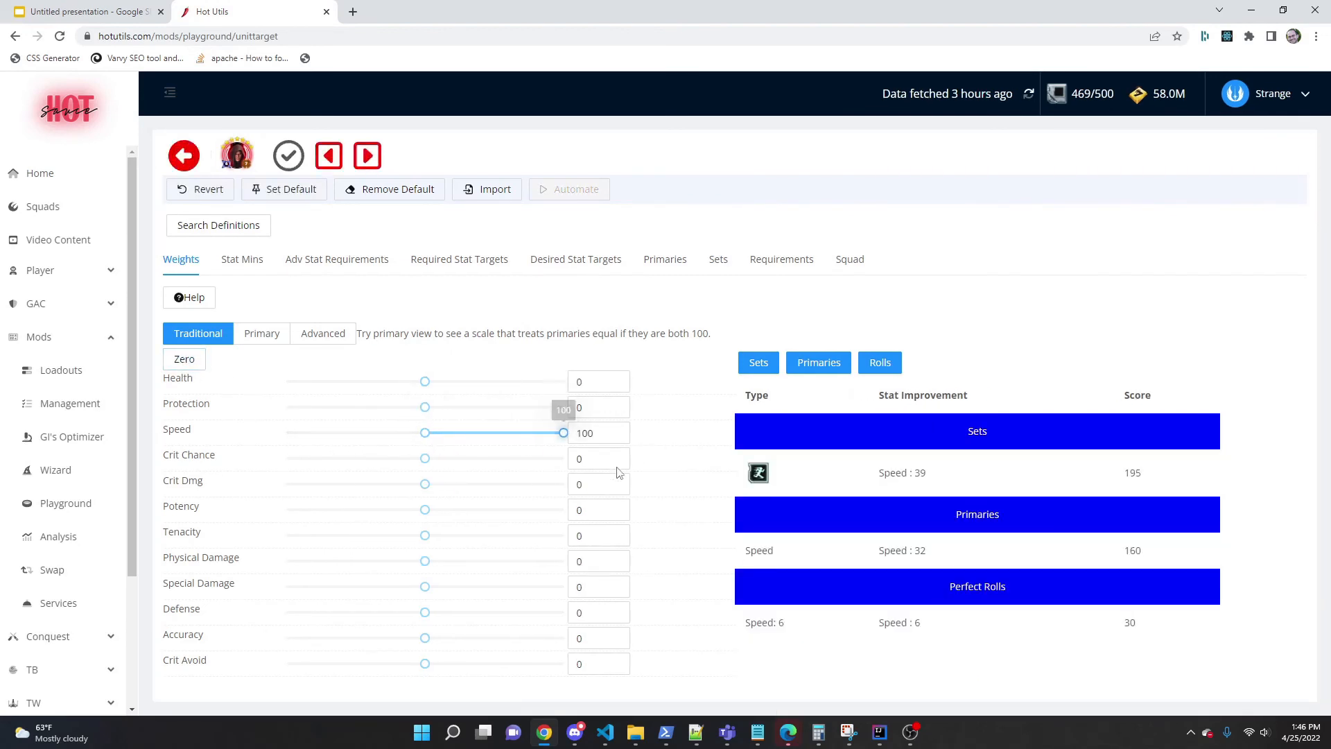
left_click(464, 406)
left_click(599, 414)
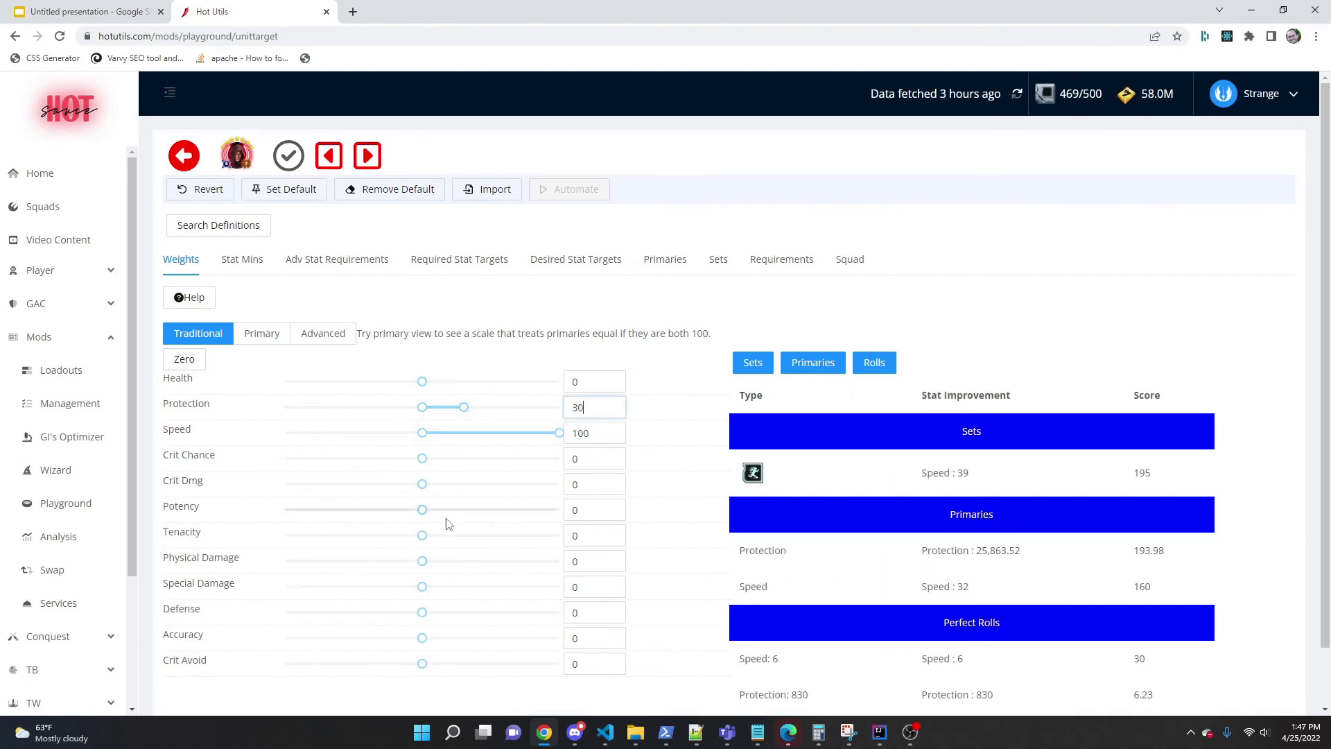
left_click(469, 561)
left_click(614, 559)
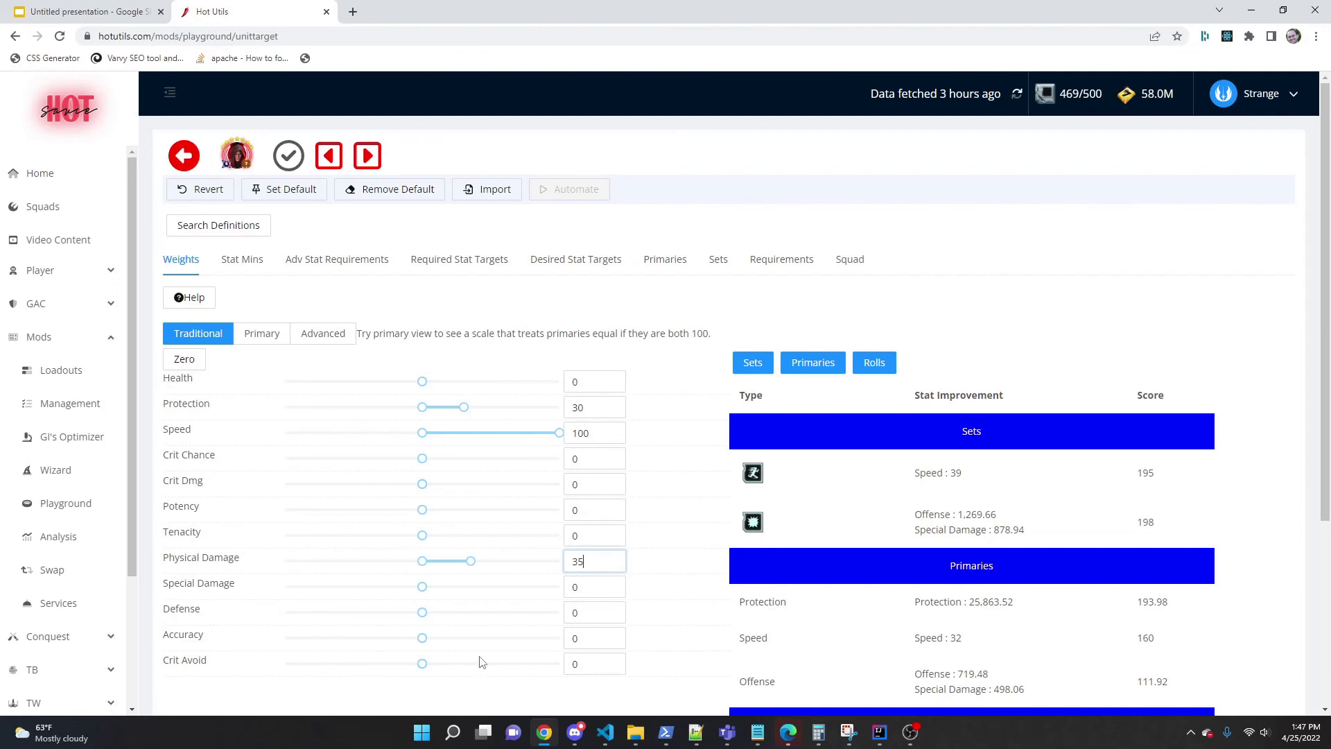
- Set Lord Vader's current settings as his default for new loadouts and return to the unit list
left_click(306, 196)
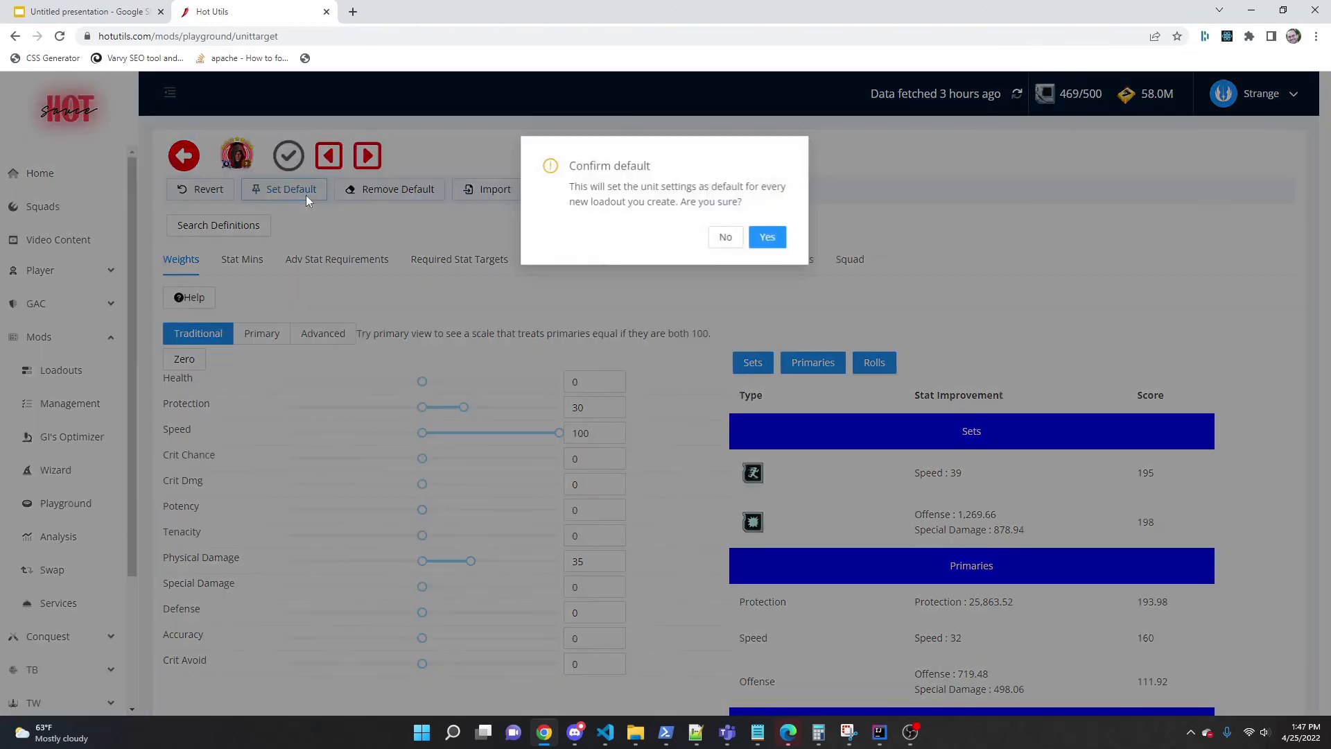
left_click(774, 243)
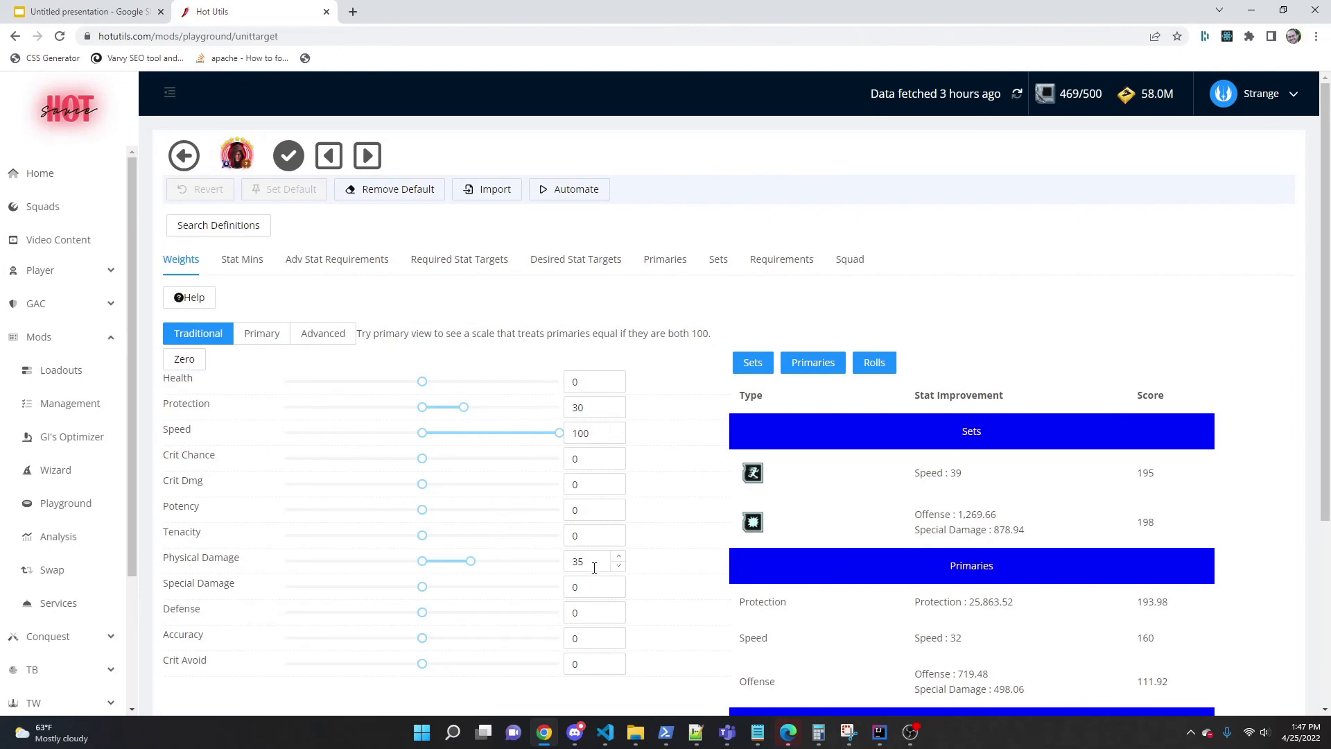
left_click(185, 158)
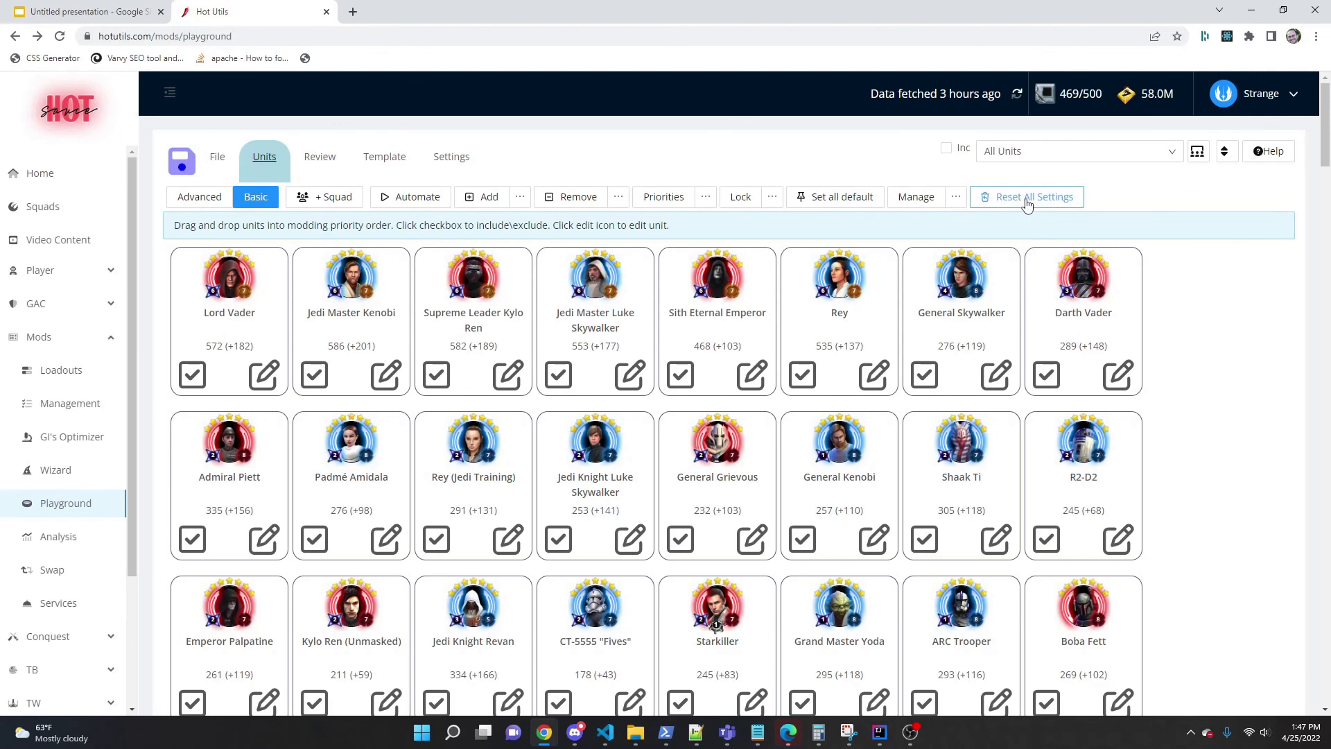
- Set Lord Vader's Crit Chance weight to 71 in the basic unit editor and accept the change
left_click(264, 376)
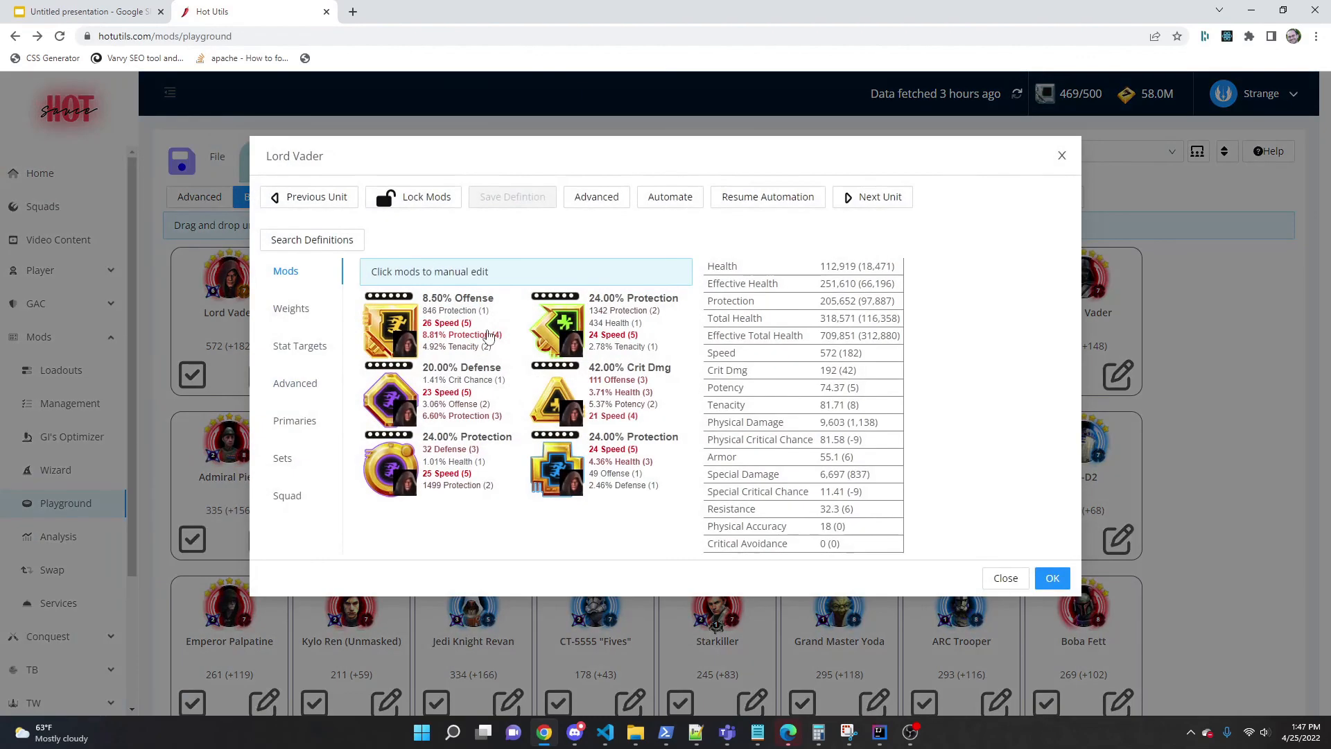
left_click(289, 311)
left_click(584, 407)
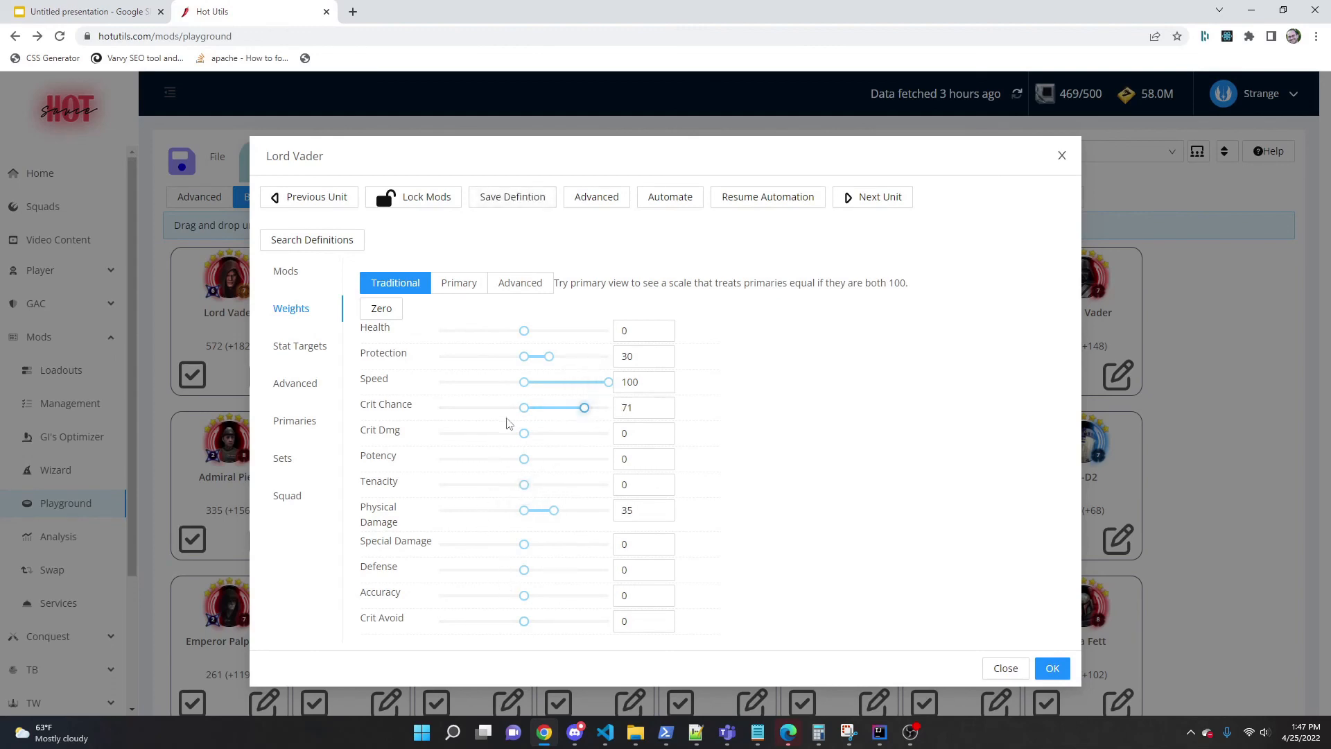
left_click(1052, 668)
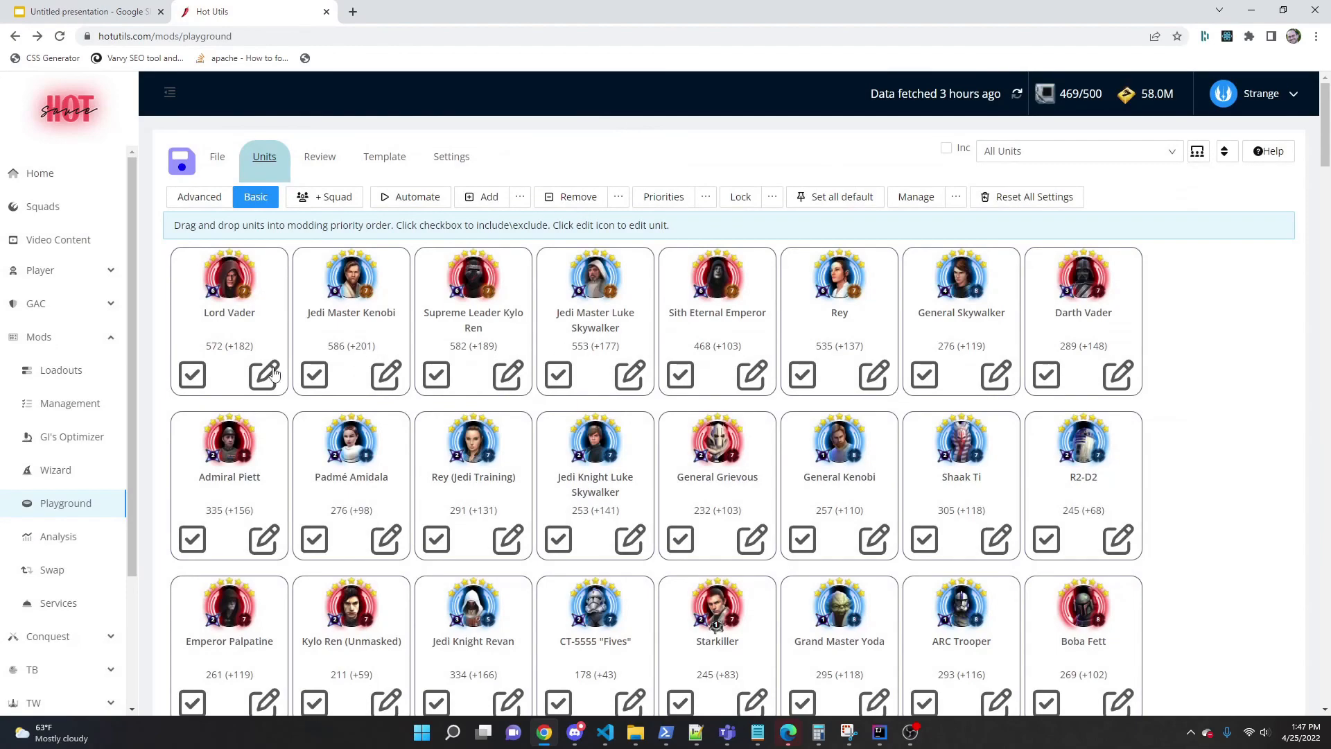
- Reset all unit settings to their defaults and reopen Lord Vader to check his weights
left_click(275, 375)
left_click(1006, 670)
left_click(1039, 197)
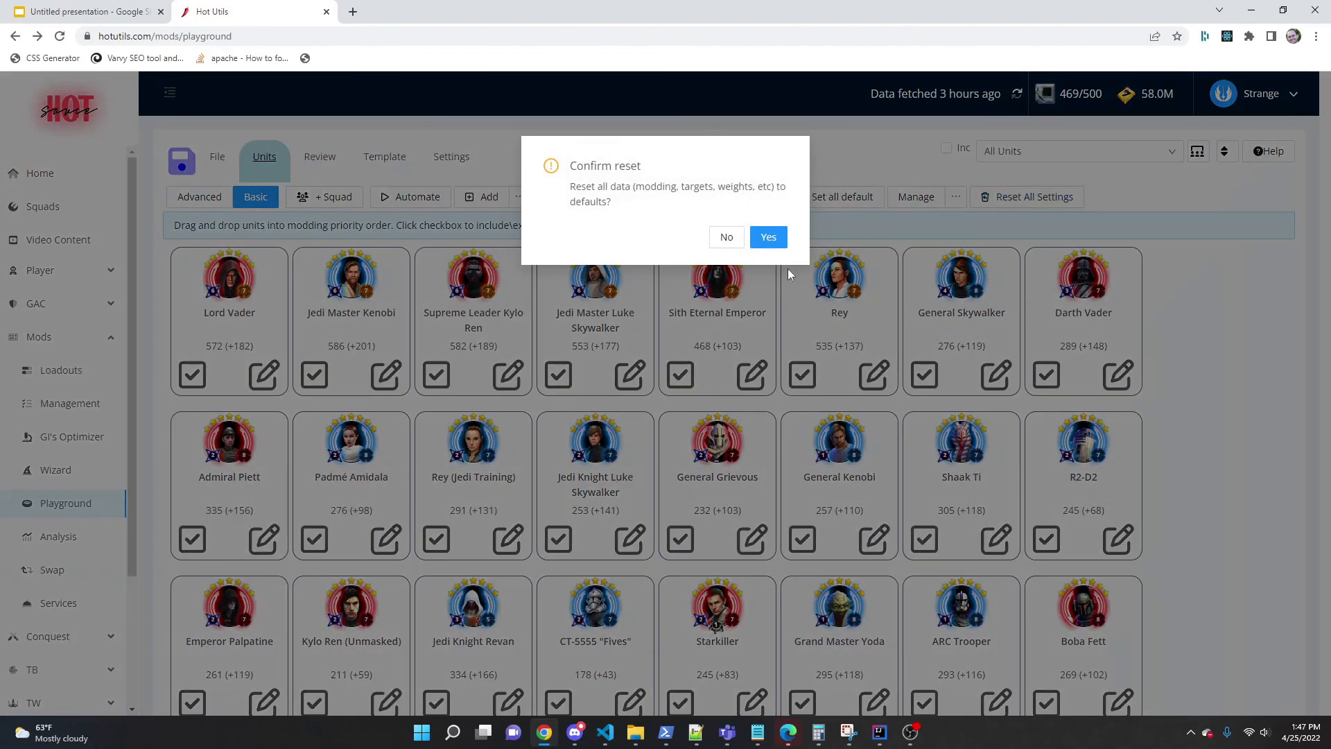
left_click(768, 237)
left_click(260, 370)
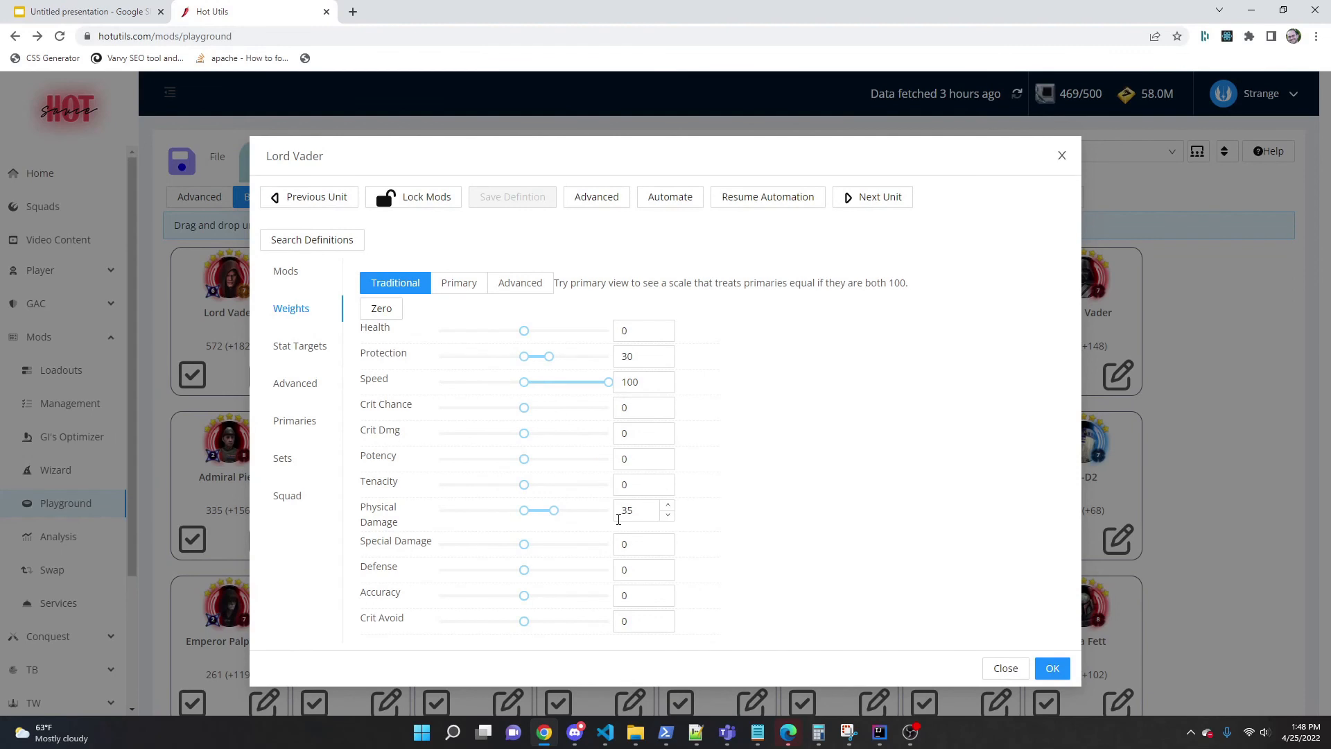
- Remove Lord Vader's user default in his advanced settings and return to the unit list
left_click(592, 200)
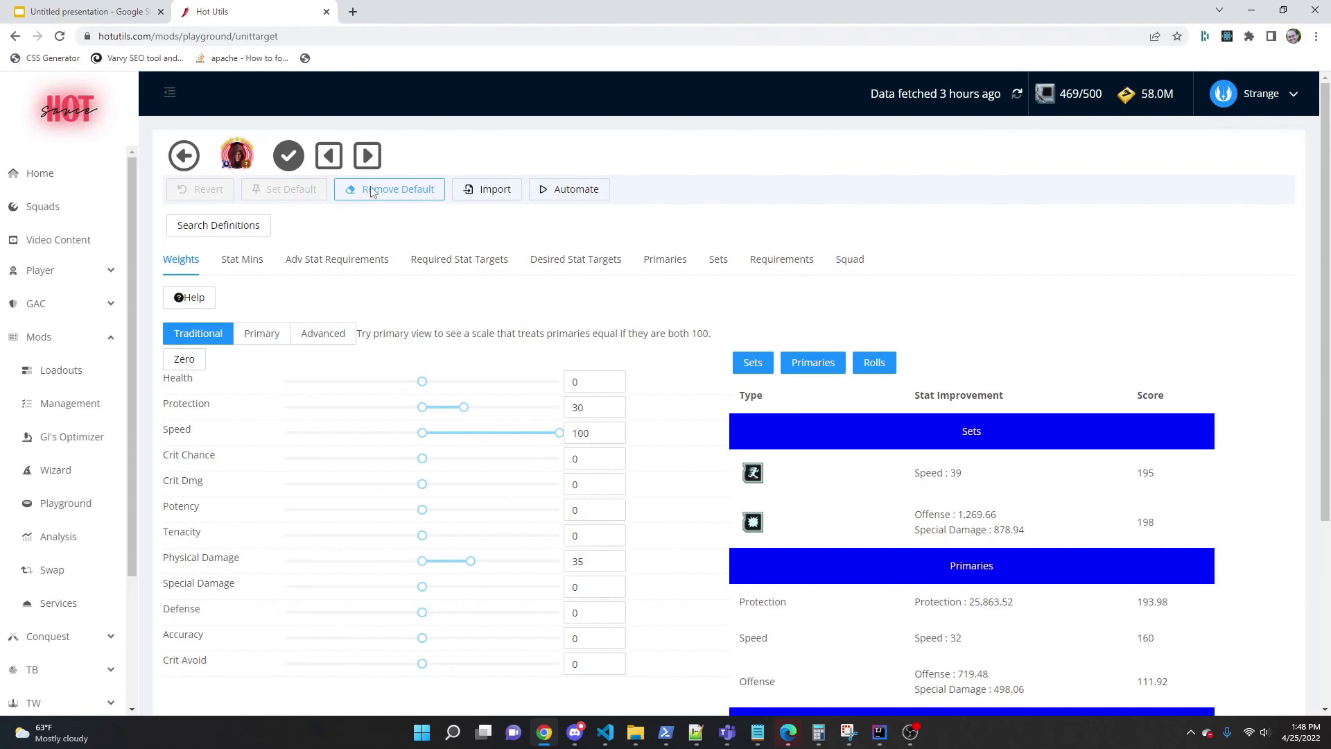
left_click(371, 190)
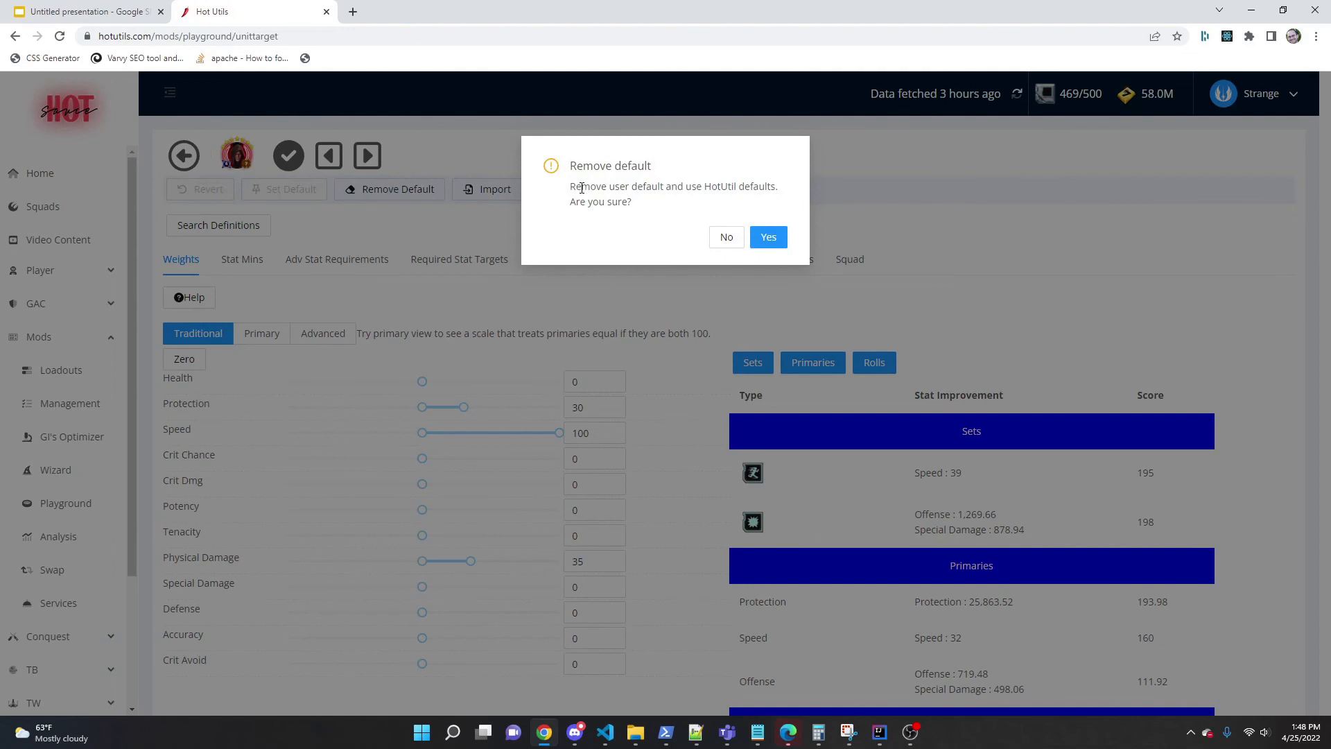
left_click_drag(569, 186, 709, 210)
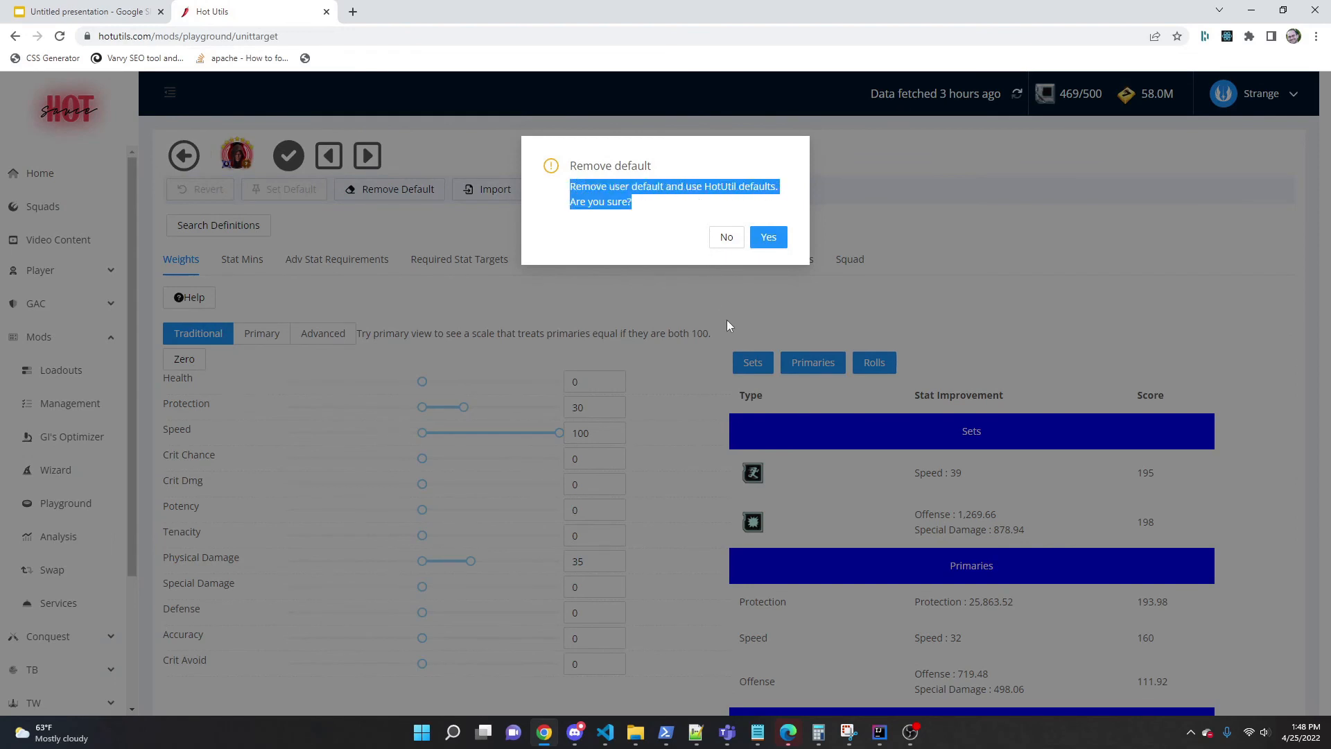
left_click(769, 237)
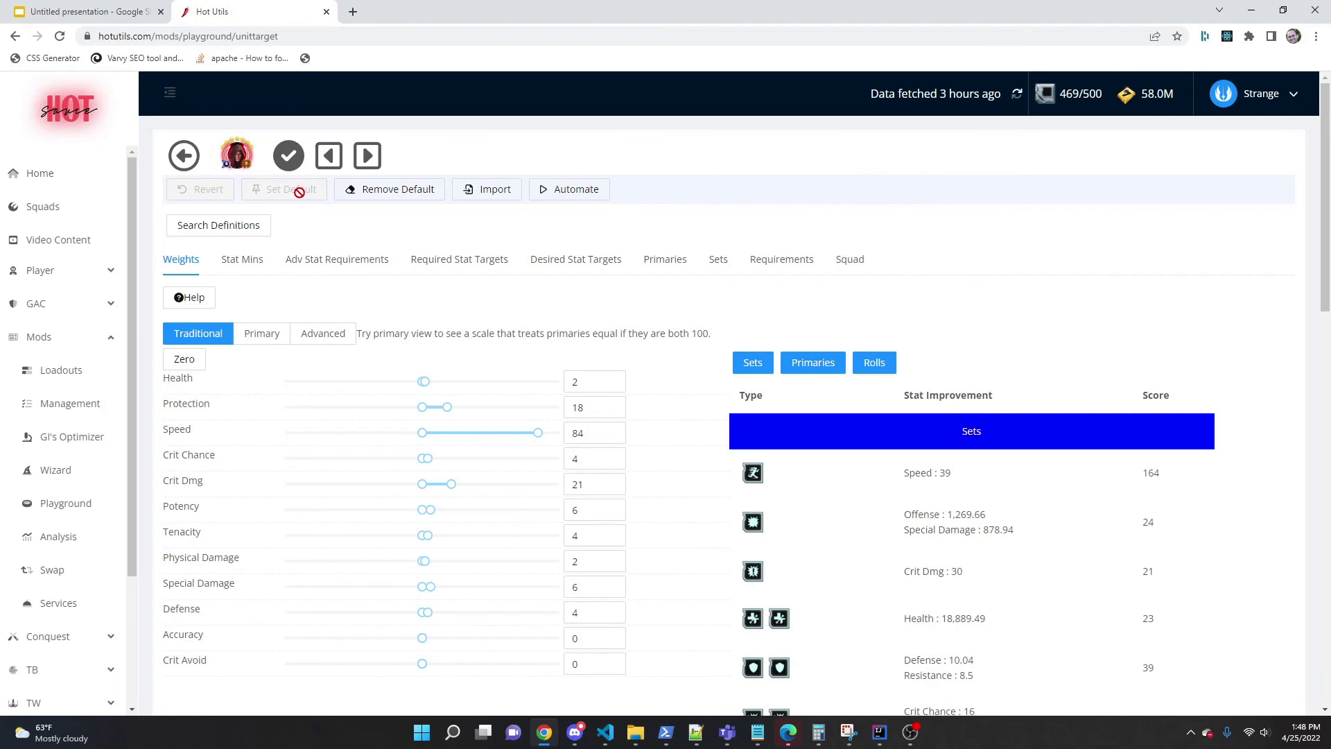
left_click(183, 156)
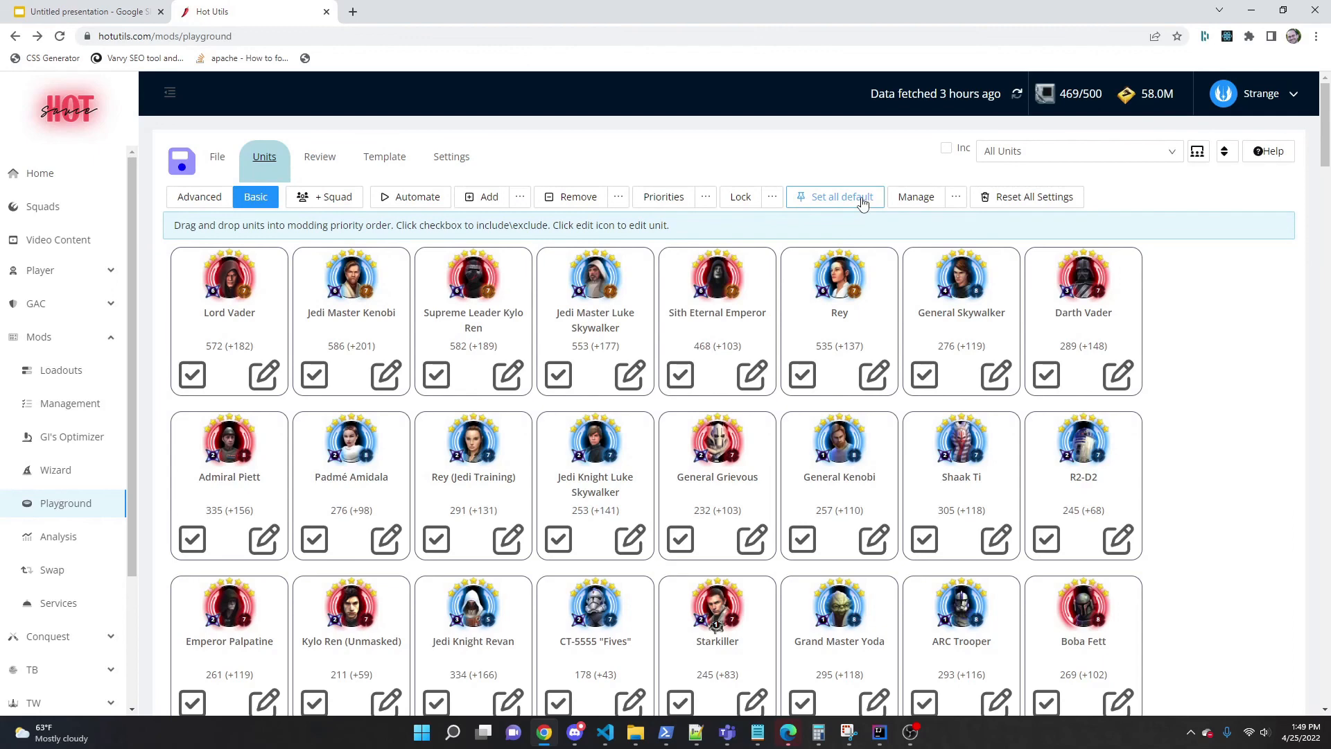
- Delete all user unit defaults in the playground settings so units use the Hotutil defaults
left_click(454, 159)
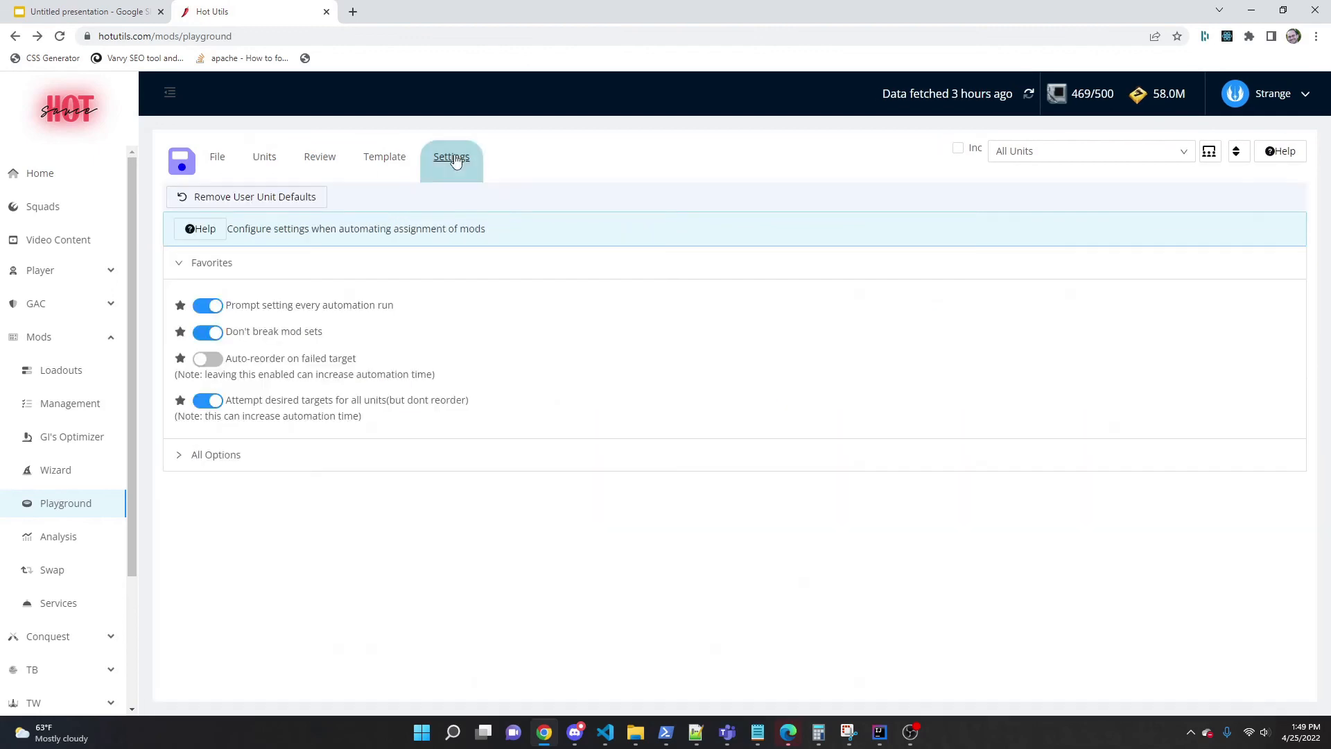
left_click(252, 199)
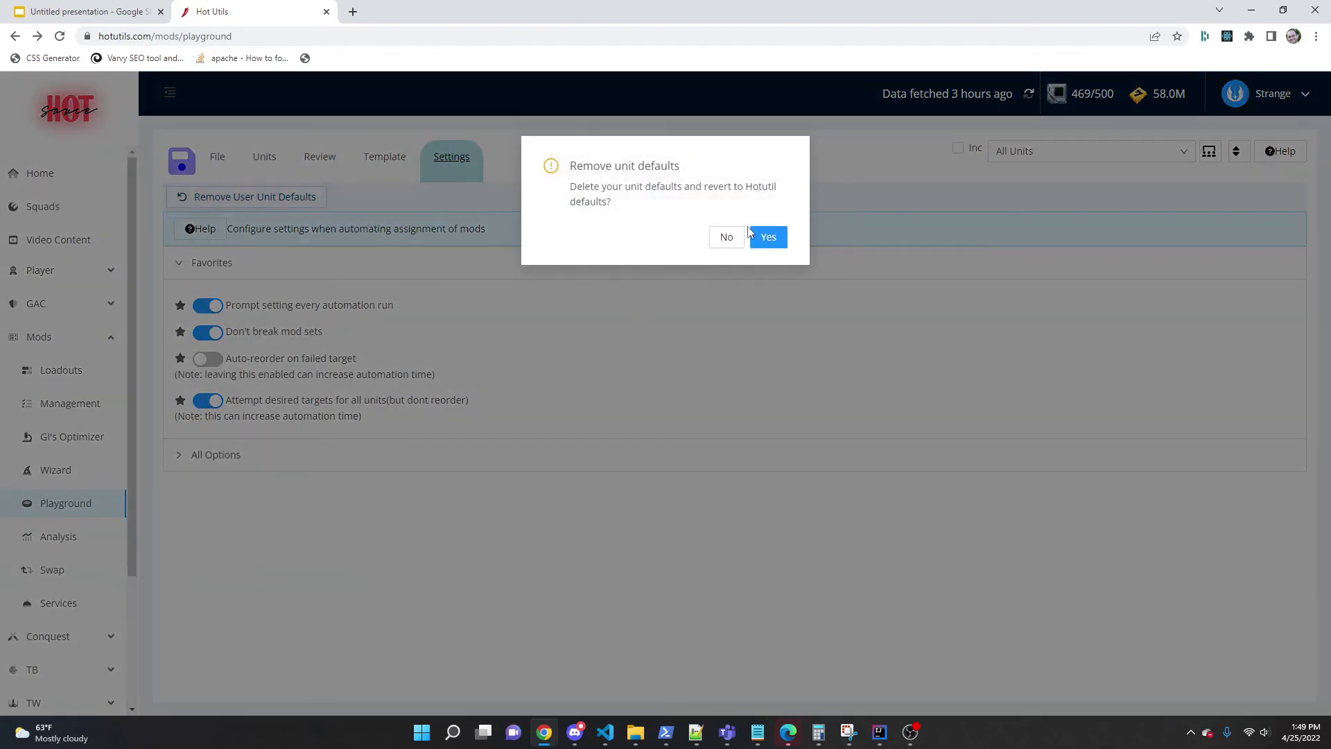
left_click(766, 234)
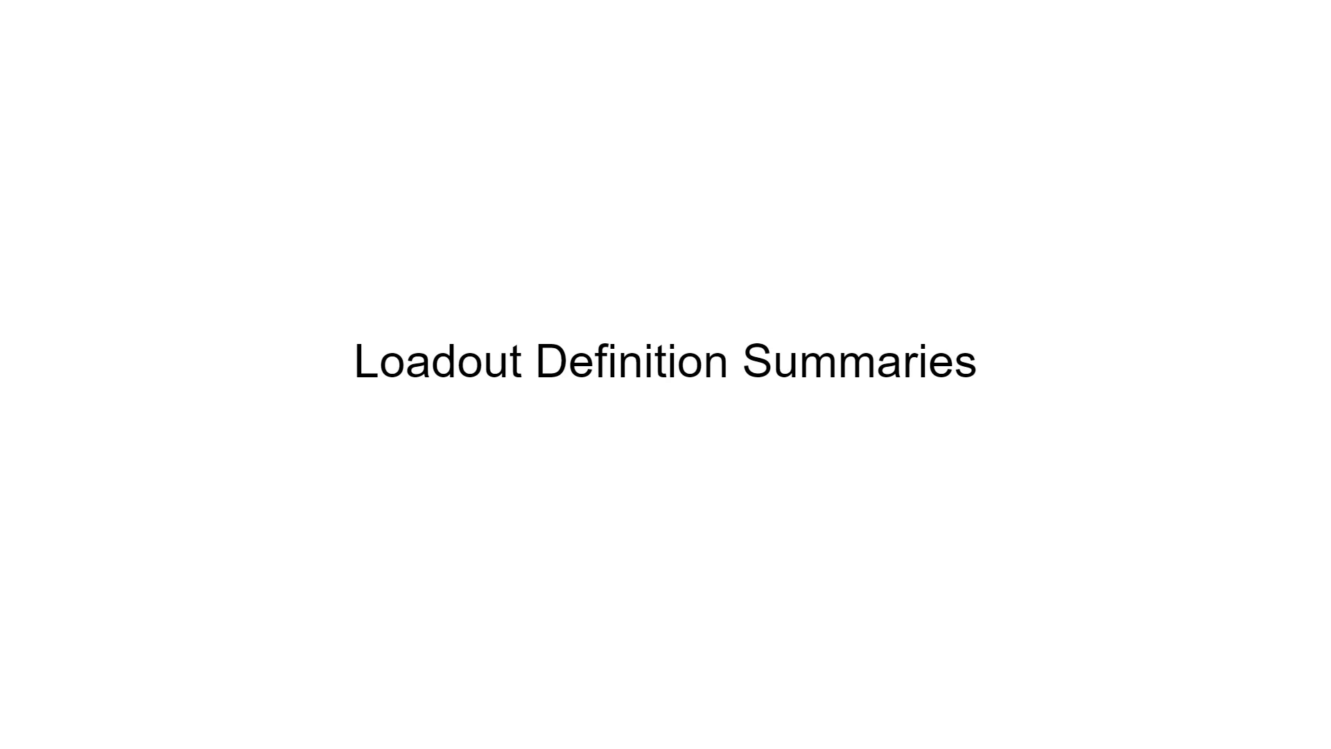
- Leave the slideshow for Hot Utils and review the squad's requirements summary, including ARC Trooper's set rules, before returning to the unit list
key("Escape")
left_click(246, 10)
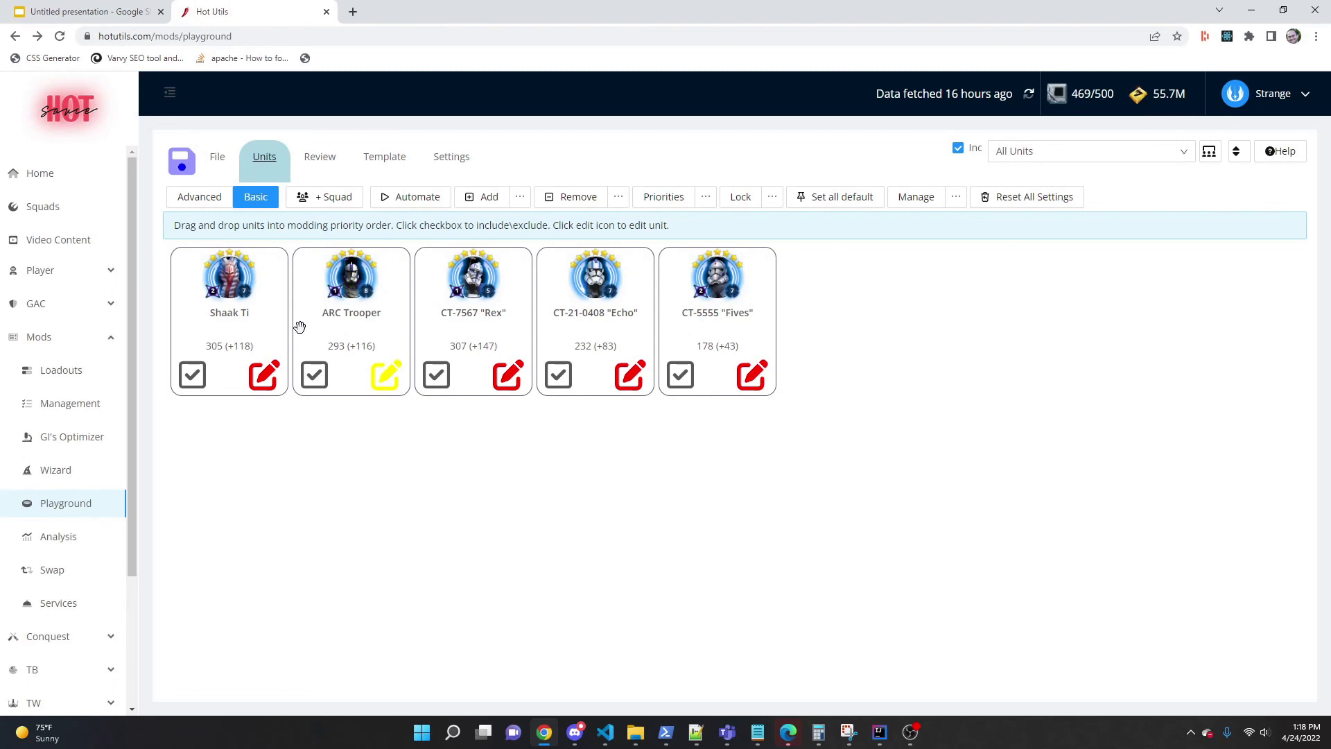
left_click(382, 160)
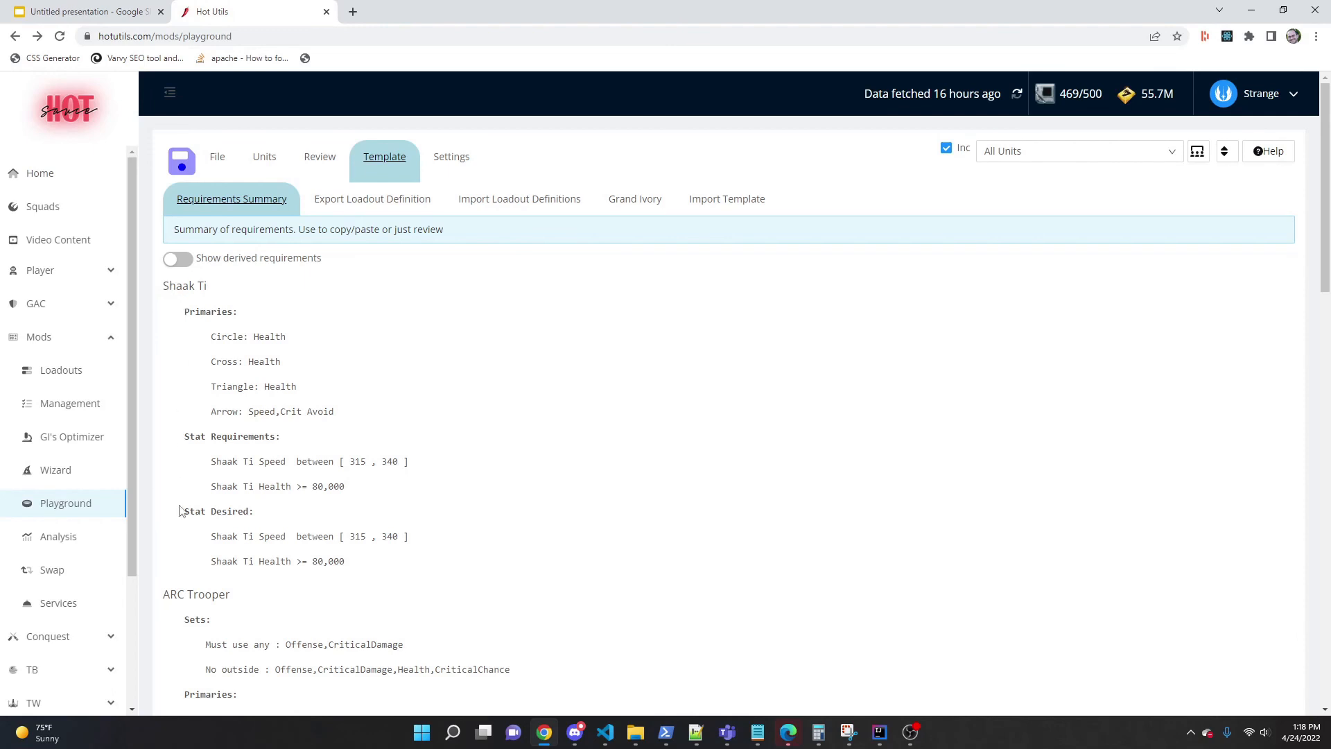
scroll(185, 523, "down", 2)
scroll(185, 523, "down", 1)
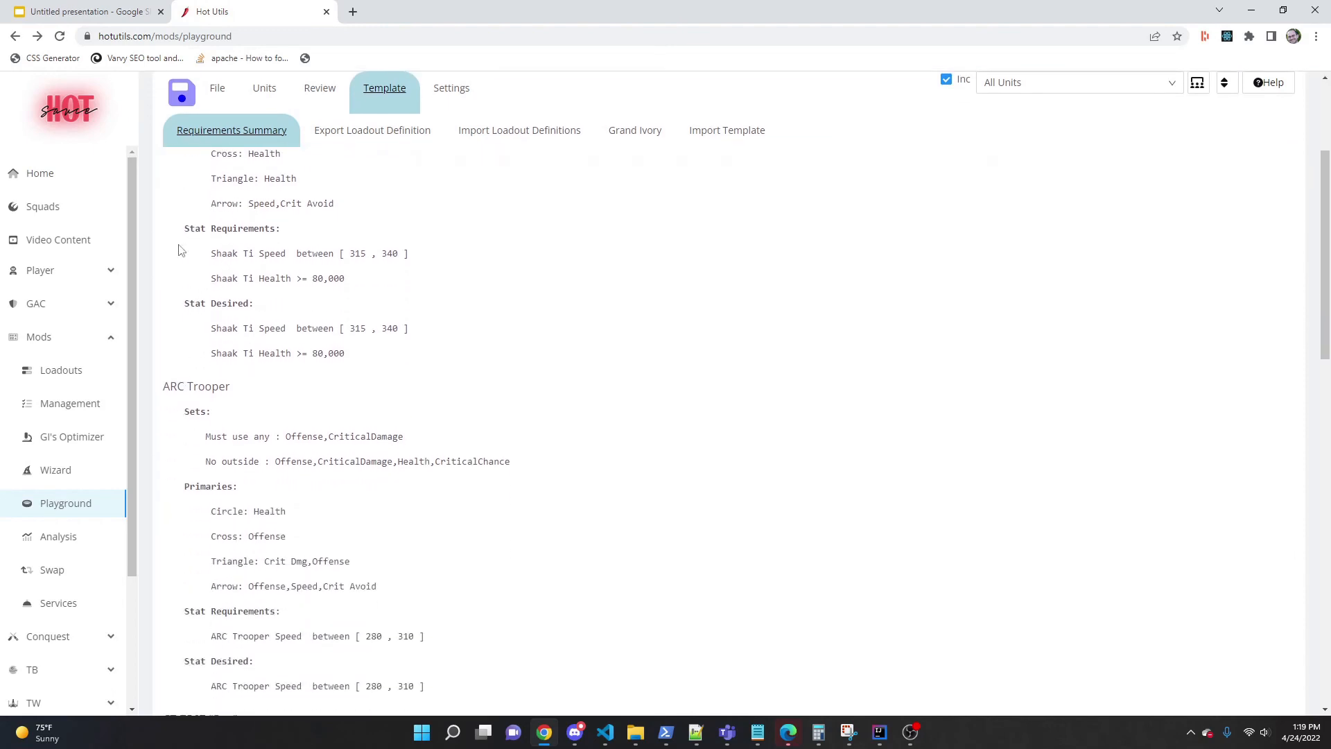
scroll(232, 376, "down", 1)
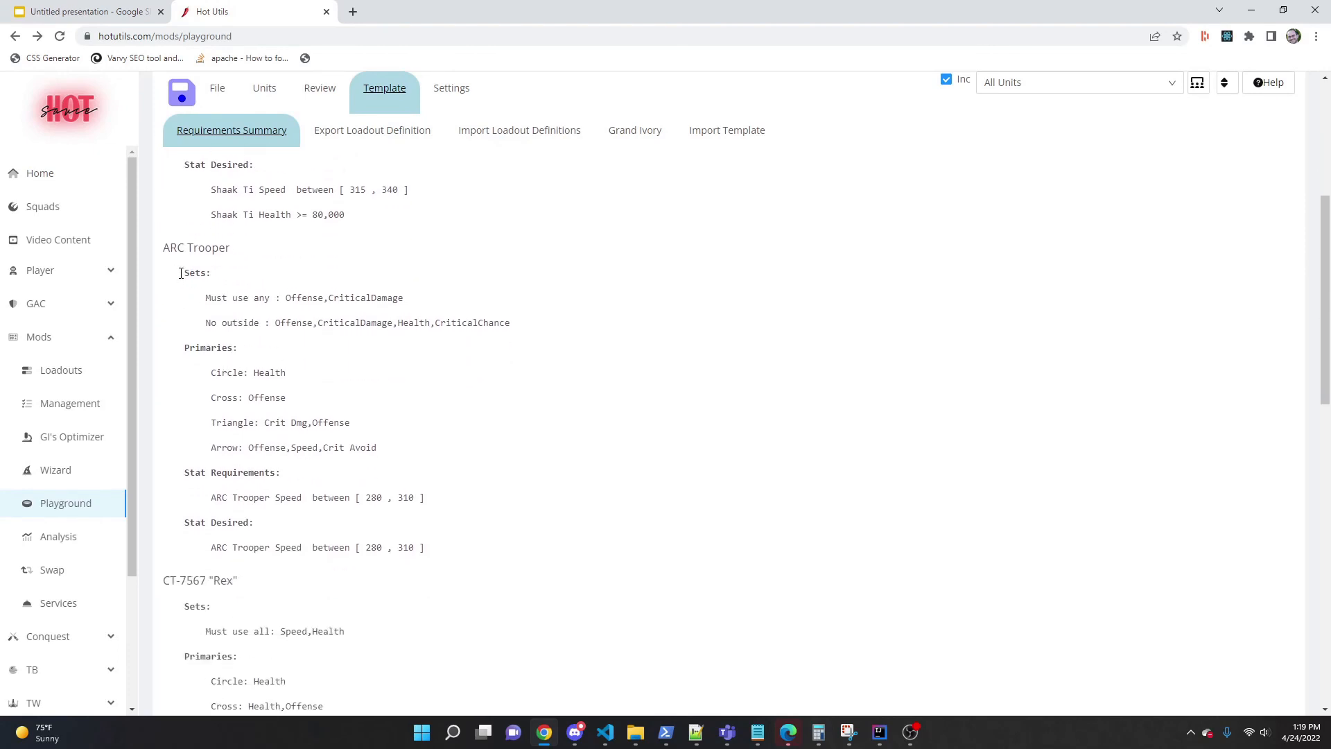
left_click_drag(179, 272, 529, 321)
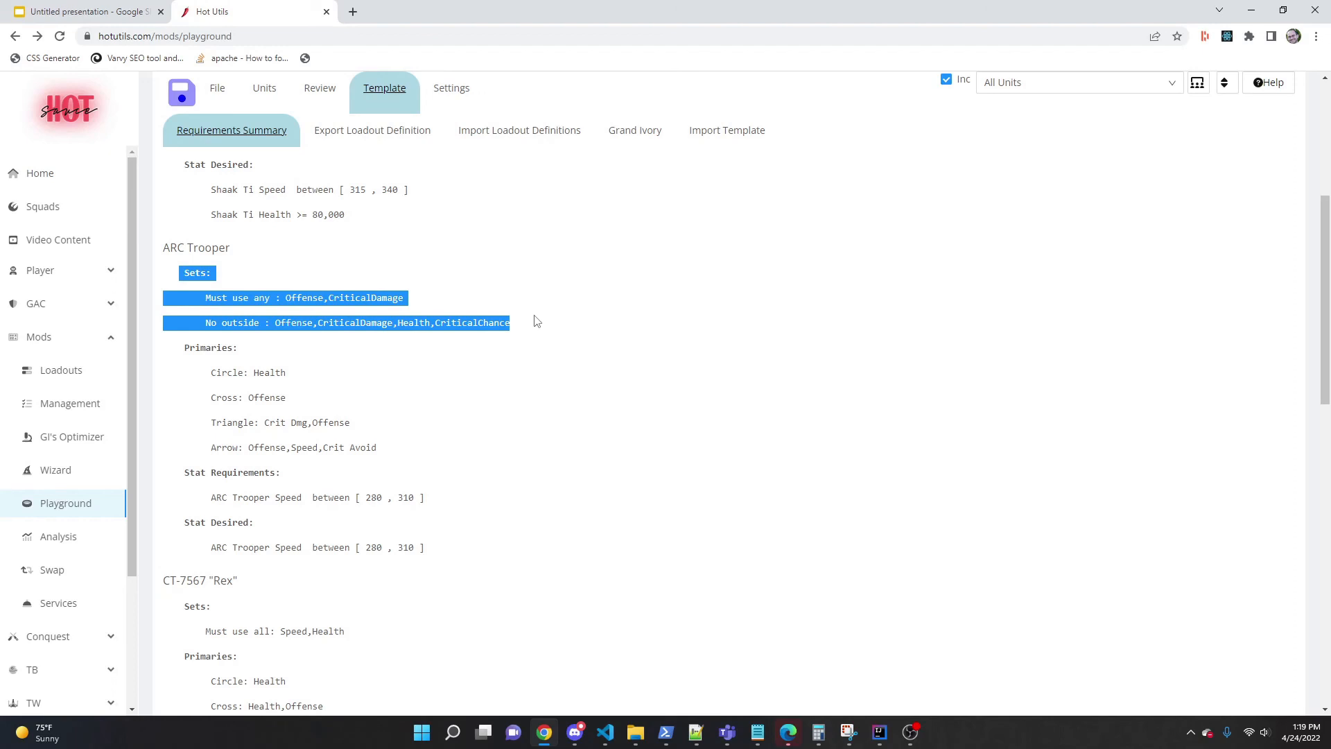
left_click(262, 88)
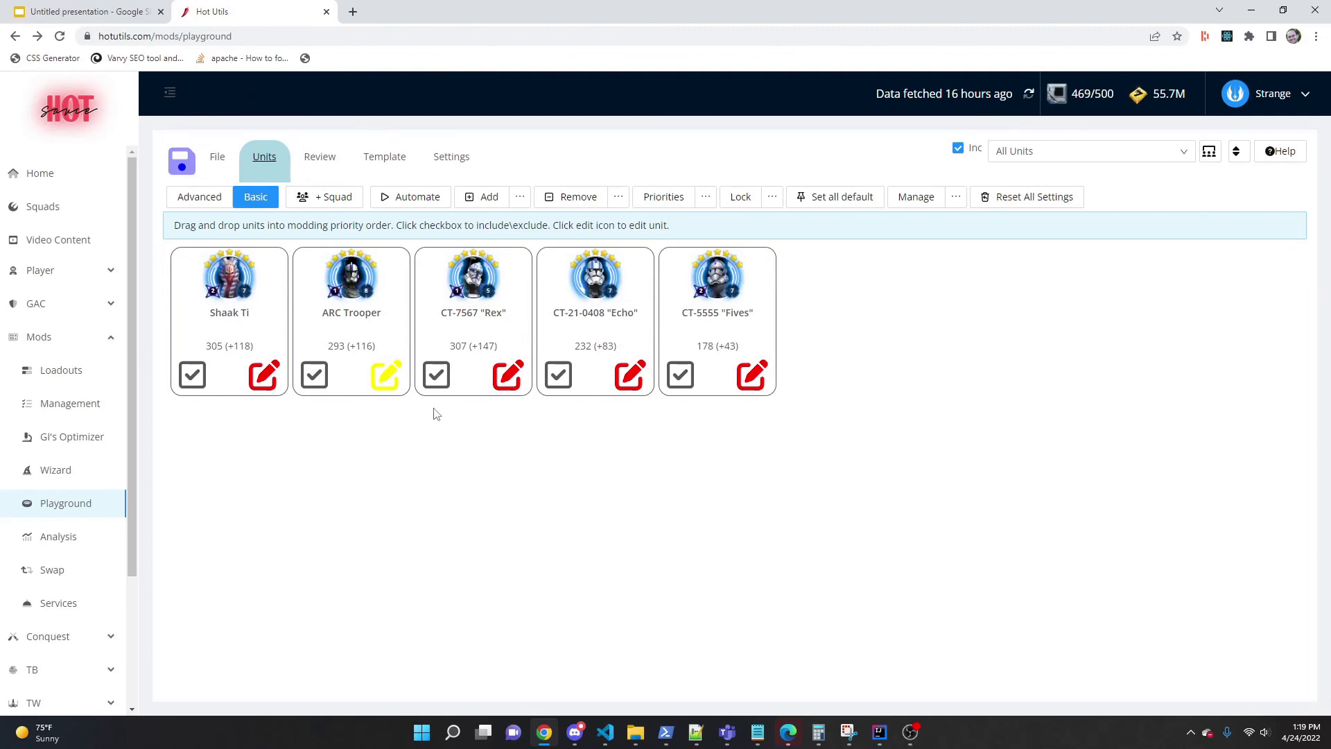
- Show the units grouped by squad and assign Shaak Ti to a squad named "KAM Mission"
left_click(1210, 154)
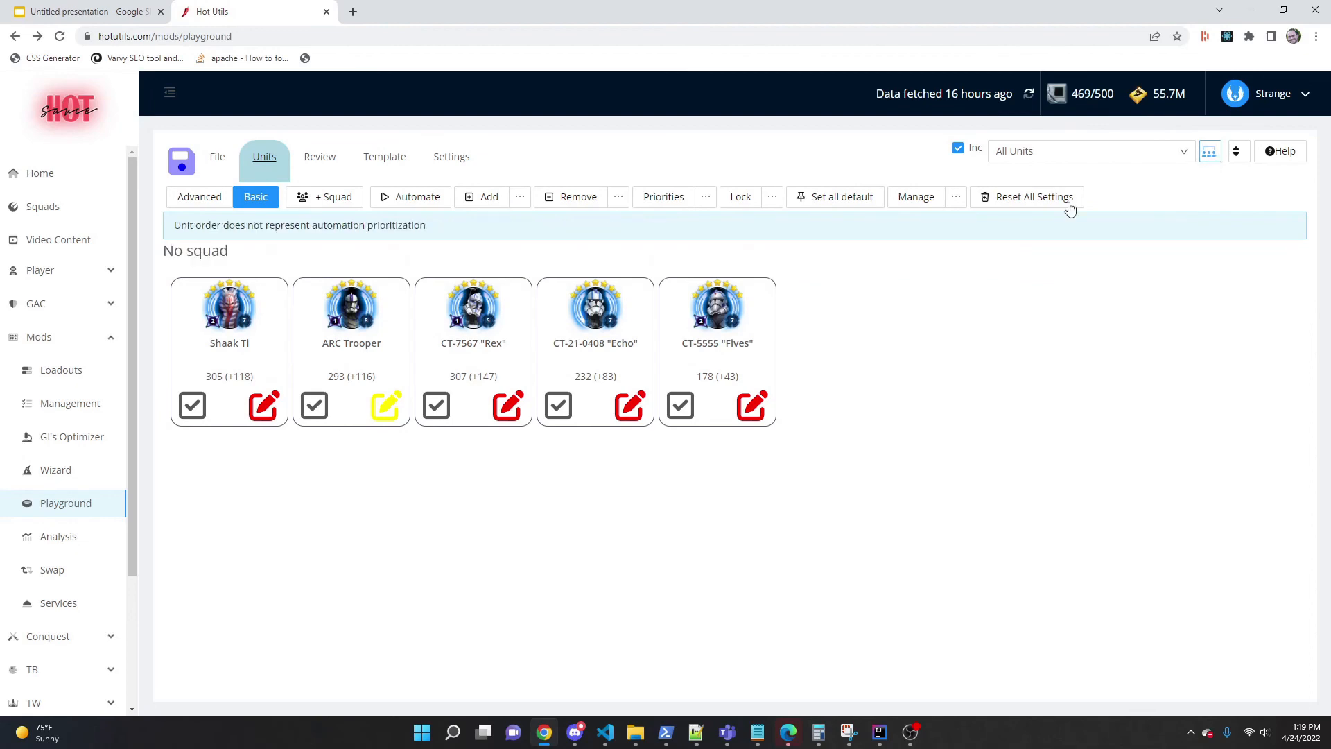
left_click(263, 413)
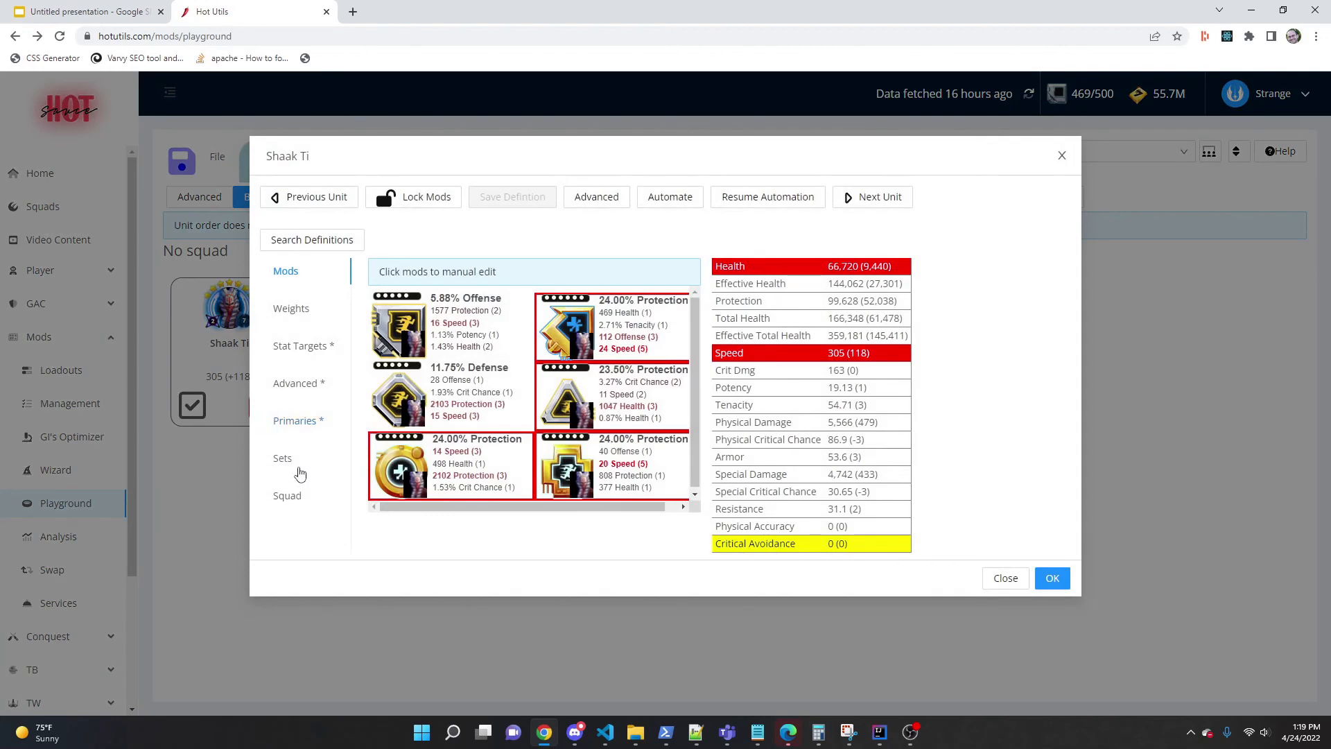
left_click(298, 494)
left_click(440, 296)
type("KAM Mission")
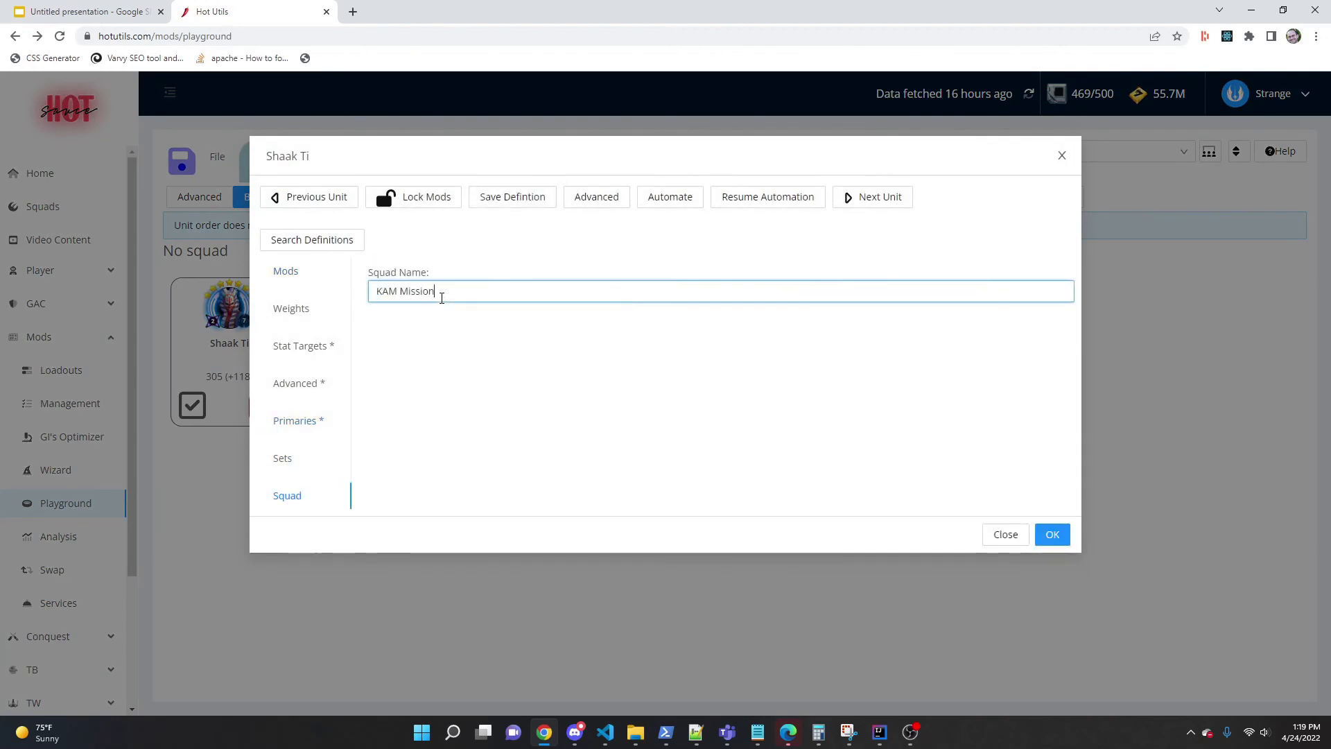
left_click(1052, 535)
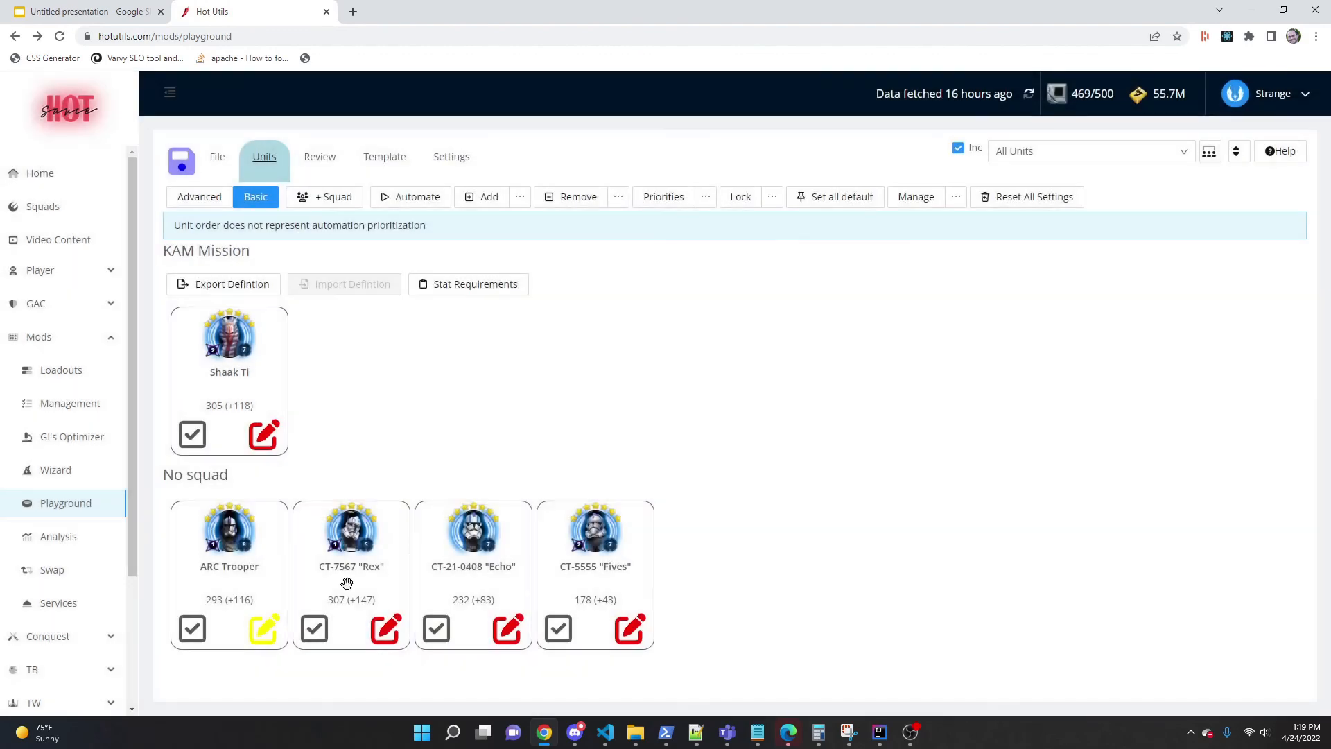
- Move ARC Trooper, Rex, Echo and Fives from No squad into the KAM Mission squad and open its stat requirements summary
left_click_drag(271, 556, 485, 388)
left_click_drag(277, 530, 609, 395)
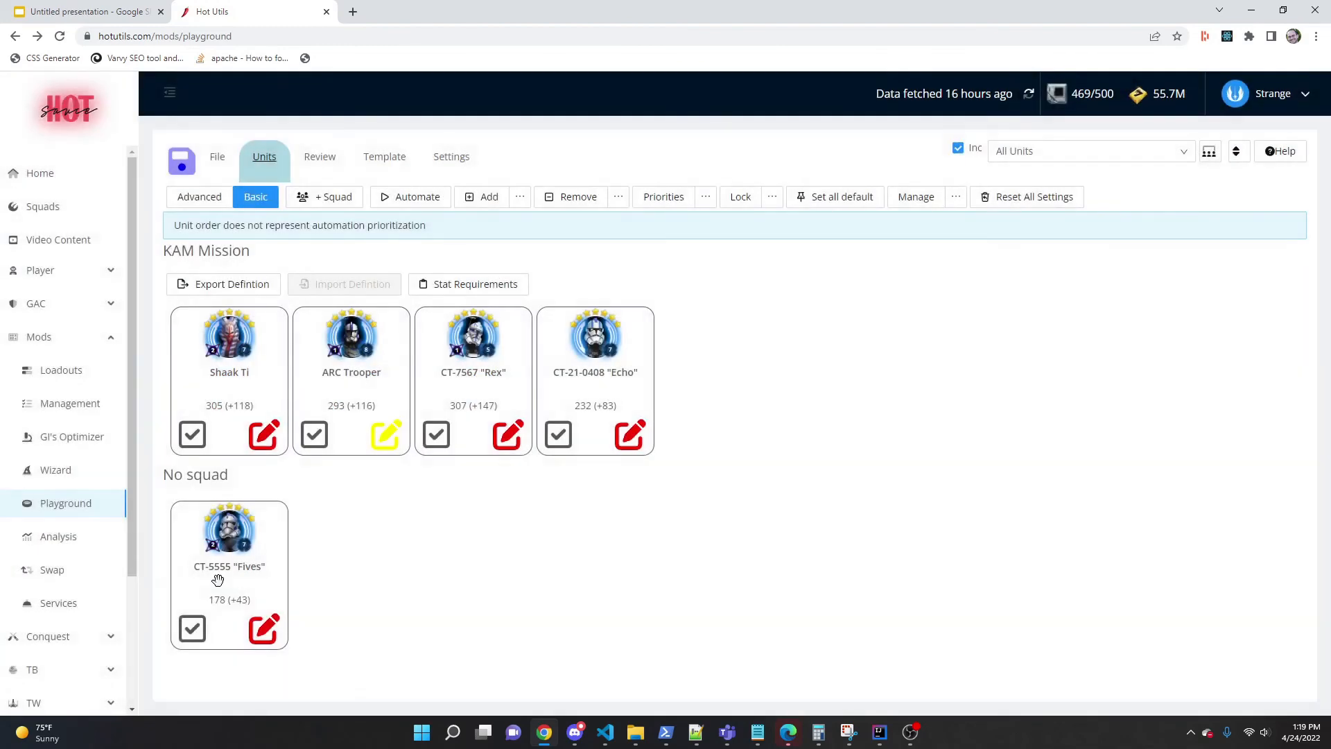
left_click_drag(229, 575, 717, 391)
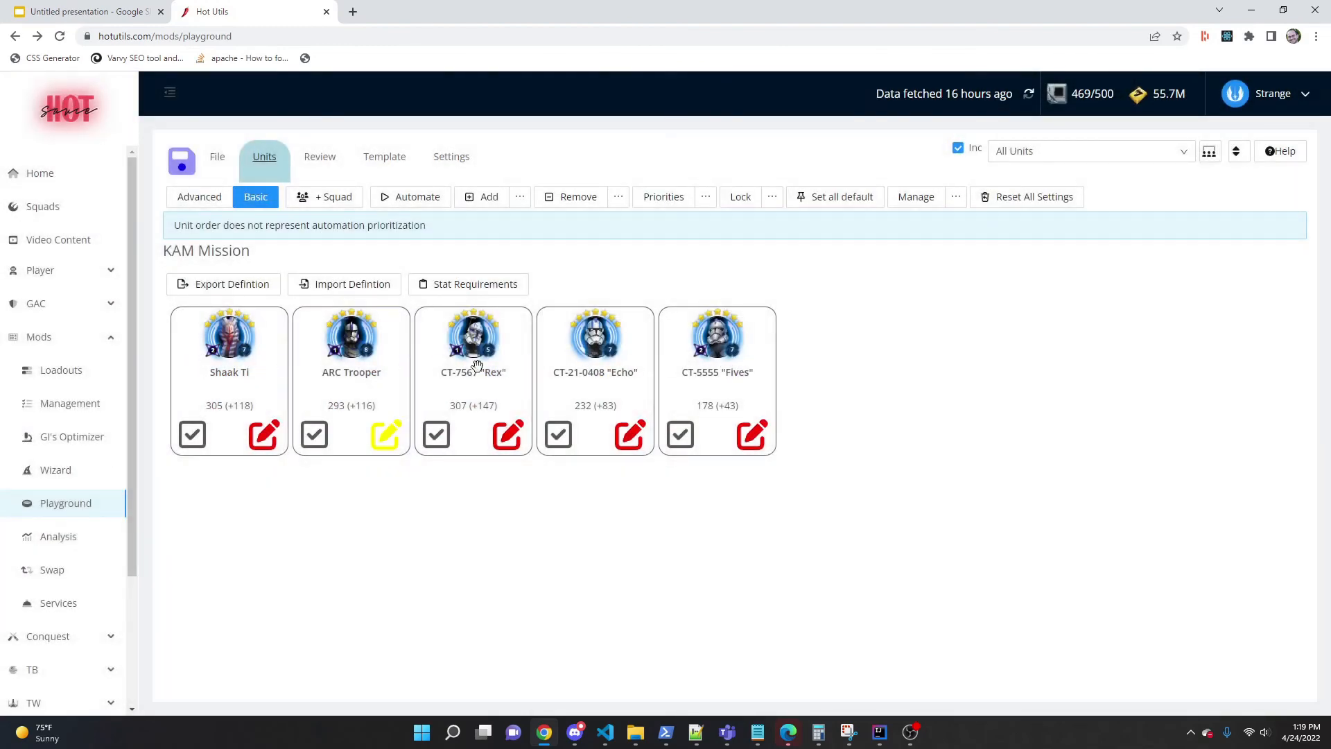
left_click(470, 288)
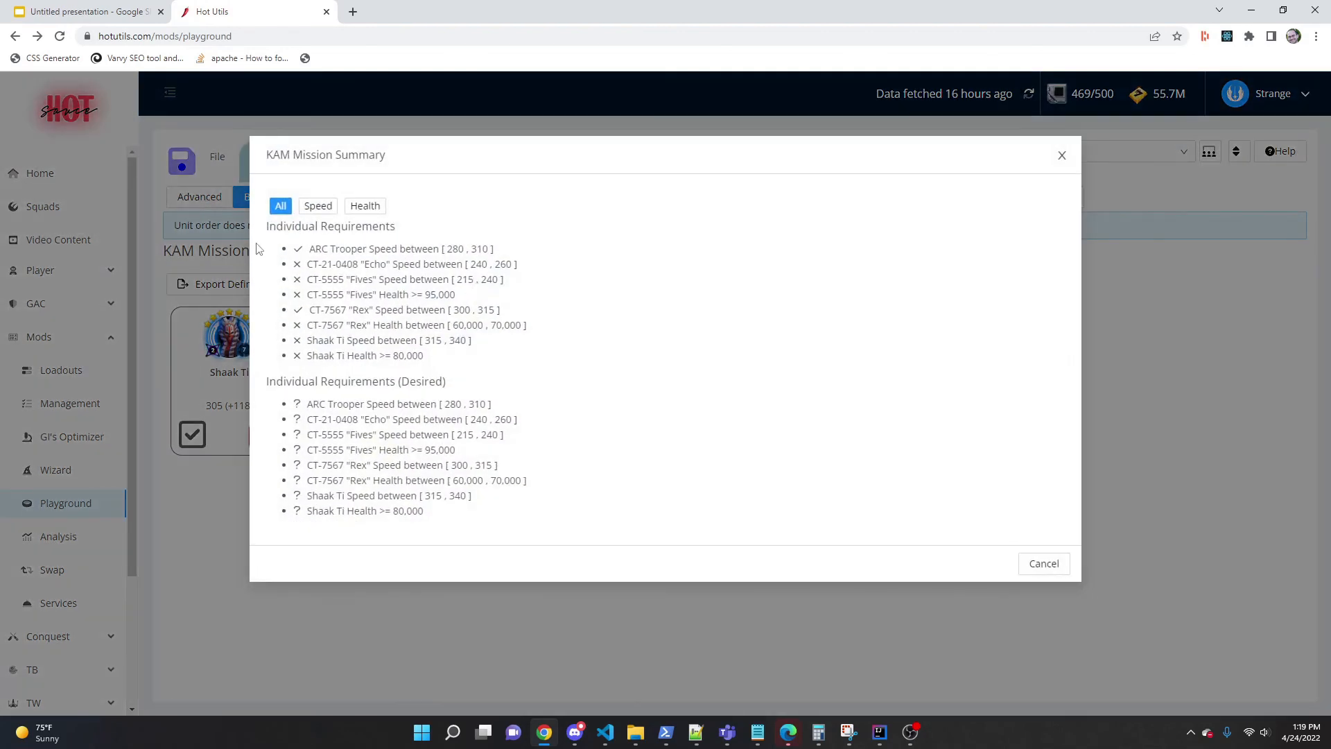